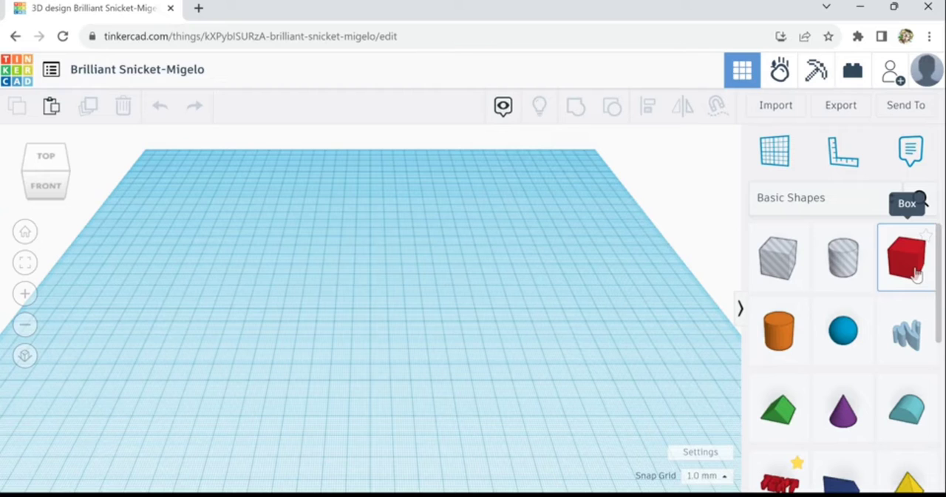
Place a box on the workplane and stretch it sideways into a bar about 182 mm long
click(917, 273)
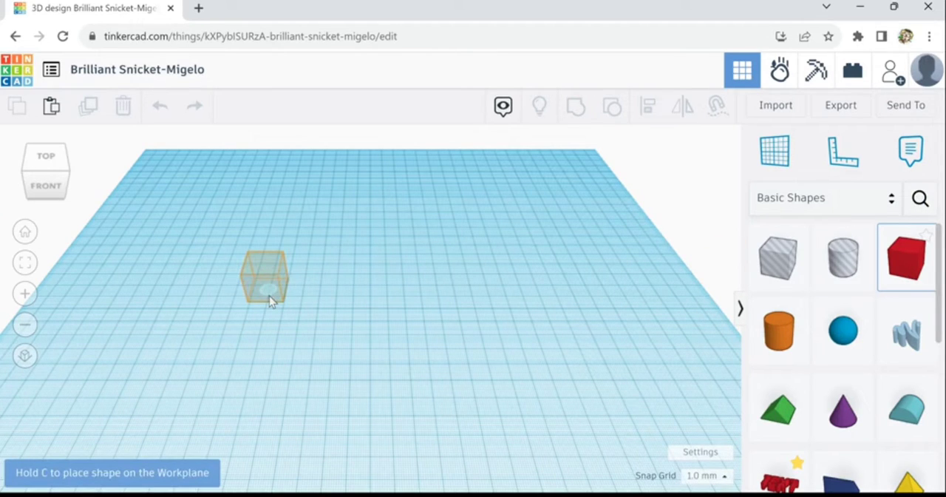
click(269, 295)
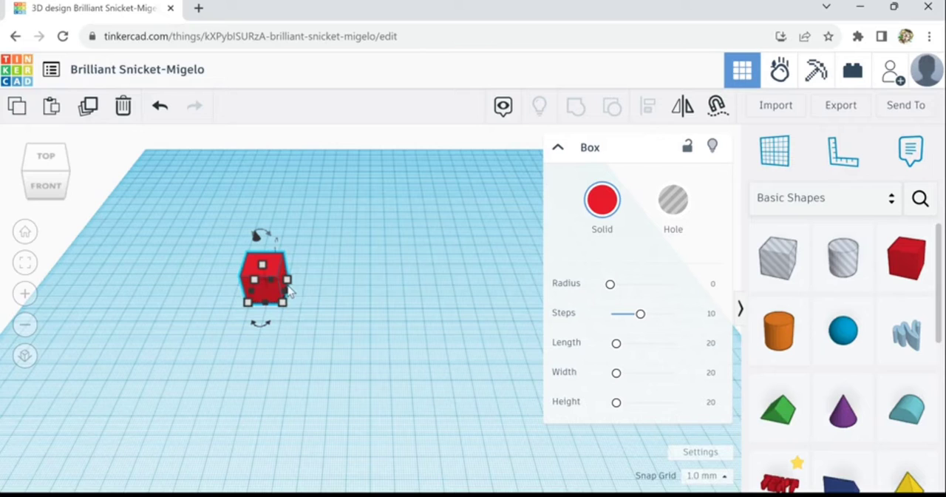
mouse_move(289, 289)
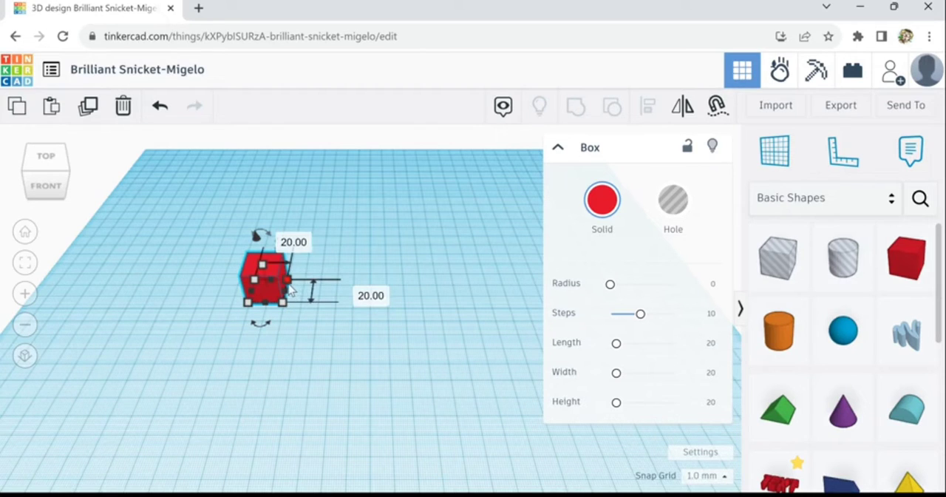
drag(289, 290, 557, 290)
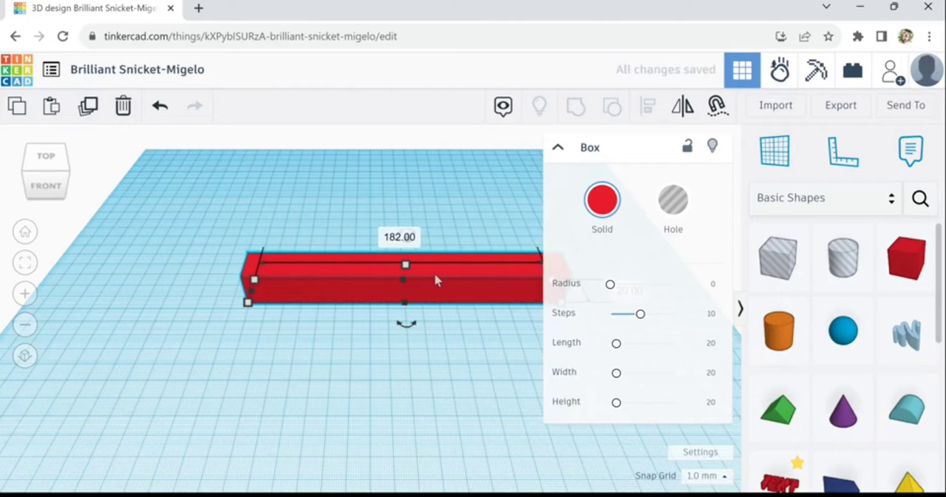
Move the bar toward the left side of the workplane and reduce its height to 2 mm
click(397, 286)
drag(396, 287, 330, 291)
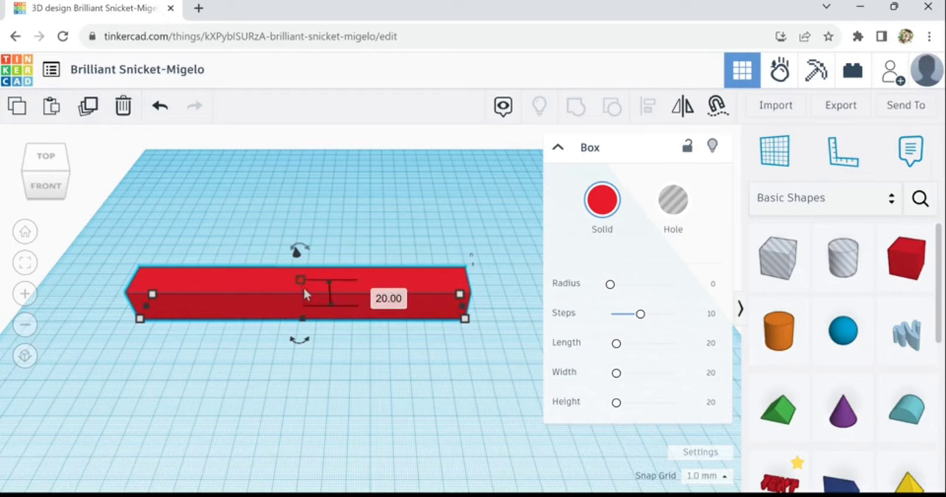
drag(303, 291, 319, 314)
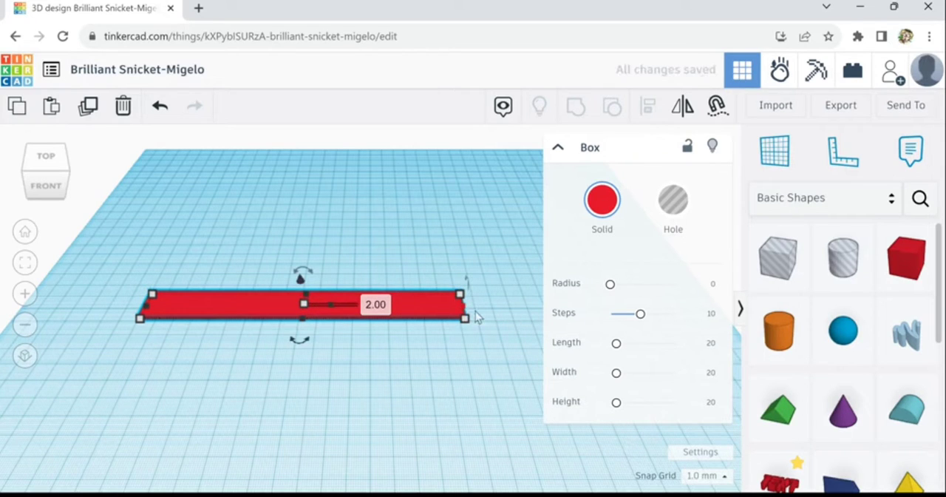
Move the flat bar toward the front of the workplane and resize it to about 202 by 13 mm
drag(465, 318, 525, 318)
drag(422, 312, 396, 343)
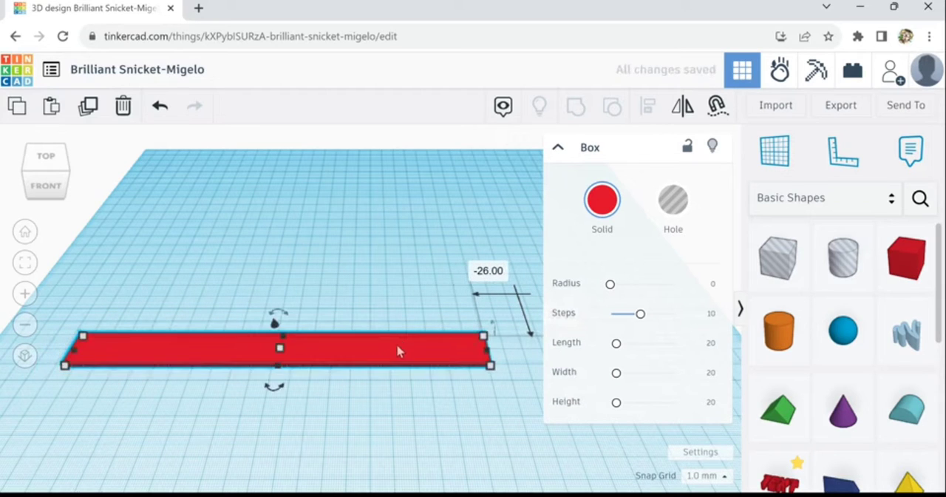
click(345, 429)
right_drag(345, 428, 372, 403)
click(449, 352)
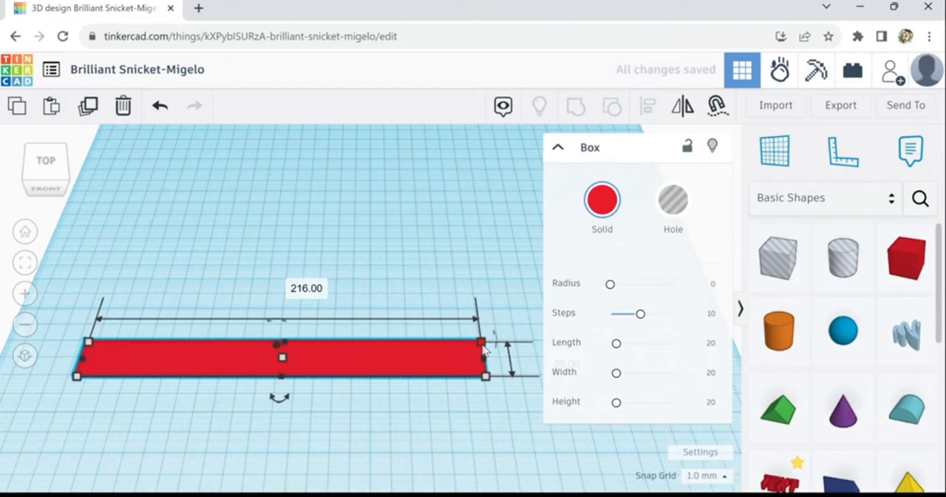
drag(483, 352, 460, 360)
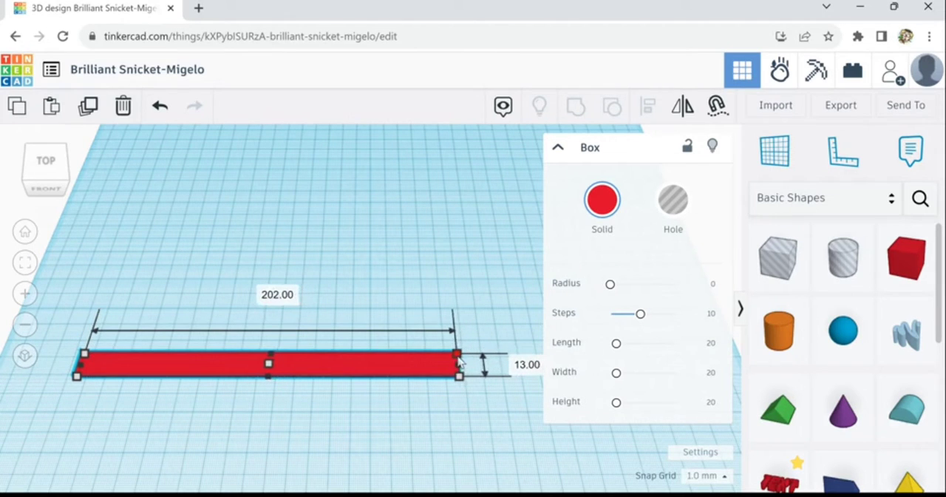
Place a Roof shape behind the bar's right end and rotate it -90° so its profile faces along the bar
scroll(248, 432, up, 2)
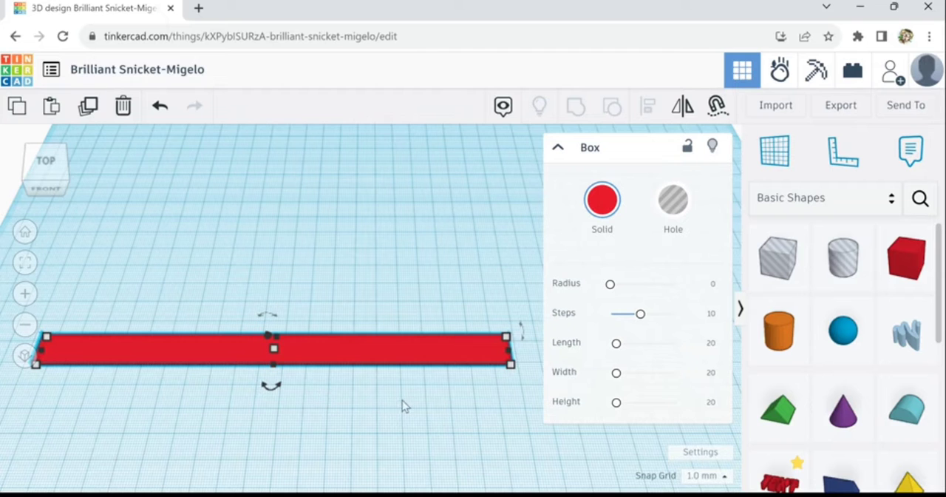
right_drag(402, 405, 375, 397)
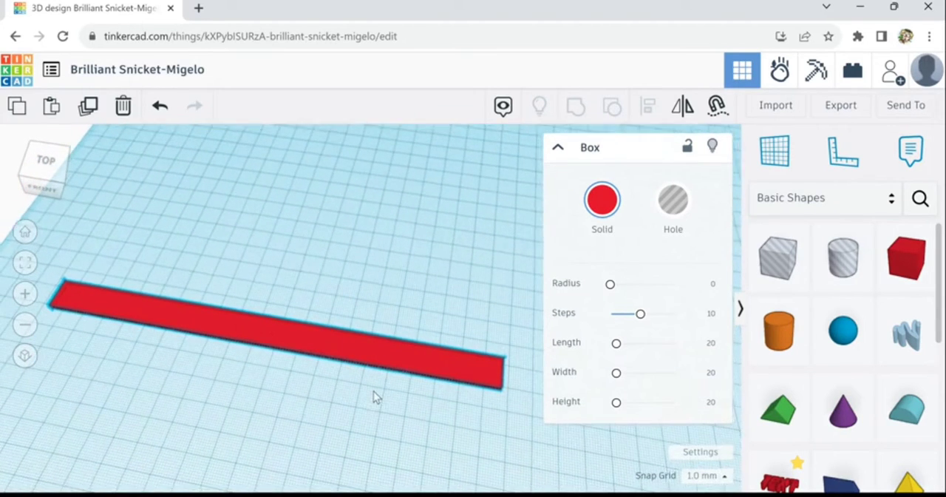
click(383, 399)
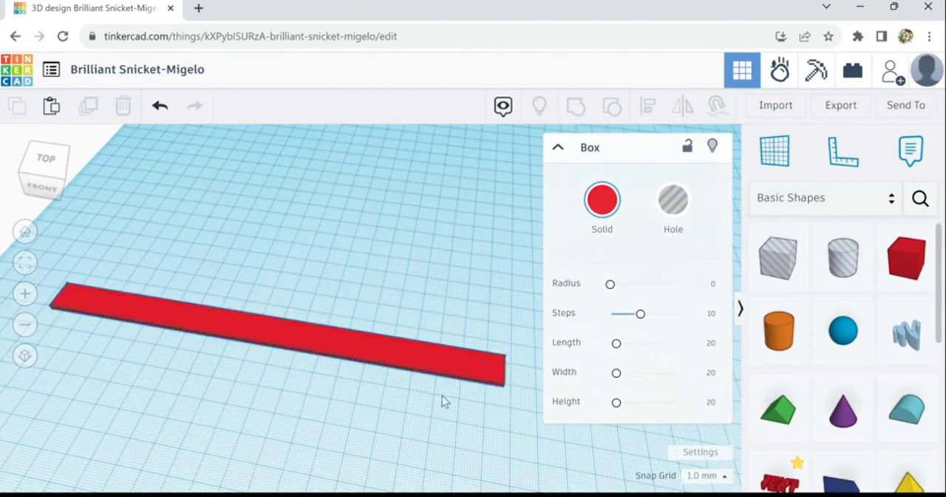
drag(775, 418, 505, 277)
drag(538, 311, 492, 318)
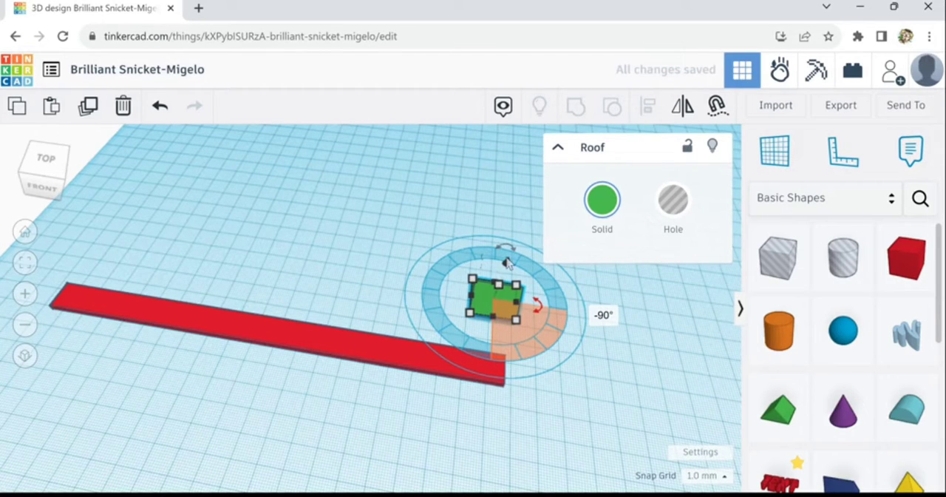
Raise the roof's height to 30 mm and turn it upside down
drag(502, 294, 510, 263)
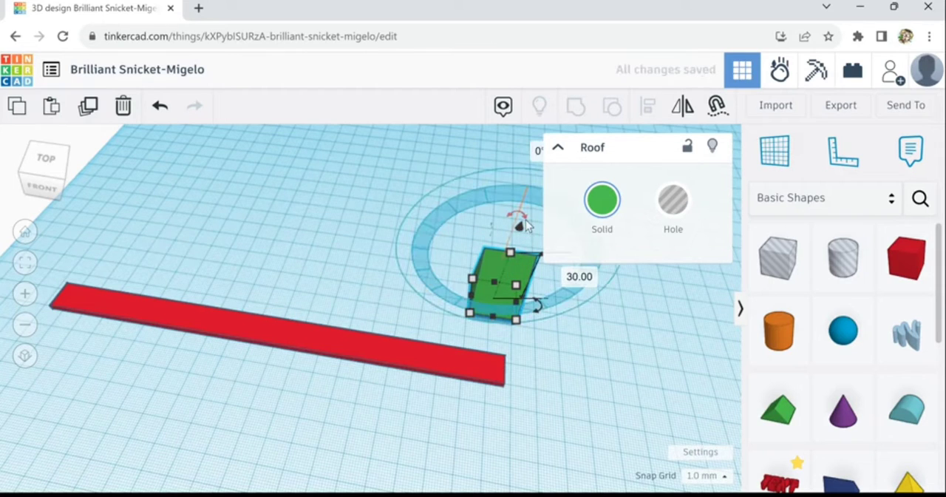
drag(520, 222, 494, 308)
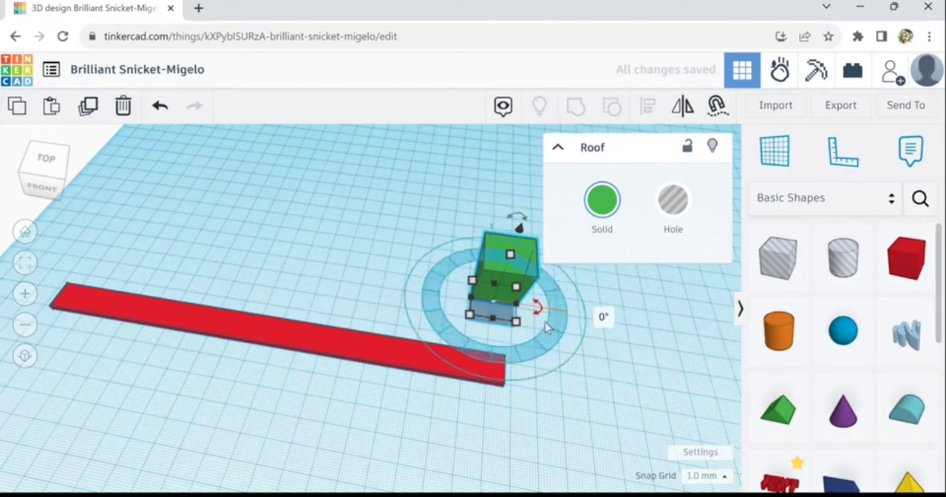
Move the upside-down roof forward until it sits over the bar's right end
key(Down)
key(Down)
key(Down)
key(Down)
key(Down)
key(Down)
key(Down)
key(Down)
key(Down)
key(Down)
key(Down)
key(Down)
key(Down)
key(Down)
key(Down)
key(Down)
key(Down)
key(Down)
key(Down)
key(Down)
key(Down)
key(Down)
key(Down)
key(Down)
key(Down)
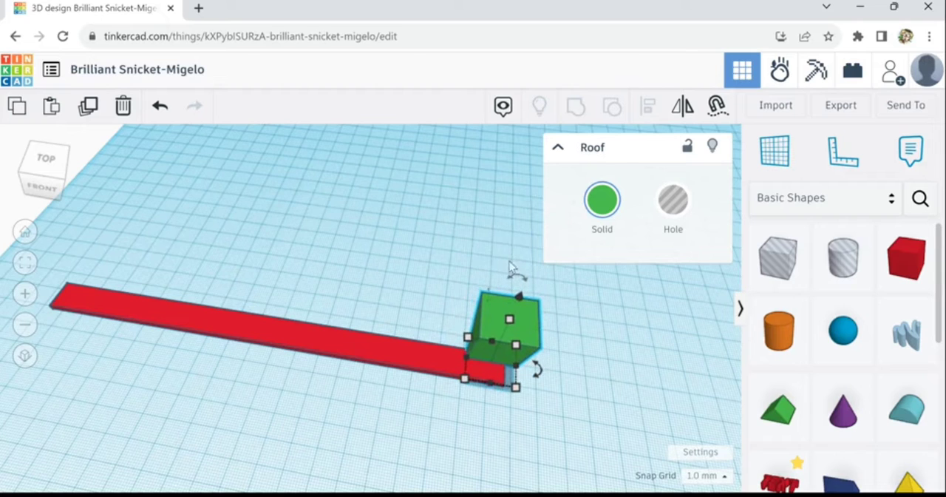
Stretch the roof along the whole bar to about 203 mm and turn it into a hole
drag(468, 362, 51, 323)
click(666, 209)
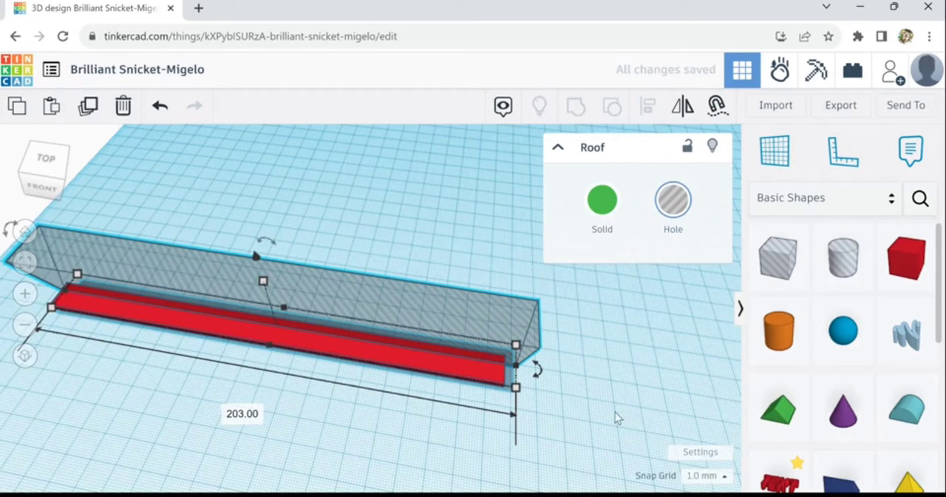
Narrow the roof hole's width to 19 mm so its front edge sits closer to the bar
mouse_move(615, 412)
right_down()
mouse_move(601, 385)
mouse_move(532, 386)
right_up()
scroll(532, 386, up, 3)
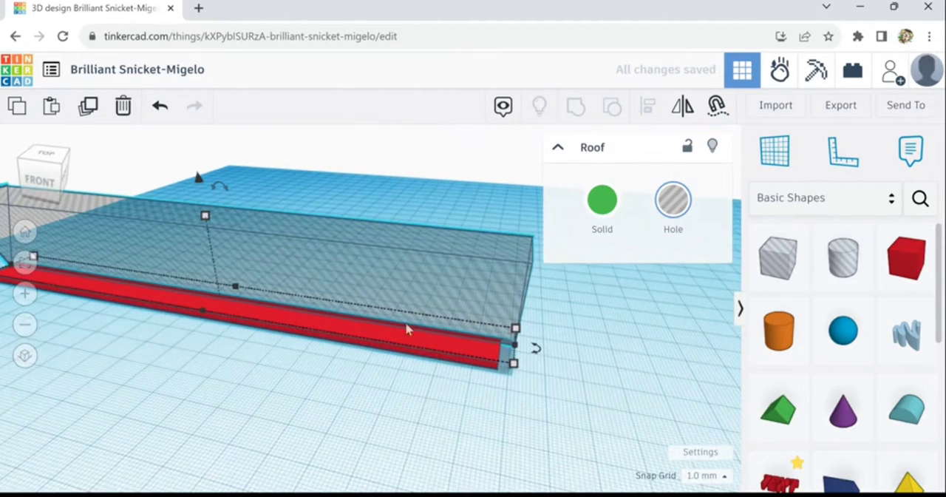
mouse_move(515, 369)
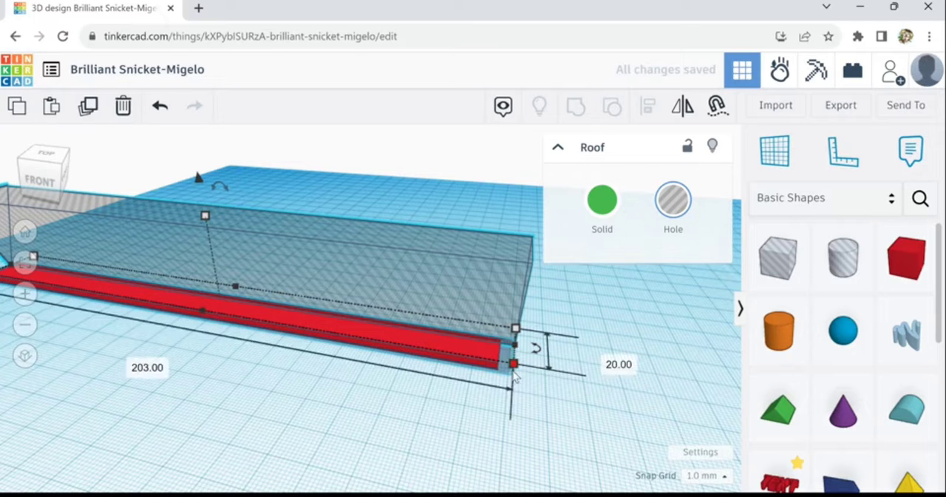
drag(515, 371, 520, 370)
scroll(517, 368, up, 2)
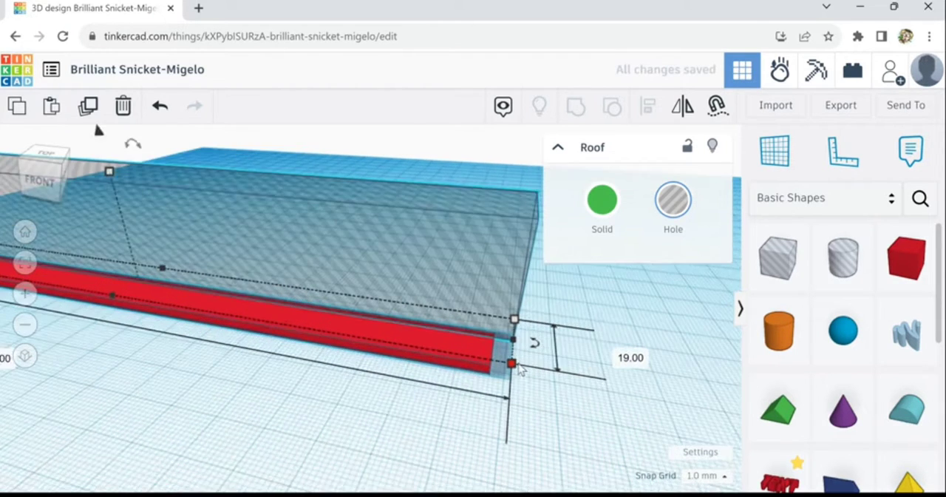
Set the snap grid to 0.1 mm and raise the roof hole slightly above the workplane
key(f)
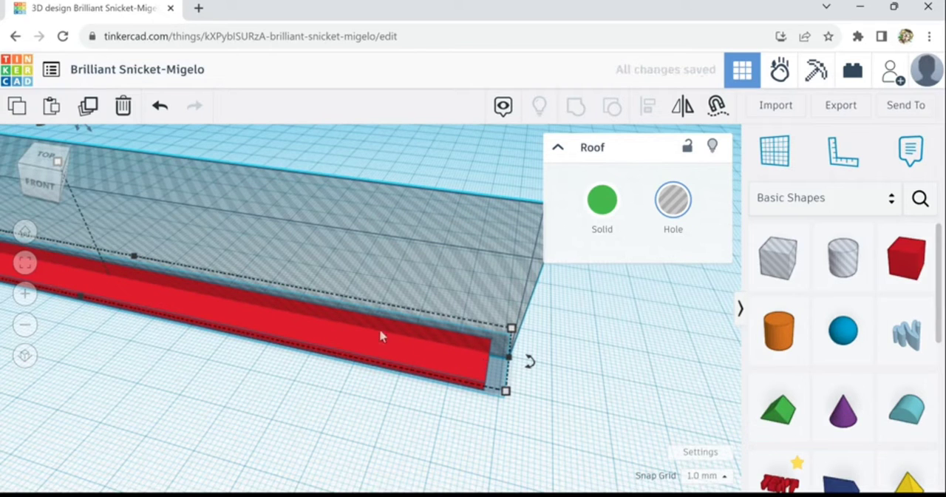
scroll(360, 335, up, 2)
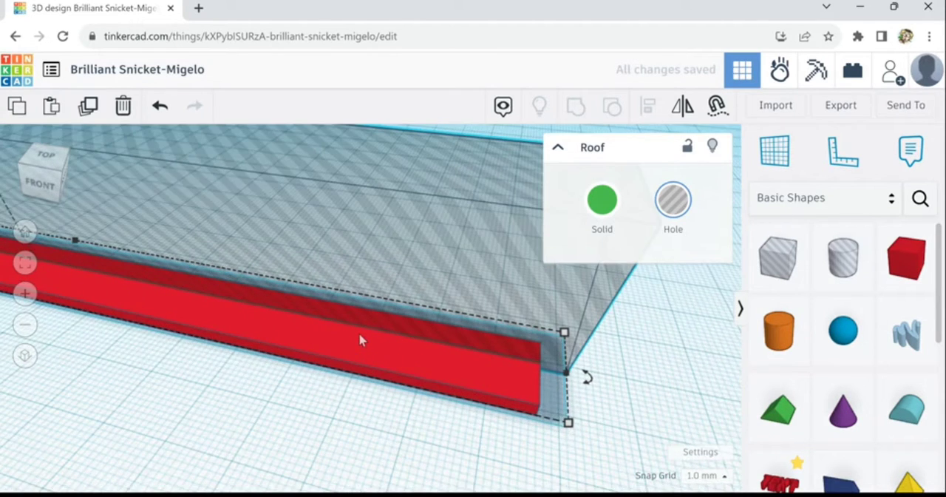
scroll(360, 335, up, 2)
scroll(360, 335, down, 1)
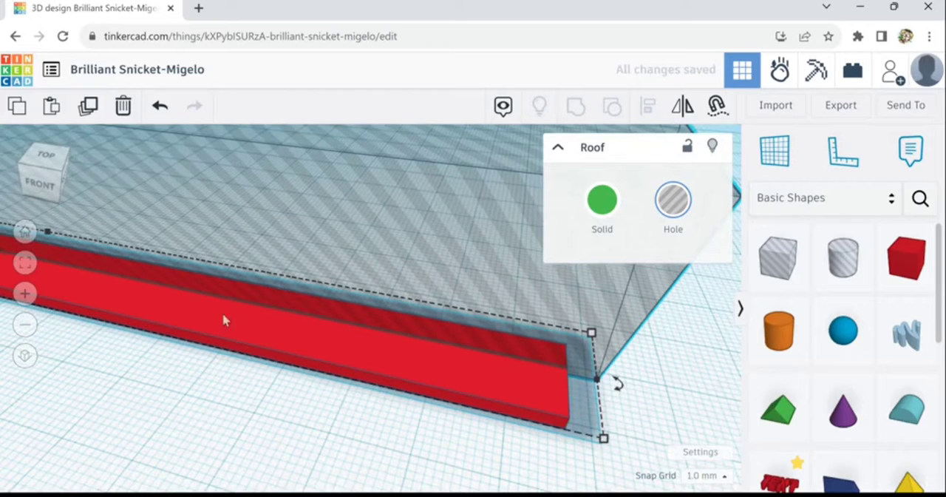
scroll(521, 366, down, 2)
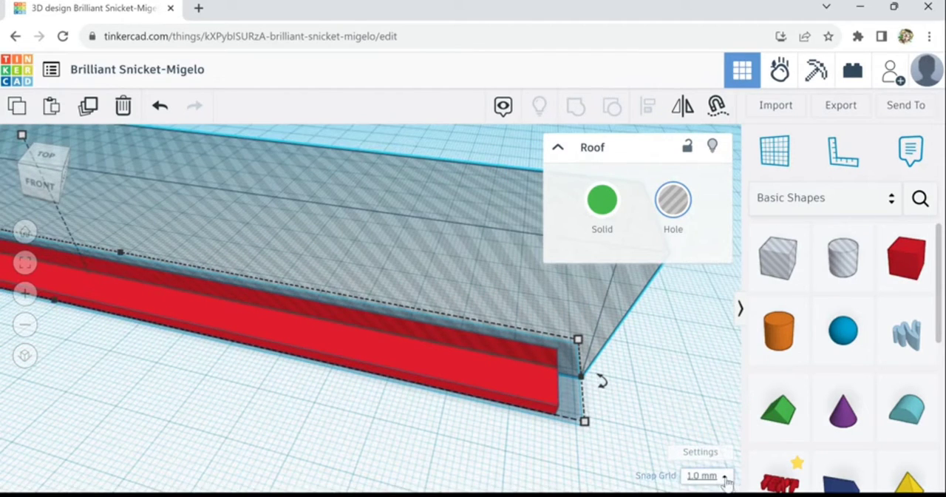
click(700, 476)
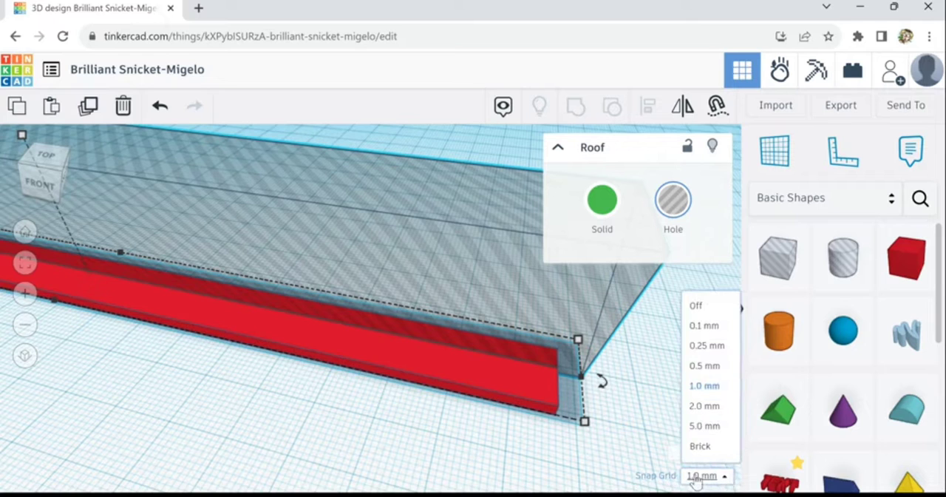
click(698, 325)
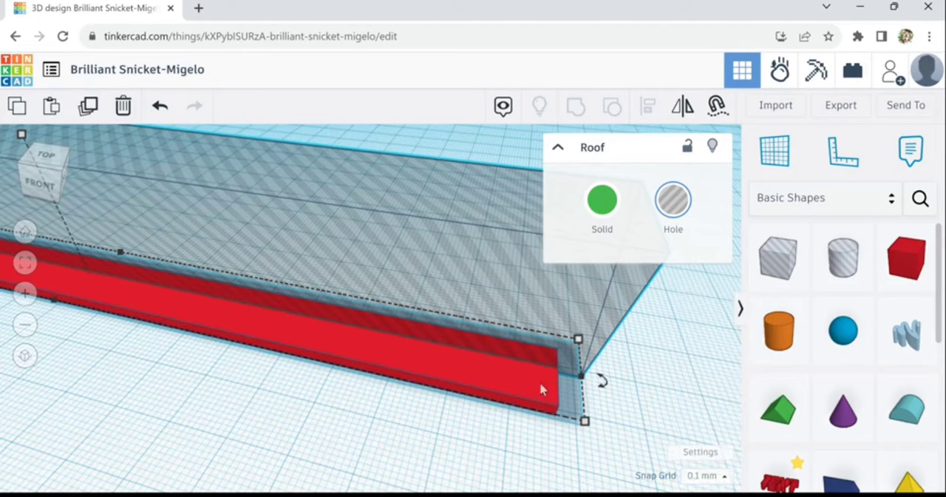
key(ctrl+Up)
key(ctrl+Up)
key(ctrl+Up)
key(ctrl+Up)
key(ctrl+Up)
key(ctrl+Up)
key(ctrl+Up)
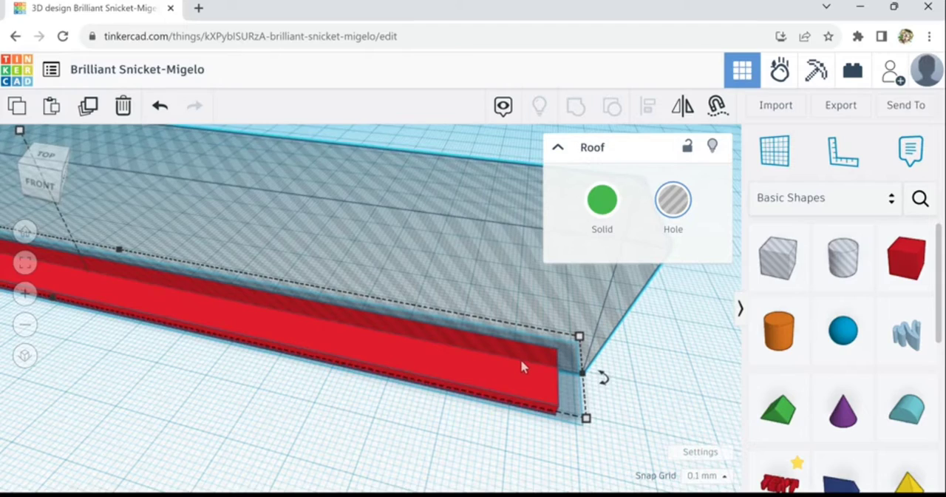
scroll(448, 364, down, 5)
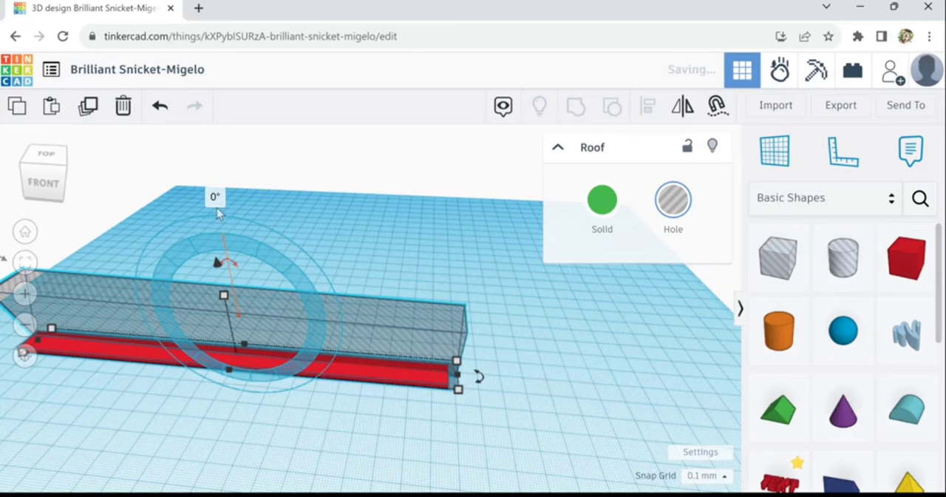
Tilt the roof hole lengthwise by 1°
click(215, 201)
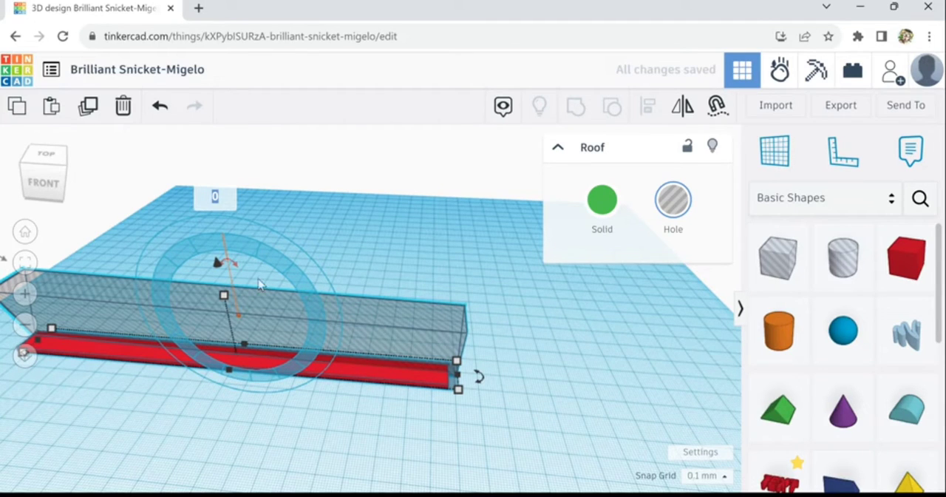
text(1)
key(Return)
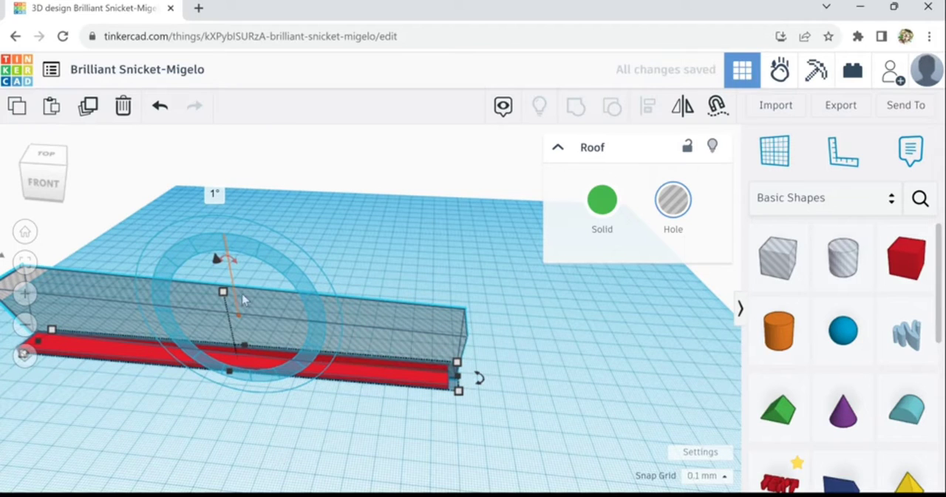
Set the roof hole's lengthwise tilt to -2° so it slopes along the bar
click(215, 194)
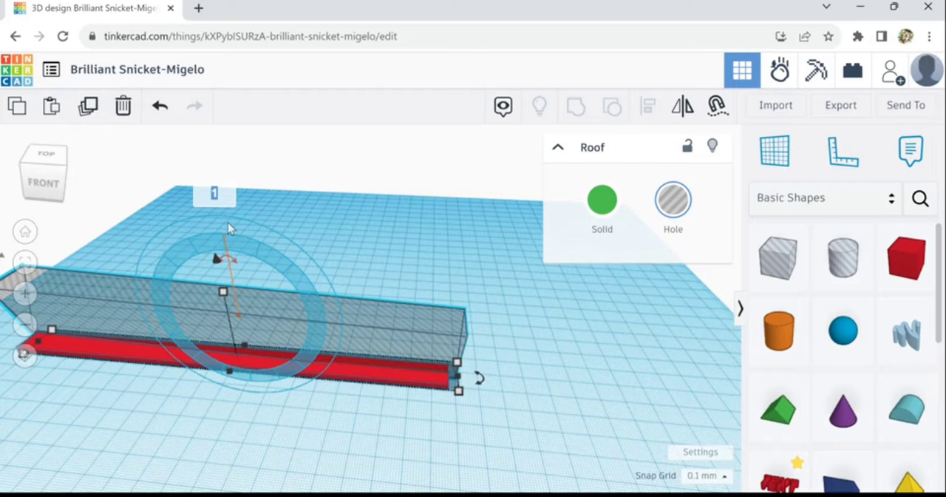
key(BackSpace)
text(-2)
key(Return)
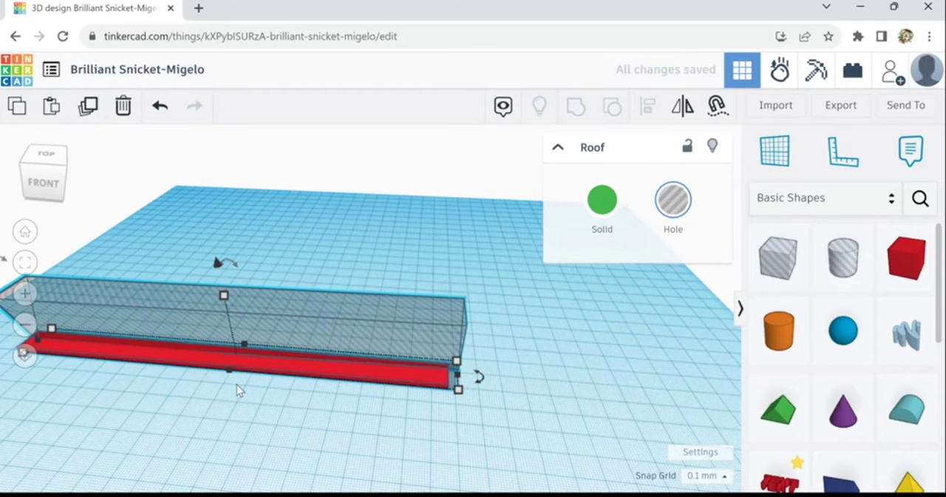
Lower the tilted roof hole slightly into the bar
scroll(245, 386, up, 3)
key(ctrl+Down)
key(ctrl+Down)
key(ctrl+Down)
key(ctrl+Down)
key(ctrl+Down)
key(ctrl+Down)
key(ctrl+Down)
key(ctrl+Down)
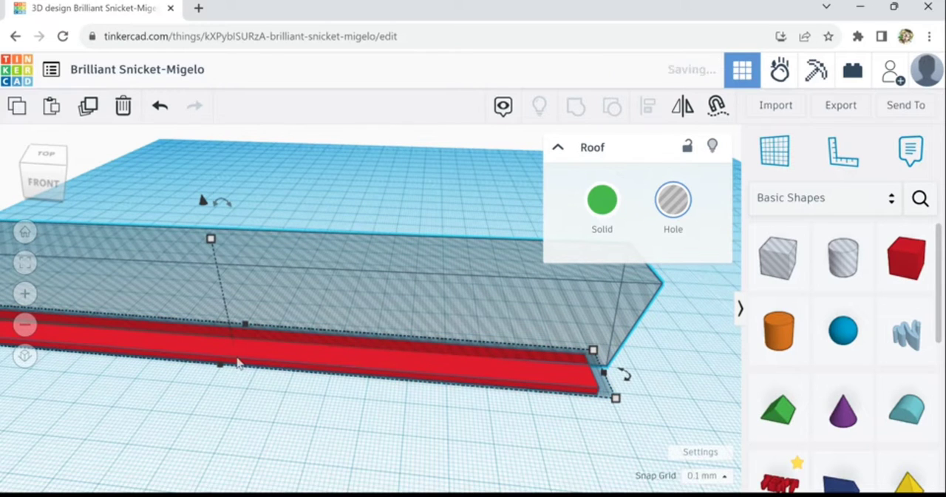
scroll(215, 360, down, 2)
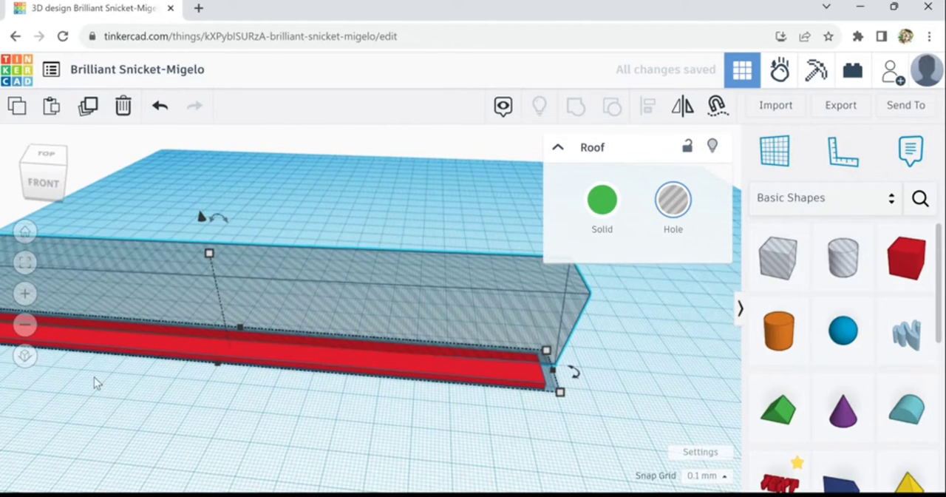
right_drag(130, 389, 274, 407)
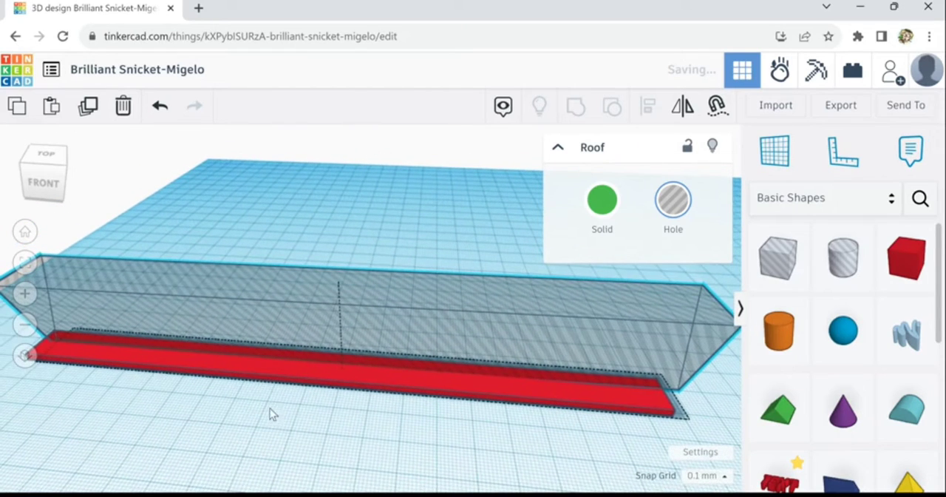
Nudge the tilted roof hole slightly left along the bar and raise it a little
key(Left)
key(Left)
key(Left)
key(Left)
key(Left)
key(Left)
key(Left)
key(Left)
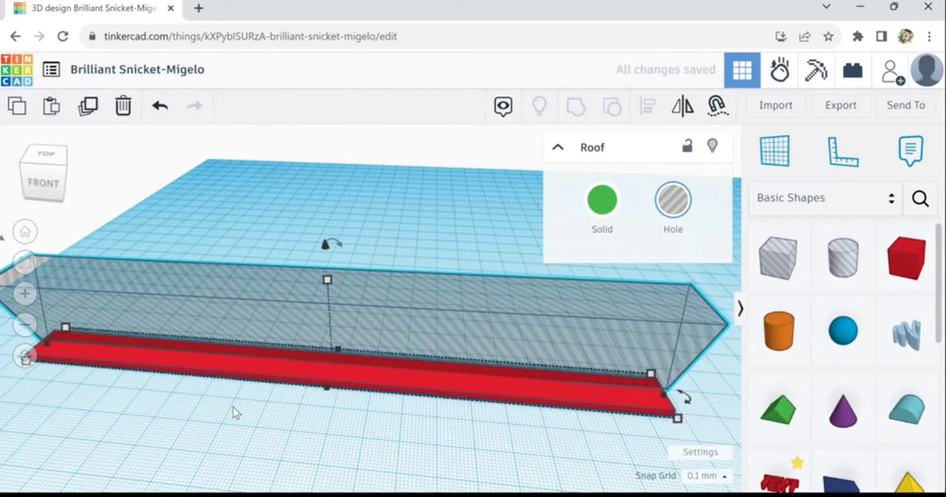
scroll(130, 371, up, 3)
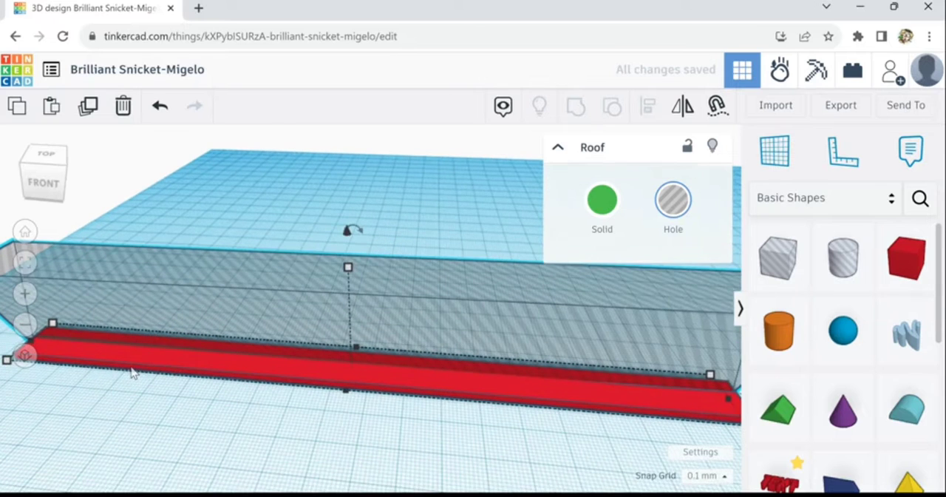
key(ctrl+Up)
key(ctrl+Up)
key(ctrl+Up)
key(ctrl+Up)
key(ctrl+Up)
key(ctrl+Up)
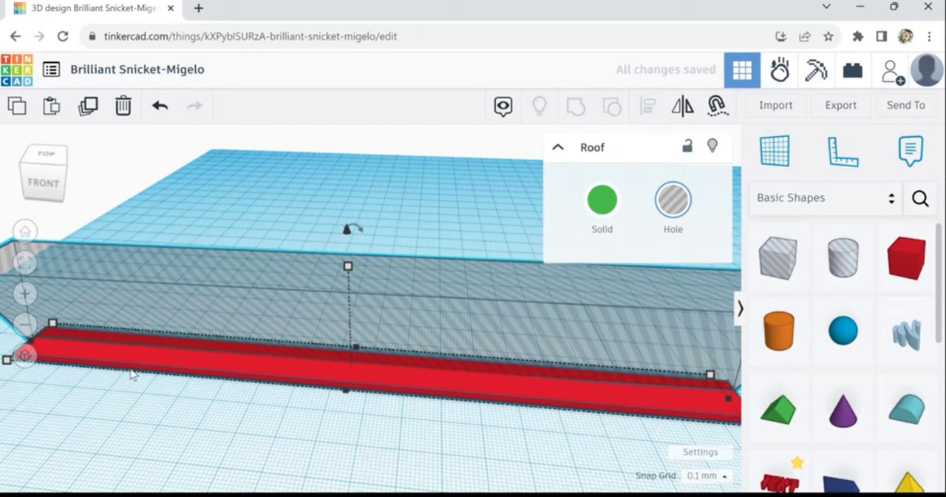
key(ctrl+Down)
key(ctrl+Down)
key(ctrl+Down)
key(ctrl+Down)
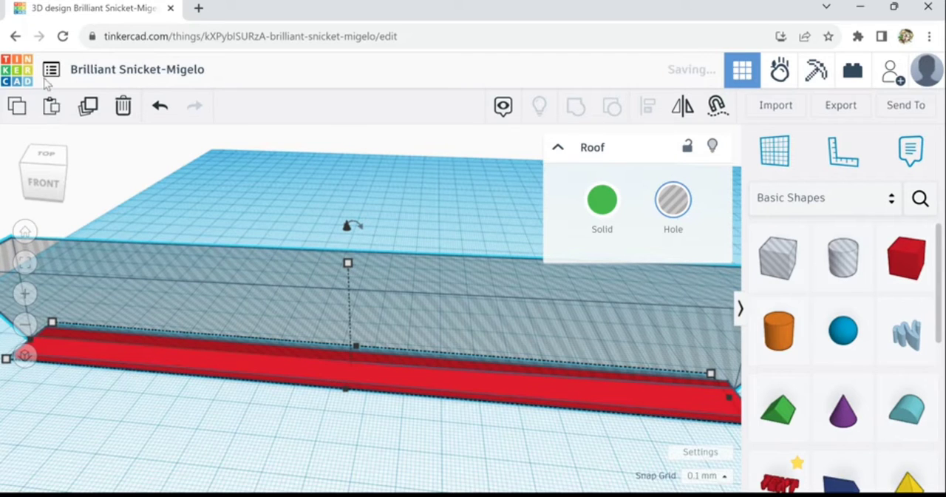
Duplicate the tilted roof hole and shift the copy slightly toward the bar's front edge, parallel to the original
click(88, 106)
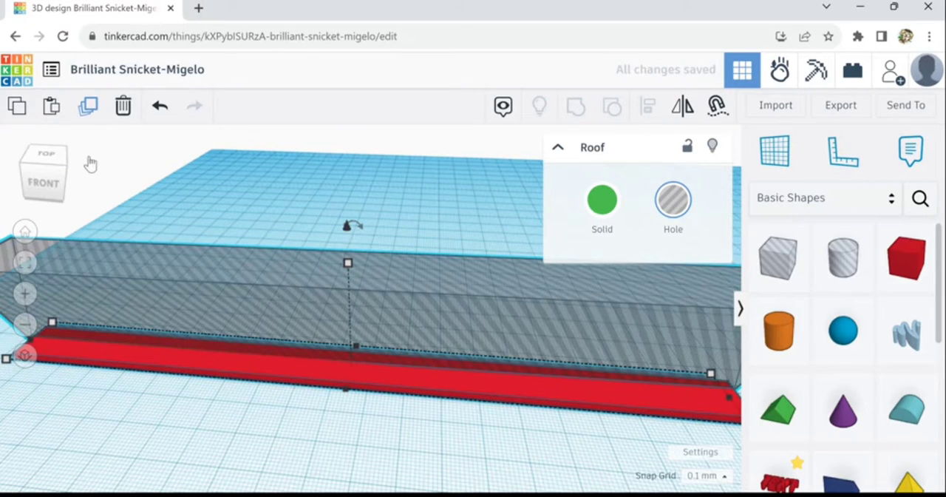
key(Down)
key(Down)
key(Down)
key(Down)
key(Down)
key(Down)
key(Down)
key(Down)
key(Down)
key(Down)
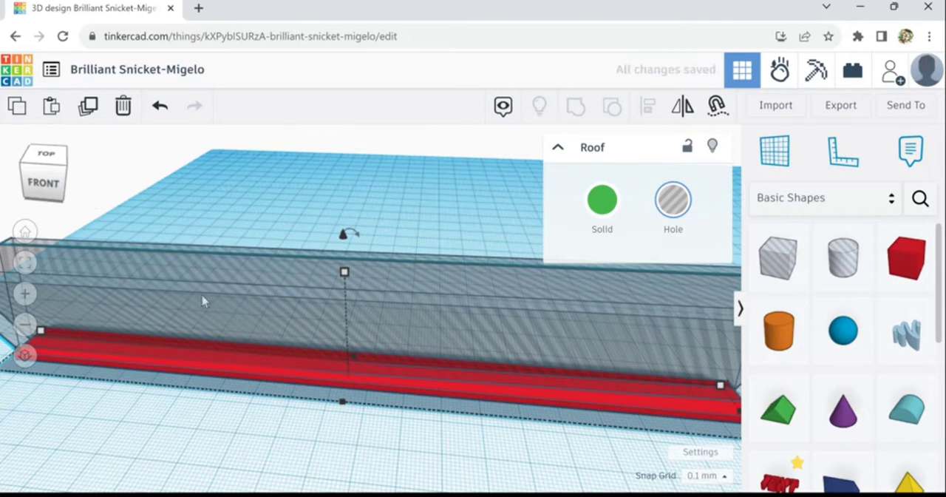
scroll(306, 456, down, 1)
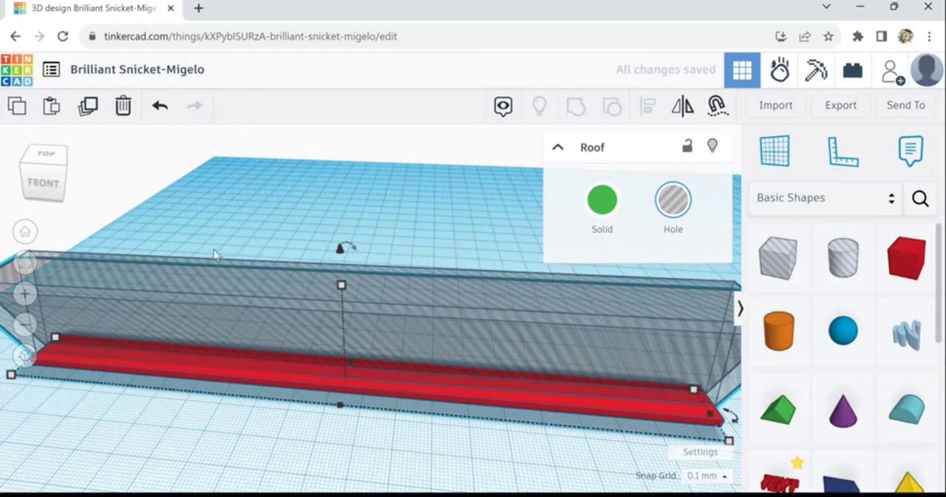
Duplicate both roof holes together and rotate the copies 180° horizontally so they slope from the bar's opposite end
key(ctrl+a)
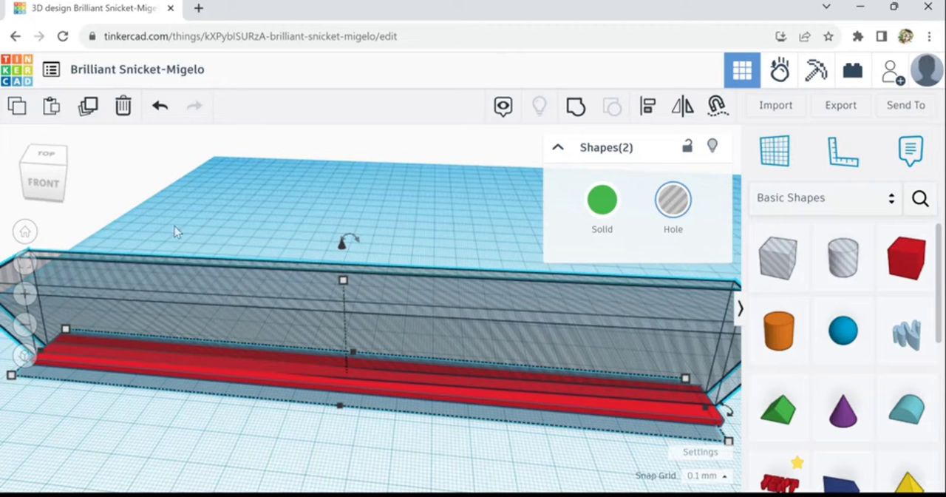
click(89, 107)
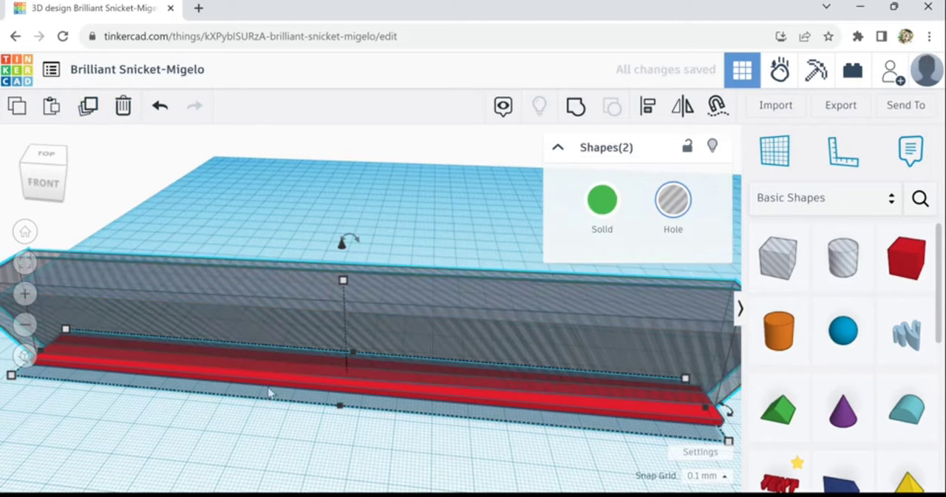
scroll(389, 435, down, 2)
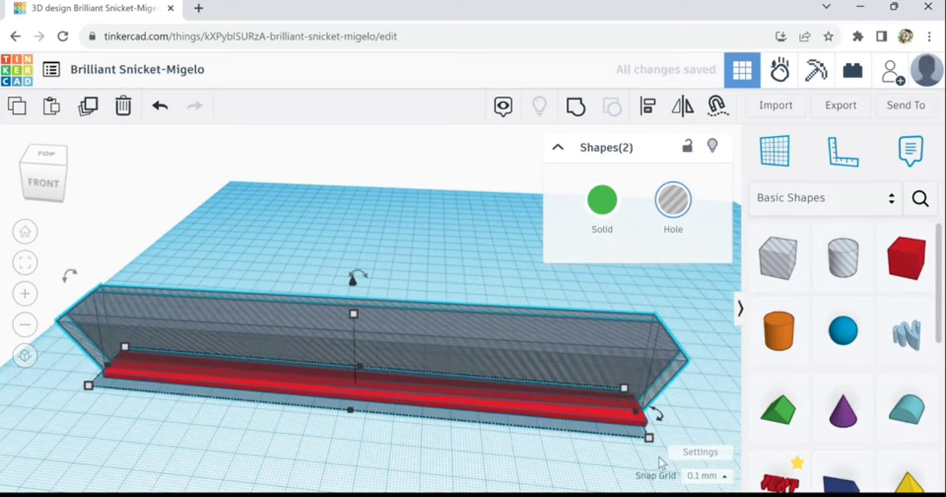
mouse_move(663, 433)
drag(660, 431, 169, 372)
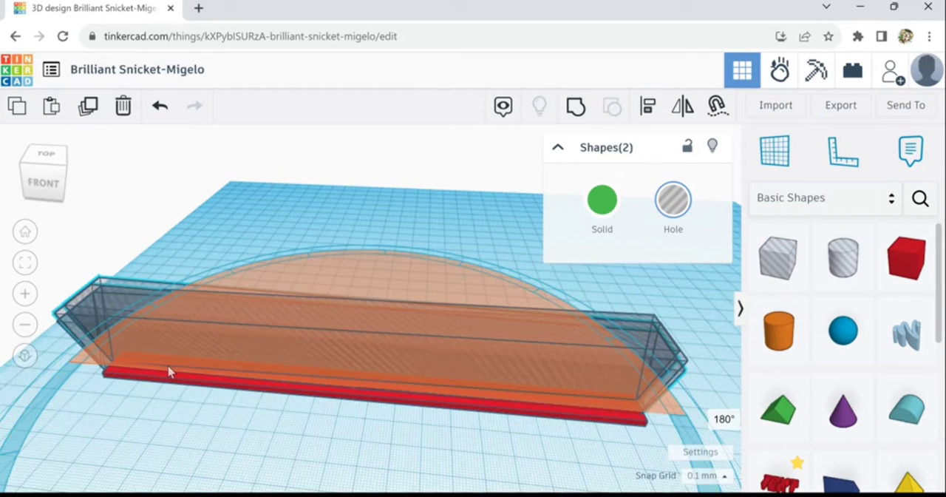
click(224, 220)
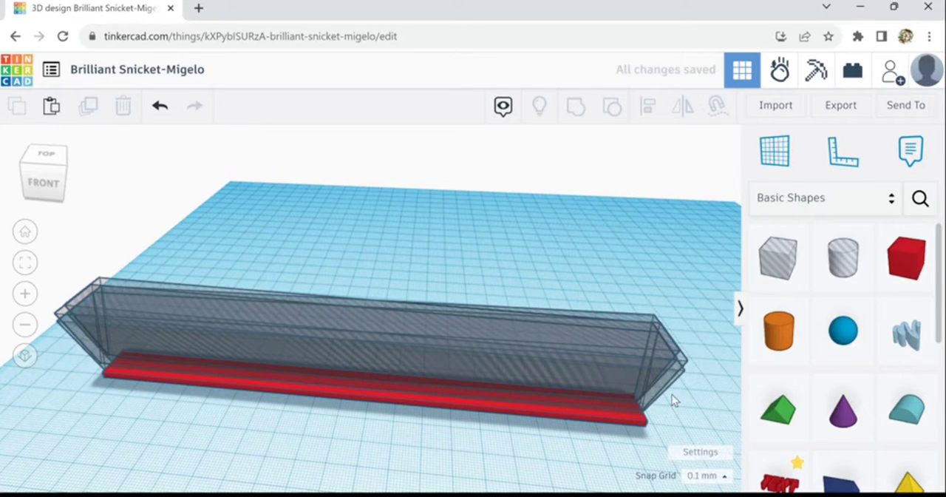
Nudge the front rotated roof hole slightly forward and outward past the bar's right end
scroll(669, 398, up, 5)
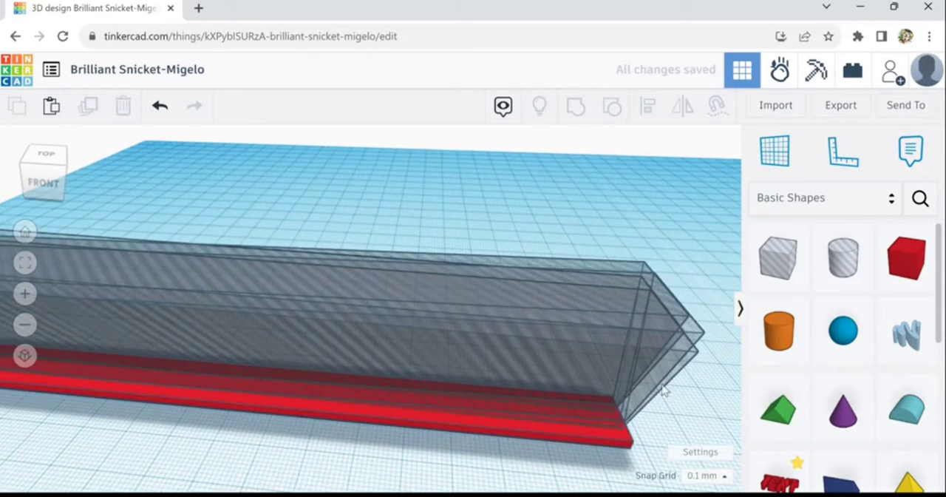
click(685, 375)
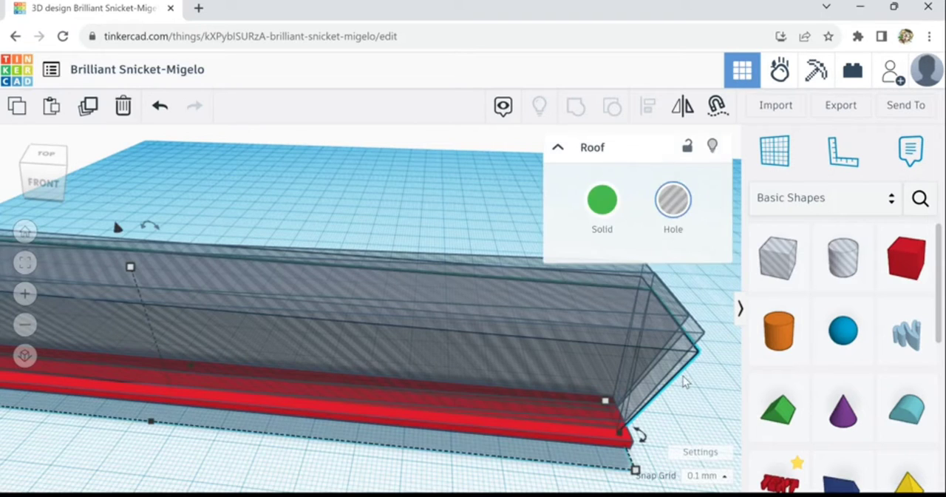
key(Down)
key(Down)
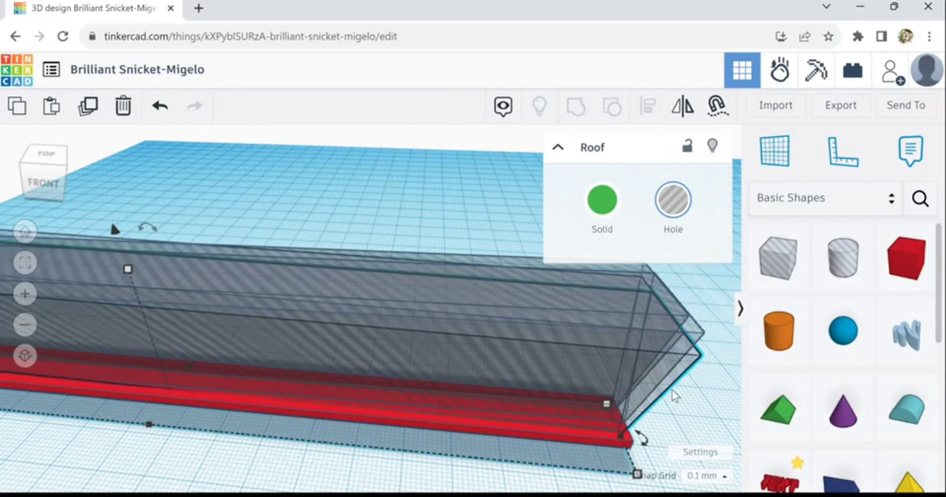
key(Right)
key(Right)
key(Right)
key(Right)
key(Right)
key(Right)
key(Right)
key(Right)
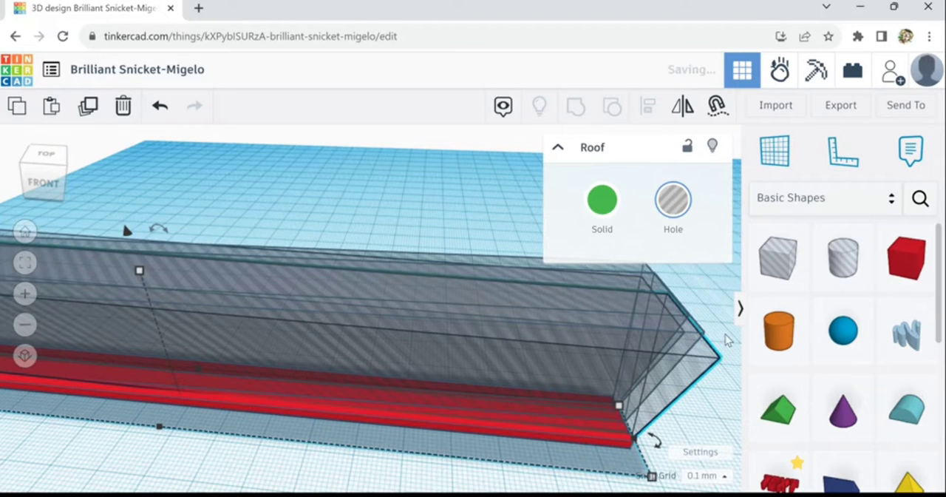
Shift the rear rotated roof hole slightly outward past the bar's right end
right_drag(725, 339, 561, 323)
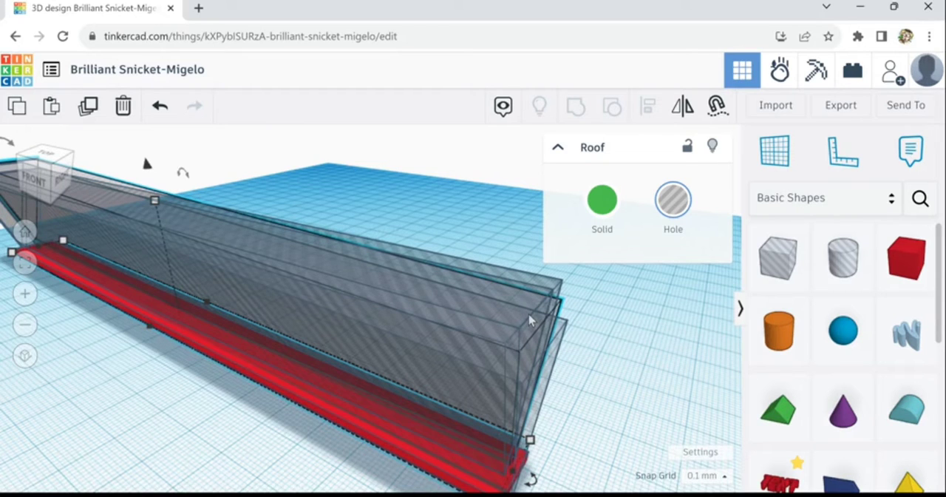
key(Right)
key(Right)
key(Right)
key(Right)
key(Right)
key(Right)
key(Right)
key(Right)
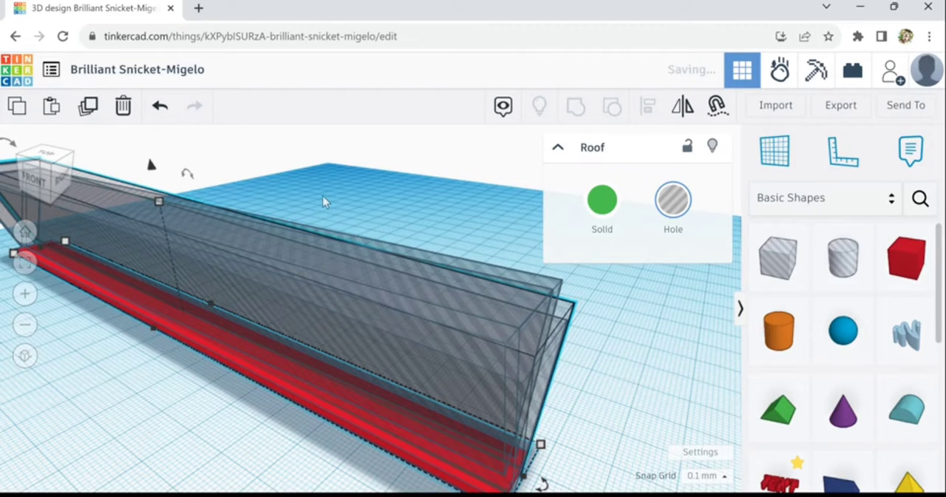
Group the bar with all four roof holes to cut two tapering grooves into each end
drag(322, 195, 417, 465)
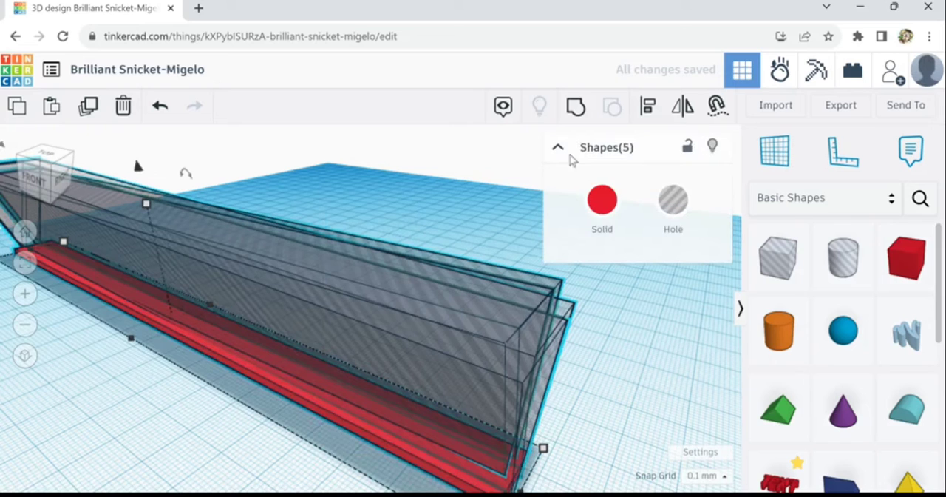
click(576, 107)
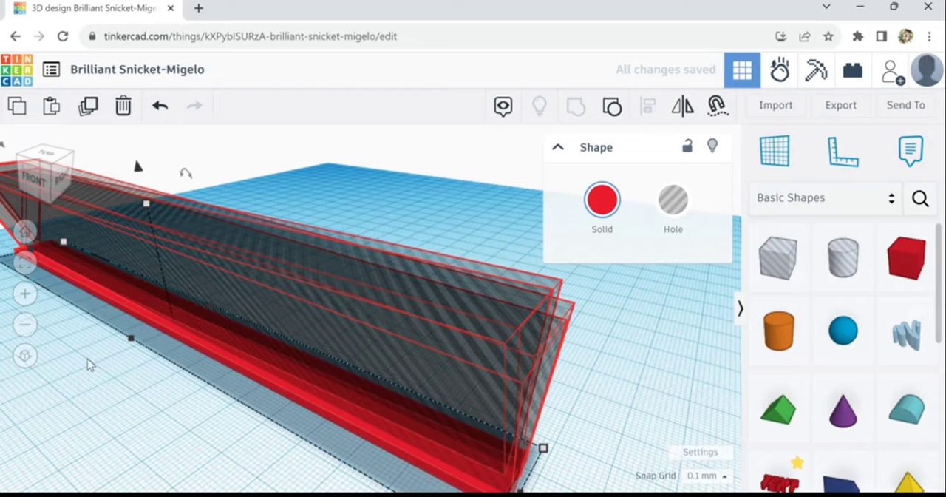
right_drag(80, 349, 165, 352)
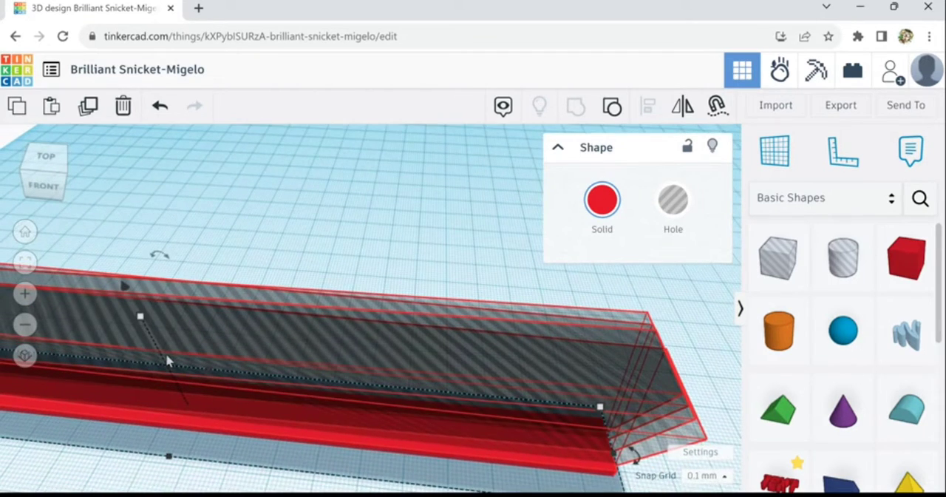
right_drag(167, 478, 612, 474)
scroll(83, 376, up, 3)
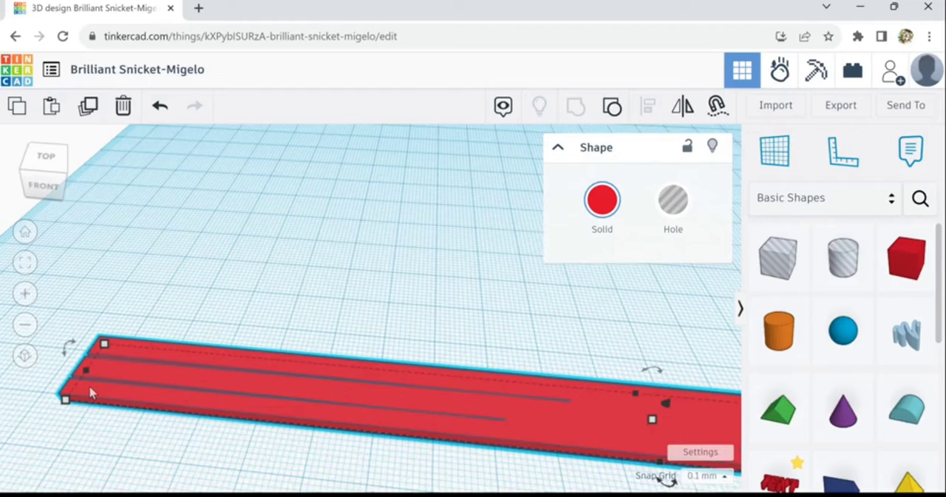
scroll(88, 385, up, 3)
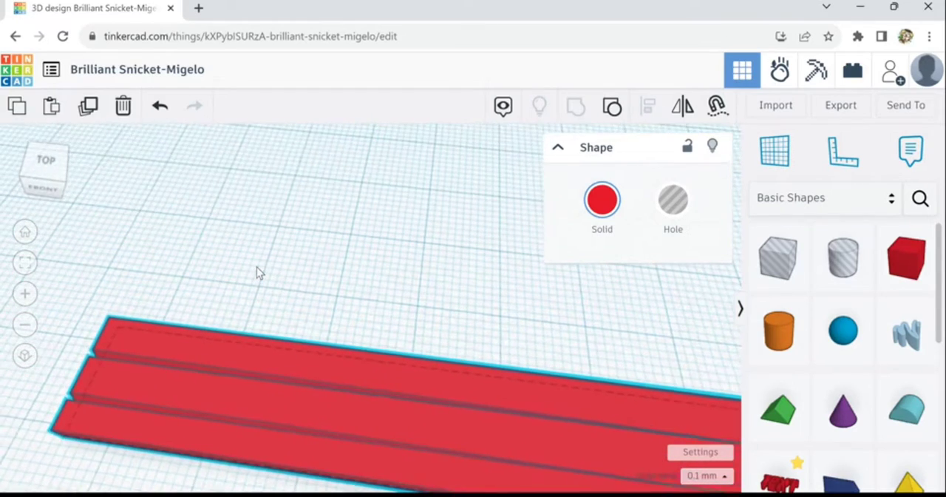
Place a cylinder by the bar's left end, about 4.4 mm across and 1.2 mm high, with 64 sides
mouse_move(436, 280)
right_down()
mouse_move(410, 239)
mouse_move(372, 212)
mouse_move(416, 252)
mouse_move(440, 259)
mouse_move(450, 290)
right_up()
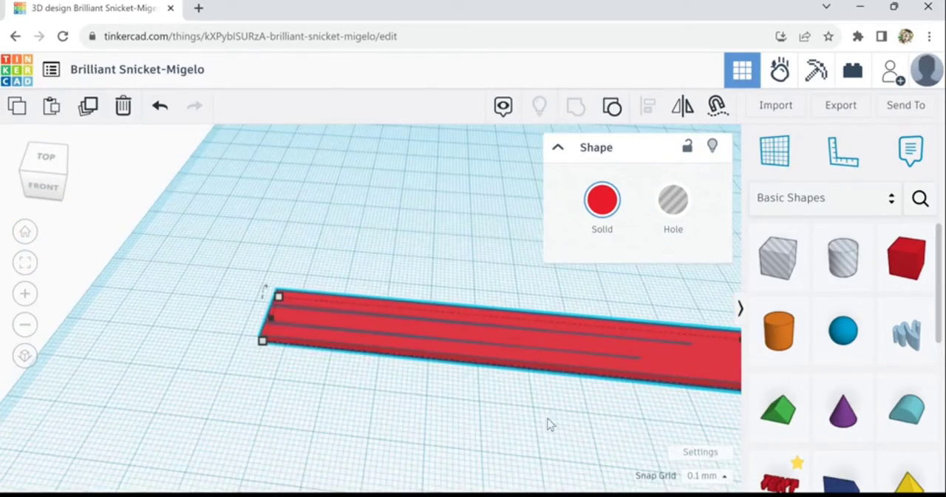
right_drag(550, 423, 647, 444)
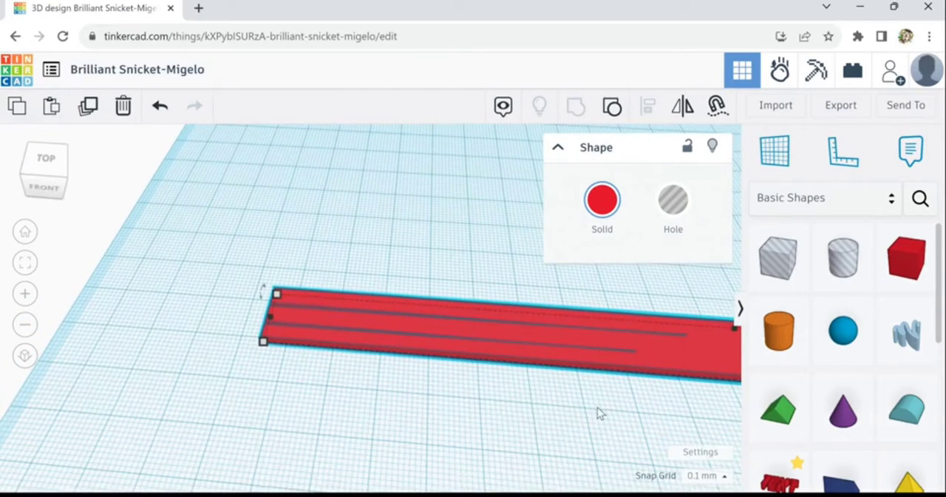
right_drag(599, 413, 340, 401)
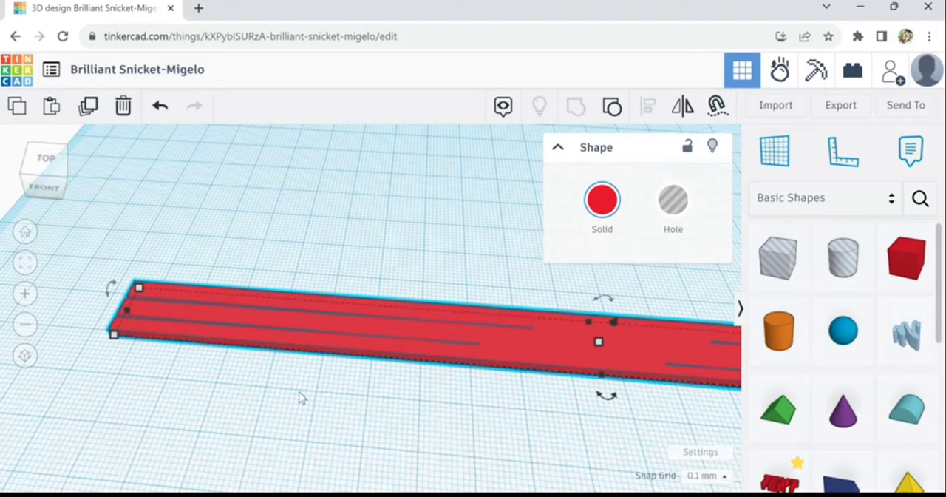
click(779, 333)
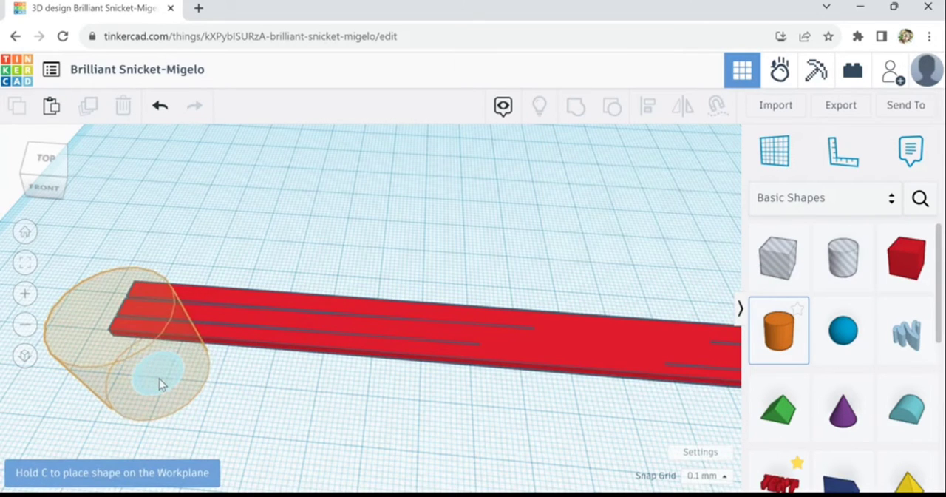
click(159, 378)
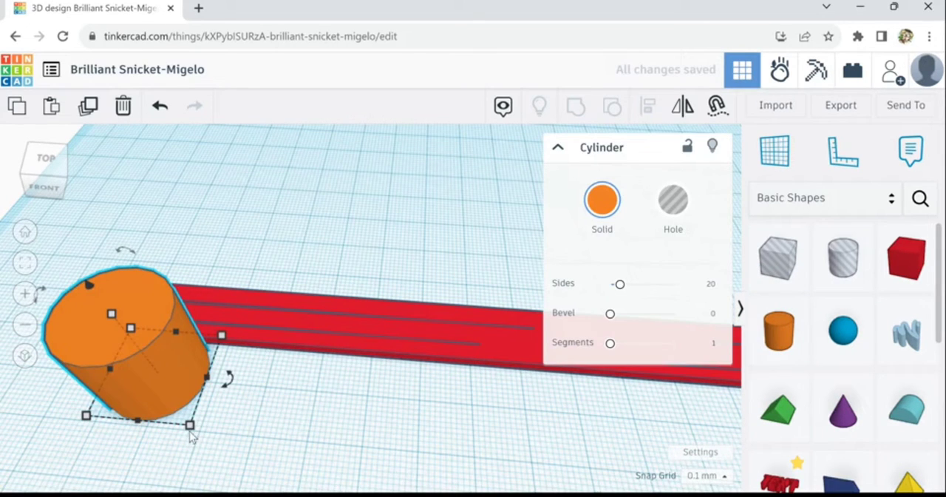
drag(190, 427, 134, 337)
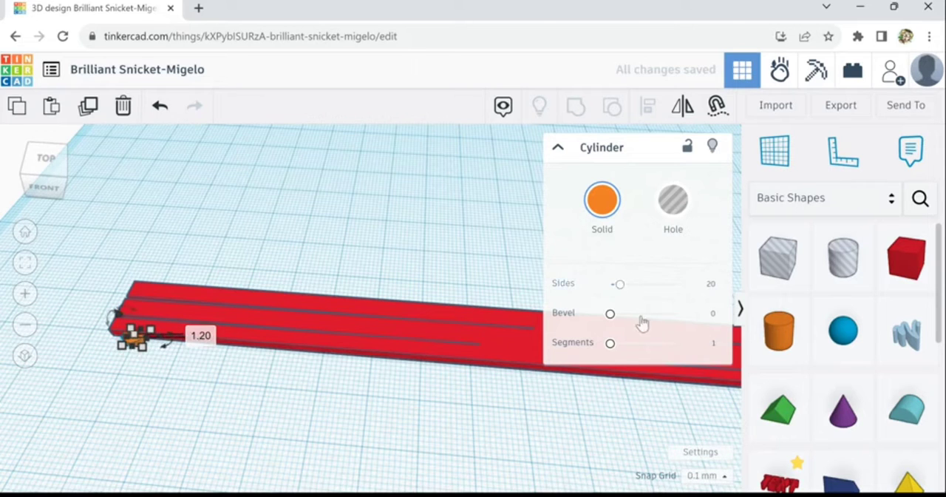
drag(621, 285, 706, 292)
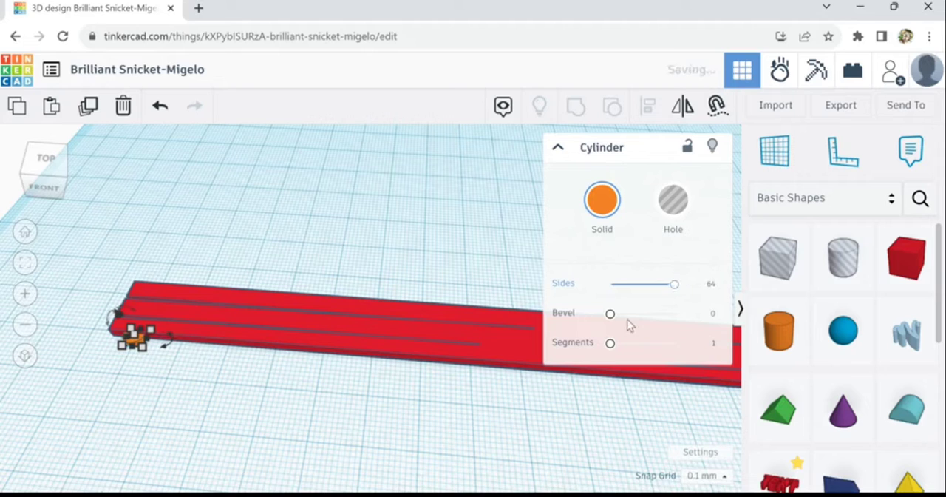
Move the cylinder onto the middle strip at the bar's left end and shrink it to about 2.1 mm across
mouse_move(142, 345)
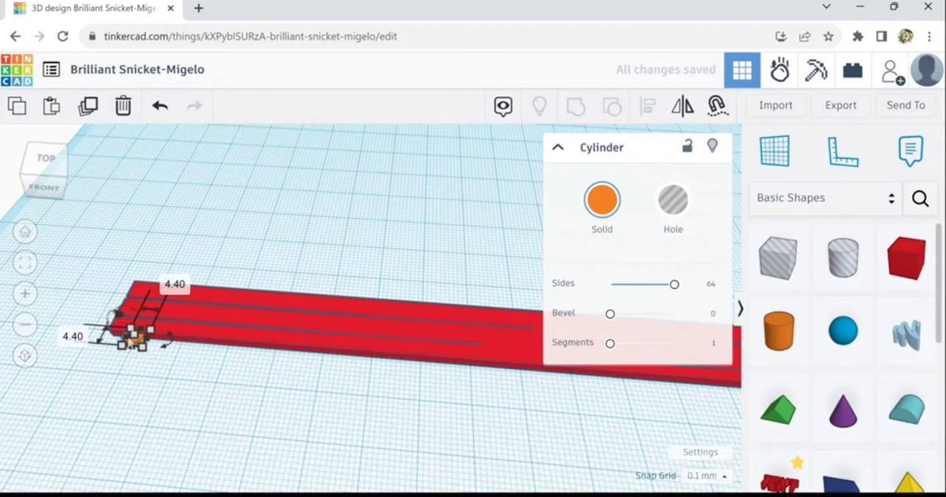
scroll(132, 338, up, 3)
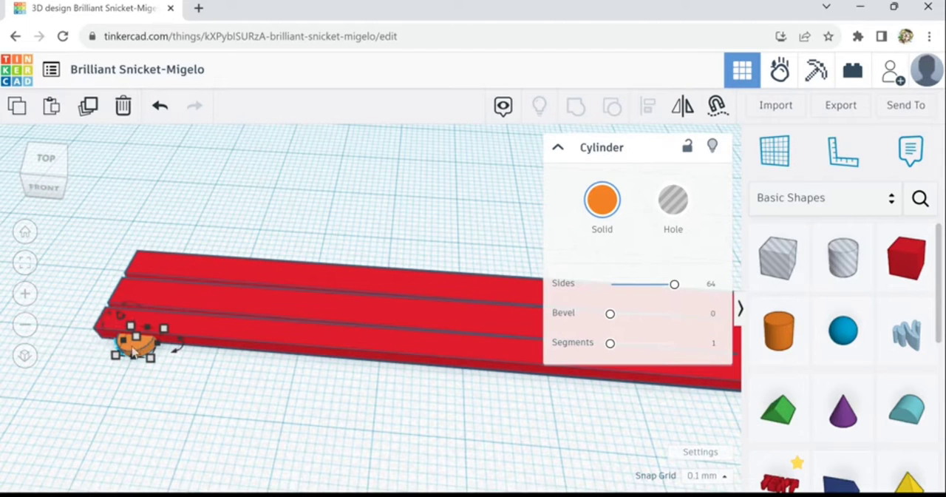
drag(133, 349, 151, 305)
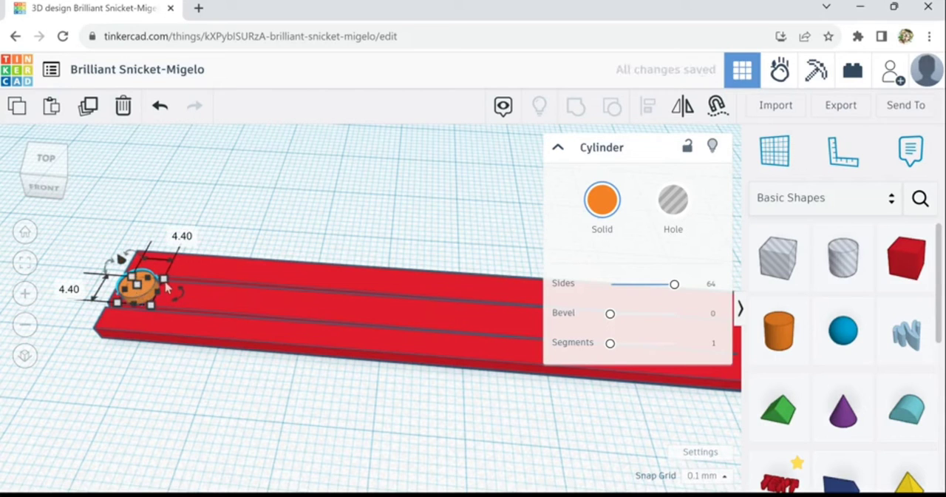
drag(163, 287, 142, 300)
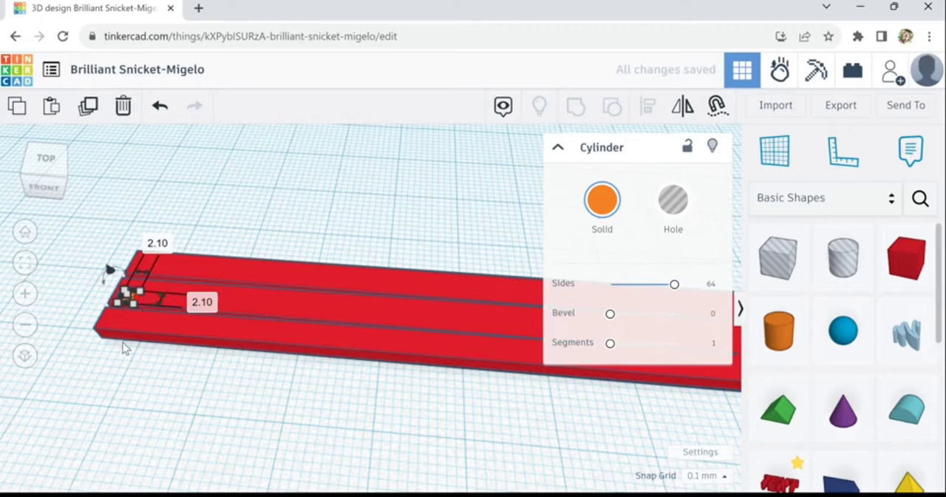
scroll(138, 312, up, 2)
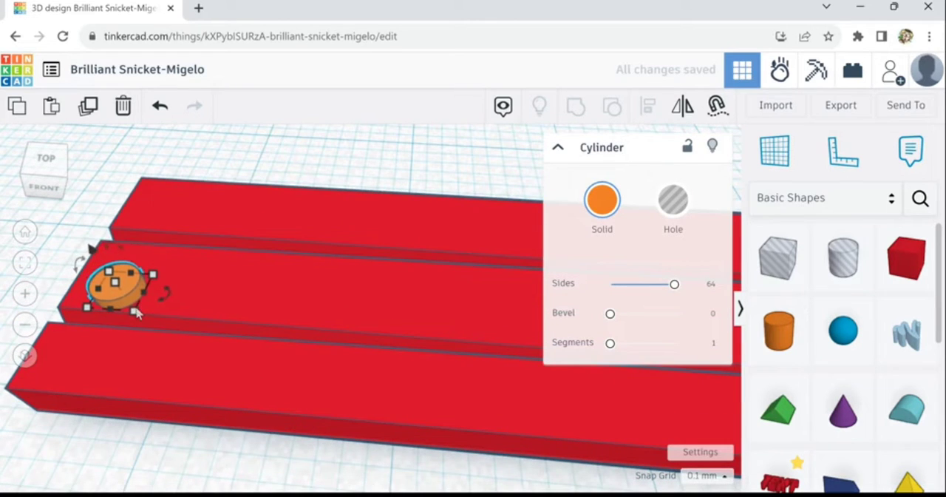
Nudge the cylinder toward the rear of the middle strip and lower it partly into the bar's surface
key(Up)
key(Up)
key(Up)
key(Up)
key(Up)
key(Up)
key(Up)
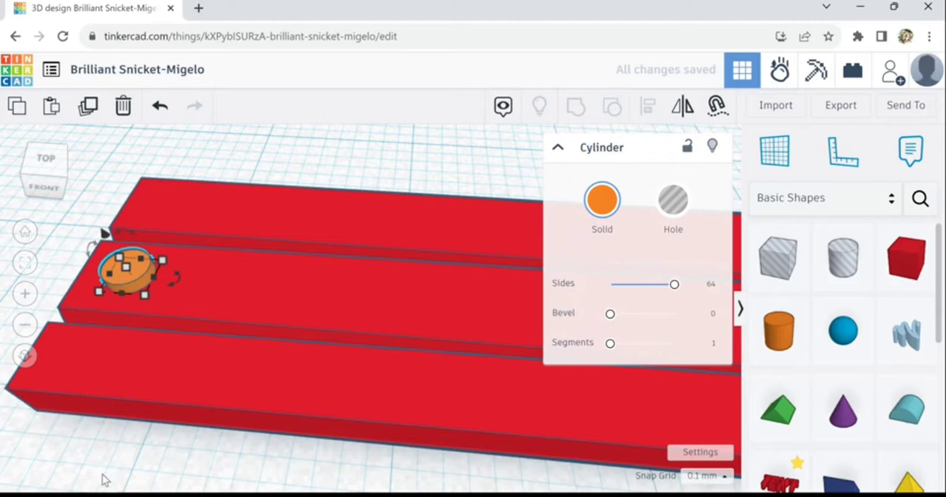
right_drag(104, 480, 259, 457)
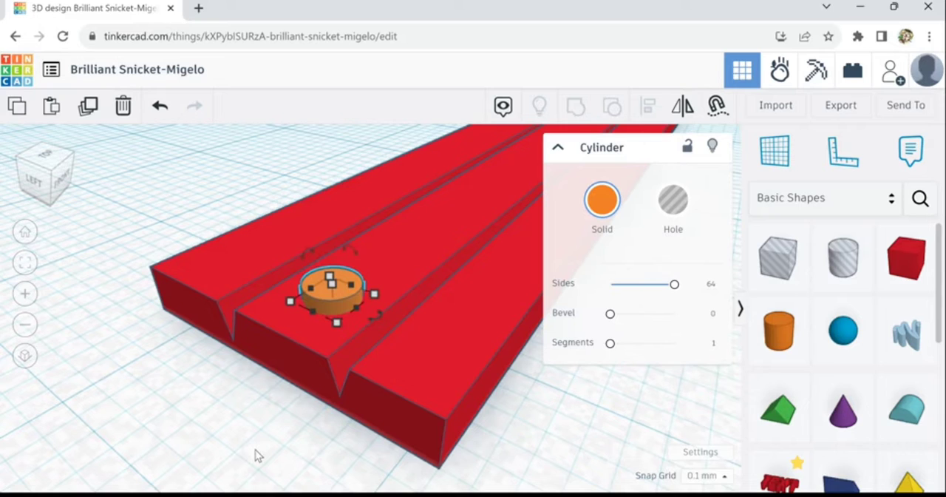
key(ctrl+Down)
key(ctrl+Down)
key(ctrl+Down)
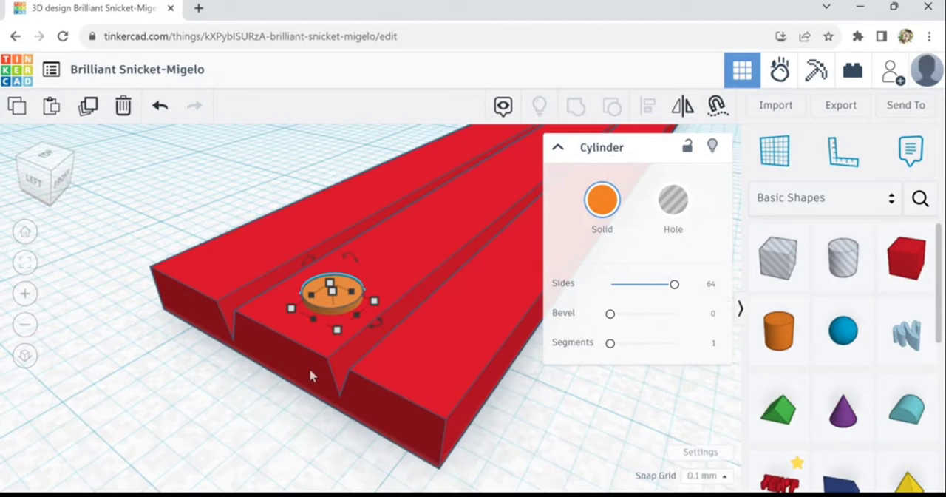
Shrink the cylinder on the middle strip to 1.6 mm across in both directions
scroll(309, 446, down, 5)
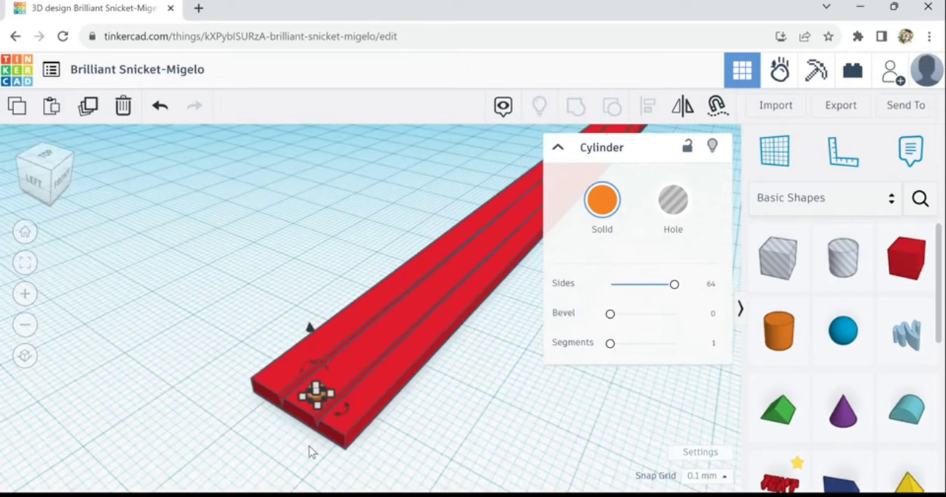
scroll(309, 446, up, 2)
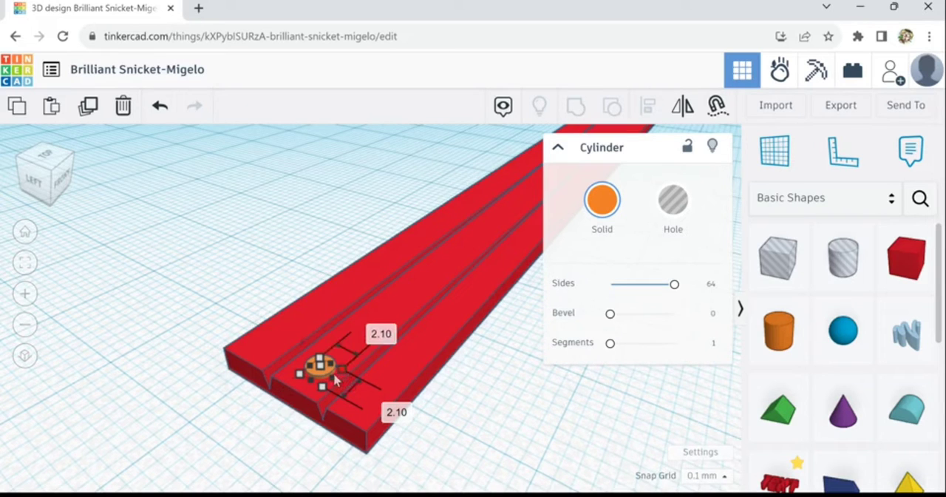
drag(335, 374, 332, 375)
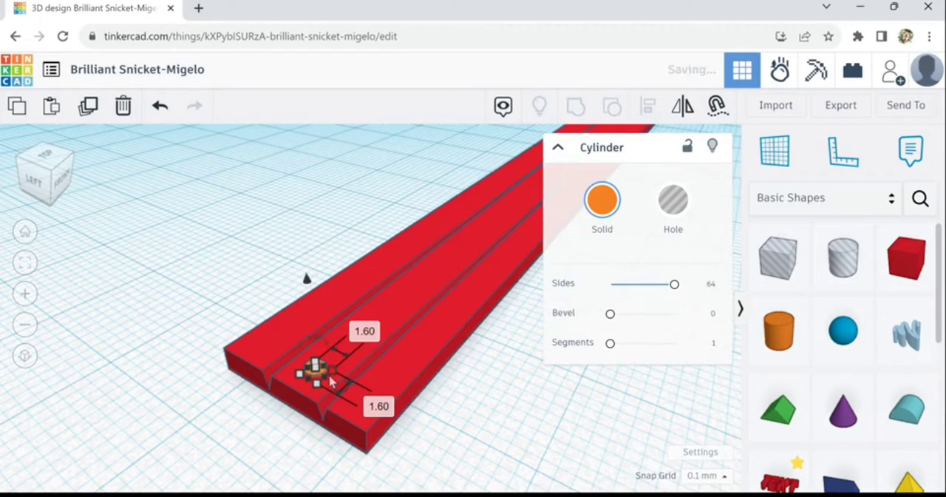
Move the small cylinder from the middle strip onto the rear strip, near the corner of the bar's left end
key(Up)
key(Up)
key(Up)
key(Left)
key(Left)
key(Left)
key(Left)
key(Left)
key(Left)
key(Left)
key(Left)
key(Left)
key(Left)
key(Left)
key(Left)
key(Left)
key(Left)
key(Left)
key(Left)
key(Left)
key(Left)
key(Left)
key(Left)
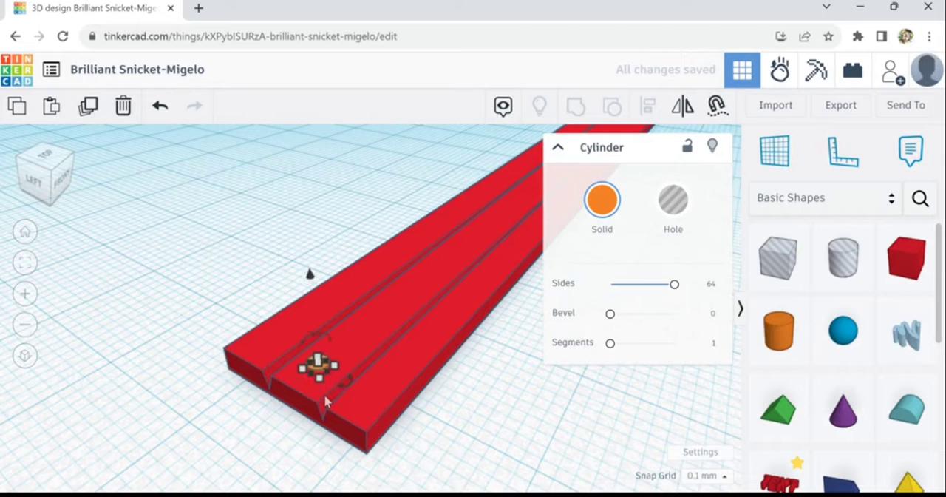
key(Left)
key(Left)
key(Left)
key(Left)
key(Left)
key(Left)
key(Left)
key(Left)
key(Left)
key(Left)
key(Left)
key(Left)
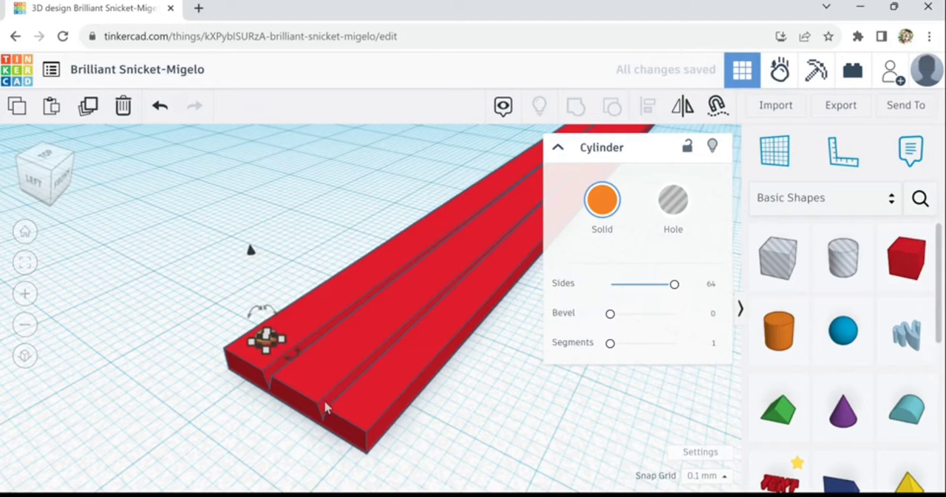
key(Left)
key(Left)
key(Left)
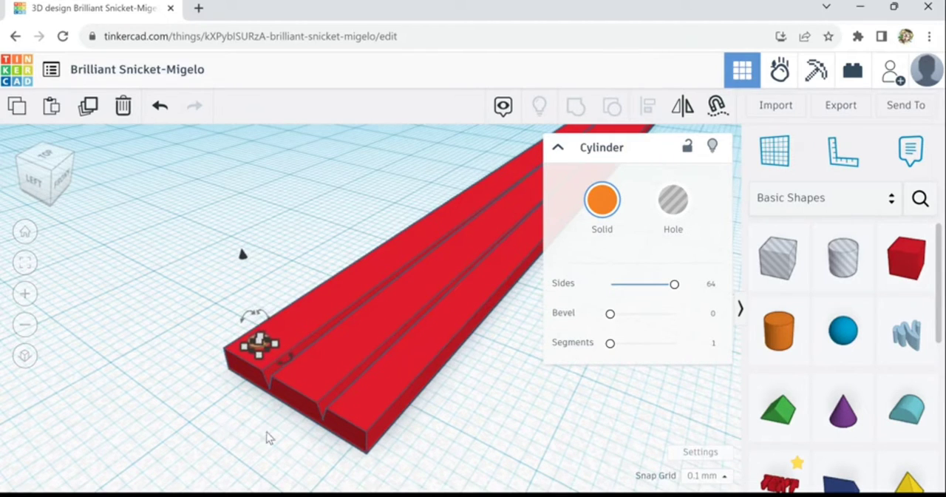
Duplicate the corner cylinder and move the copy straight across onto the front strip at the bar's left end
right_drag(268, 437, 329, 397)
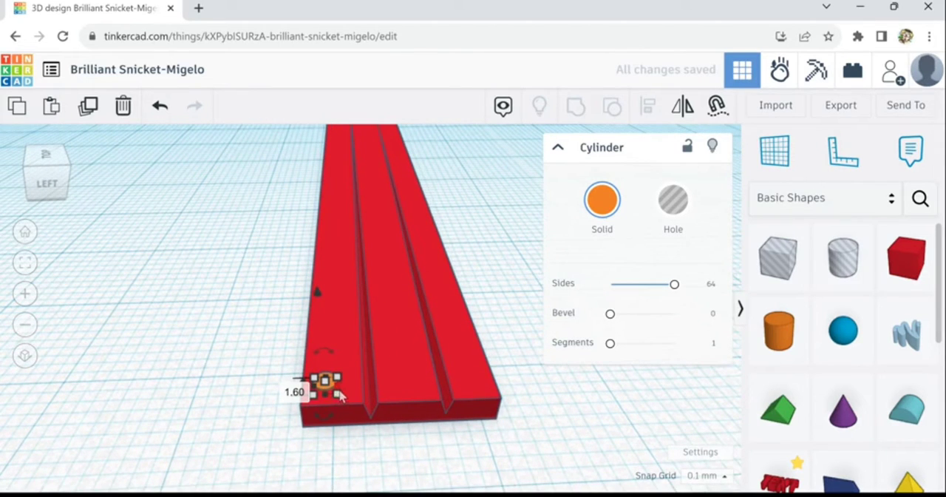
click(88, 105)
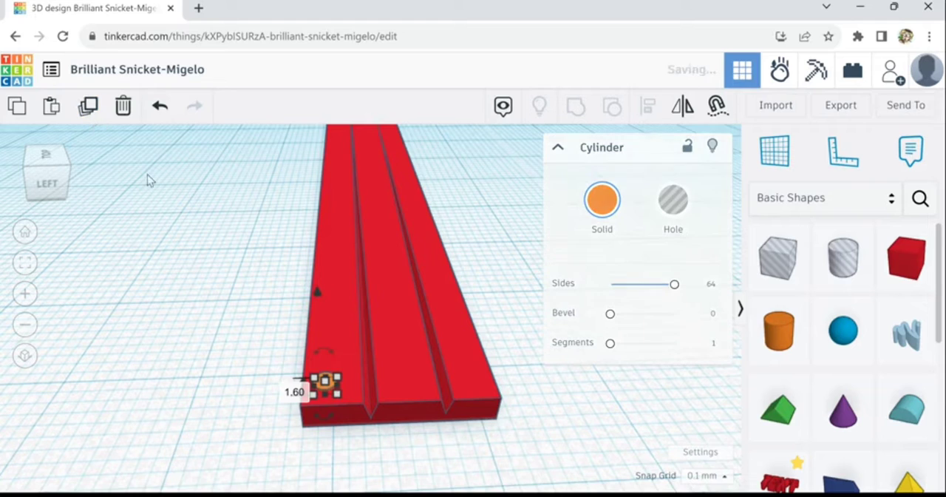
key(Right)
key(Right)
key(Right)
key(Right)
key(Right)
key(Right)
key(Right)
key(Right)
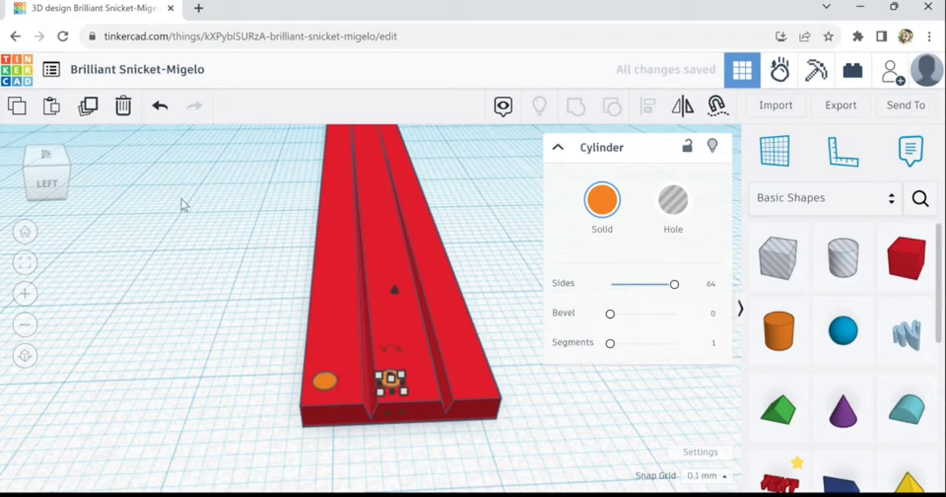
key(Right)
key(Right)
key(Right)
key(Right)
key(Right)
key(Right)
key(Right)
key(Right)
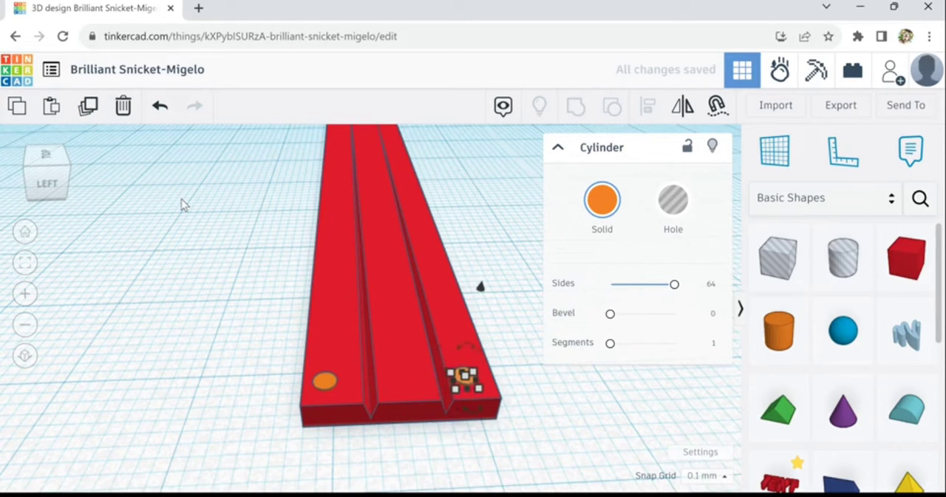
key(Right)
key(Right)
key(Right)
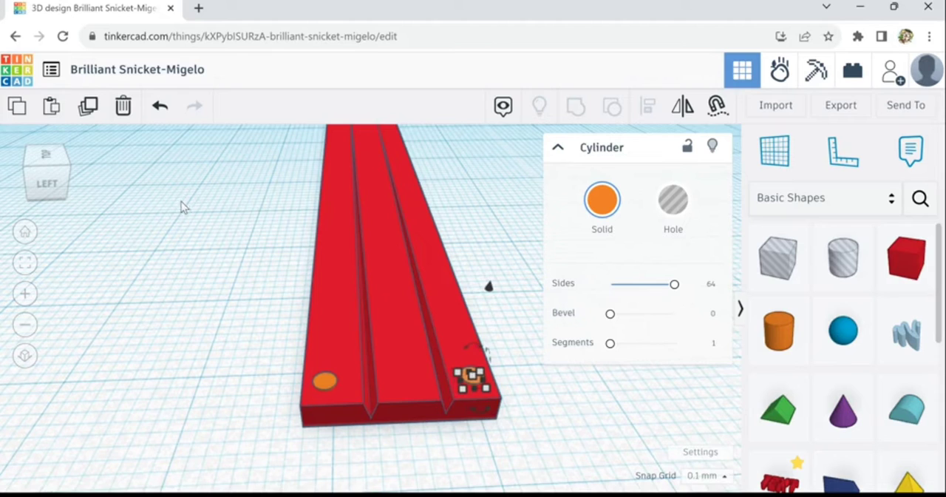
click(229, 408)
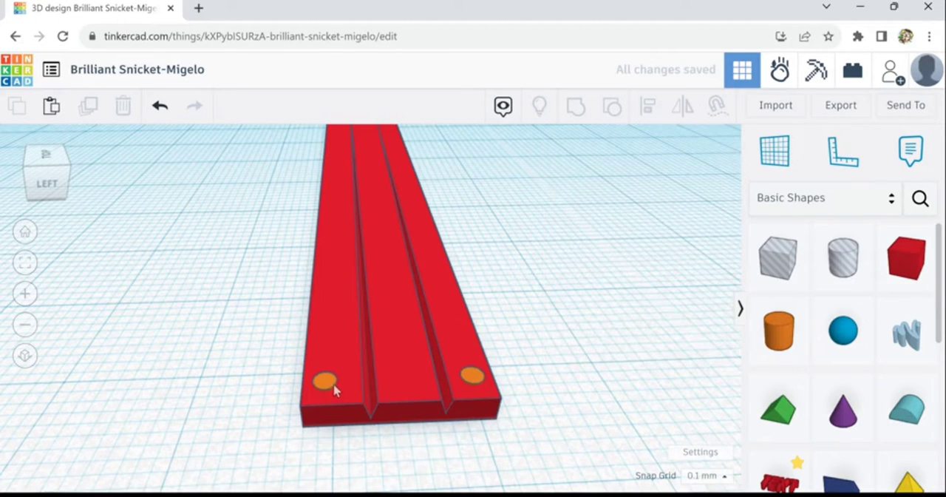
Duplicate both left-end cylinders together and shift the copied pair along the bar away from the originals
click(334, 390)
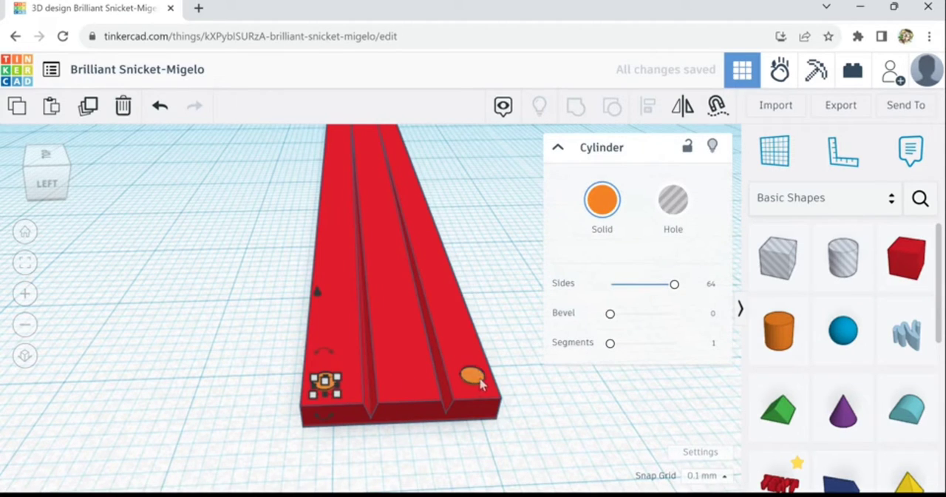
shift+click(477, 379)
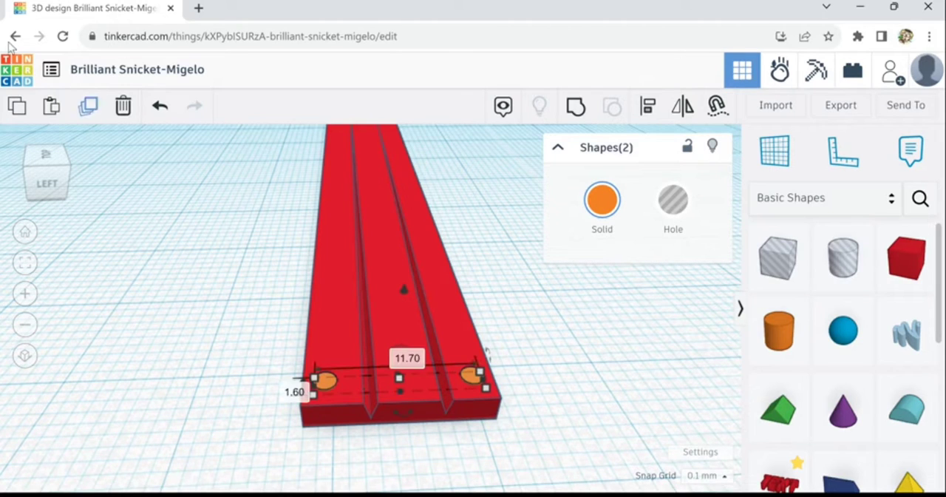
click(89, 107)
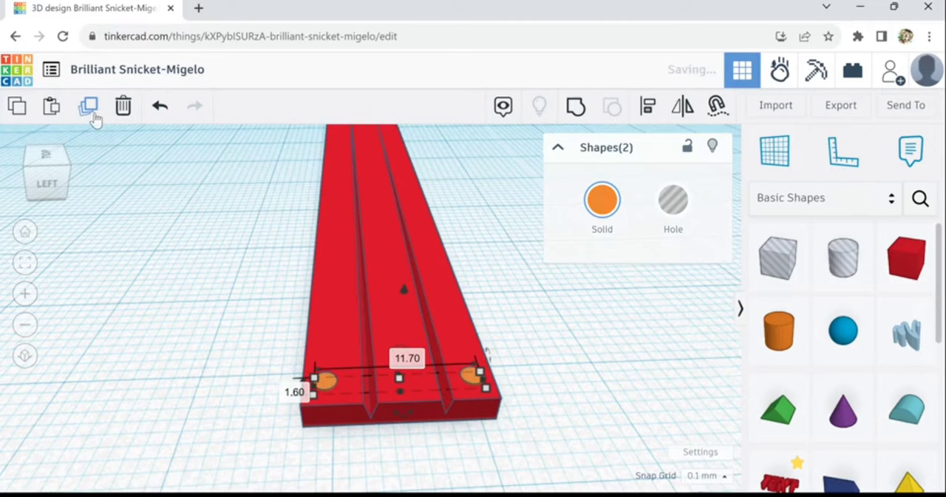
key(shift+Up)
key(shift+Up)
key(shift+Up)
key(shift+Up)
key(shift+Up)
key(shift+Up)
key(shift+Up)
key(shift+Up)
key(shift+Up)
key(shift+Up)
key(shift+Up)
key(shift+Up)
key(shift+Up)
key(shift+Up)
key(shift+Up)
key(shift+Up)
key(shift+Up)
key(shift+Up)
key(shift+Up)
key(shift+Up)
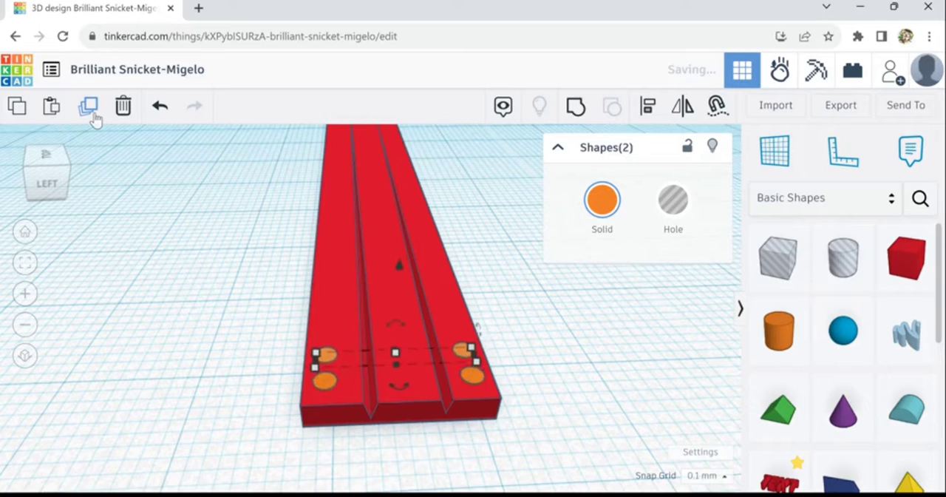
key(shift+Up)
key(shift+Up)
key(shift+Up)
key(shift+Up)
key(shift+Up)
key(shift+Up)
key(shift+Up)
key(shift+Up)
key(shift+Up)
key(shift+Up)
key(shift+Up)
key(shift+Up)
key(shift+Up)
key(shift+Up)
key(shift+Up)
key(shift+Up)
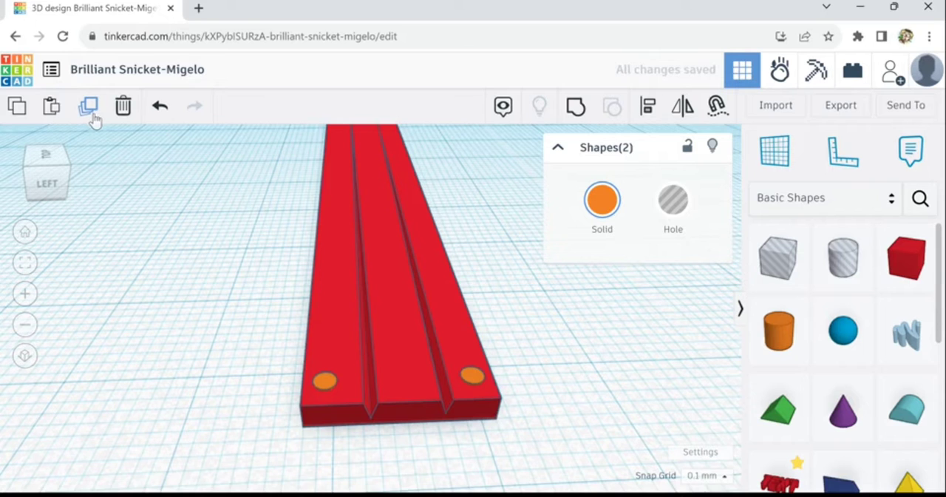
Move the copied pair of cylinders lengthwise along the rest of the bar, past its right end
key(f)
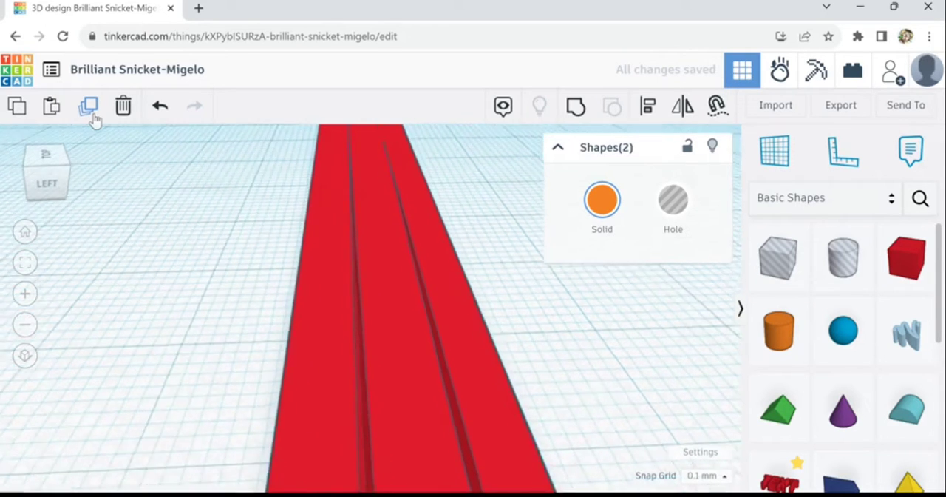
scroll(162, 230, down, 6)
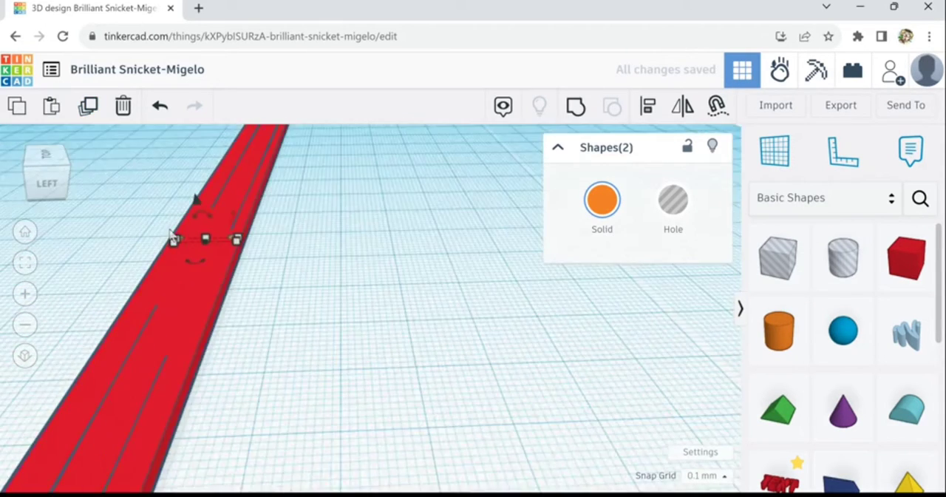
key(Up)
key(Up)
key(Up)
key(Up)
key(Up)
key(Up)
key(Up)
key(Up)
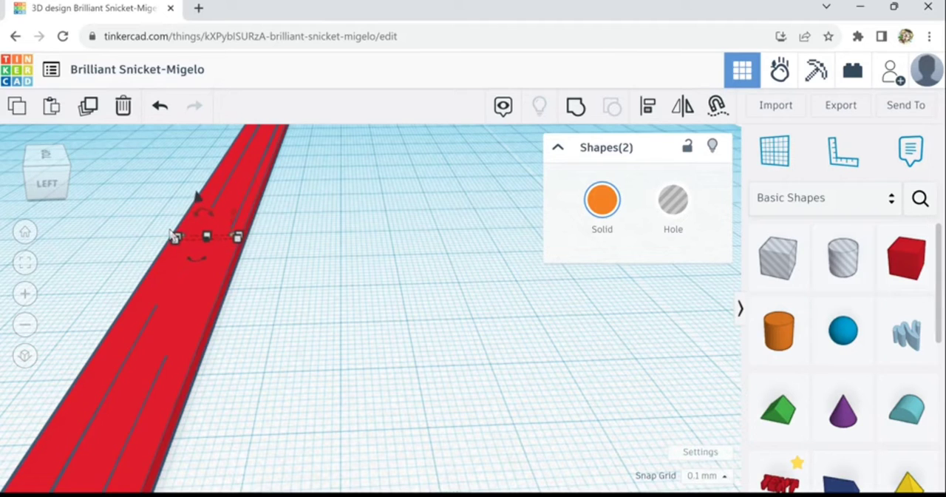
key(Up)
key(Up)
key(Up)
key(Up)
key(f)
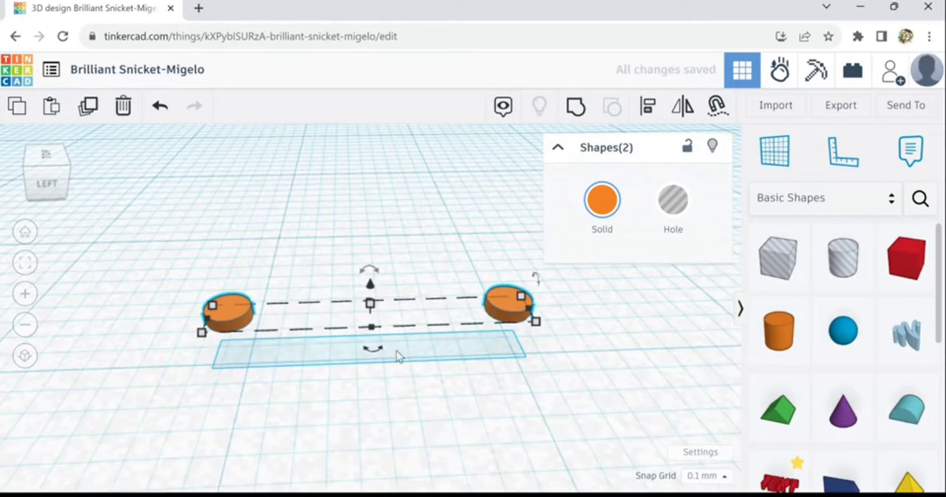
right_drag(441, 405, 223, 389)
key(Up)
key(Up)
key(Up)
key(Up)
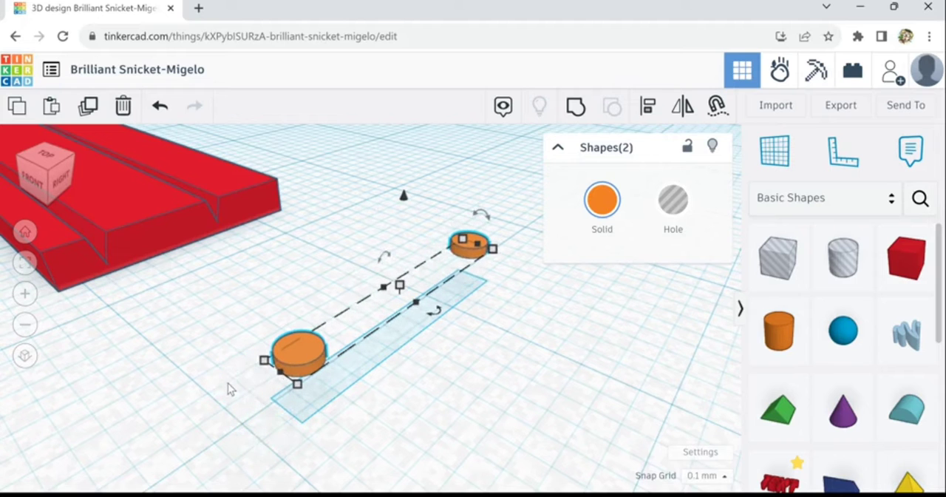
Move the copied pair back onto the bar's right end, one cylinder on each outer strip near the corners
key(Left)
key(Left)
key(Left)
key(Left)
key(Left)
key(Left)
key(Left)
key(Left)
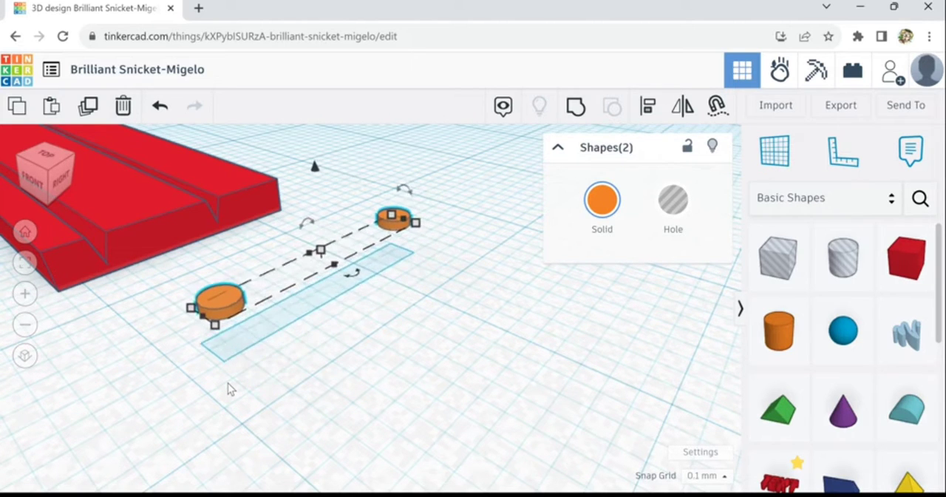
key(Left)
key(Left)
key(Left)
key(Left)
key(Left)
key(Left)
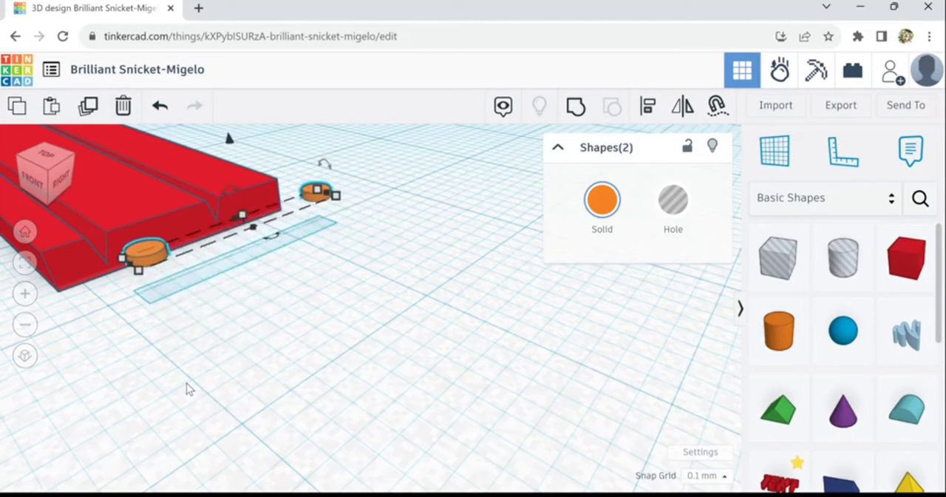
scroll(186, 383, down, 2)
key(Left)
key(Left)
key(Left)
key(Left)
key(Left)
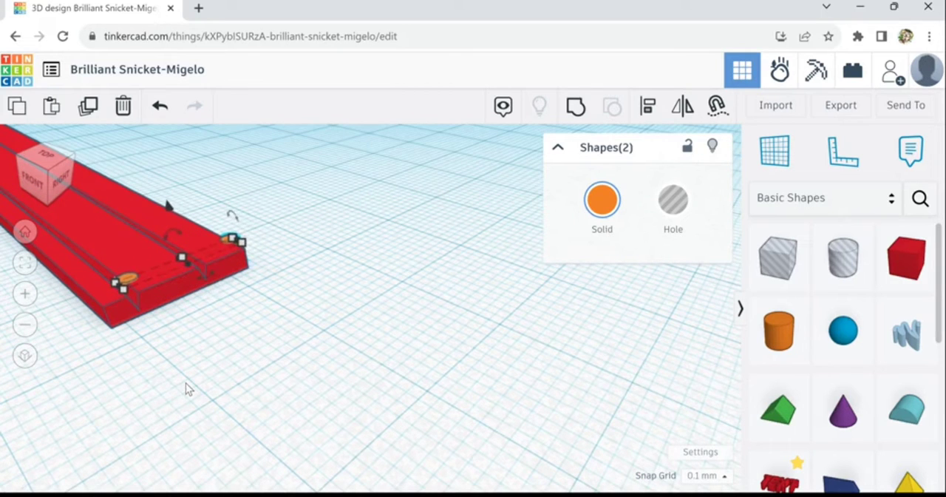
key(Left)
key(Left)
key(Left)
key(Left)
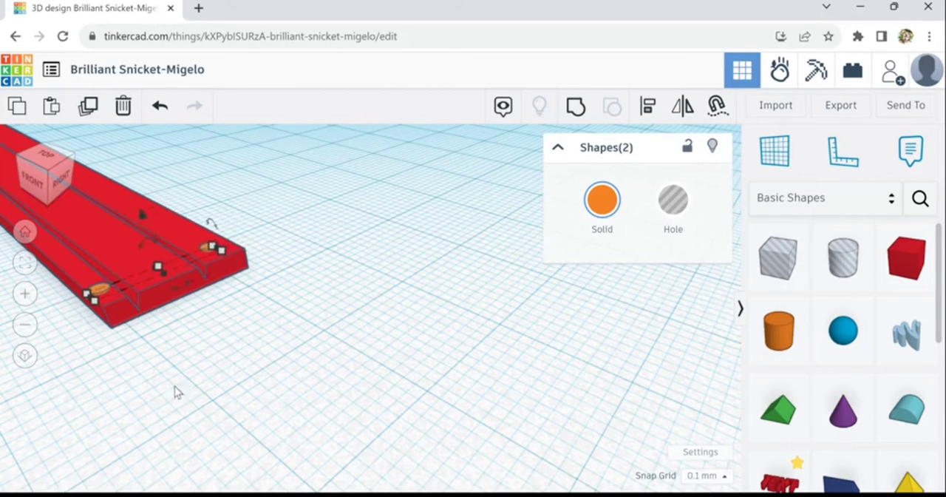
right_drag(174, 397, 404, 408)
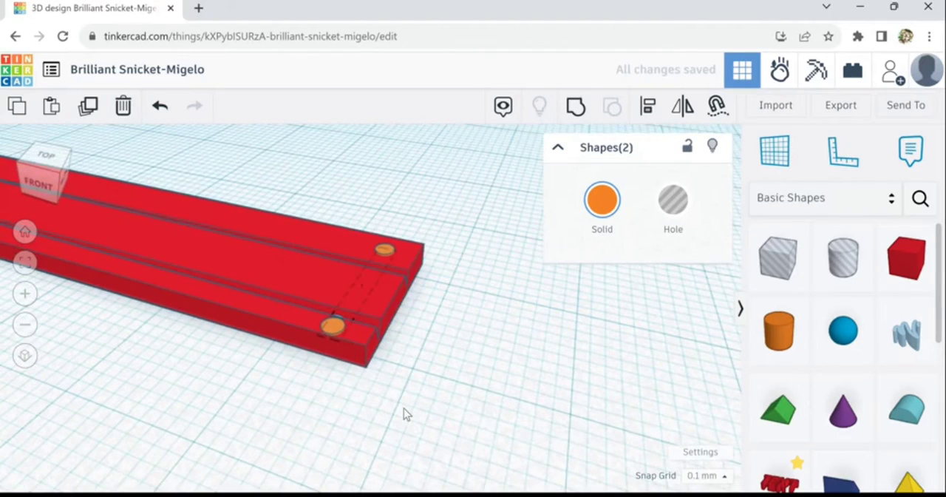
right_drag(330, 378, 365, 420)
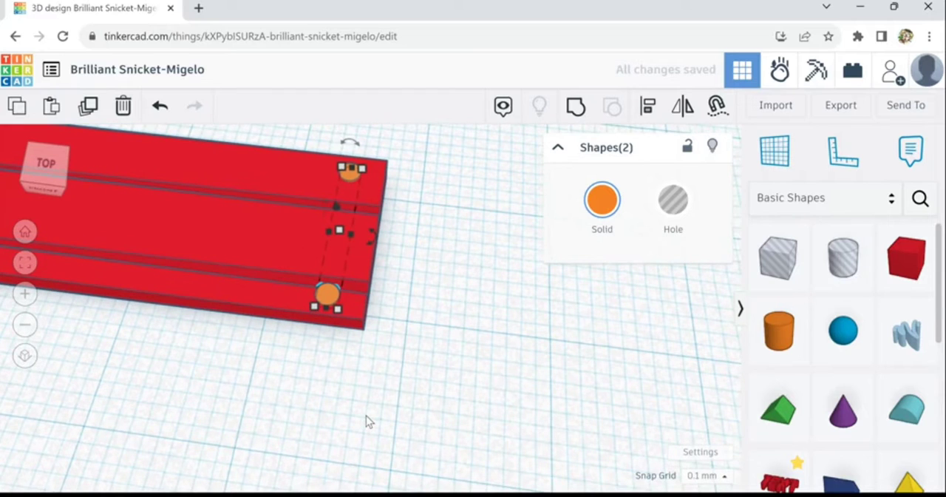
click(311, 388)
Raise the front-strip cylinder at the bar's right end slightly above the strip's surface
scroll(310, 389, down, 2)
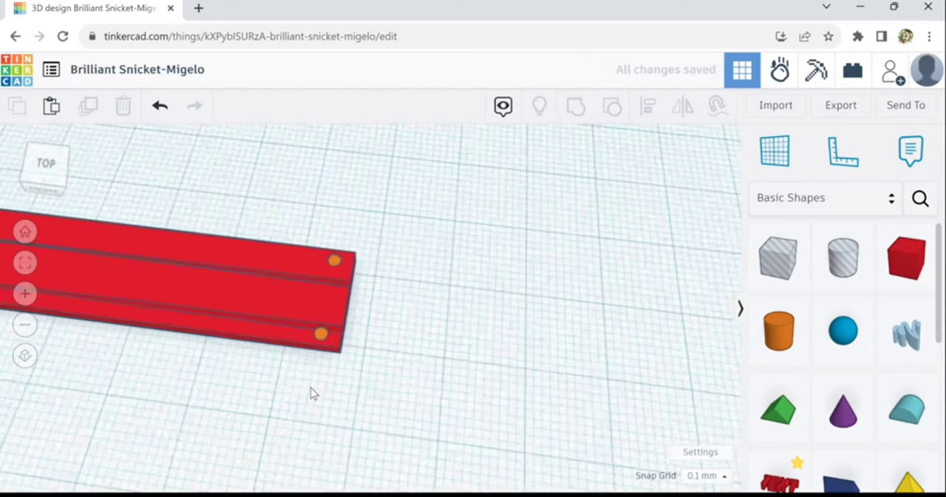
scroll(332, 364, up, 3)
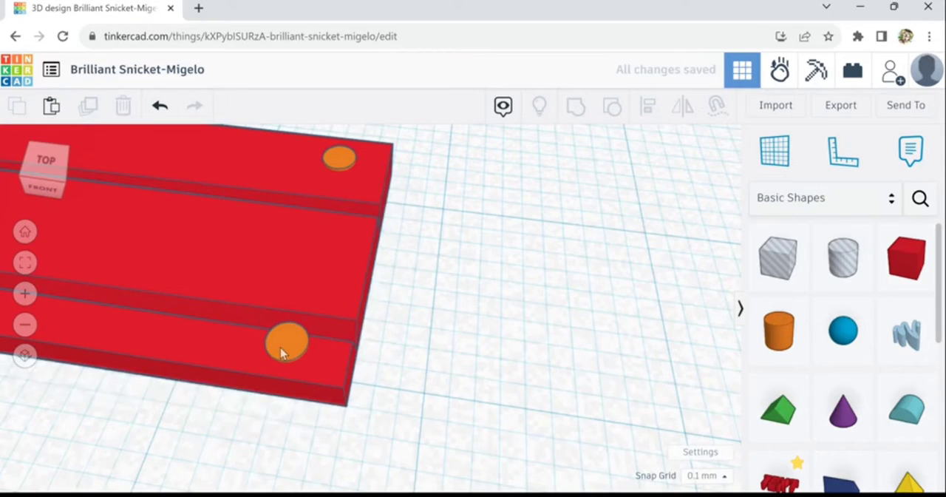
click(282, 349)
key(ctrl+Up)
key(ctrl+Up)
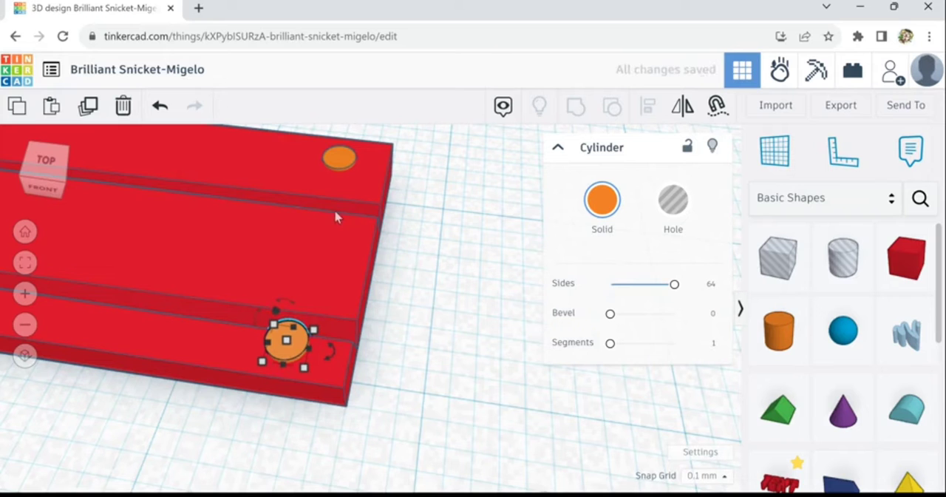
click(341, 159)
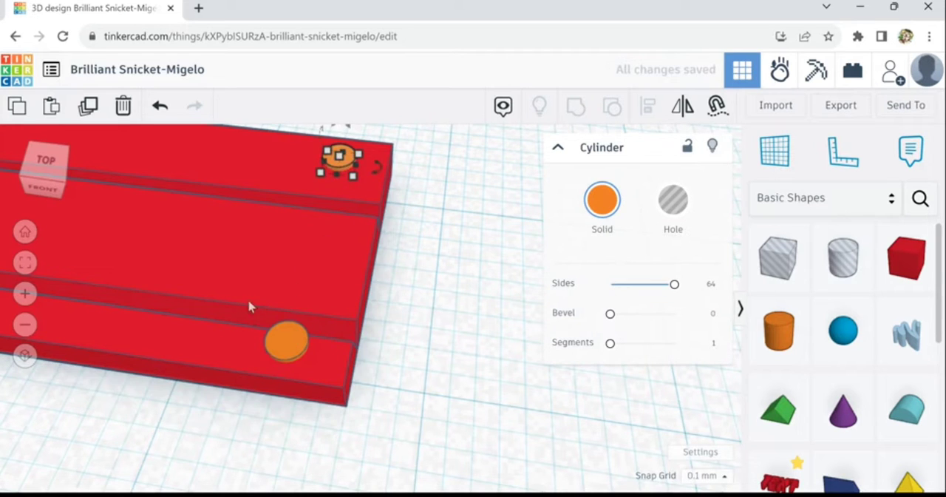
Raise the two cylinders at the bar's left end slightly above the surfaces of the outer strips
scroll(243, 308, down, 3)
scroll(243, 309, down, 3)
middle_drag(151, 403, 495, 380)
scroll(119, 327, down, 3)
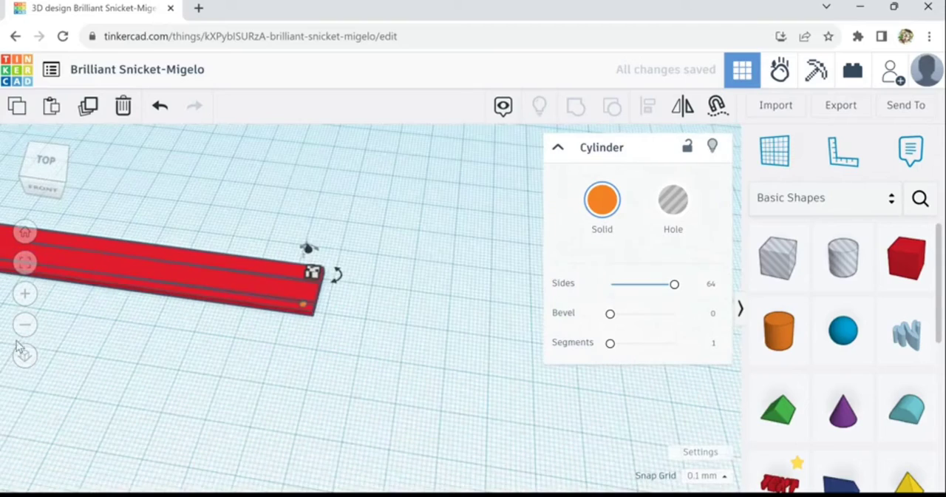
middle_drag(110, 334, 225, 326)
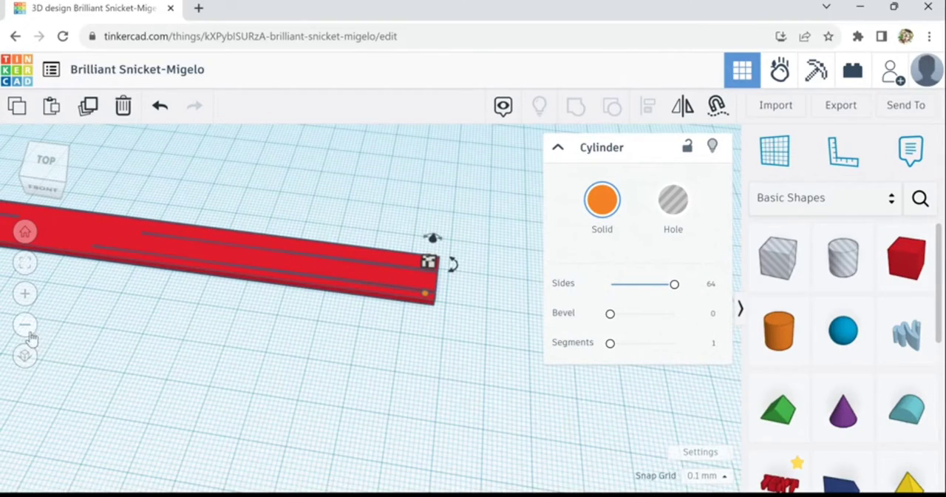
middle_drag(96, 335, 538, 374)
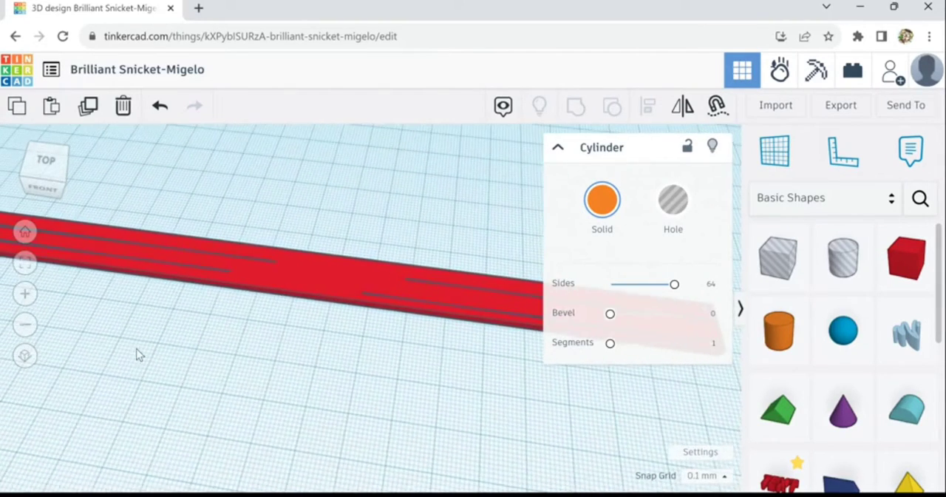
middle_drag(119, 350, 509, 382)
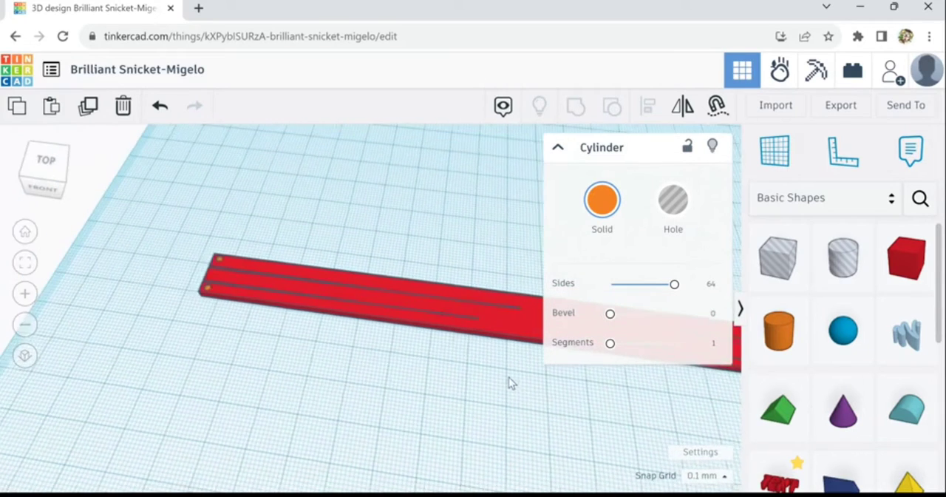
scroll(201, 294, up, 8)
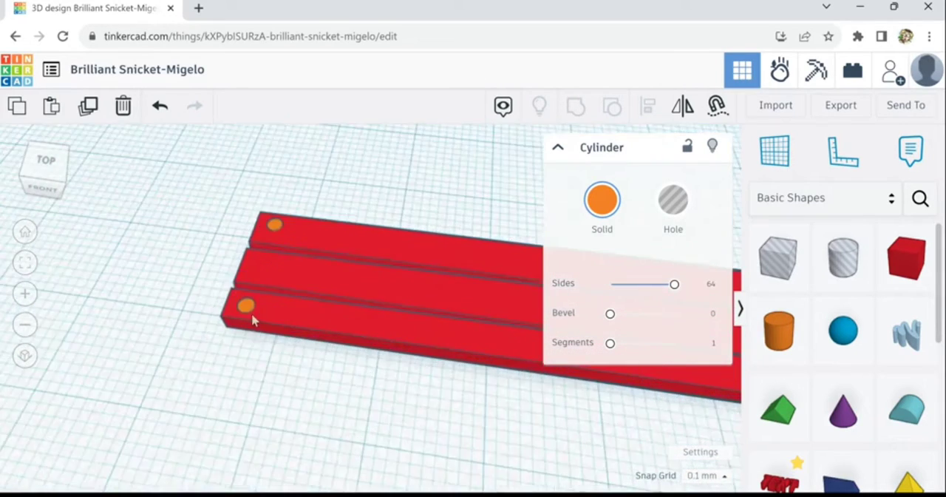
click(393, 380)
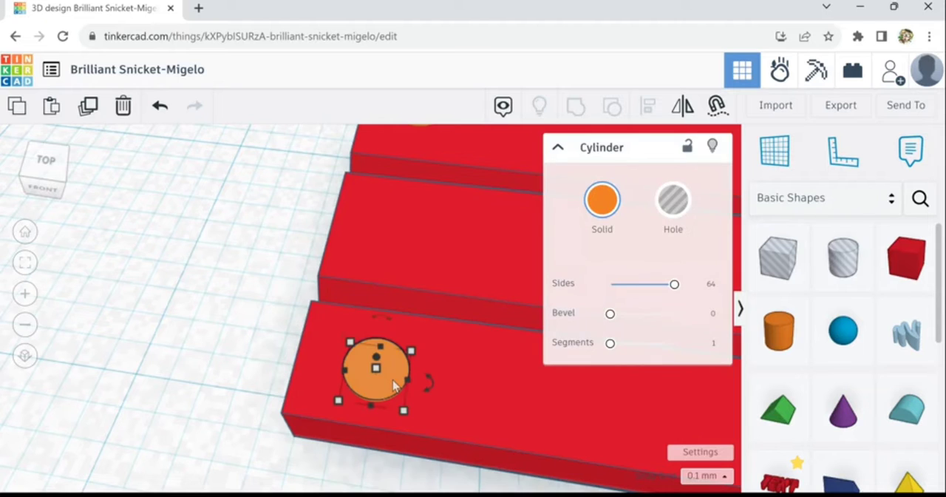
scroll(384, 222, down, 5)
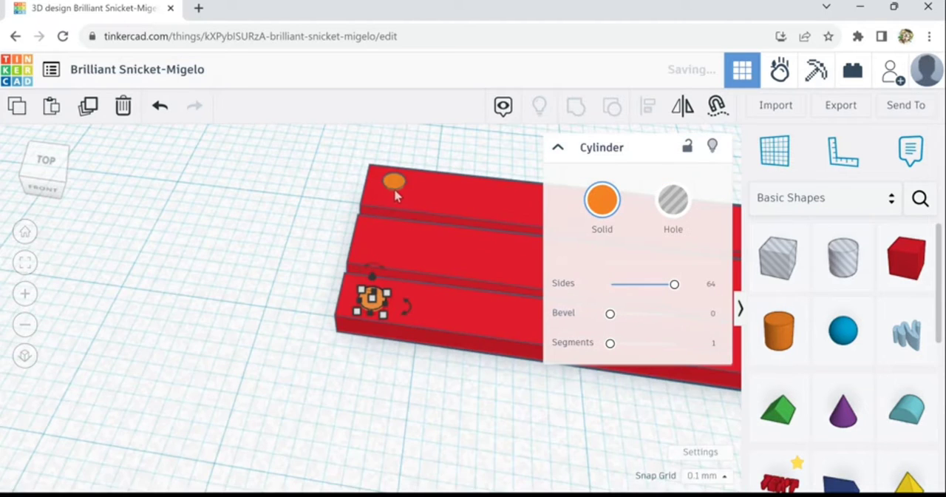
click(394, 192)
scroll(397, 196, up, 2)
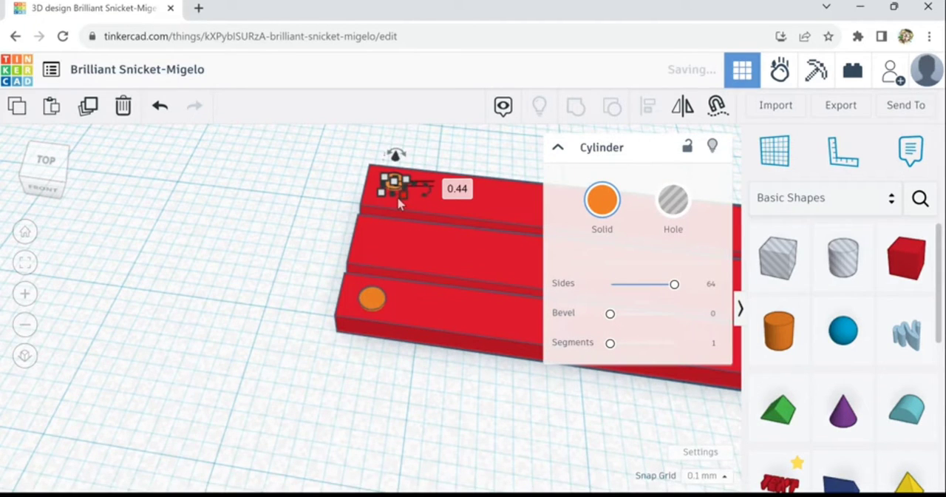
scroll(454, 391, down, 3)
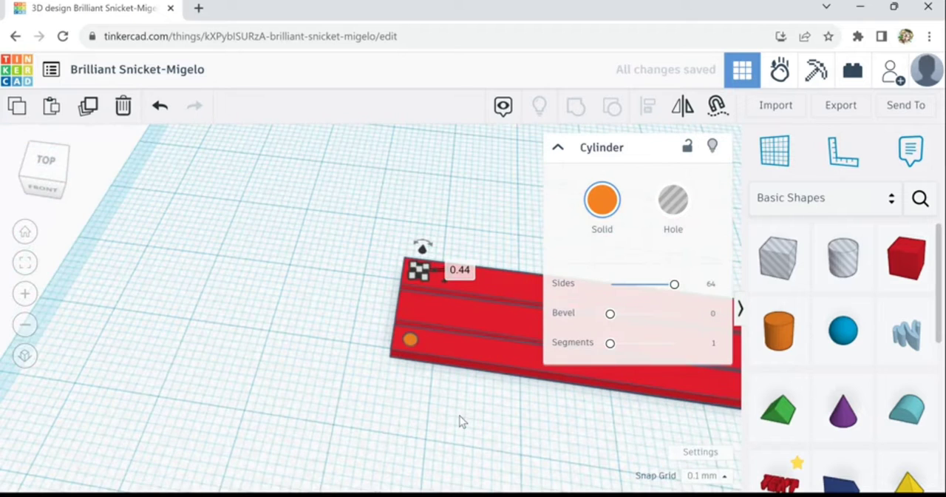
click(459, 423)
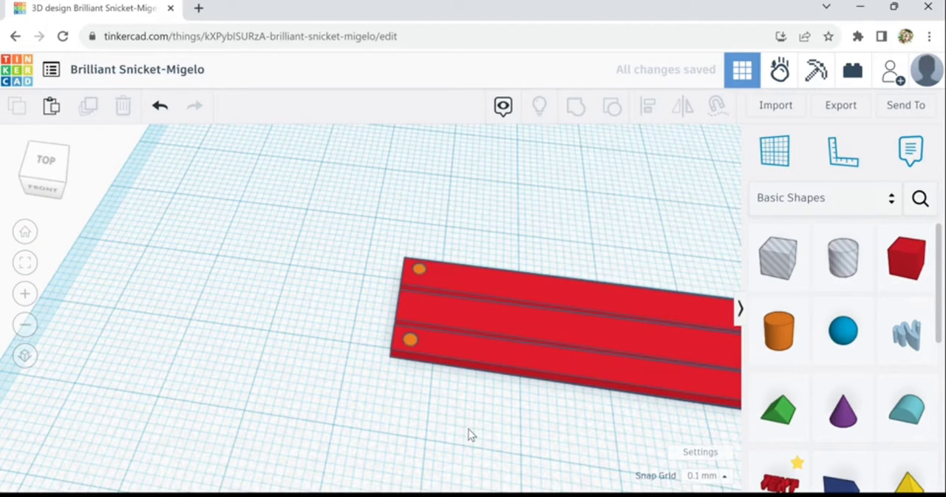
middle_drag(468, 436, 585, 419)
mouse_move(586, 421)
right_down()
mouse_move(533, 417)
mouse_move(599, 421)
right_up()
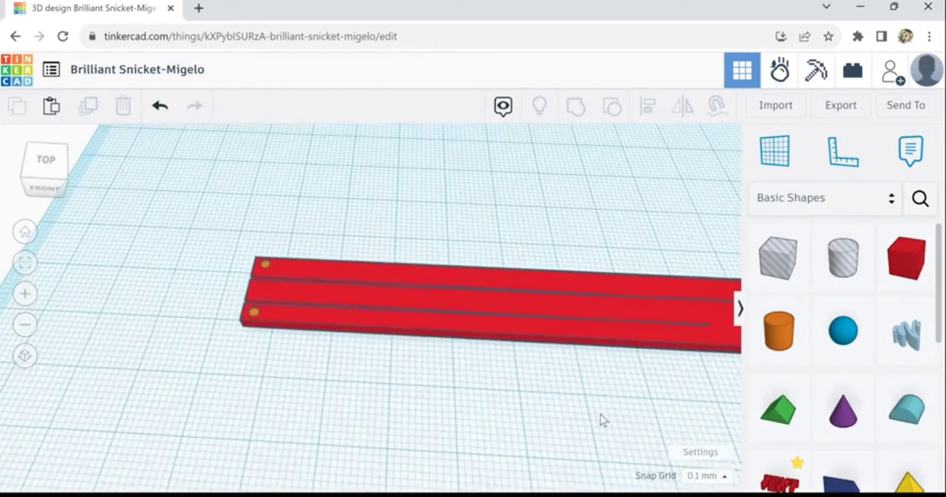
scroll(564, 421, down, 3)
scroll(563, 420, down, 2)
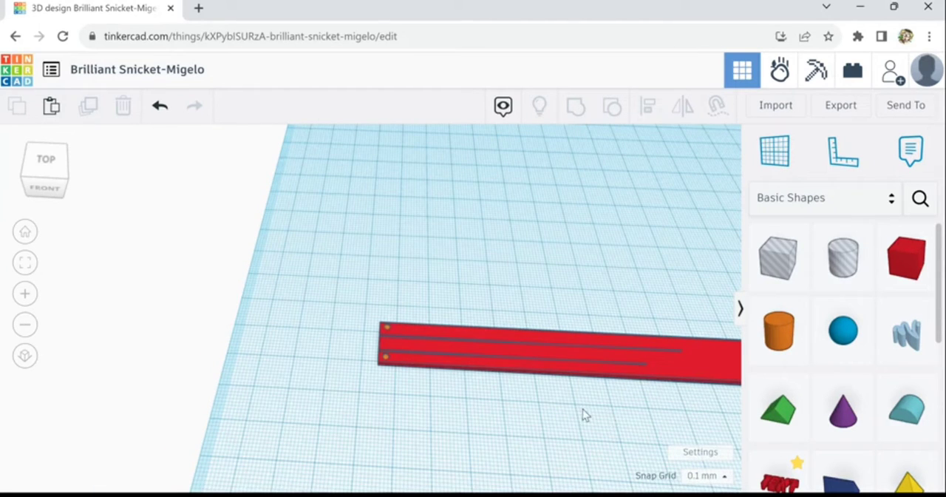
click(388, 329)
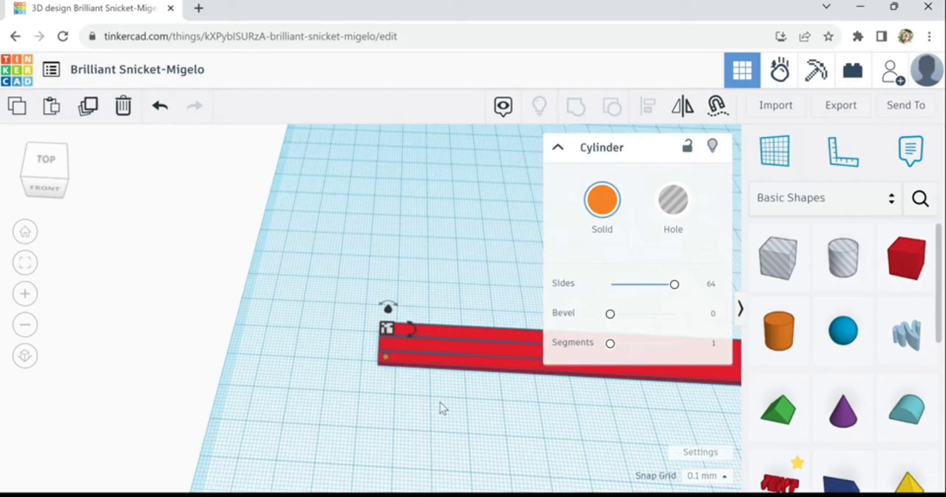
scroll(440, 402, up, 4)
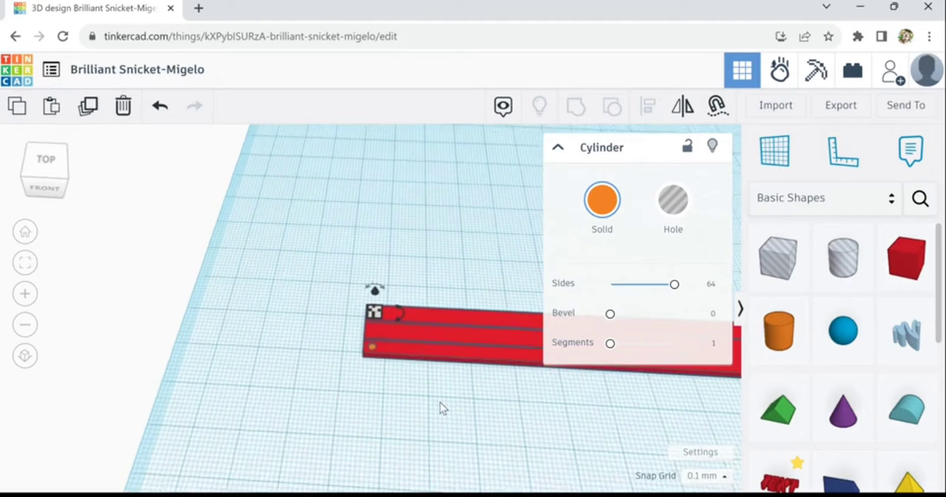
scroll(438, 406, up, 2)
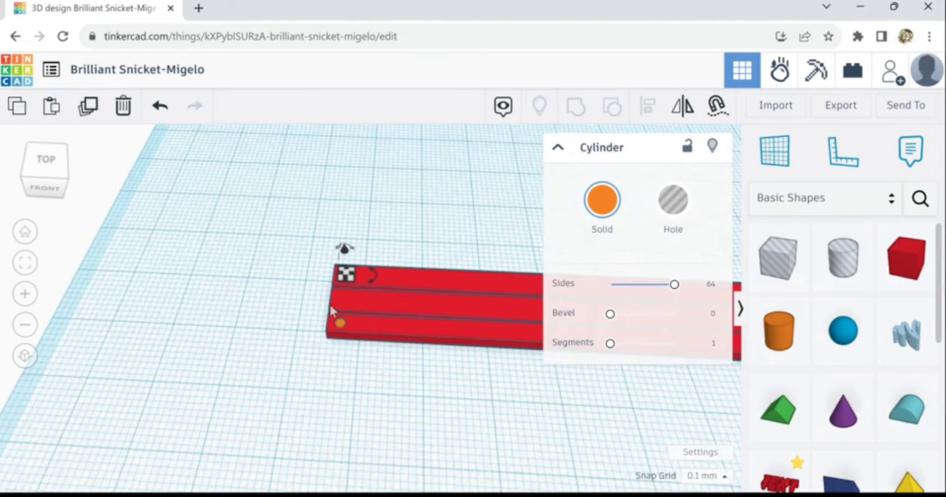
click(306, 286)
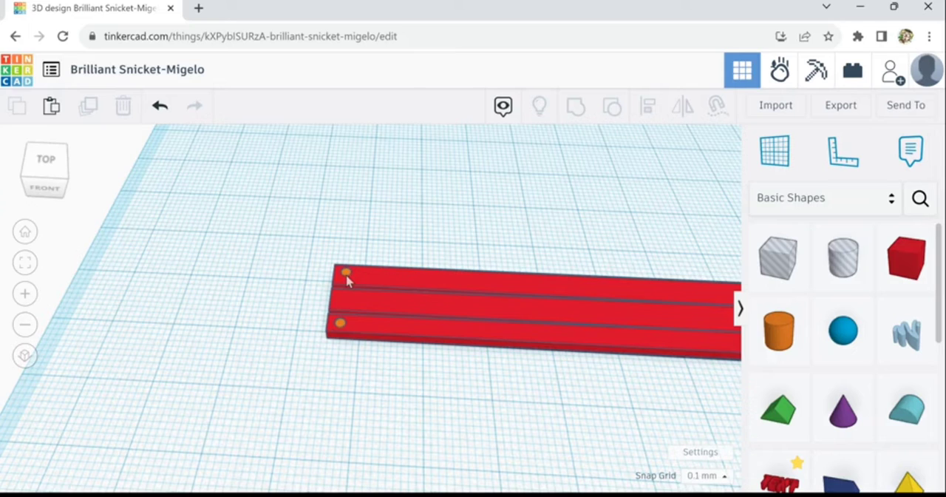
Duplicate both left-end cylinders together and move the copied pair lengthwise along the outer strips, well clear of the originals
click(347, 274)
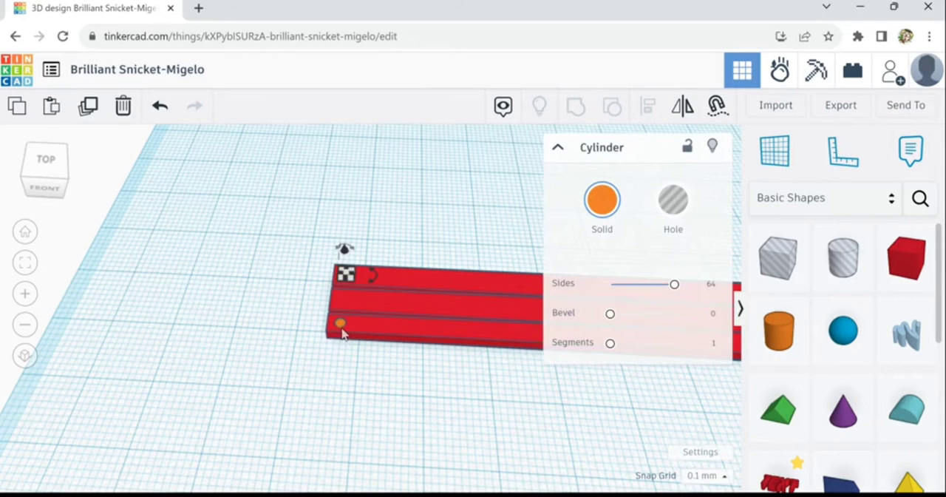
shift+click(341, 328)
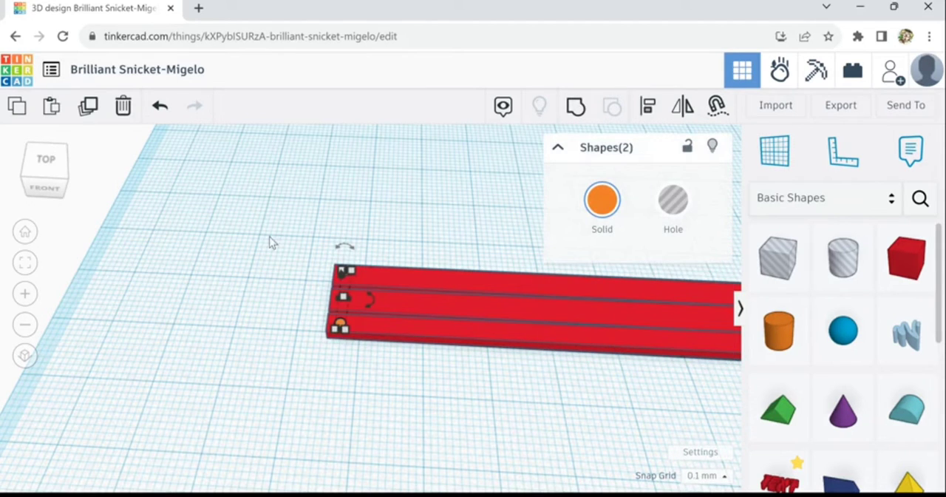
click(89, 109)
key(Right)
key(Right)
key(Right)
key(Right)
key(Right)
key(Right)
key(Right)
key(Right)
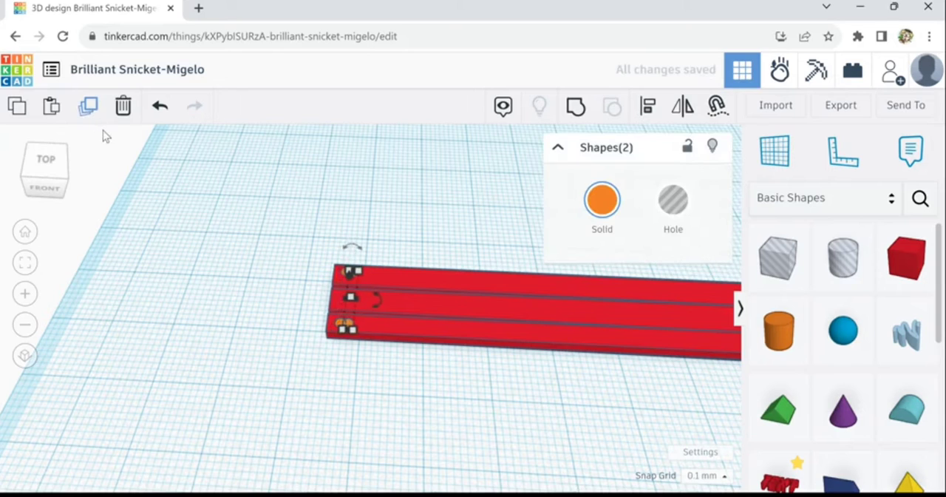
key(Right)
key(Right)
key(Right)
key(Right)
key(Right)
key(Right)
key(Right)
key(Right)
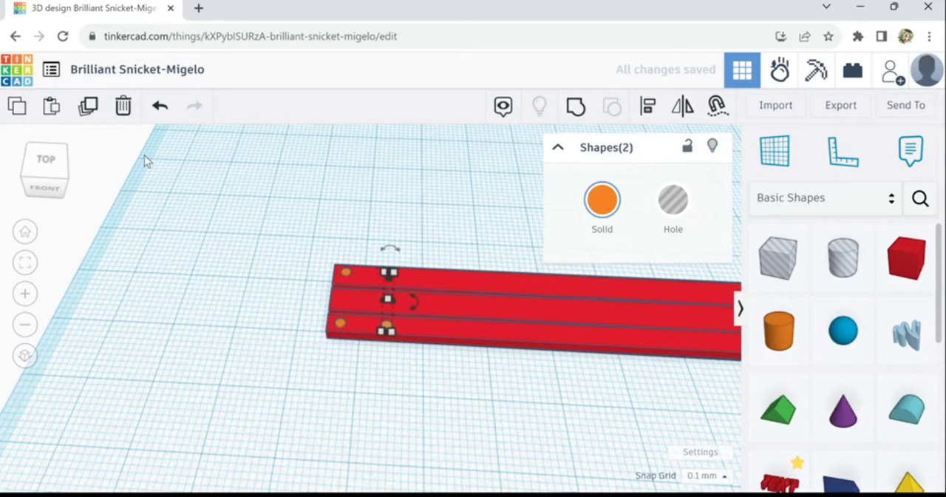
key(Right)
key(Right)
key(Right)
key(Right)
key(Right)
key(Right)
key(Right)
key(Right)
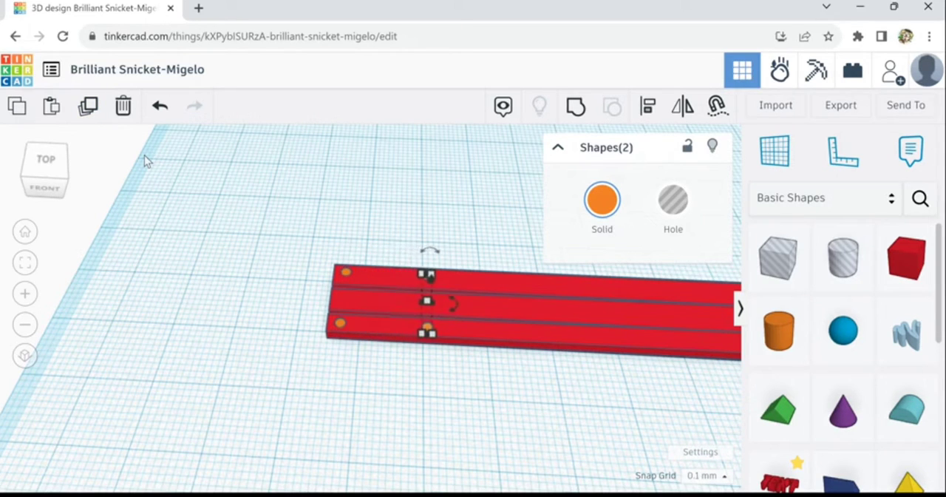
key(Right)
key(Right)
key(Right)
key(Right)
key(Right)
key(Right)
key(Right)
key(Right)
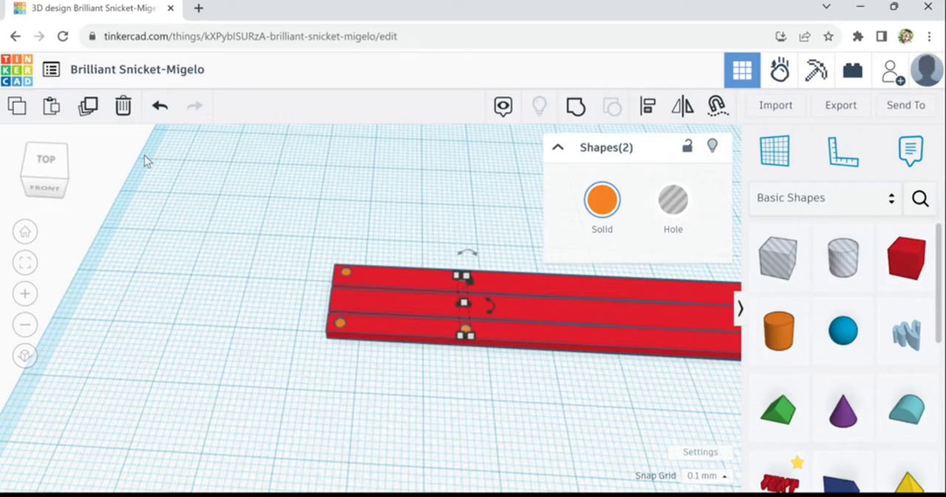
key(Right)
key(Right)
key(Right)
key(Right)
key(Right)
key(Right)
key(Right)
key(Right)
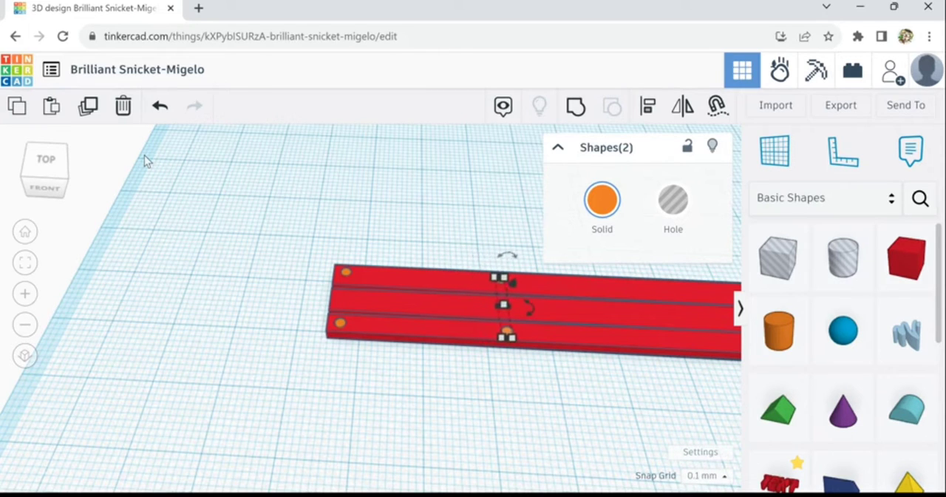
key(Right)
key(Right)
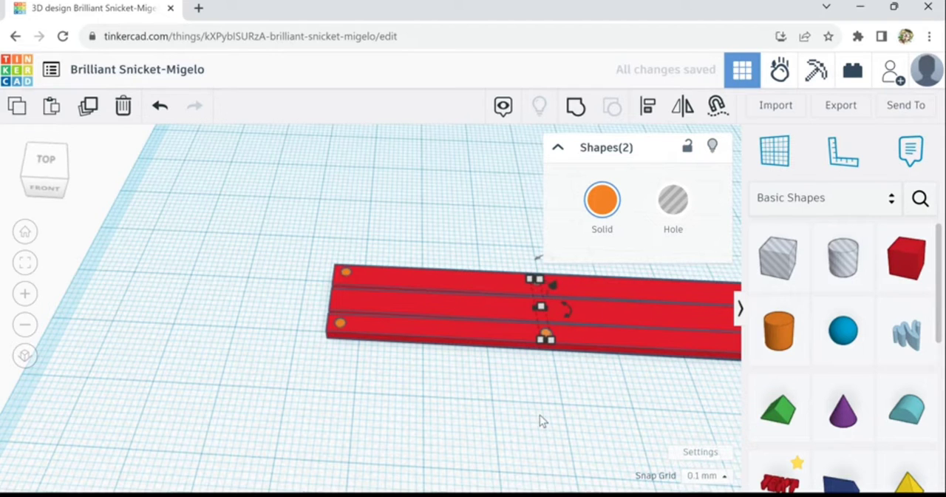
Repeat the spaced duplication of the cylinder pair at equal intervals along the bar until the copies approach its right end
scroll(541, 415, down, 2)
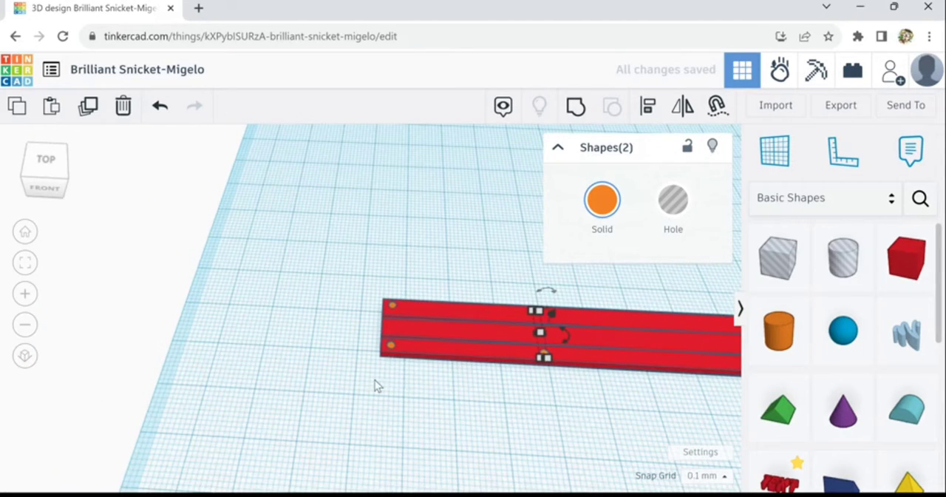
middle_drag(374, 379, 178, 416)
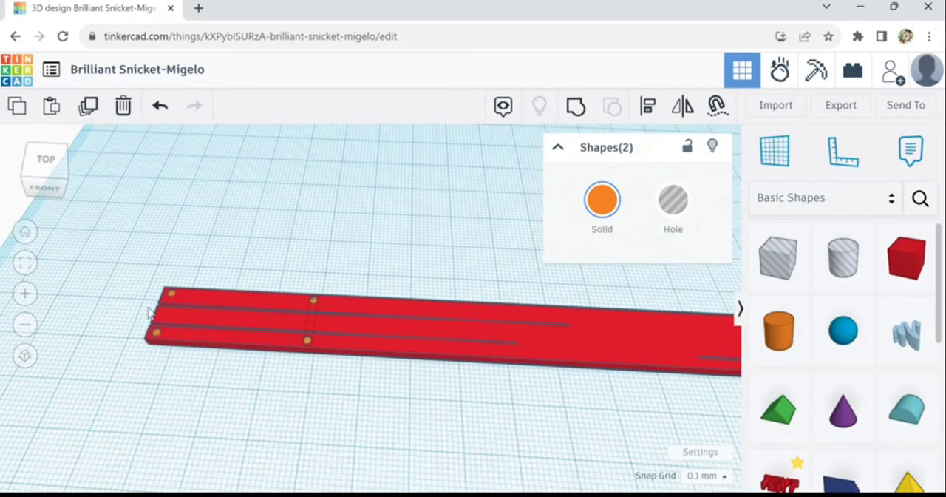
click(88, 109)
click(88, 109)
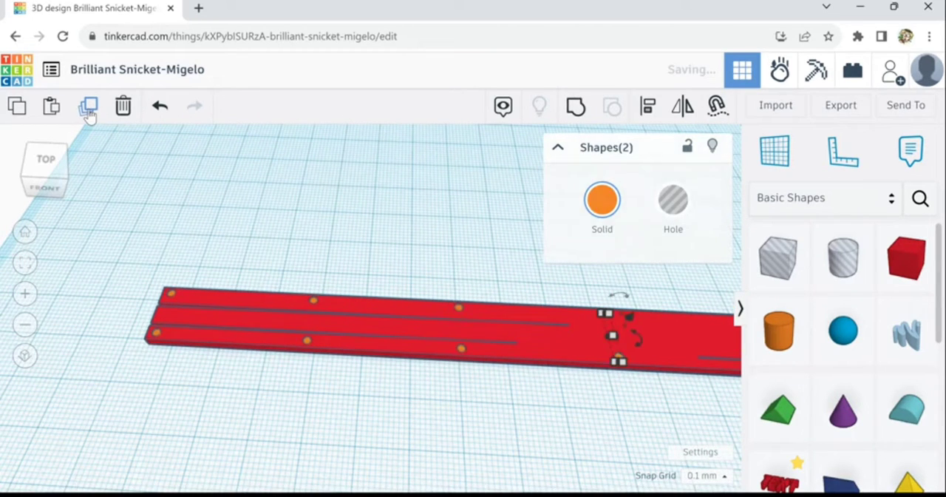
click(88, 109)
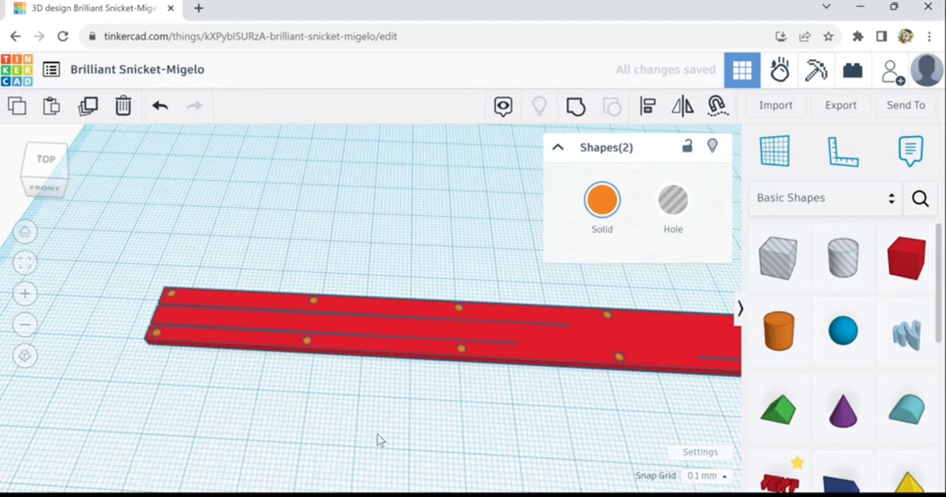
middle_drag(524, 420, 103, 414)
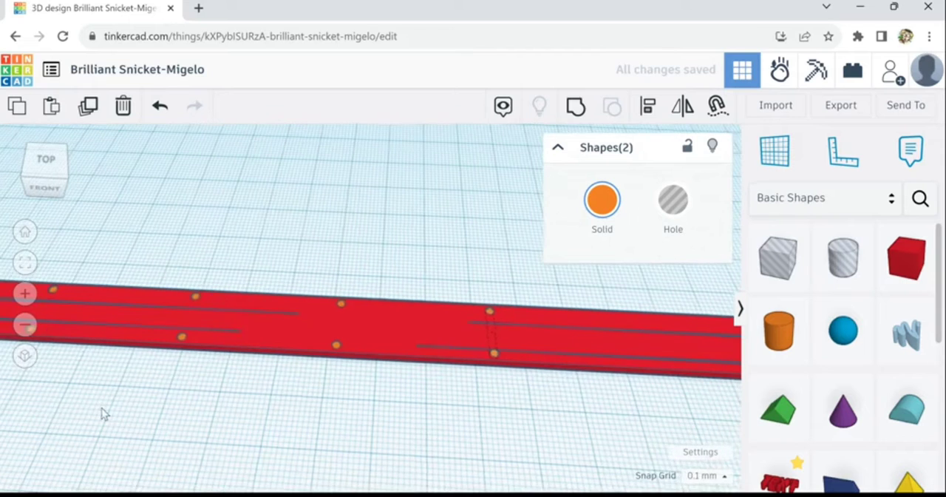
middle_drag(529, 429, 328, 426)
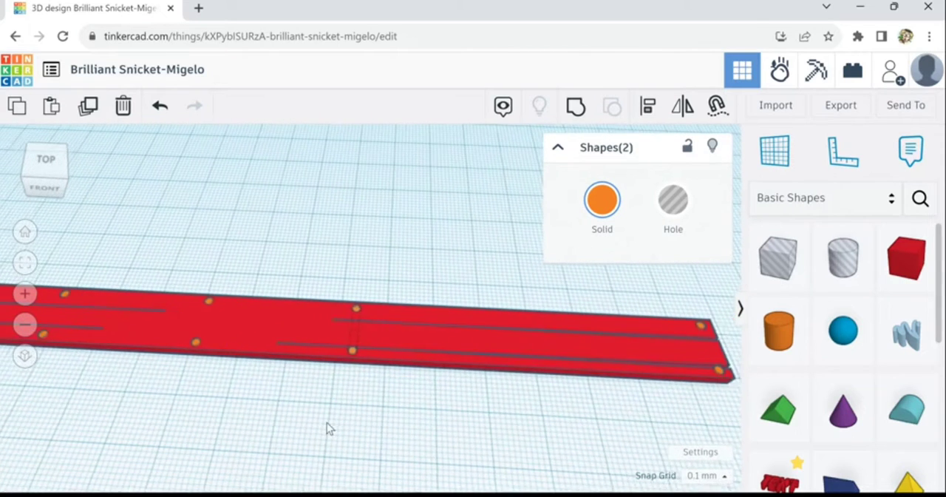
click(89, 107)
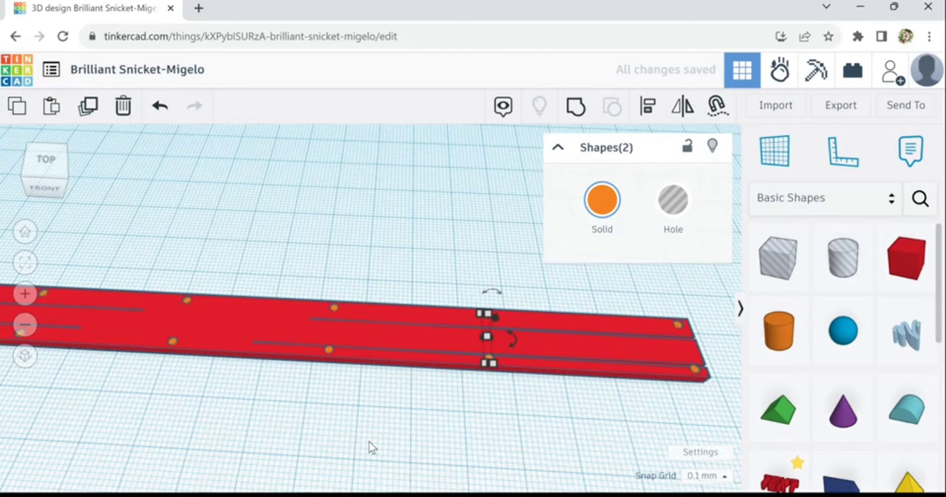
Nudge the second cylinder pair from the bar's right end further toward that end to even out the spacing
key(Right)
key(Right)
key(Right)
key(Right)
key(Right)
key(Right)
key(Right)
key(Right)
key(Right)
key(Right)
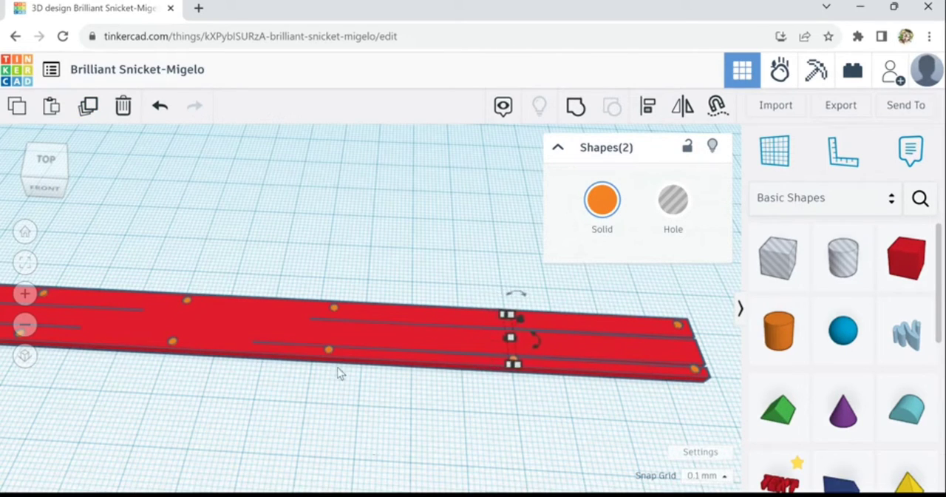
key(Right)
key(Right)
Select both cylinders of the third pair from the right end and shift them lengthwise toward that end
click(329, 350)
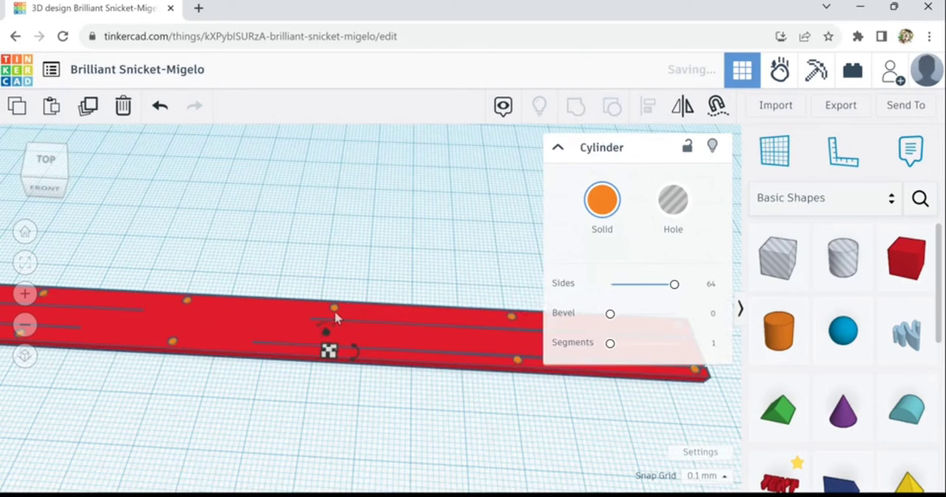
shift+click(334, 310)
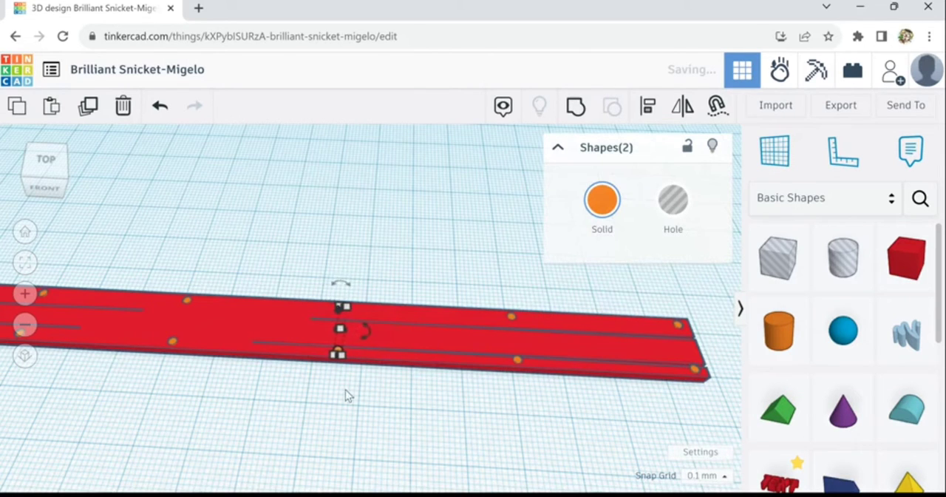
key(Right)
key(Right)
key(Right)
key(Right)
key(Right)
key(Right)
key(Right)
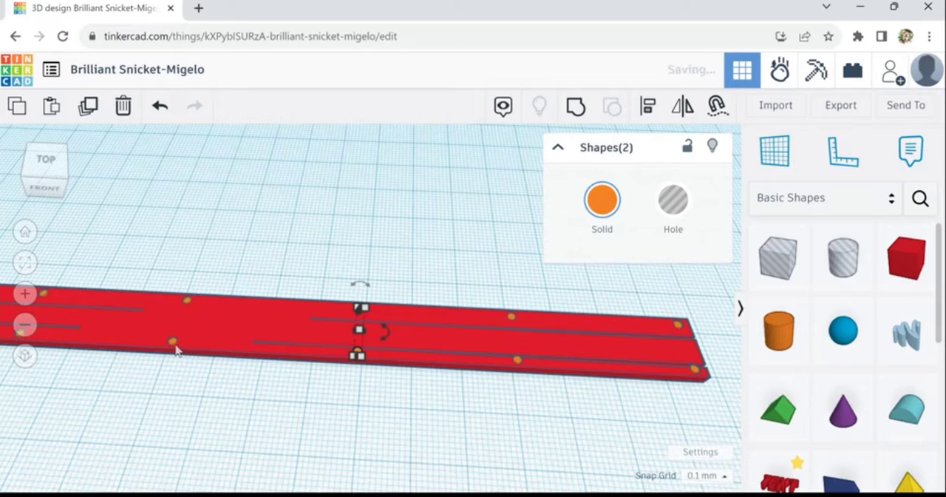
Select the two cylinders near the bar's middle and shift them together toward the right end to center them
click(174, 345)
click(190, 304)
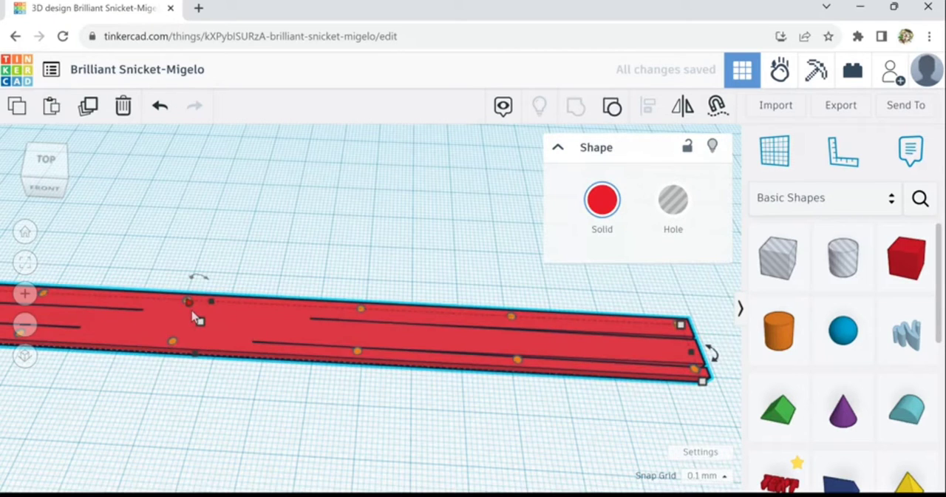
click(220, 285)
click(189, 303)
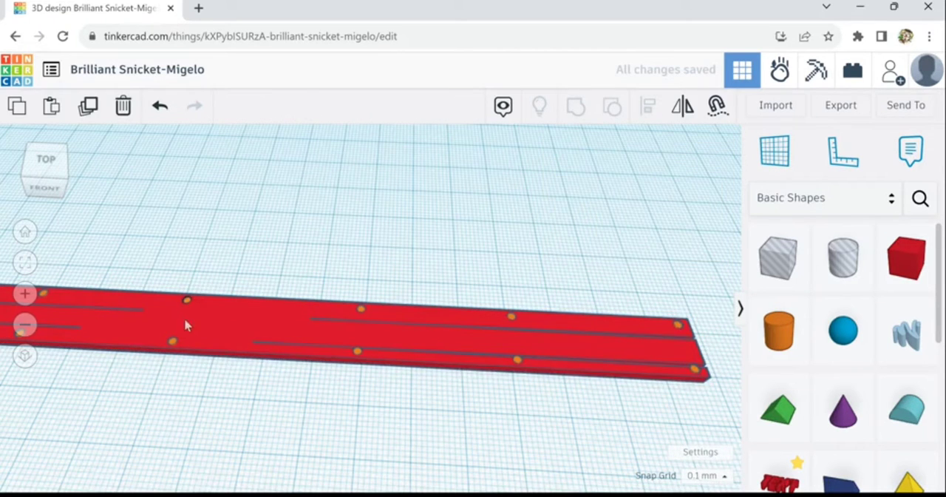
shift+click(183, 348)
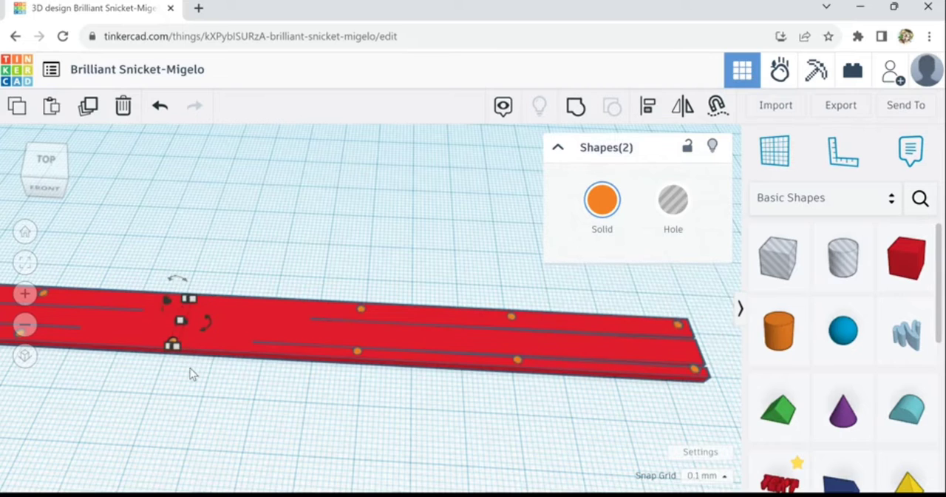
key(Right)
key(Right)
key(Right)
key(Right)
key(Right)
key(Right)
key(Right)
key(Right)
key(Right)
key(Right)
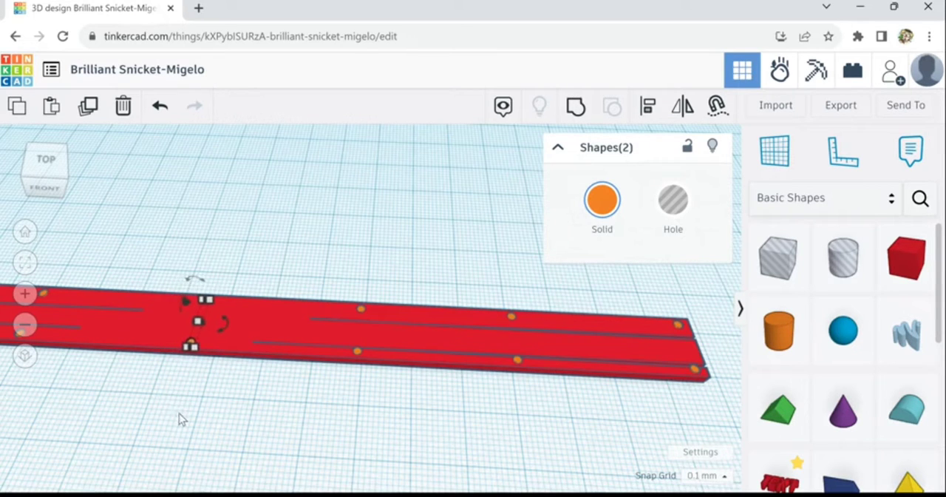
click(129, 428)
Select the third cylinder pair from the bar's left end and shift it slightly toward the middle for even spacing
middle_drag(194, 423, 594, 443)
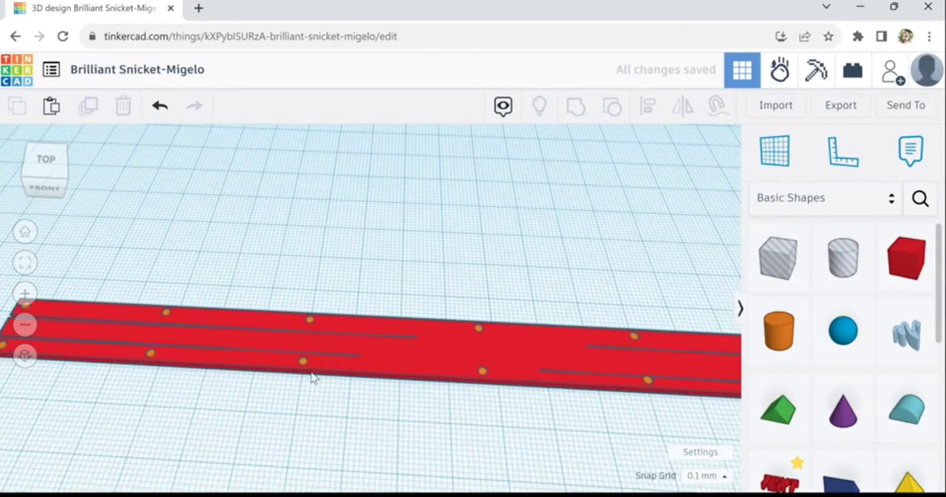
click(303, 361)
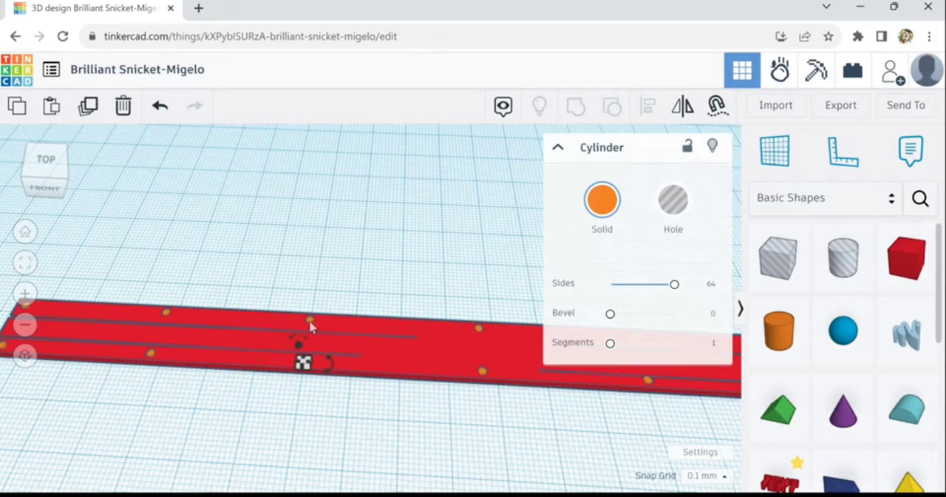
shift+click(309, 324)
click(314, 386)
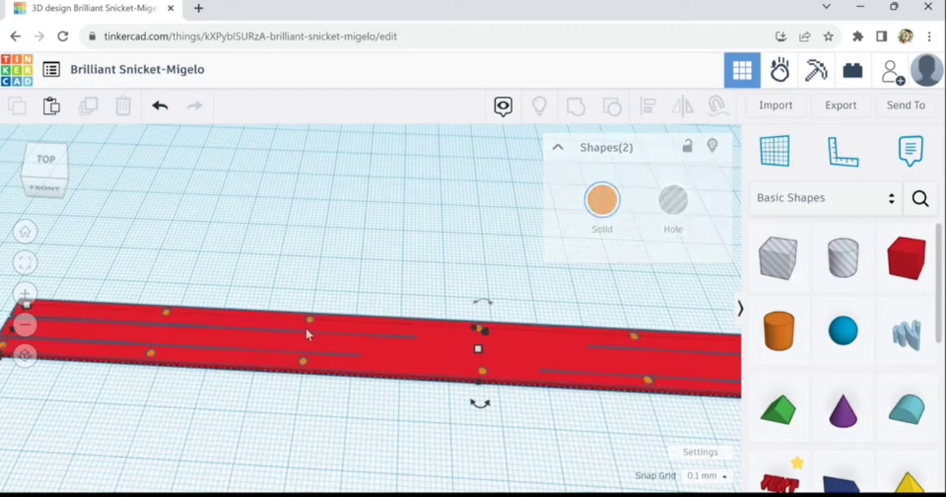
click(309, 323)
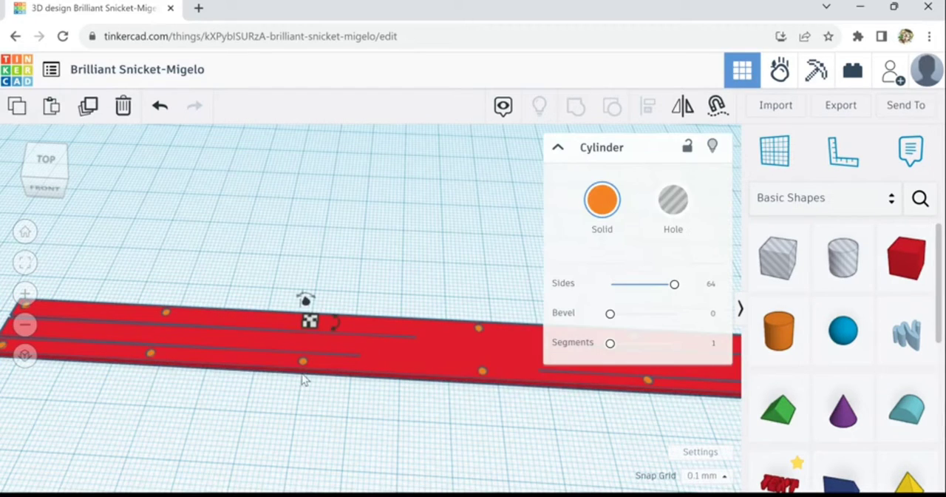
shift+click(303, 363)
key(Right)
key(Right)
key(Right)
key(Right)
key(Right)
key(Right)
key(Right)
key(Right)
key(Right)
key(Right)
key(Right)
key(Right)
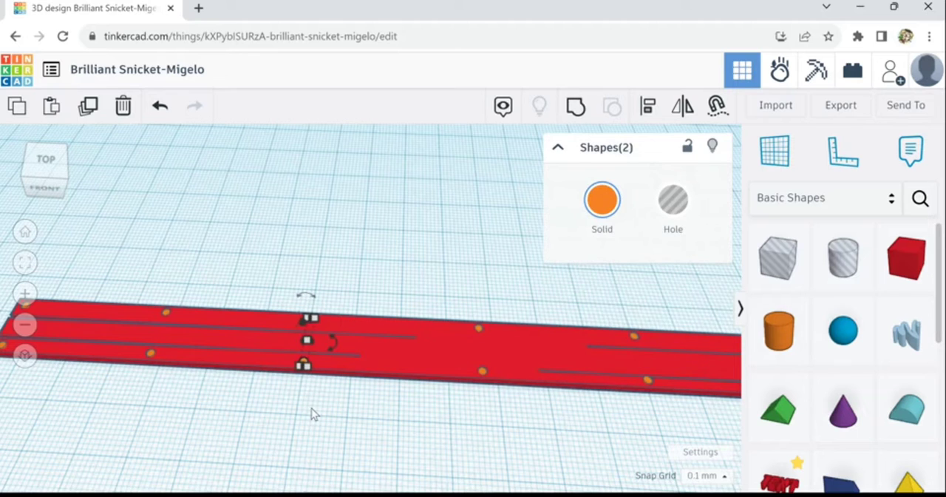
key(Right)
key(Right)
key(Right)
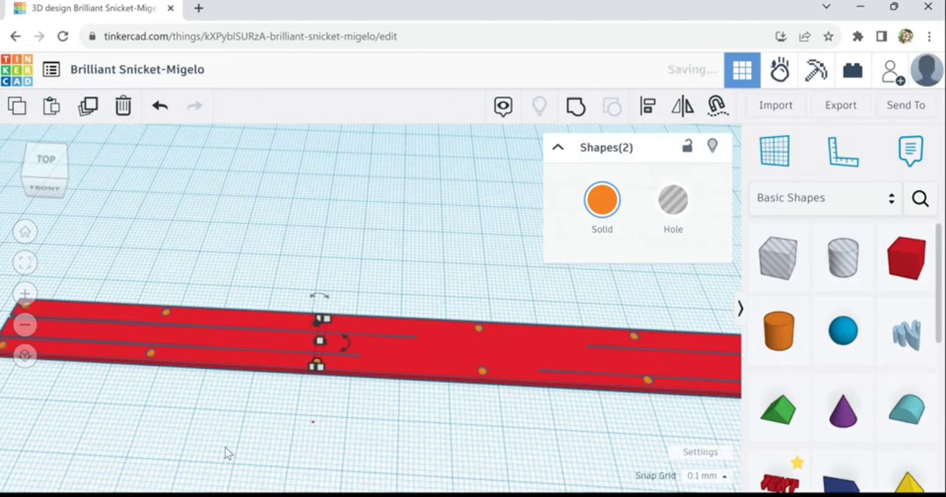
click(226, 446)
Select the bar together with all its cylinders and recolor them light tan from the preset solid colors
scroll(269, 450, down, 2)
scroll(340, 453, down, 2)
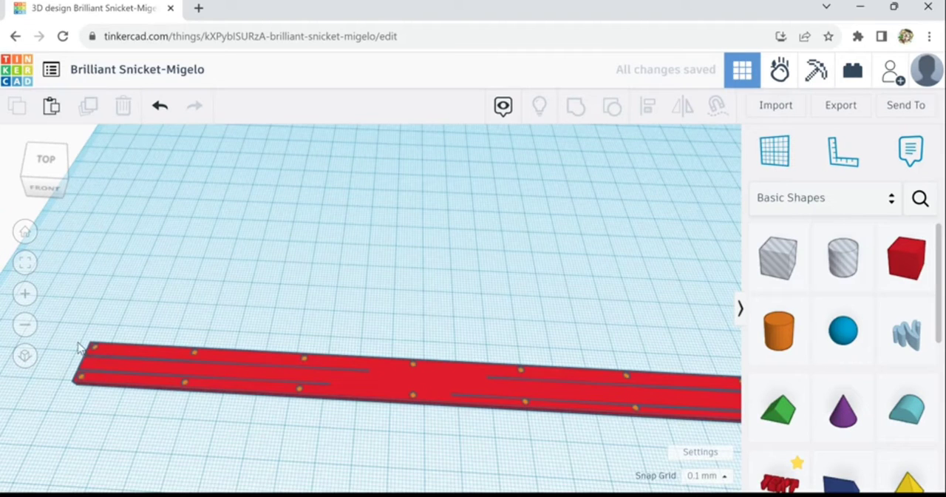
drag(240, 400, 747, 447)
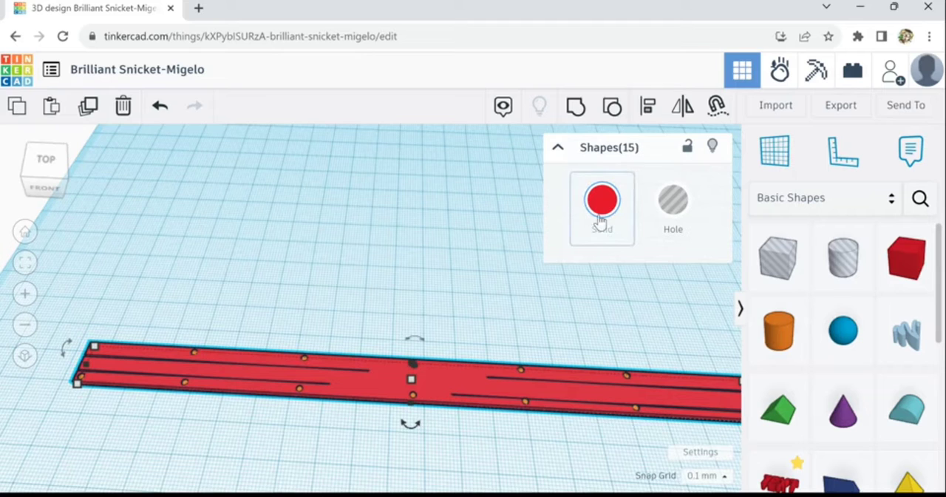
click(601, 220)
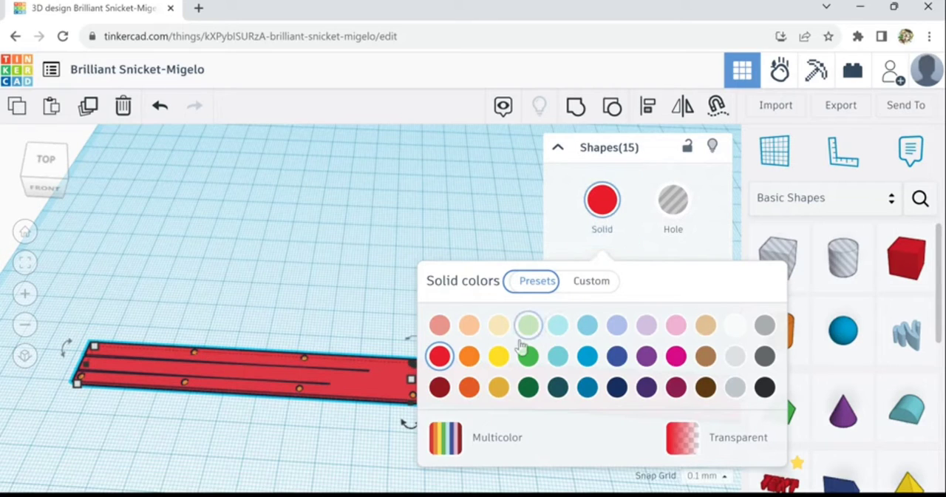
click(706, 354)
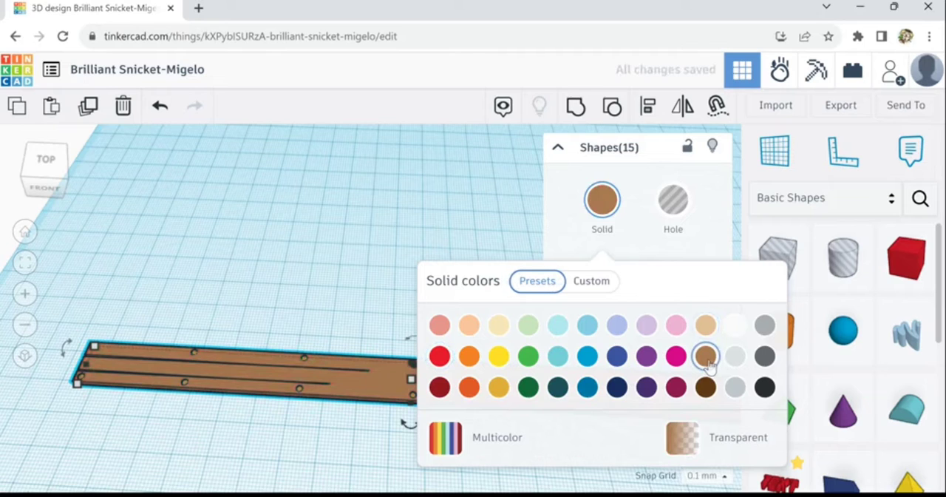
click(706, 328)
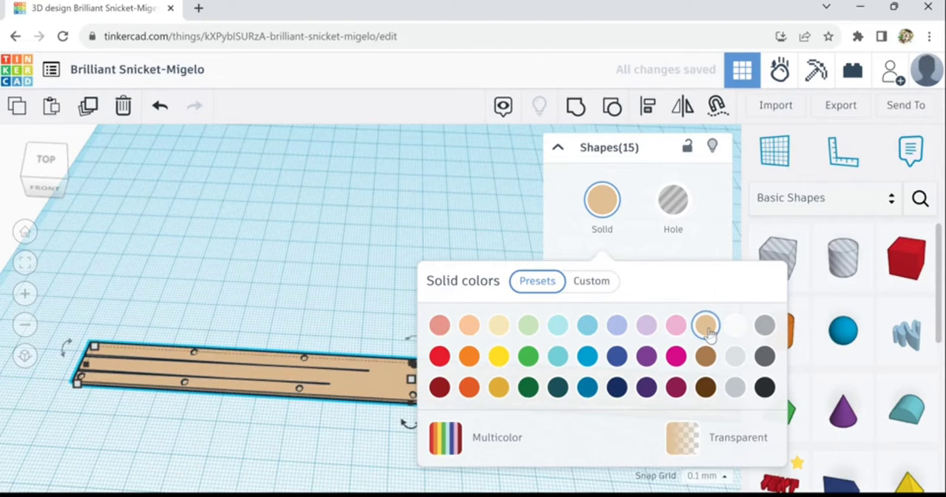
click(706, 388)
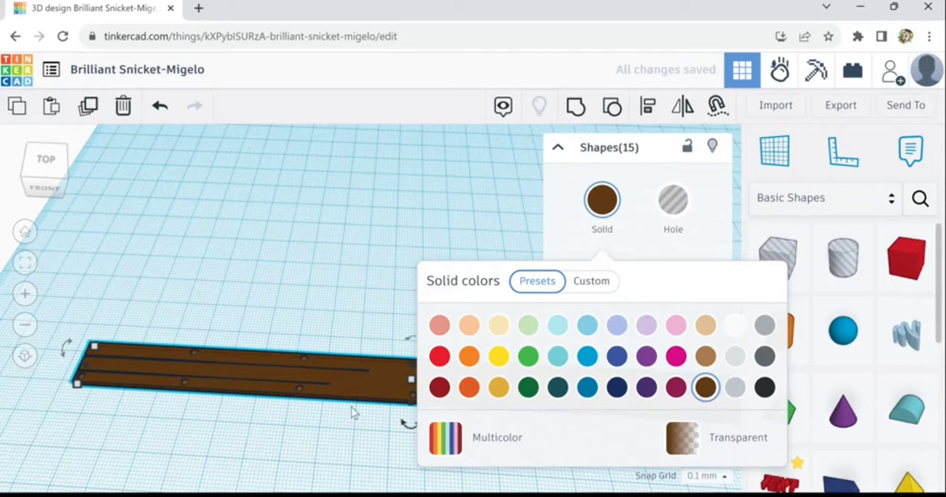
click(708, 333)
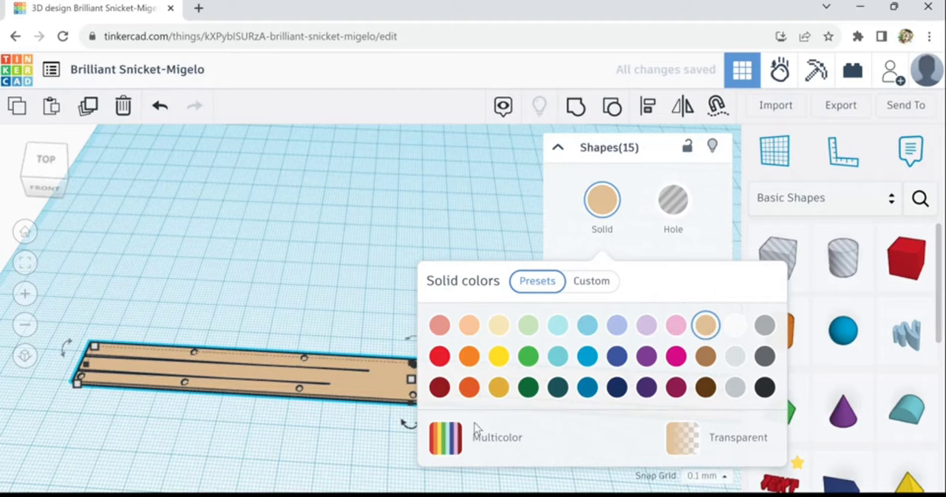
click(326, 439)
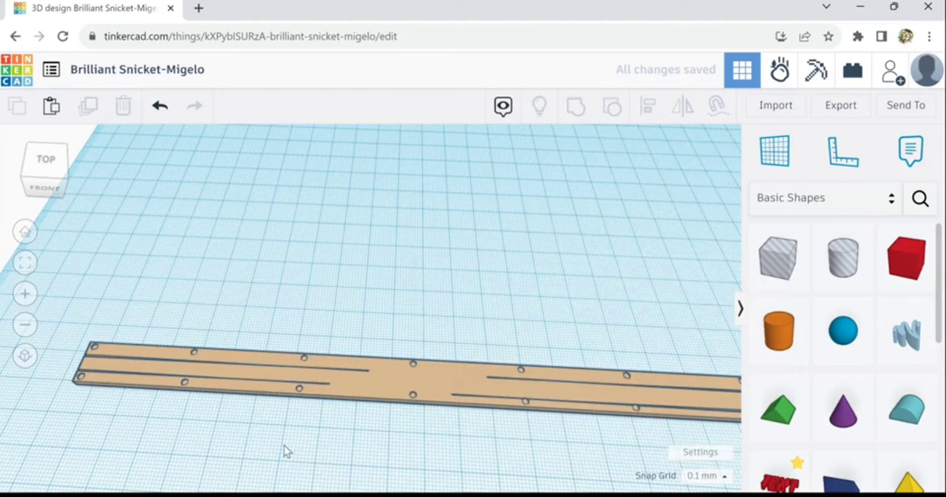
Duplicate the plank-like bar and move the copy backward until it lies alongside the original's rear long edge
right_drag(316, 434, 308, 441)
scroll(308, 441, down, 3)
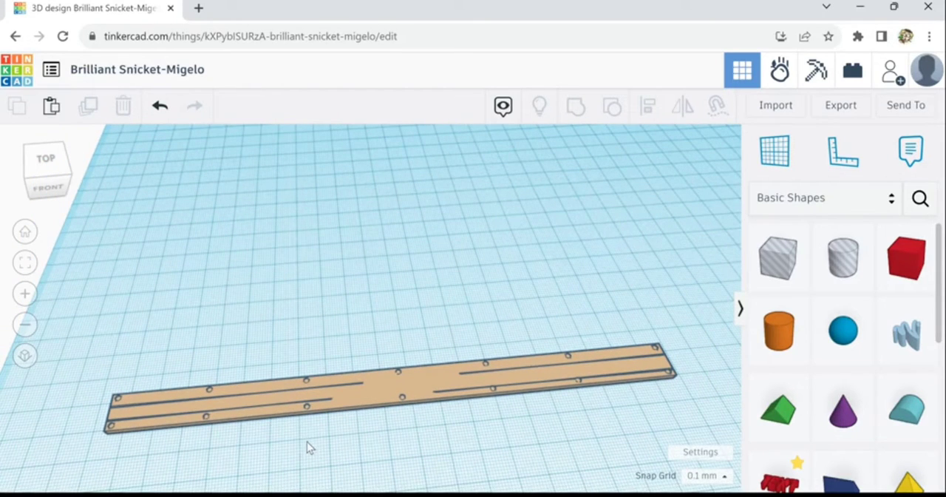
right_drag(307, 441, 290, 443)
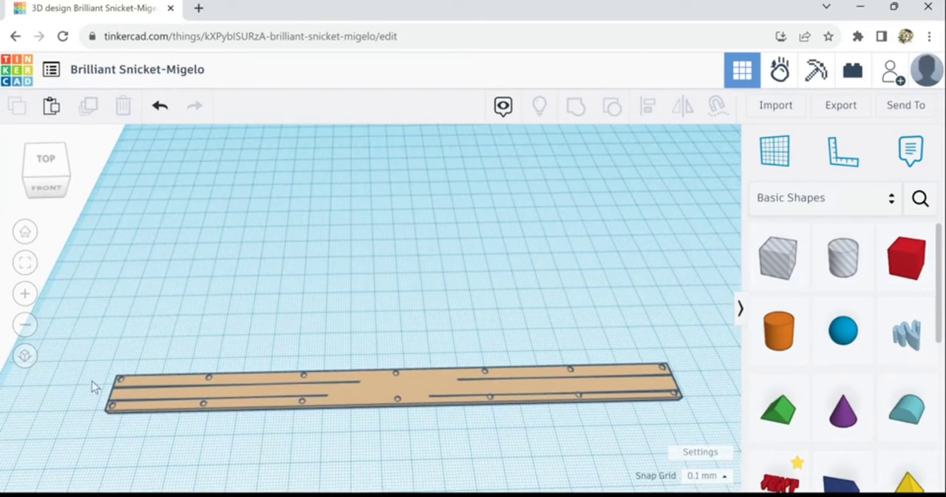
drag(154, 403, 154, 404)
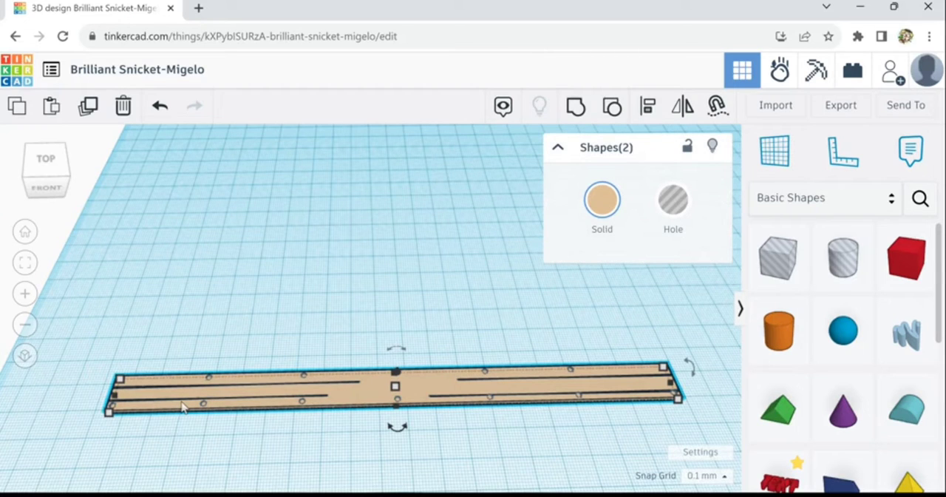
click(88, 111)
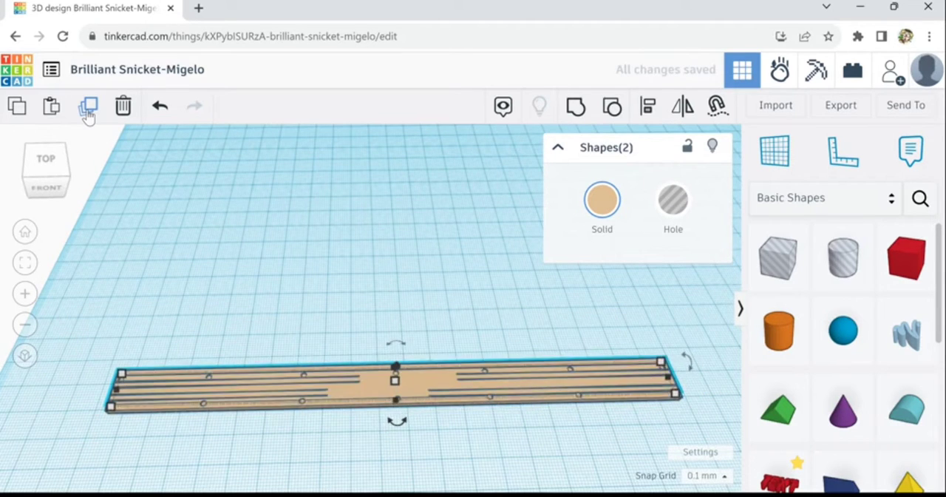
key(Up)
key(Up)
key(Up)
key(Up)
key(Up)
key(Up)
key(Up)
key(Up)
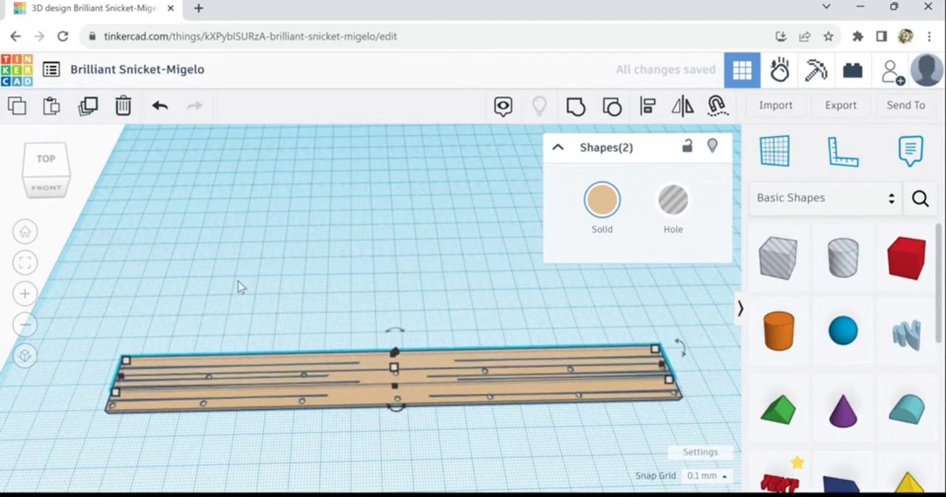
key(Up)
key(Up)
key(Up)
key(Up)
key(Up)
key(Up)
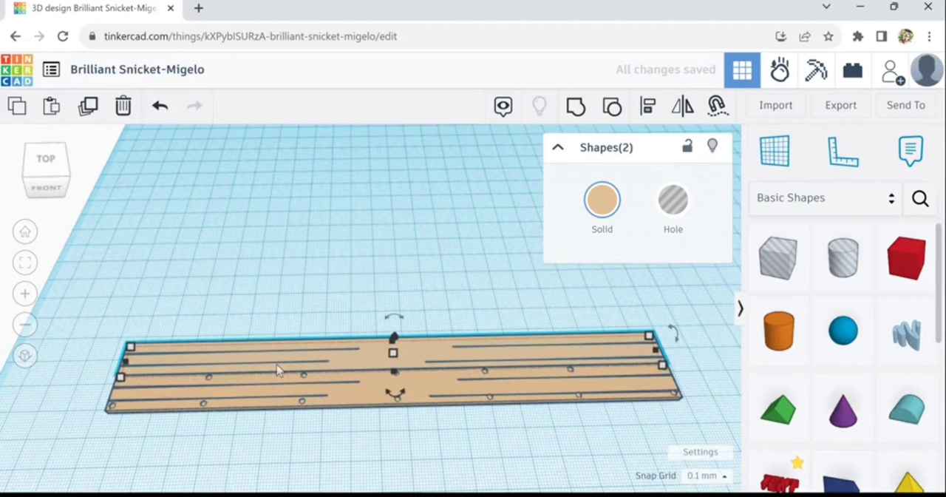
Fine-tune the copied bar's position against the original's edge, temporarily making it a hole before restoring it to solid
scroll(277, 370, up, 3)
scroll(277, 369, up, 3)
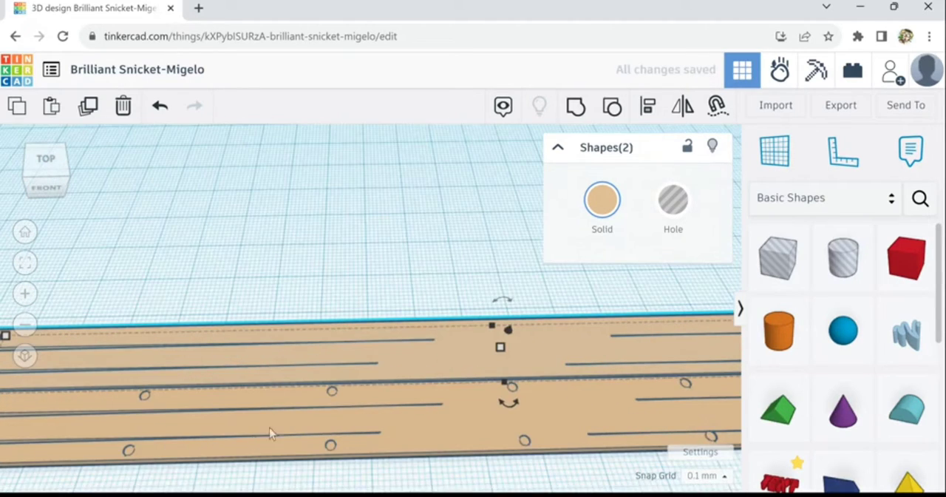
scroll(269, 427, up, 2)
right_drag(327, 418, 498, 415)
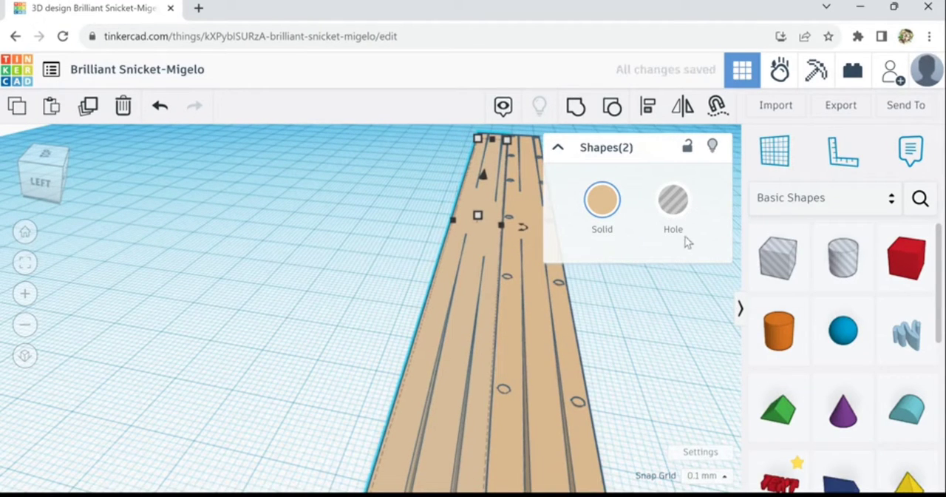
click(686, 212)
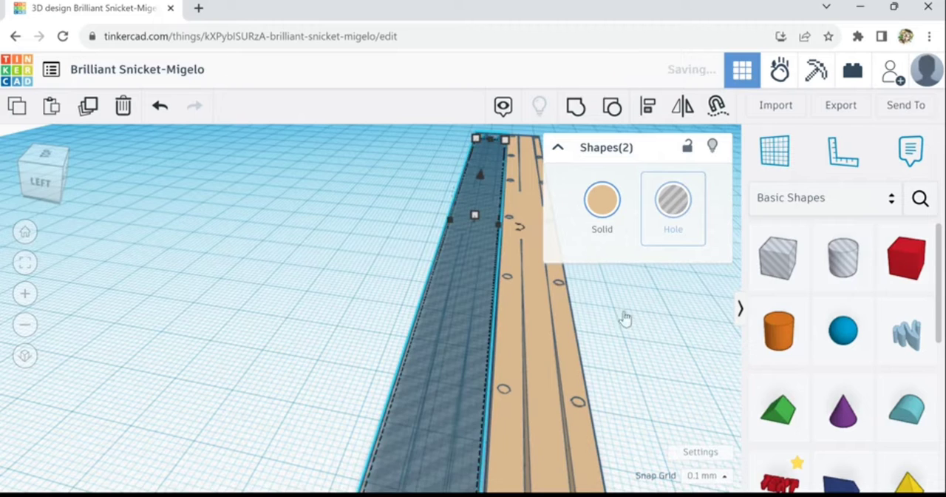
scroll(589, 396, up, 4)
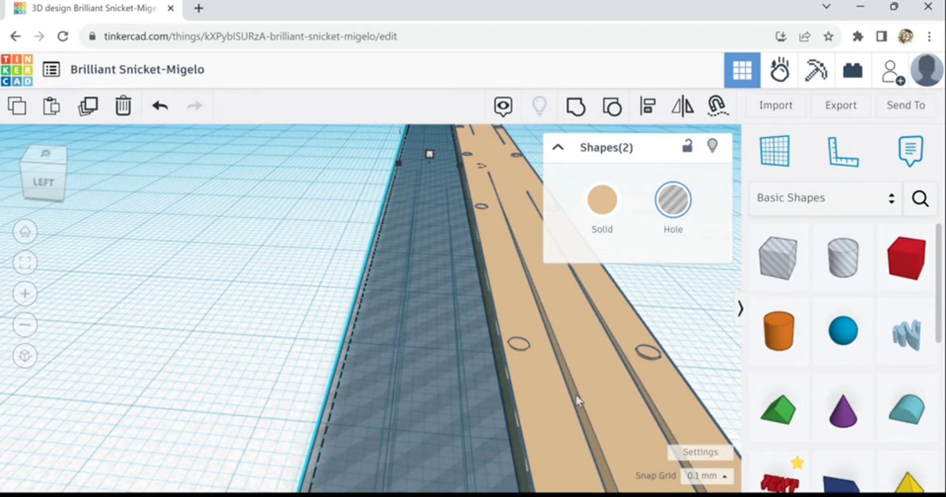
key(Left)
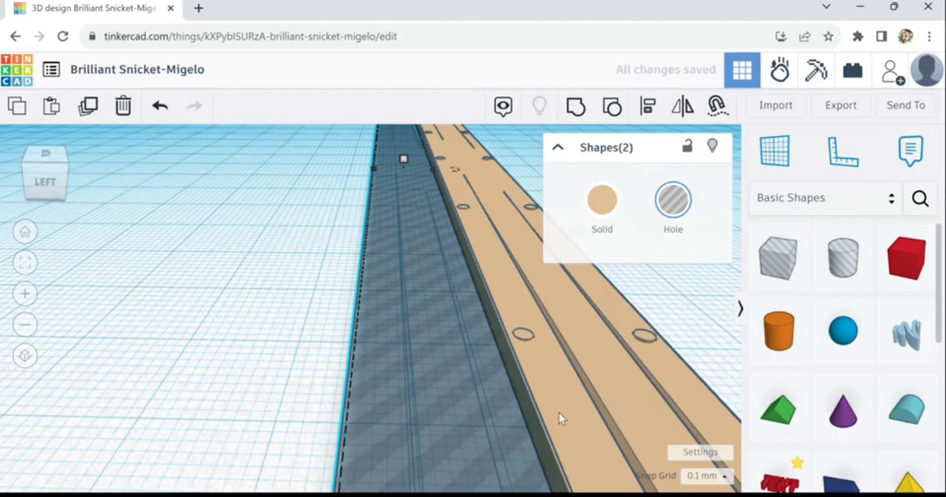
key(Left)
right_drag(559, 413, 625, 253)
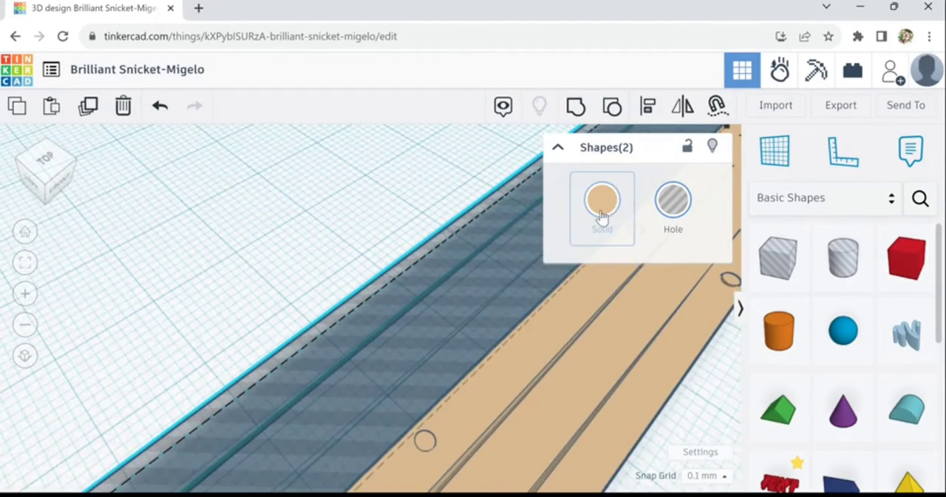
click(602, 215)
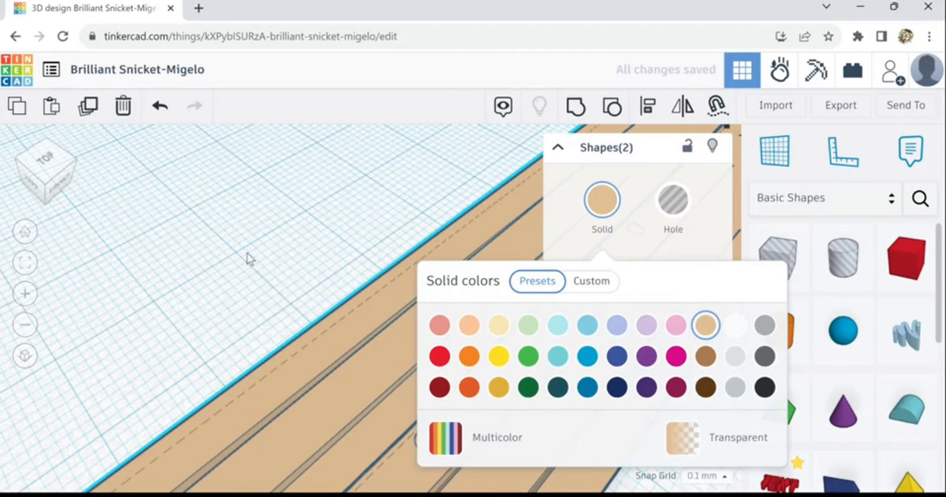
Inspect the seam between the two planks, then select the rear copy and delete it
click(246, 253)
click(467, 335)
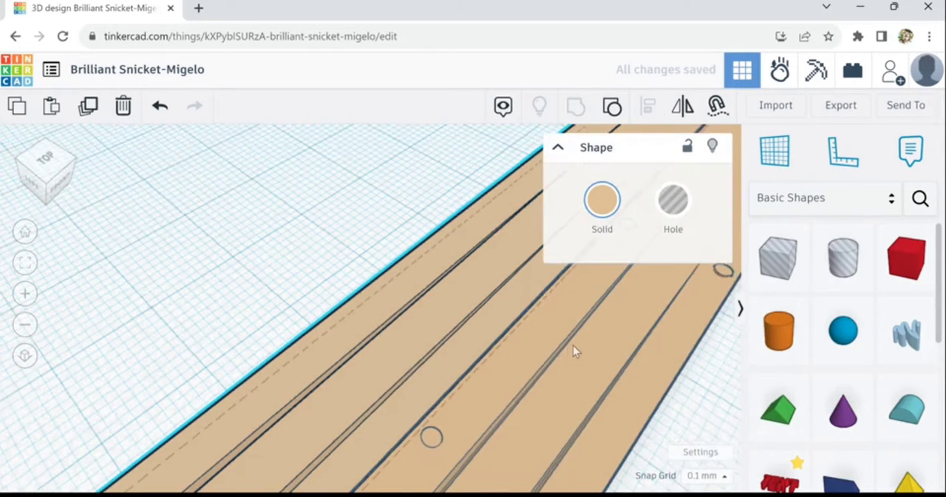
right_drag(573, 346, 614, 314)
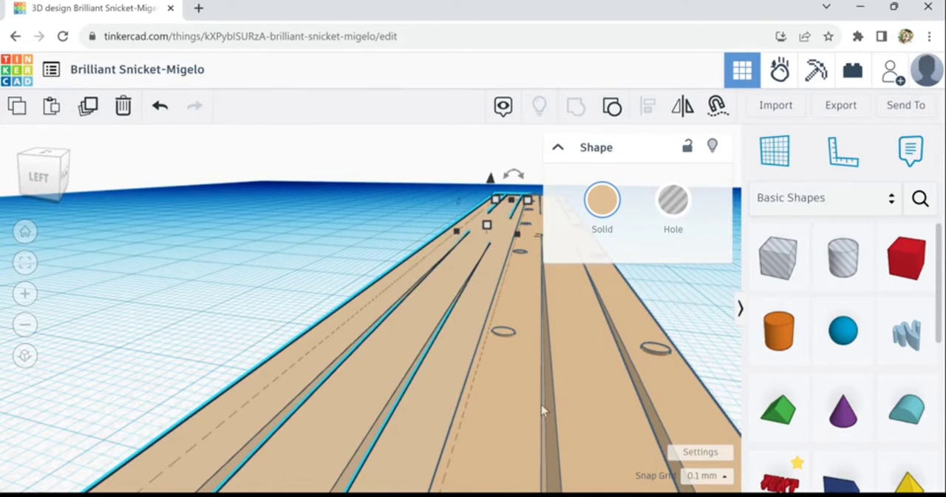
right_drag(541, 405, 564, 389)
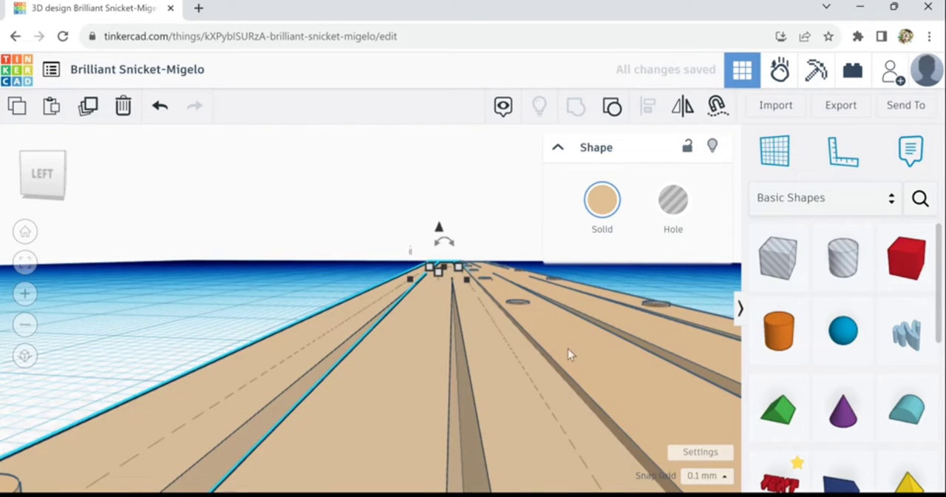
right_drag(568, 349, 333, 262)
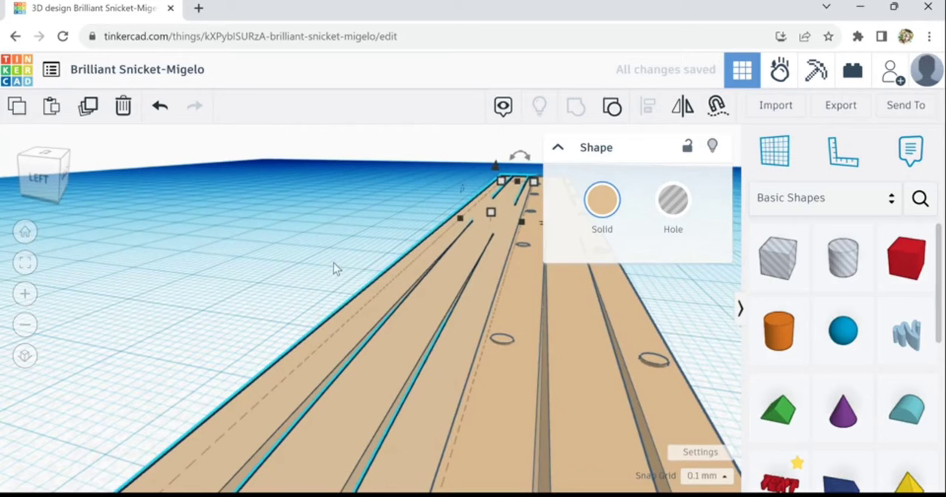
click(335, 263)
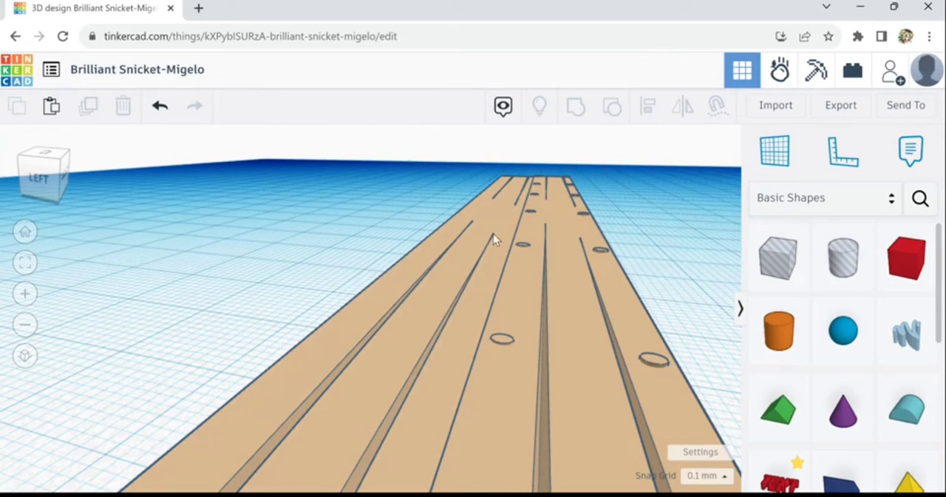
right_drag(688, 280, 511, 255)
key(ctrl+a)
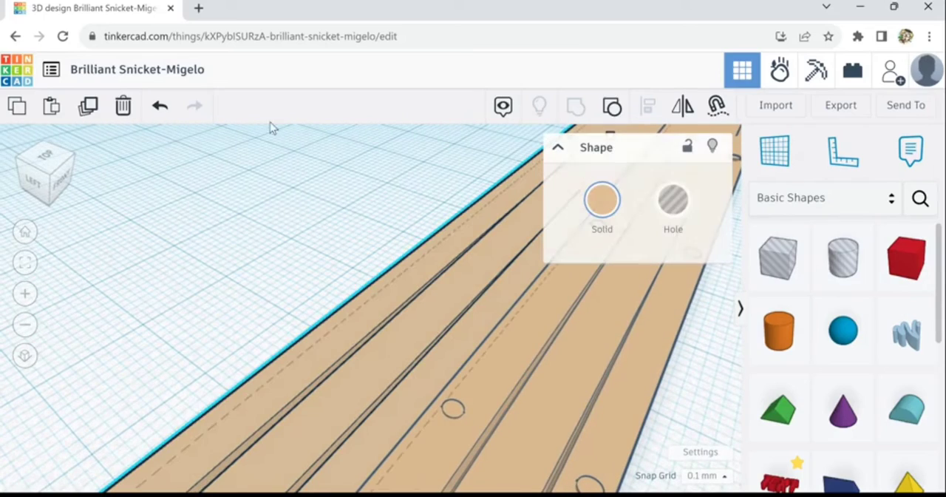
click(124, 108)
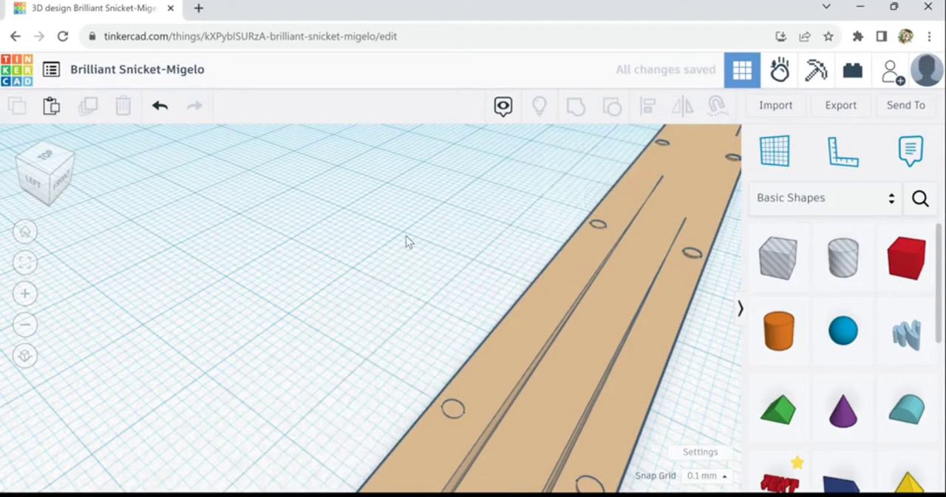
Delete the stray cylinder lying behind the plank's left end
right_drag(406, 236, 333, 235)
scroll(335, 252, down, 5)
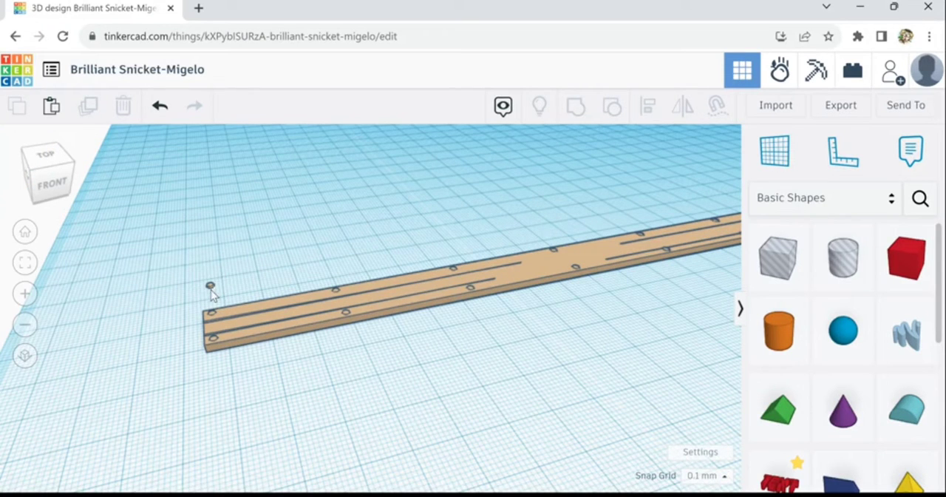
click(210, 288)
scroll(211, 293, up, 2)
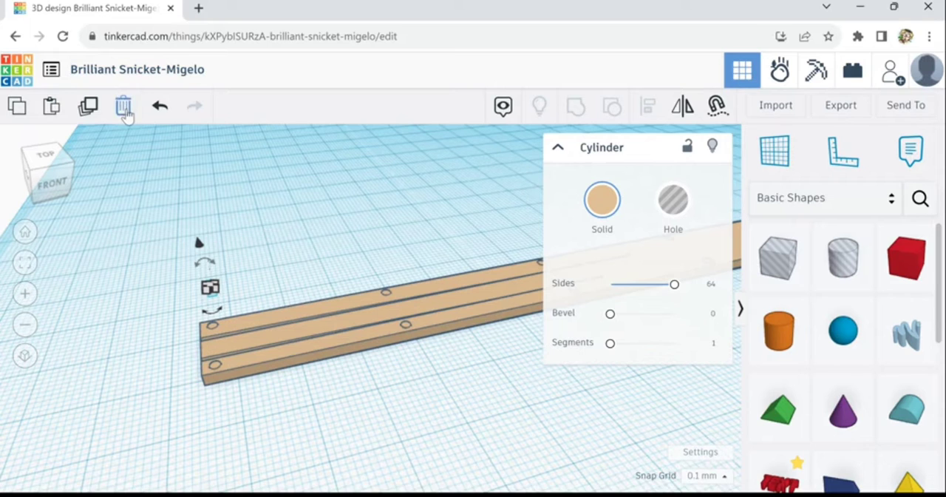
click(126, 112)
Select the entire plank together with all of its cylinders and group them into a single shape
right_drag(467, 230, 442, 225)
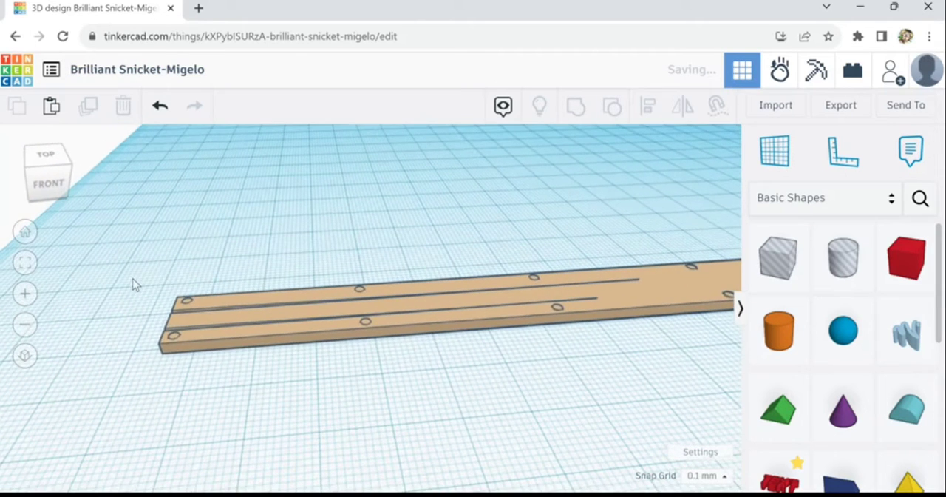
drag(207, 346, 630, 346)
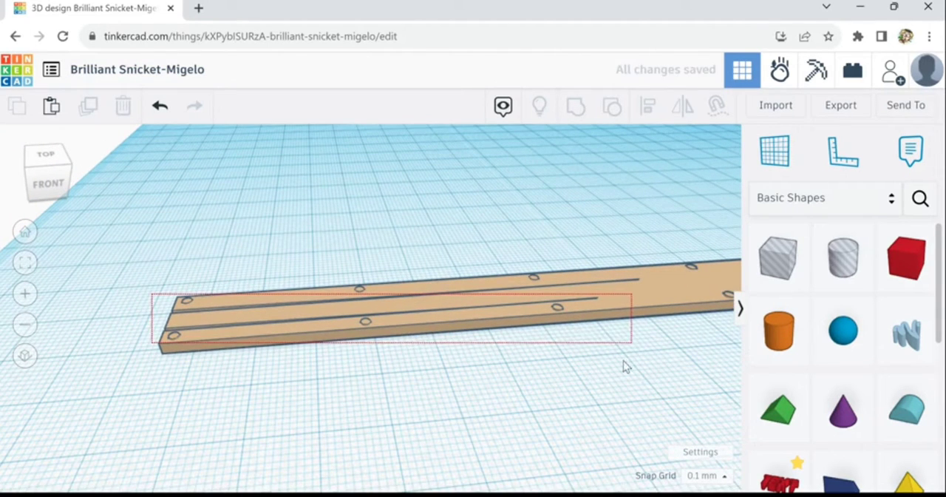
right_drag(664, 395, 646, 400)
scroll(646, 400, down, 3)
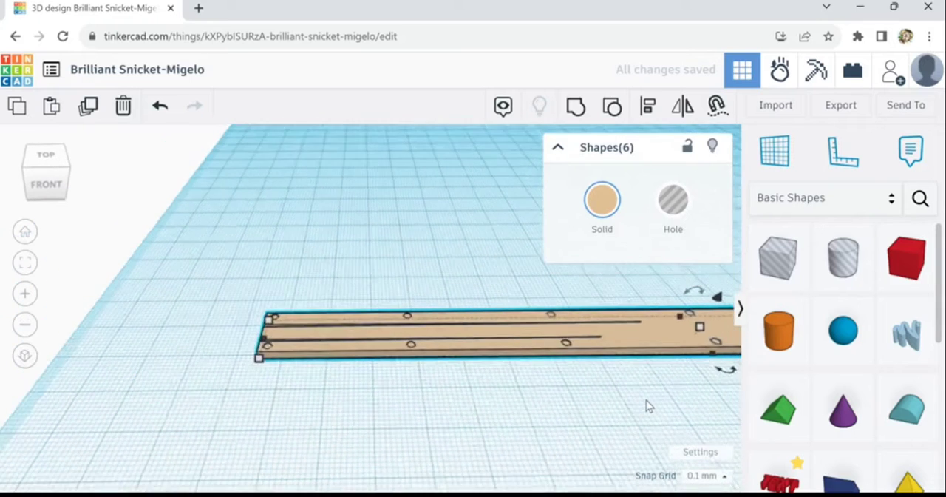
scroll(646, 400, down, 1)
middle_drag(553, 416, 219, 409)
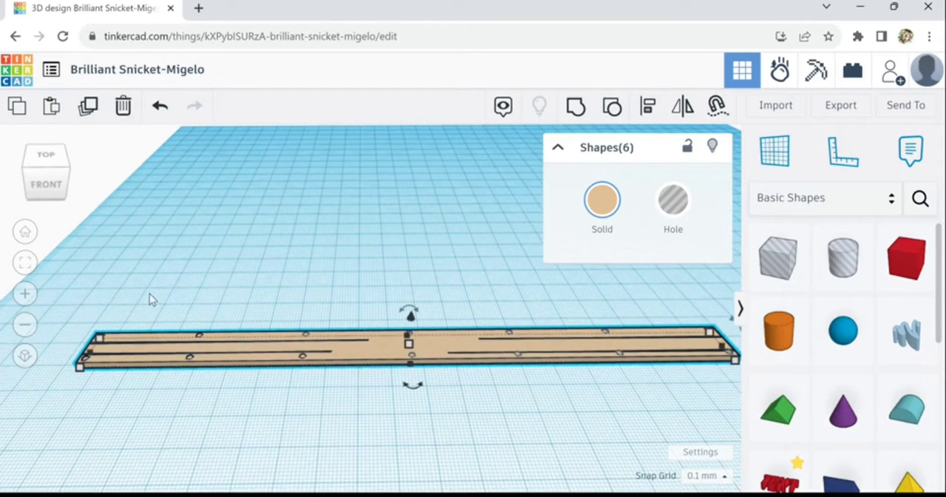
drag(77, 314, 733, 382)
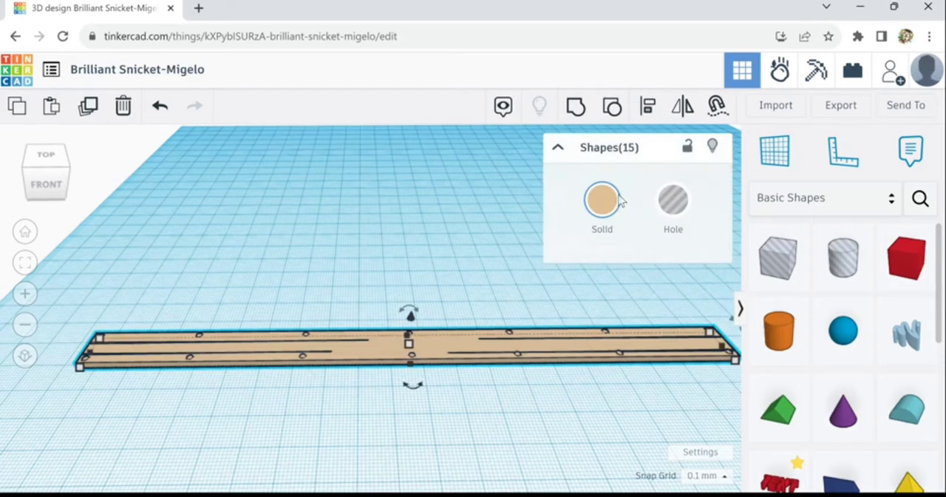
click(576, 107)
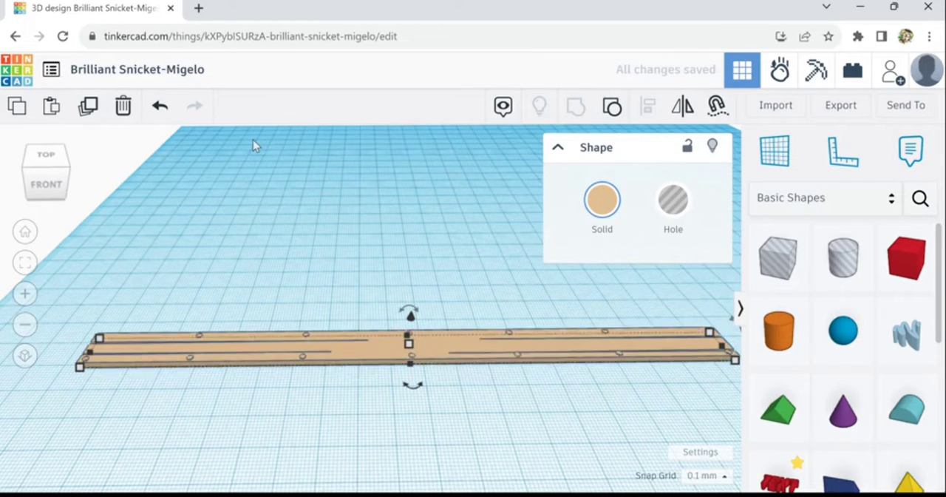
Duplicate the grouped plank and move the copy backward until it lies alongside the original's rear long edge
click(89, 107)
key(Up)
key(Up)
key(Up)
key(Up)
key(Up)
key(Up)
key(Up)
key(Up)
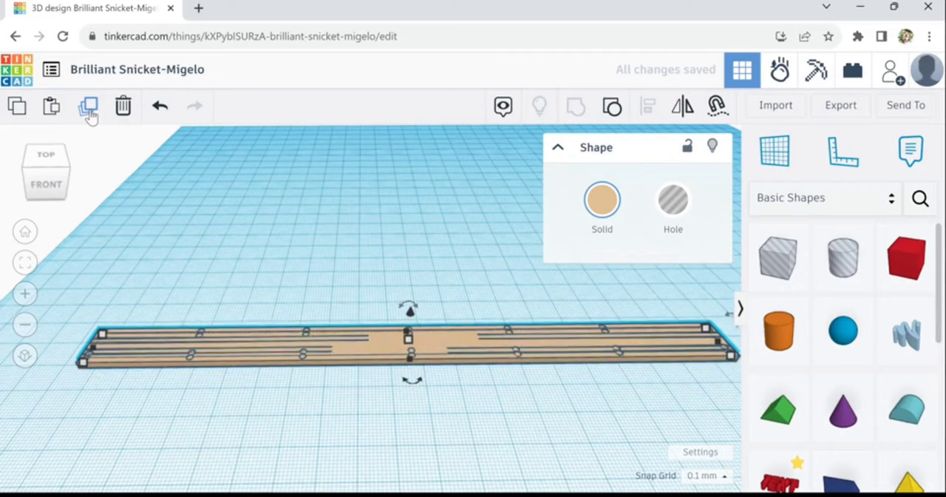
key(Up)
key(Up)
key(Up)
key(Up)
key(Up)
key(Up)
key(Up)
key(Up)
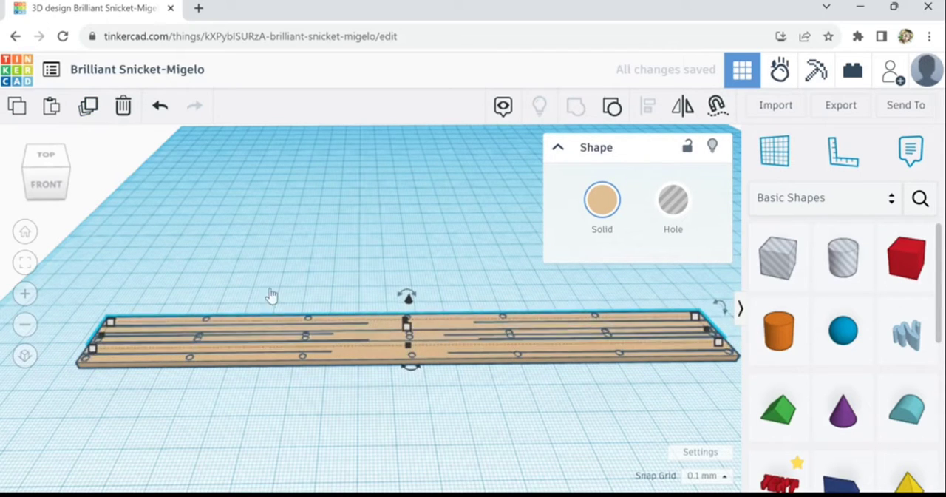
Fit the second plank flush against the first, temporarily making it a hole to check the seam before restoring it to solid
scroll(348, 344, up, 6)
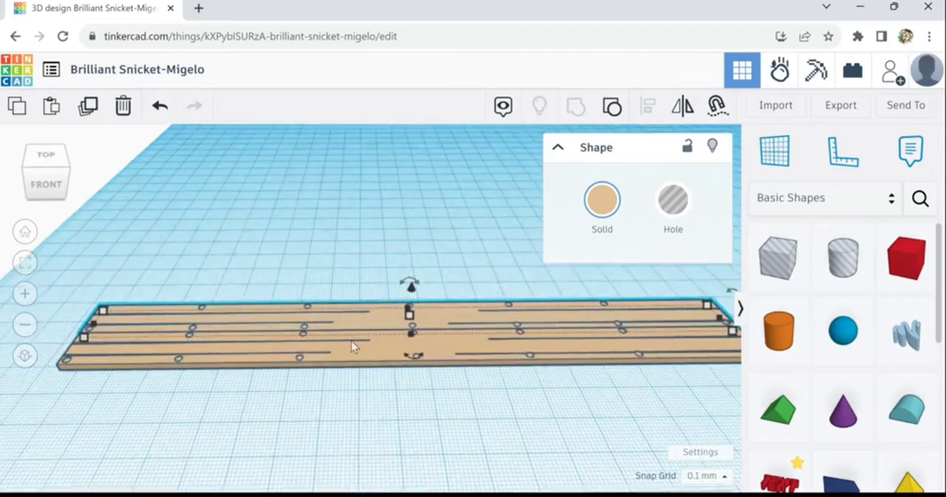
right_drag(351, 341, 412, 334)
scroll(414, 337, up, 5)
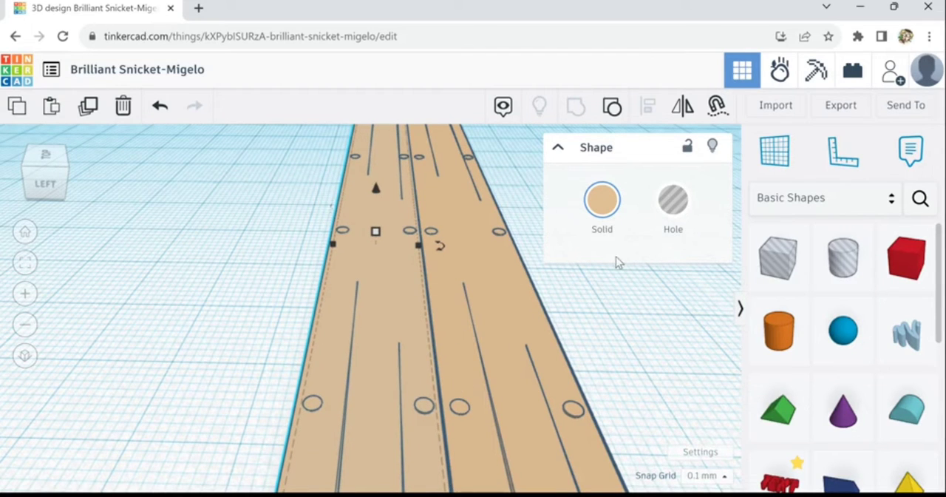
click(672, 216)
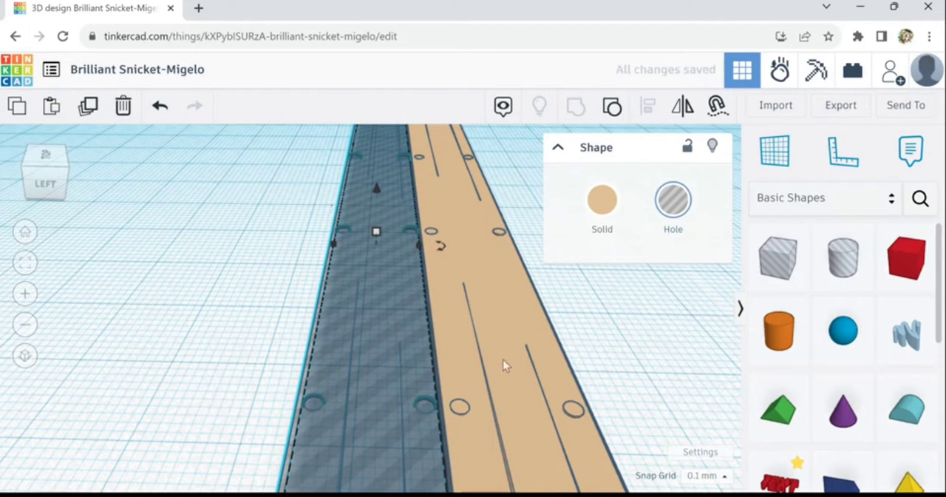
right_drag(502, 359, 433, 365)
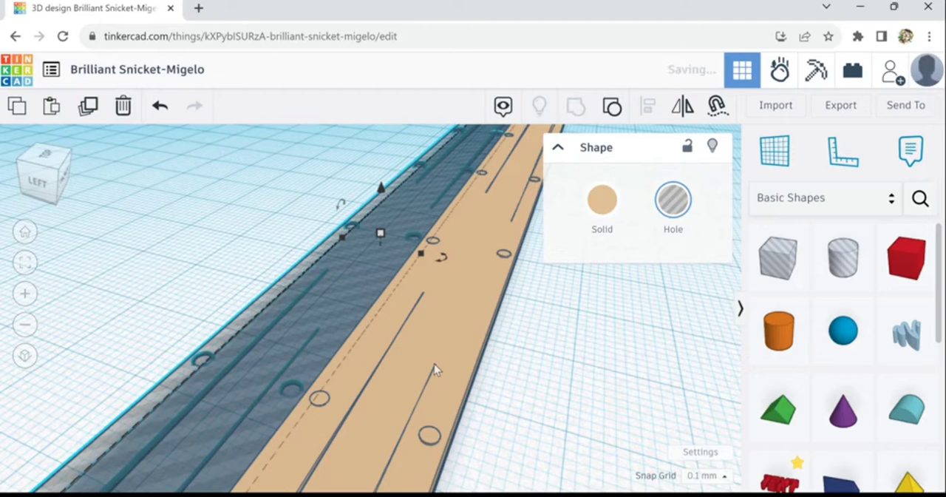
right_drag(422, 368, 373, 374)
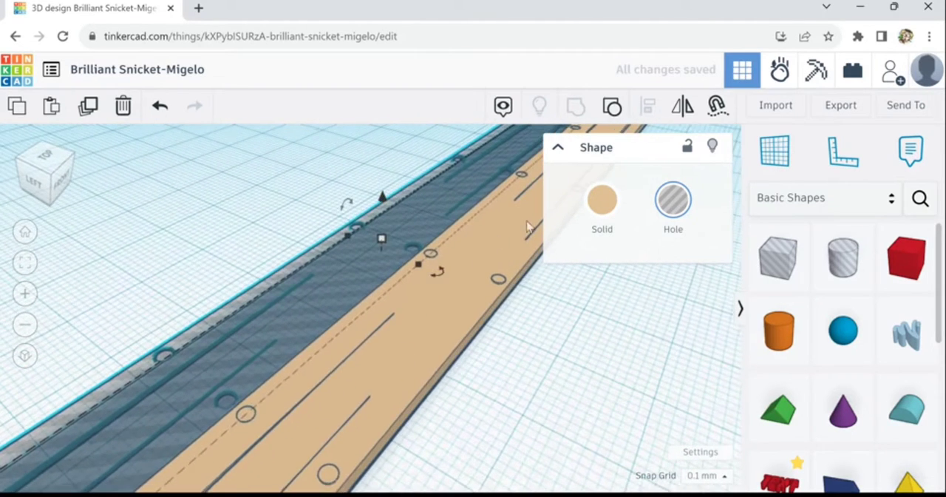
click(601, 214)
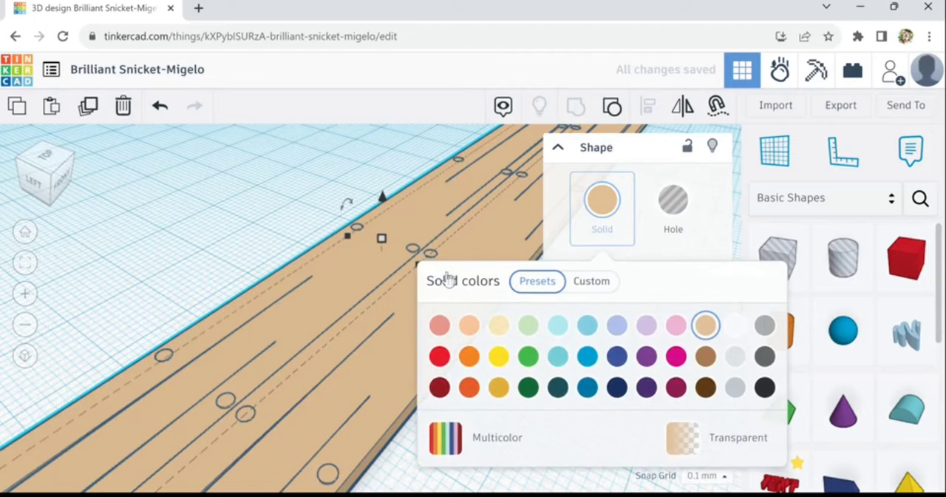
Duplicate the plank with the same offset to add a third and a fourth, nudging each into line with the plank in front
click(89, 108)
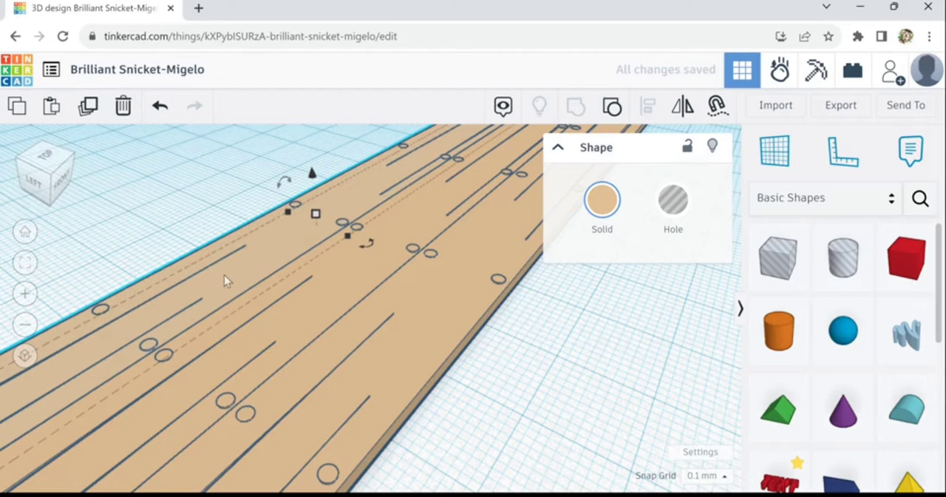
drag(224, 275, 216, 267)
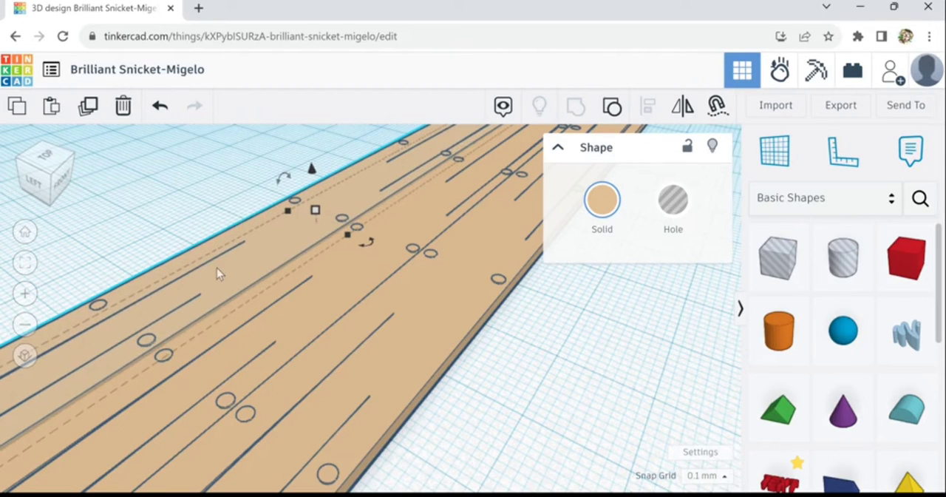
click(88, 116)
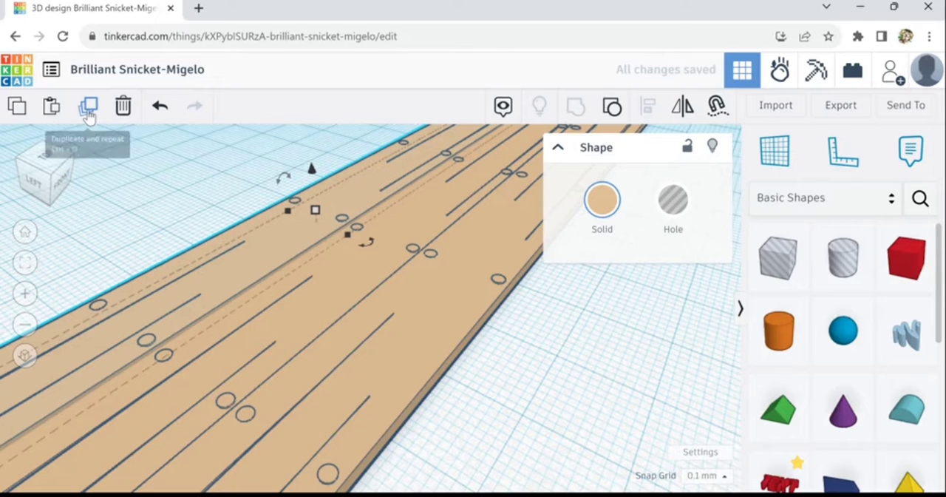
key(ctrl+Down)
key(ctrl+Down)
key(ctrl+Down)
key(ctrl+Down)
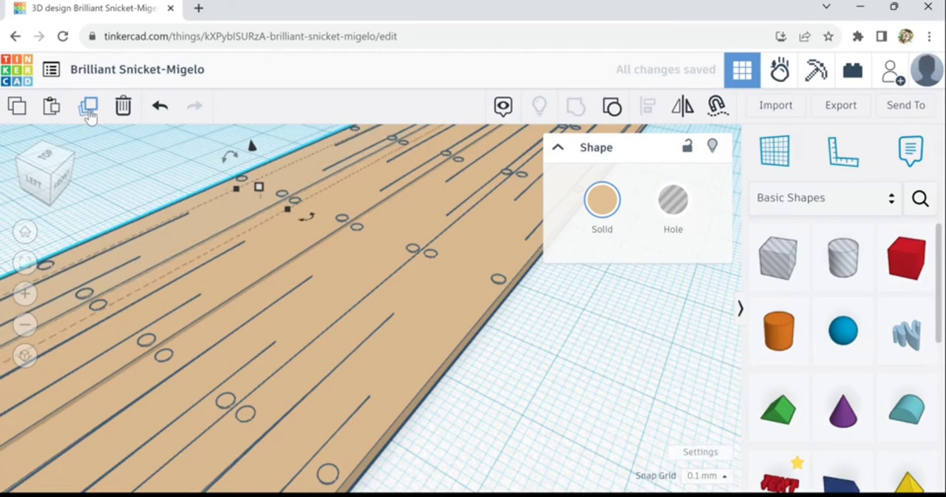
key(ctrl+Down)
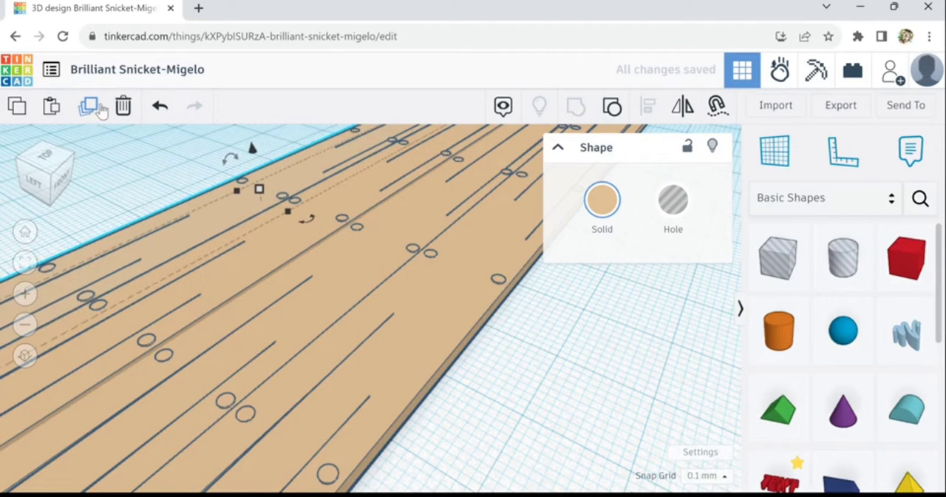
Add a fifth plank with the repeated duplicate and nudge it into line against the fourth plank's rear edge
click(94, 116)
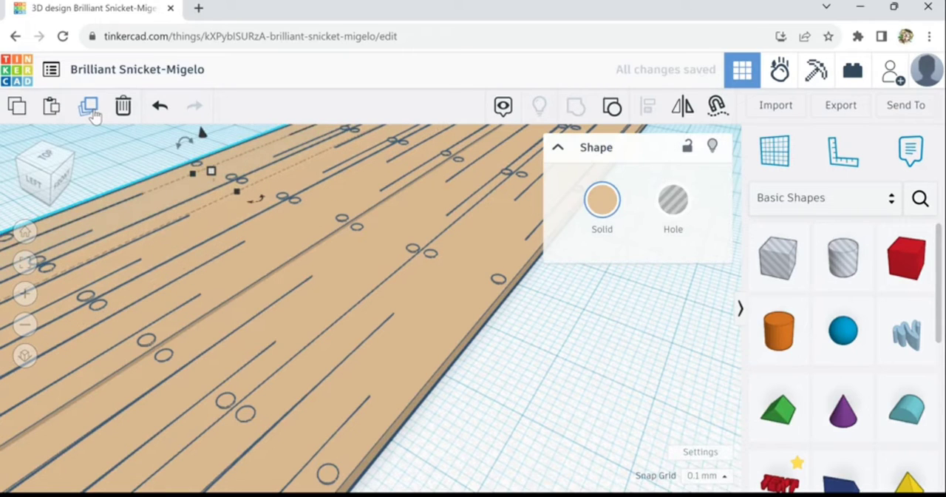
key(ctrl+Up)
key(ctrl+Up)
key(ctrl+Up)
key(ctrl+Up)
key(ctrl+Up)
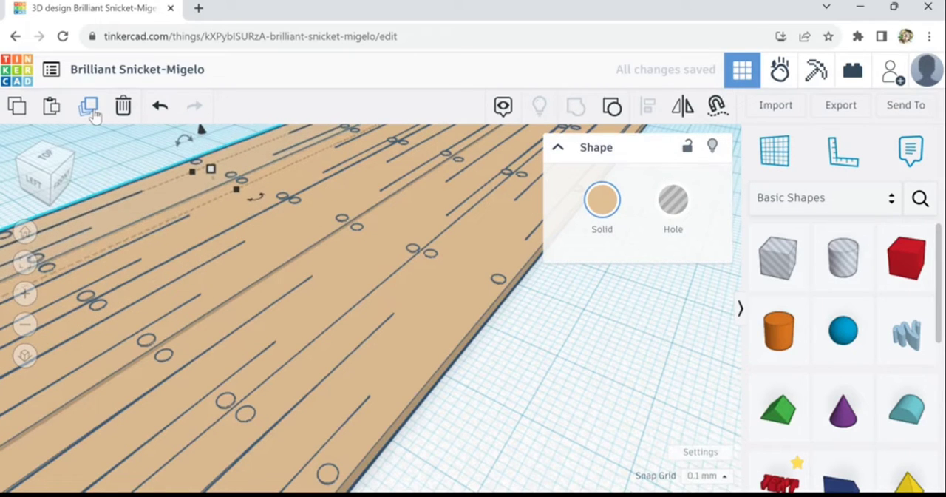
key(ctrl+Down)
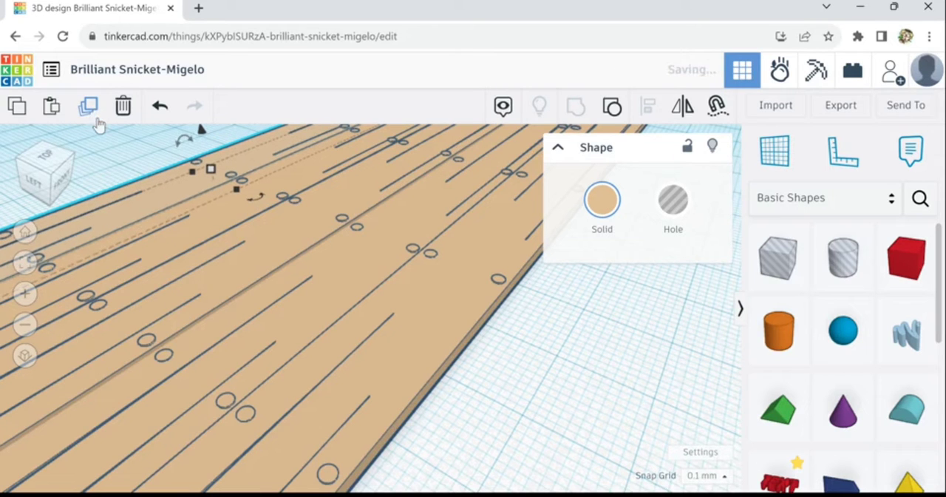
Duplicate the rearmost plank once more to add a sixth behind it, and clear the selection
scroll(240, 307, down, 5)
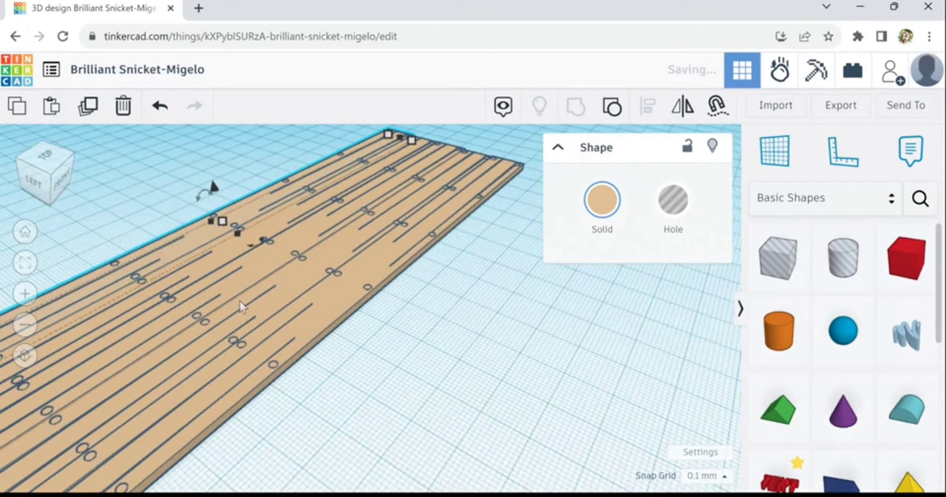
mouse_move(301, 381)
right_down()
mouse_move(259, 380)
mouse_move(294, 383)
right_up()
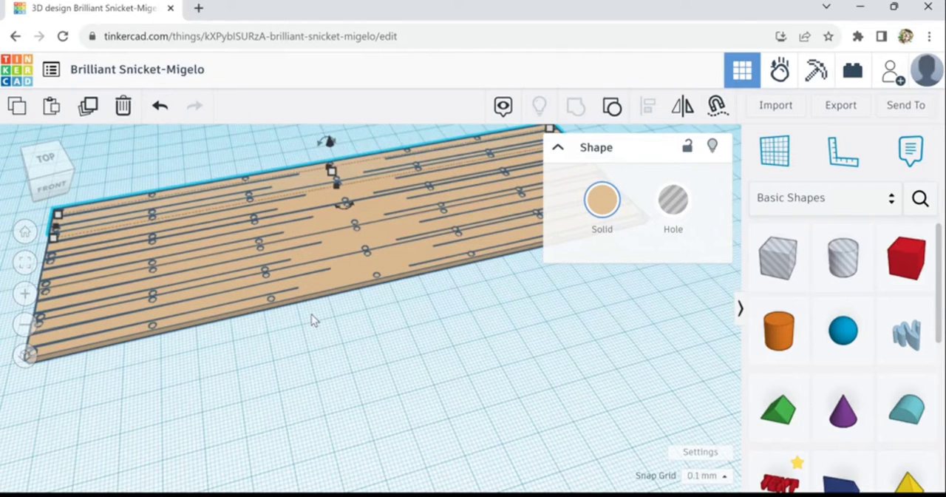
click(89, 111)
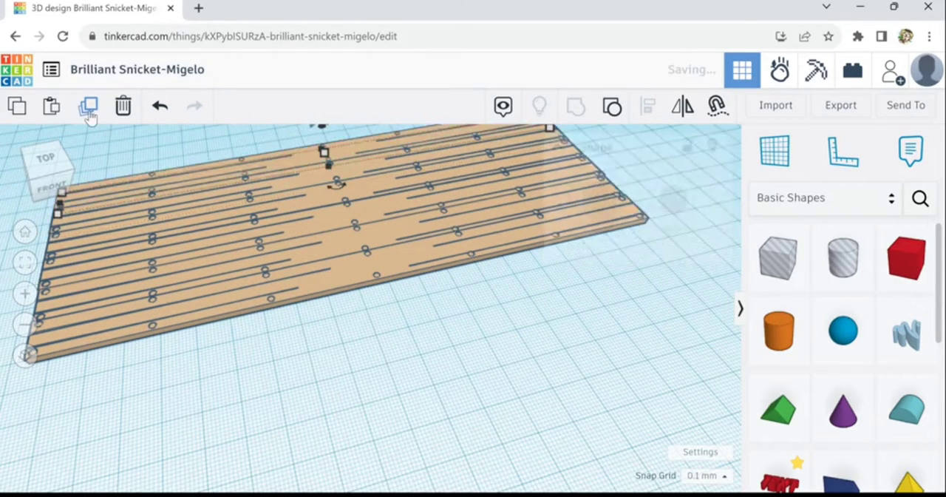
click(319, 380)
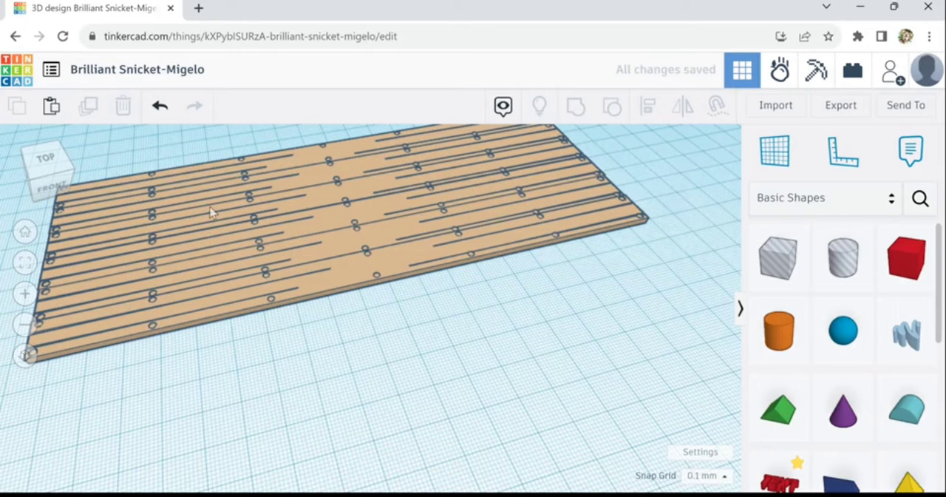
Select all six tan planks and group them into a single deck
right_drag(464, 323, 411, 318)
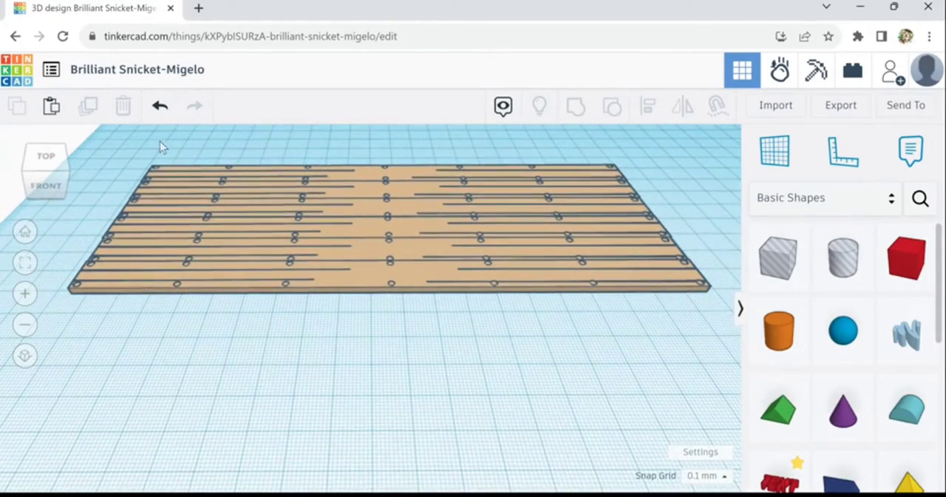
drag(257, 221, 652, 309)
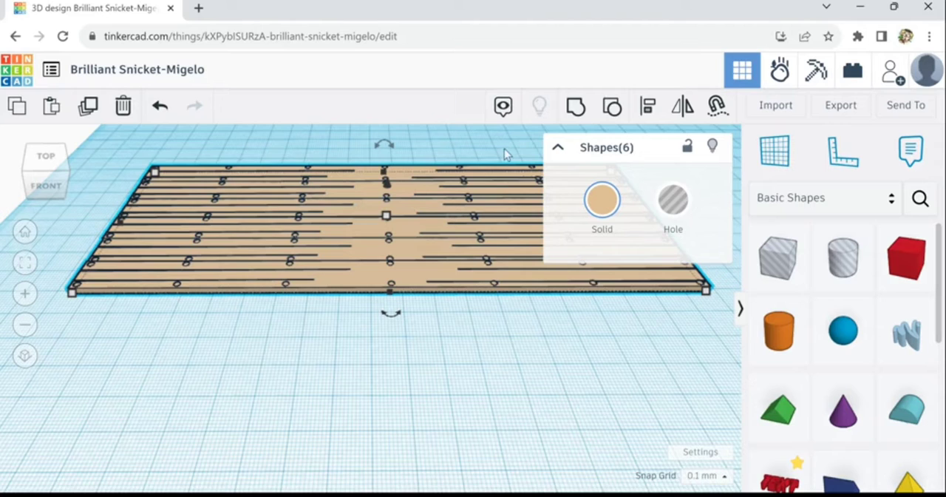
click(580, 109)
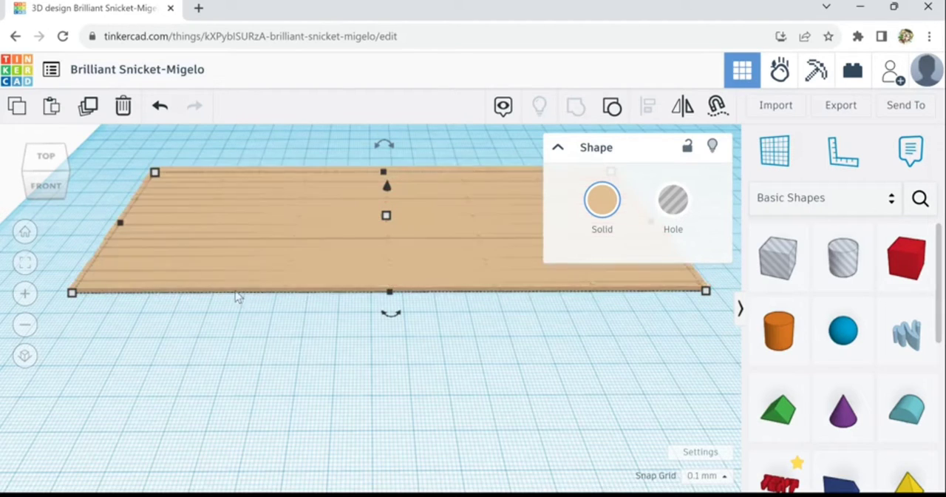
Move the grouped deck toward the front of the workplane and clear the selection
scroll(321, 221, up, 5)
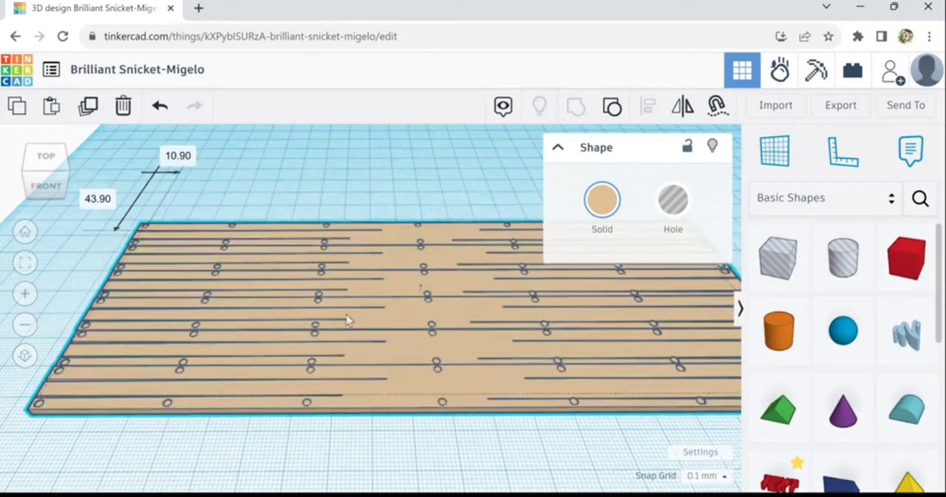
drag(314, 294, 312, 350)
scroll(294, 313, down, 3)
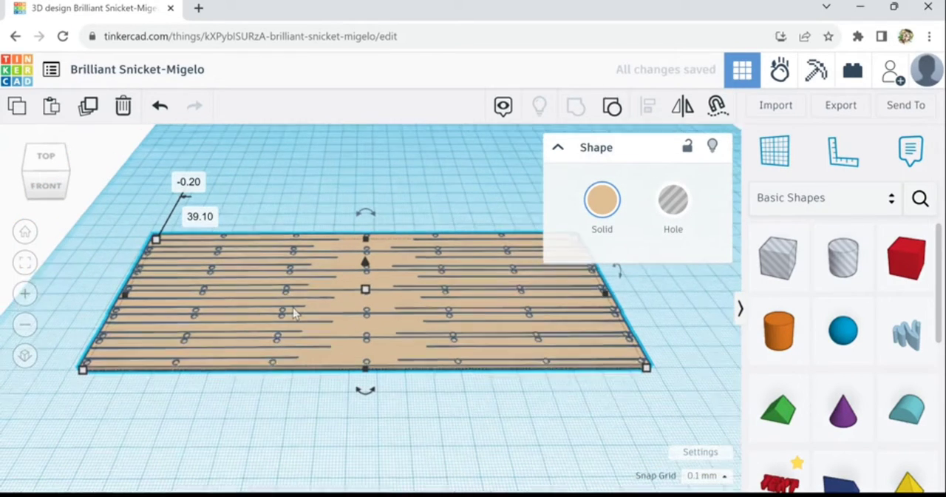
click(310, 304)
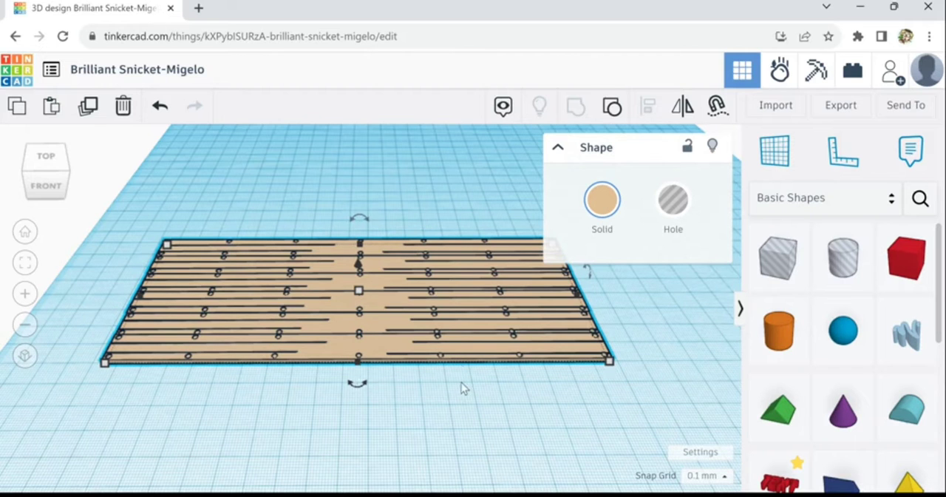
right_drag(462, 383, 196, 347)
right_drag(446, 270, 474, 342)
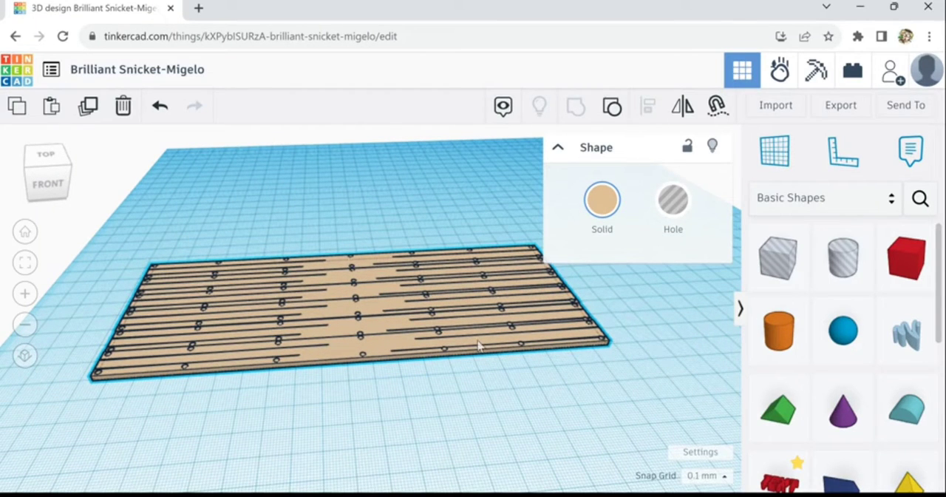
right_drag(478, 346, 480, 345)
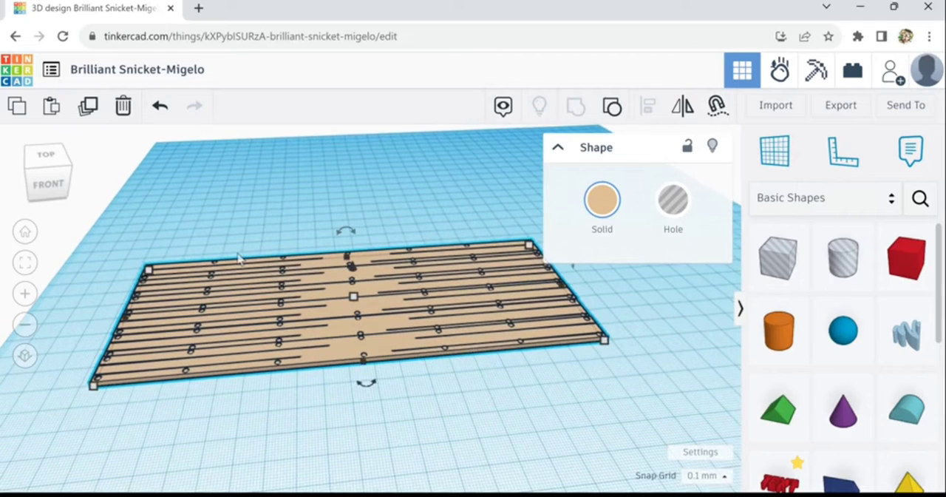
click(299, 226)
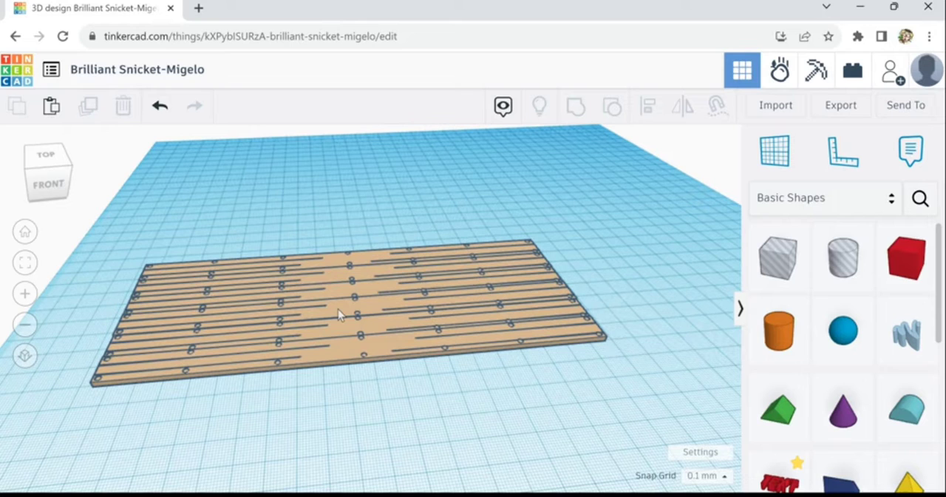
Duplicate the grouped deck in place and rotate the copy upright onto its long edge
click(292, 299)
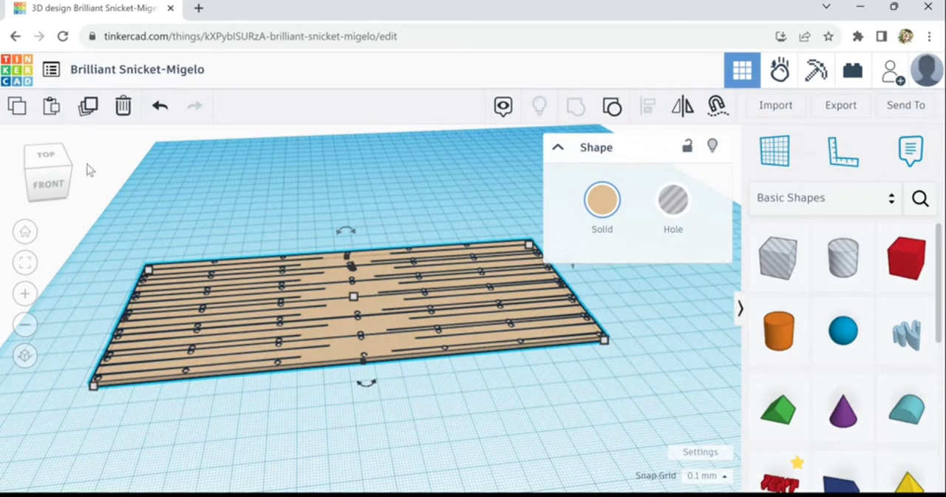
click(89, 108)
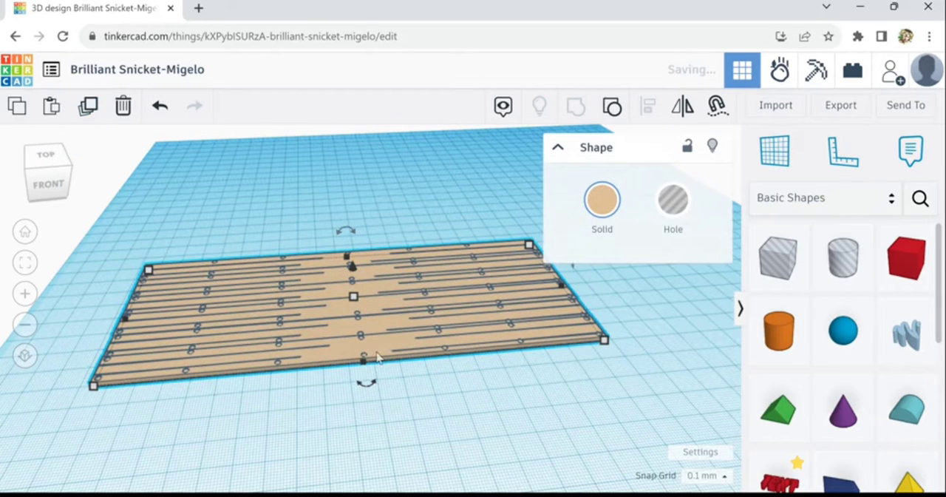
right_drag(423, 427, 519, 252)
drag(511, 250, 476, 270)
right_drag(364, 443, 485, 429)
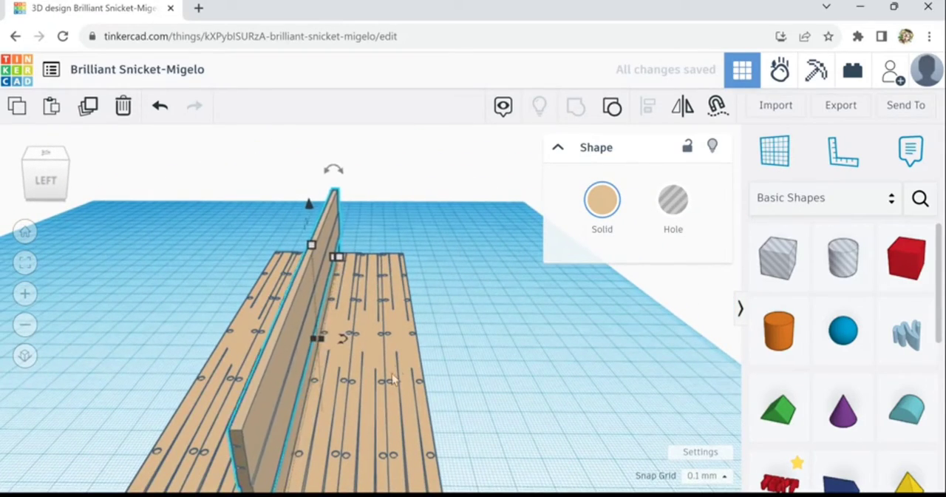
Rotate the upright panel slightly about its vertical axis so it stands at an angle across the flat deck
scroll(402, 371, down, 3)
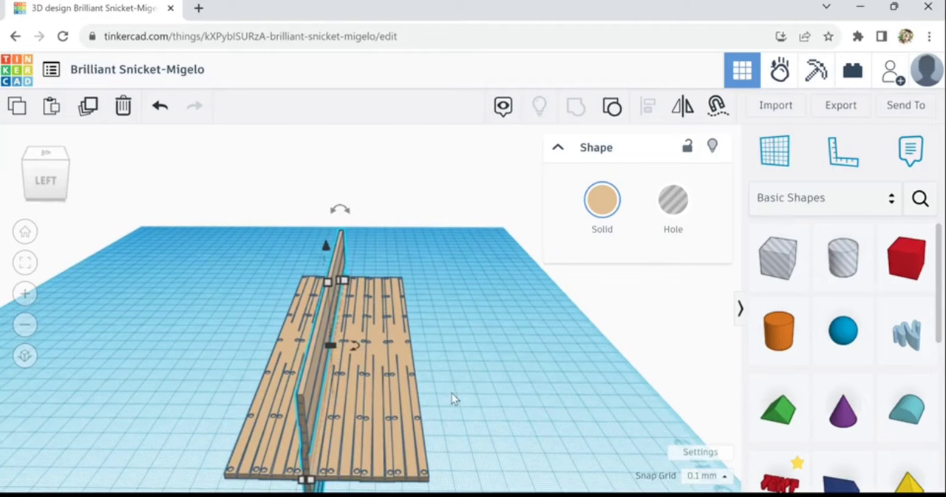
right_drag(452, 393, 230, 393)
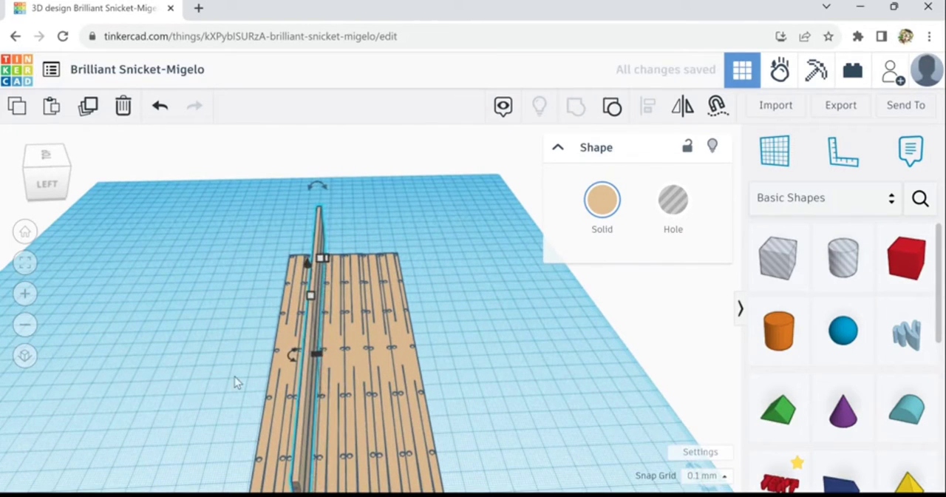
mouse_move(291, 370)
drag(285, 383, 186, 388)
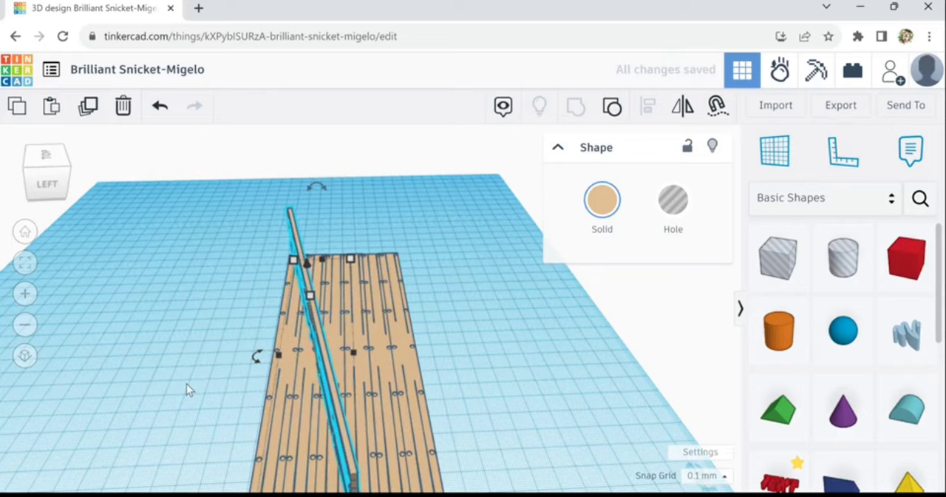
Set the snap grid to 1.0 mm and nudge the angled panel toward the deck's left end and rear edge
click(725, 477)
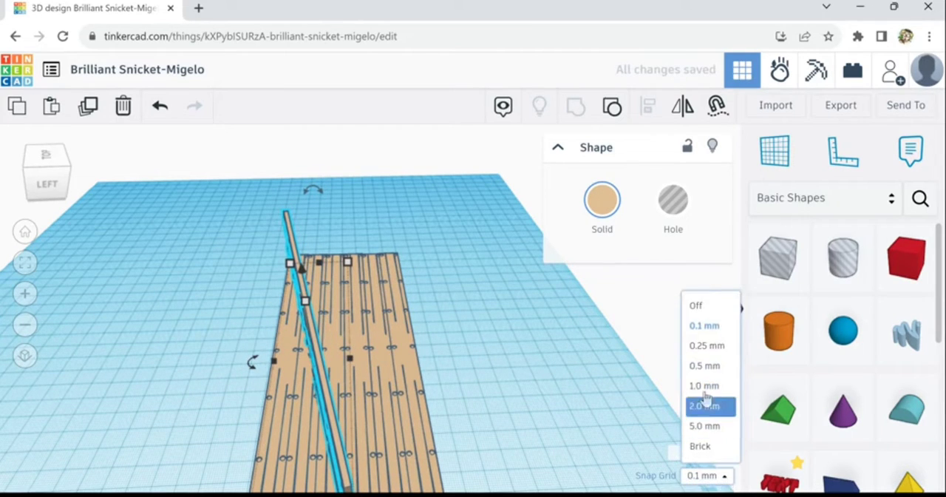
click(701, 386)
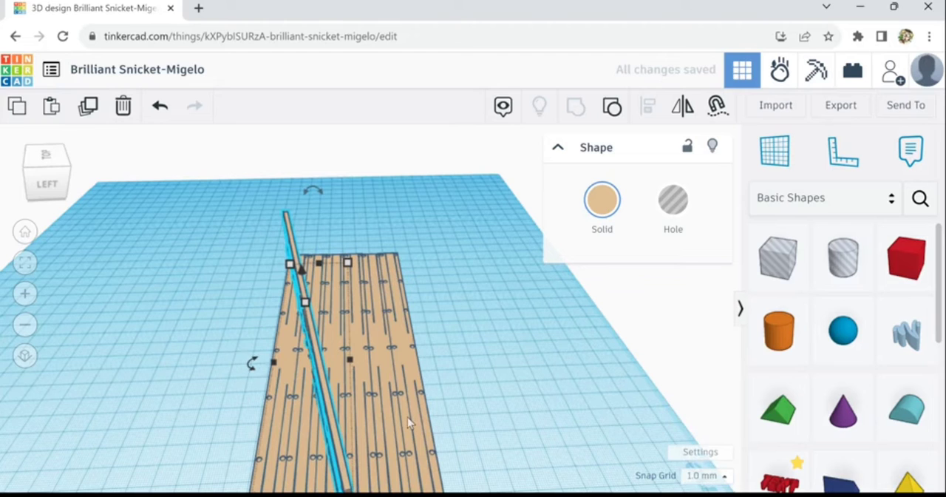
key(Down)
key(Down)
key(Down)
key(Down)
key(Down)
key(Down)
key(Left)
key(Left)
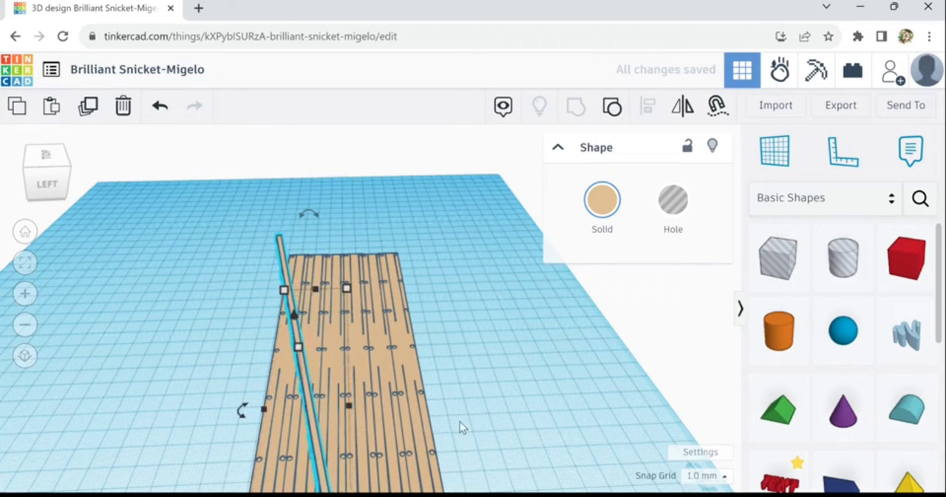
Nudge the angled panel back and forth to place it along the deck's rear side, and clear the selection
scroll(464, 406, down, 5)
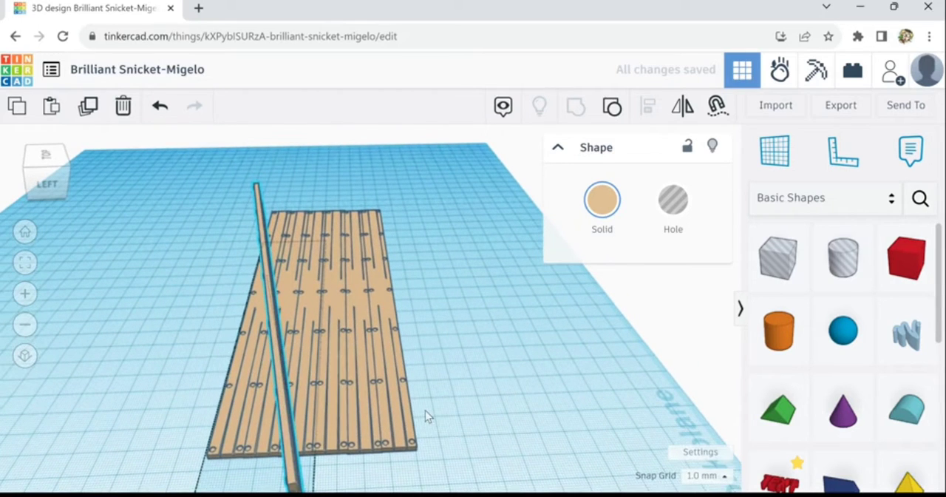
key(Left)
key(Left)
key(Left)
key(Right)
key(Right)
key(Right)
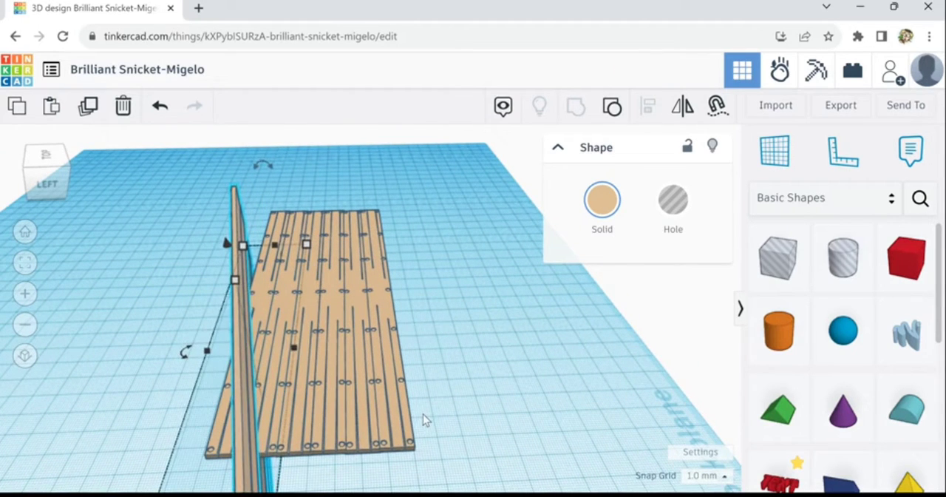
key(Right)
key(Right)
key(Right)
key(Right)
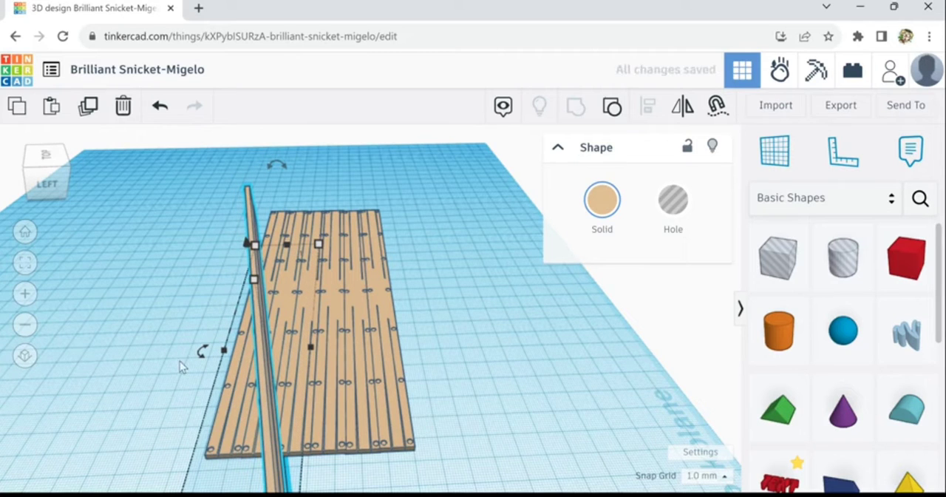
key(Left)
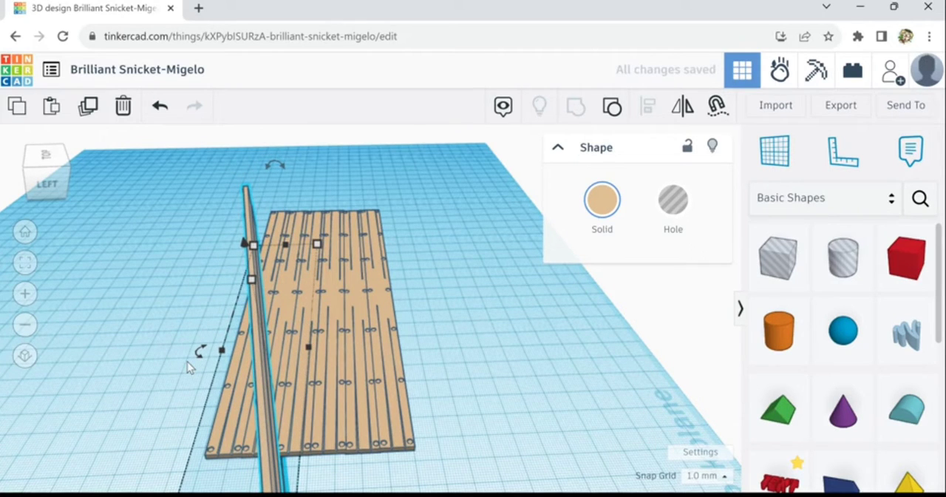
key(Left)
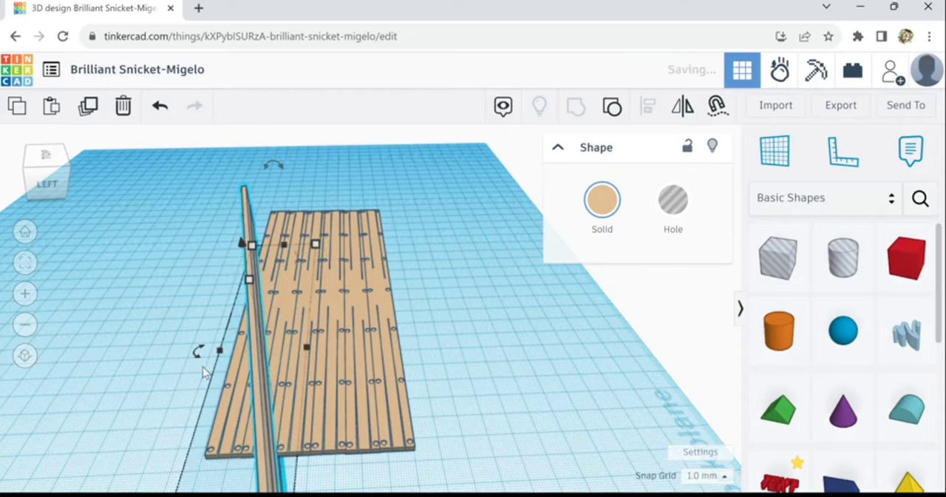
click(228, 333)
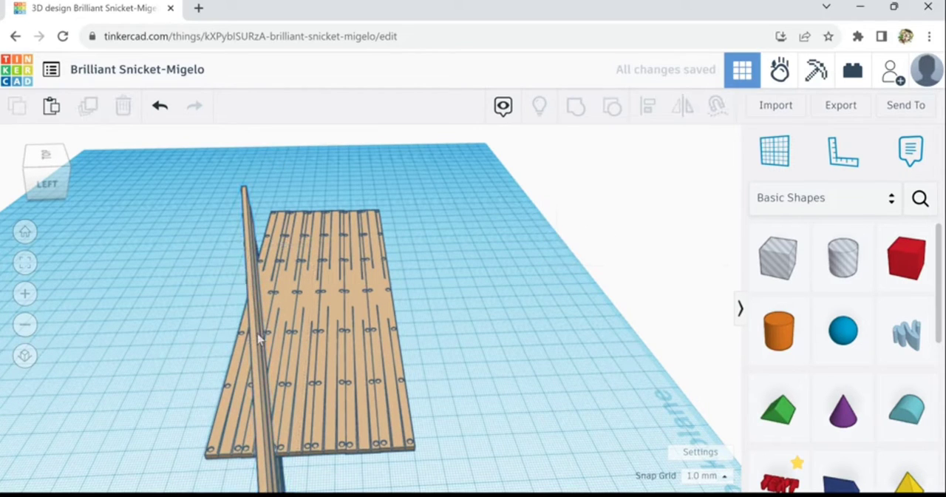
Duplicate the angled upright panel and shift the copy across the deck toward its front side
right_drag(461, 384, 437, 376)
click(233, 322)
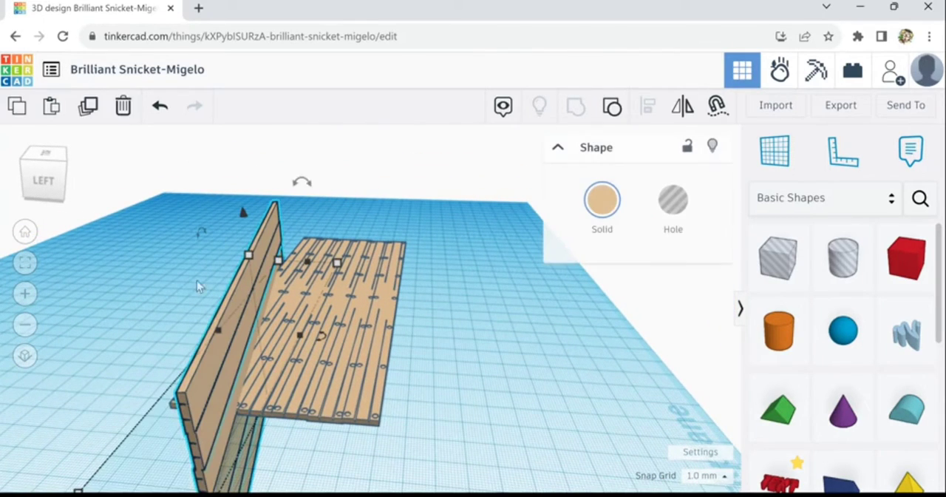
click(89, 108)
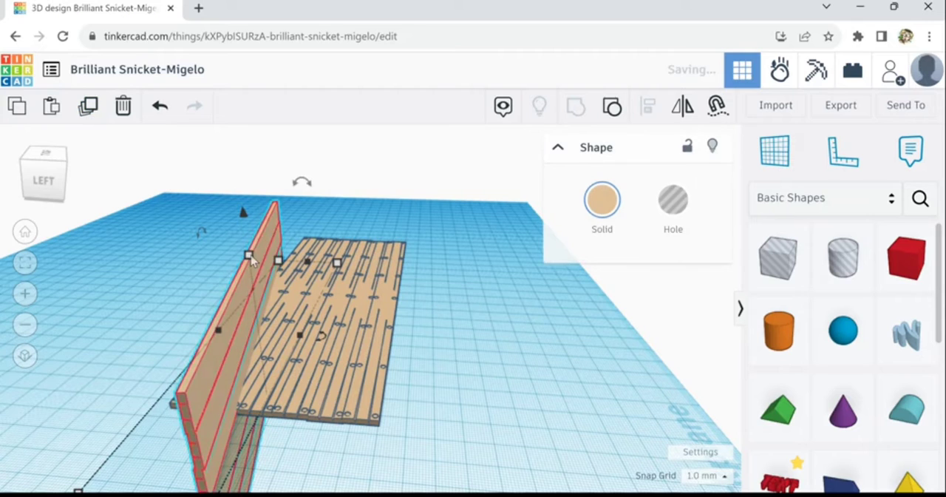
key(Right)
key(Right)
key(Right)
key(Right)
key(Right)
key(Right)
key(Right)
key(Right)
key(Right)
key(Right)
key(Right)
key(Right)
key(Right)
key(Right)
key(Right)
key(Right)
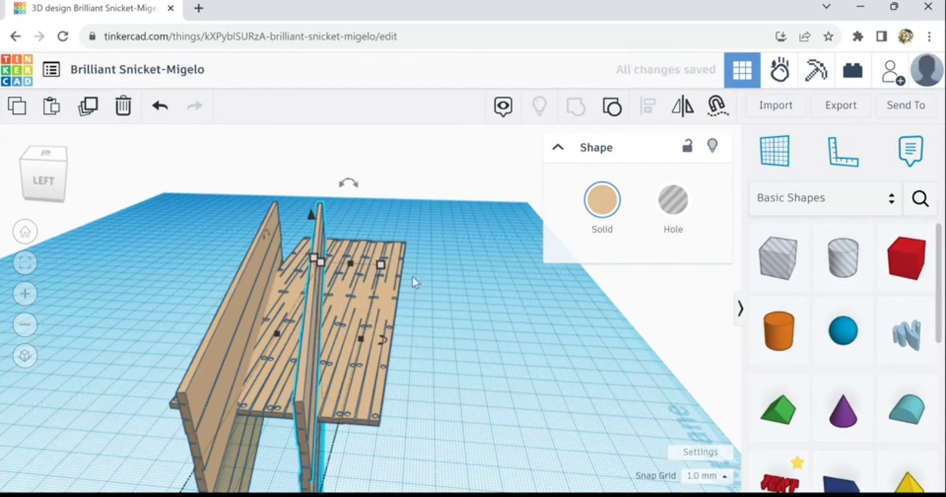
Mirror the copied panel front to back so it angles opposite to the first upright panel
click(681, 107)
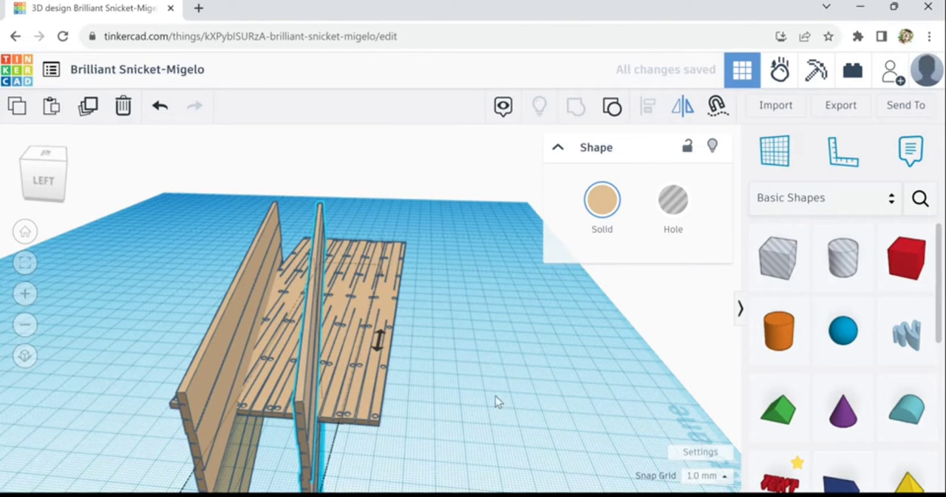
scroll(481, 407, down, 1)
middle_drag(468, 440, 464, 407)
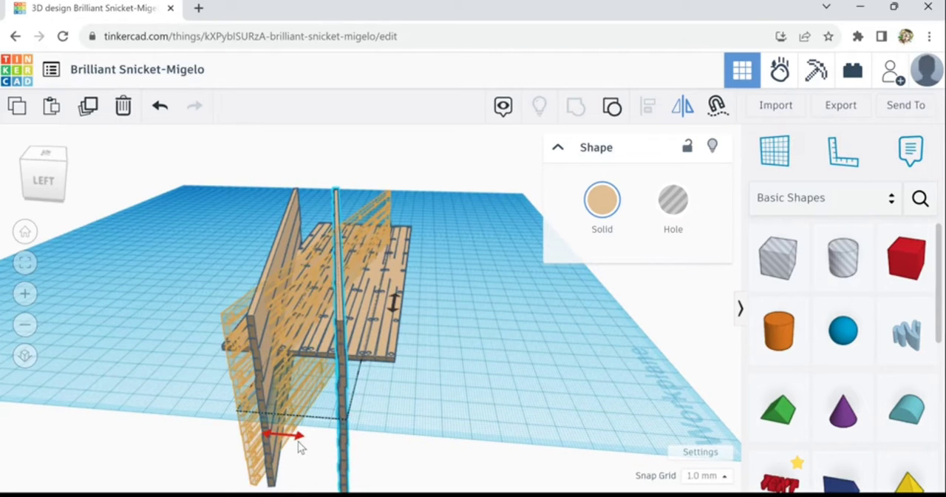
click(298, 439)
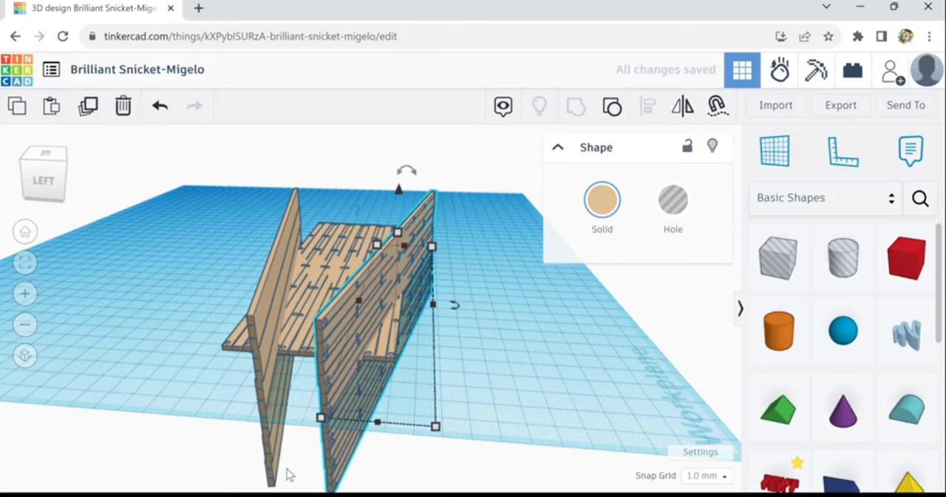
Nudge the mirrored panel across the deck to bring its left end close to the other panel's end
right_drag(287, 469, 326, 491)
key(Left)
key(Left)
key(Left)
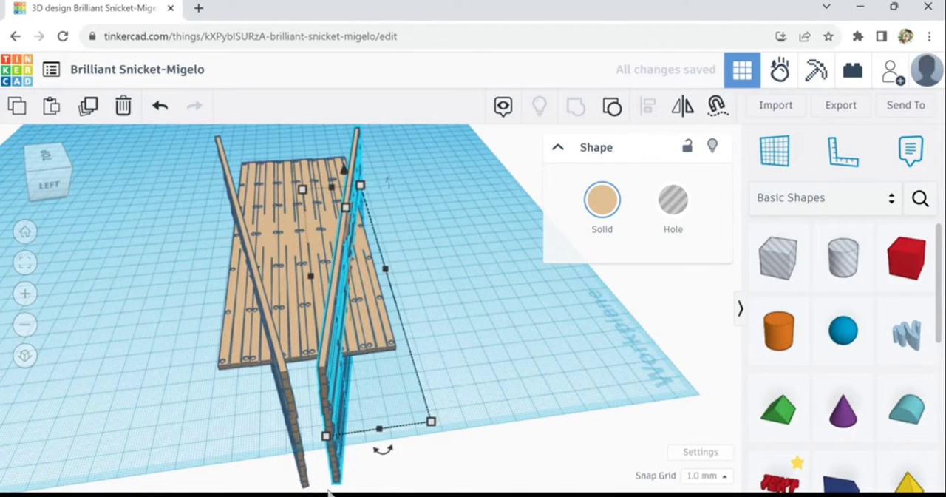
key(Right)
key(Right)
right_drag(235, 409, 212, 423)
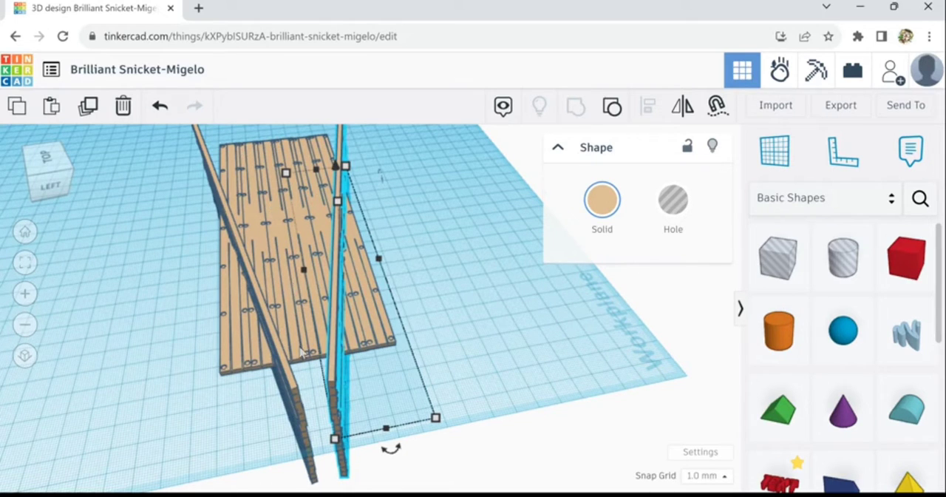
Group the two mirrored upright side panels into a single shape and clear the selection
shift+click(299, 396)
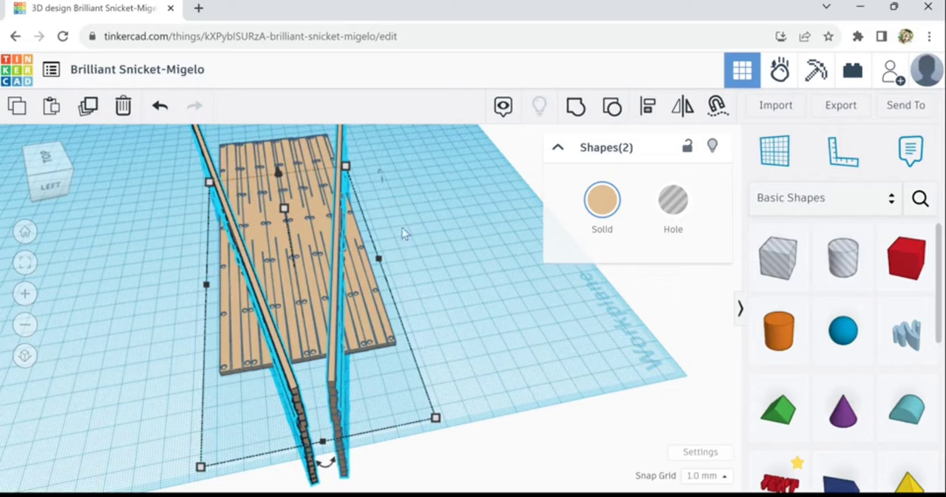
click(576, 108)
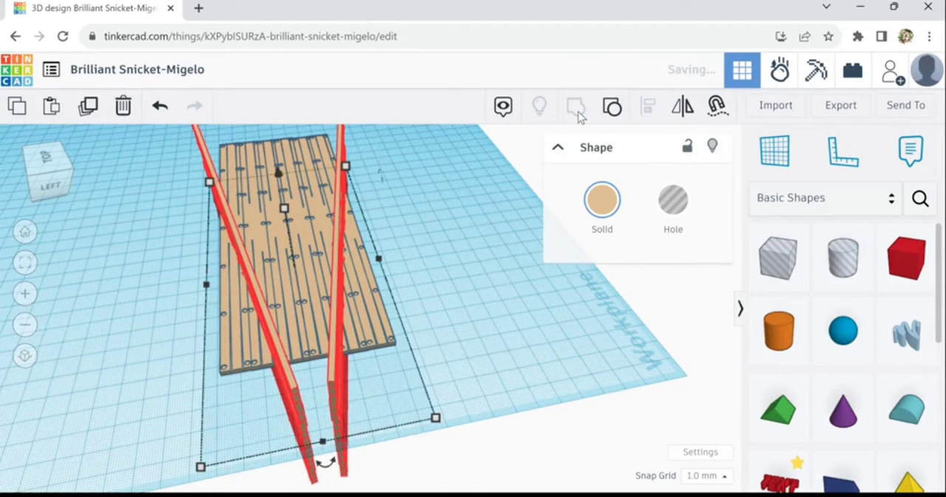
click(422, 350)
Align the grouped side panels and the deck on their common centre line across the deck's width, and clear the selection
click(366, 342)
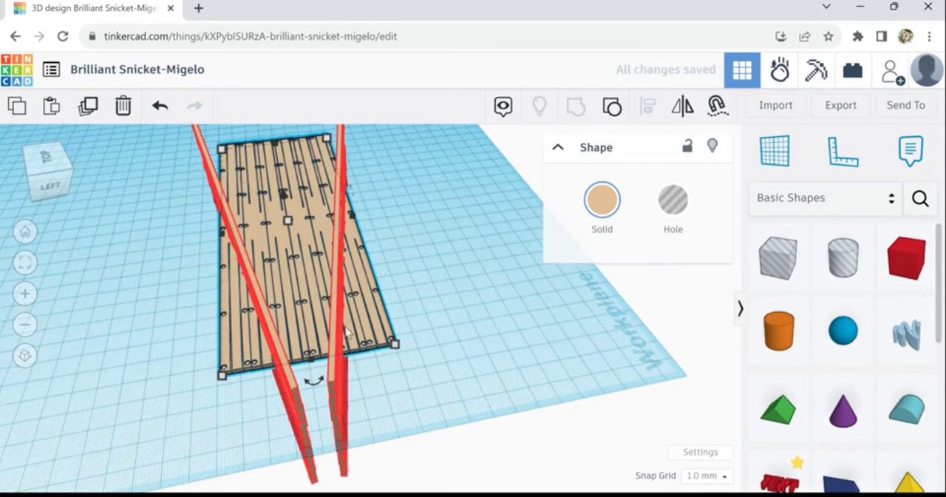
drag(391, 412, 249, 326)
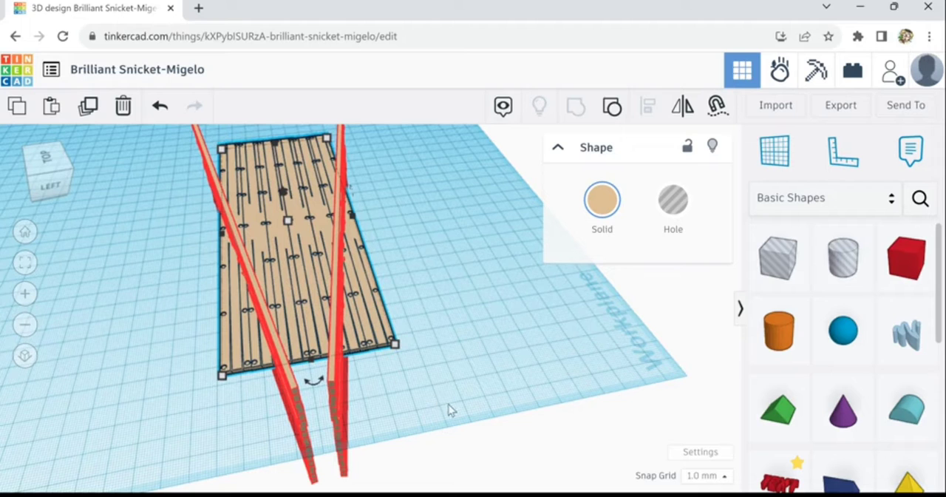
right_drag(451, 410, 382, 402)
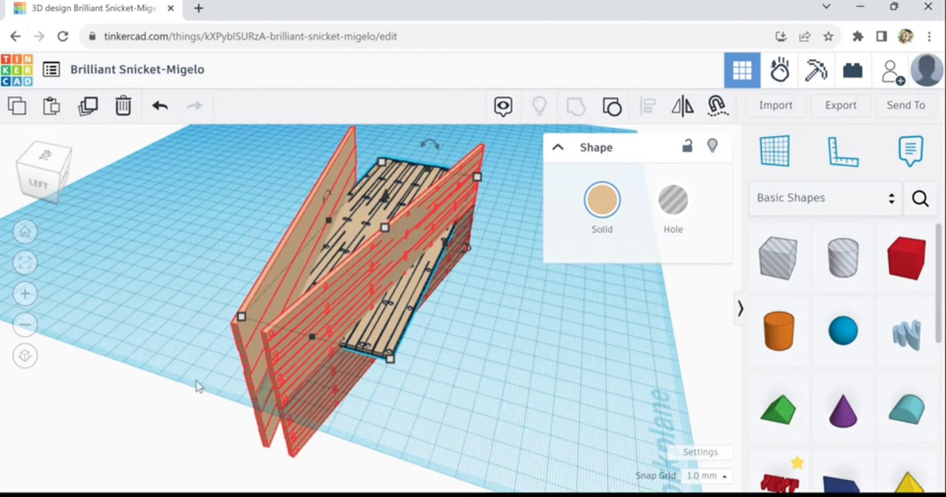
right_drag(198, 386, 253, 391)
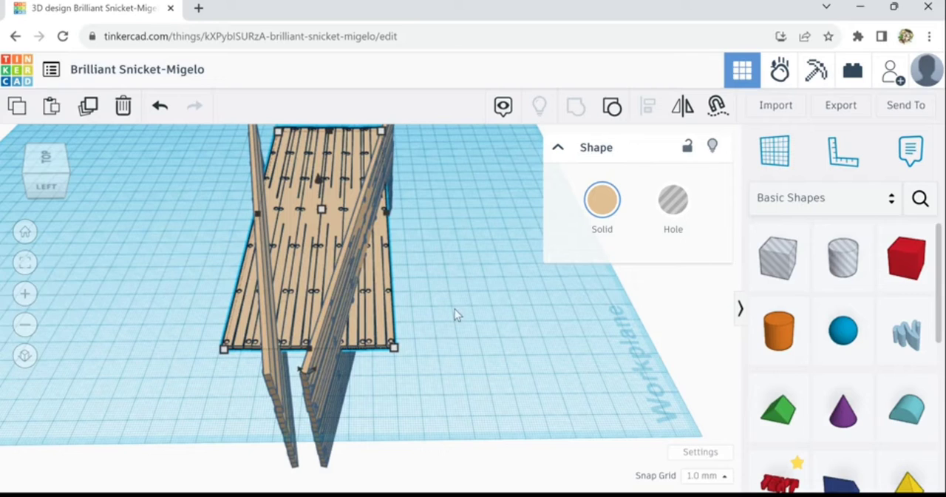
drag(445, 308, 251, 392)
drag(304, 348, 303, 369)
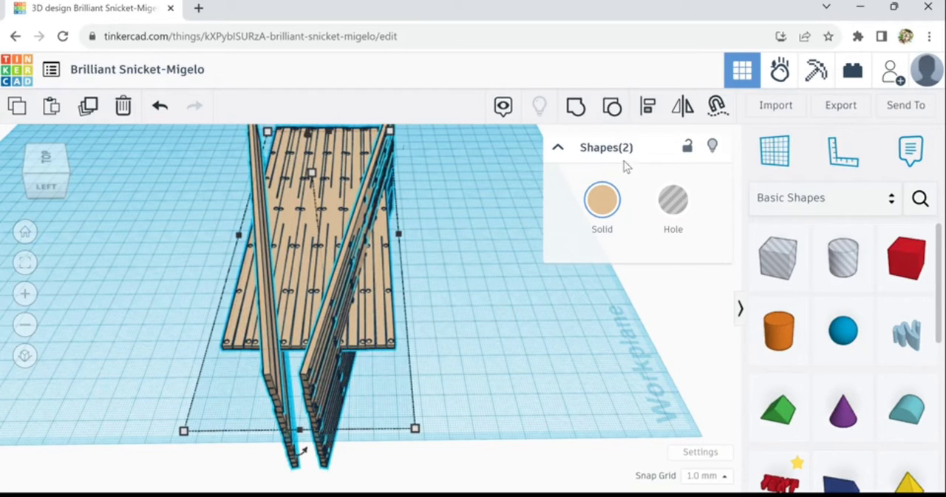
click(648, 116)
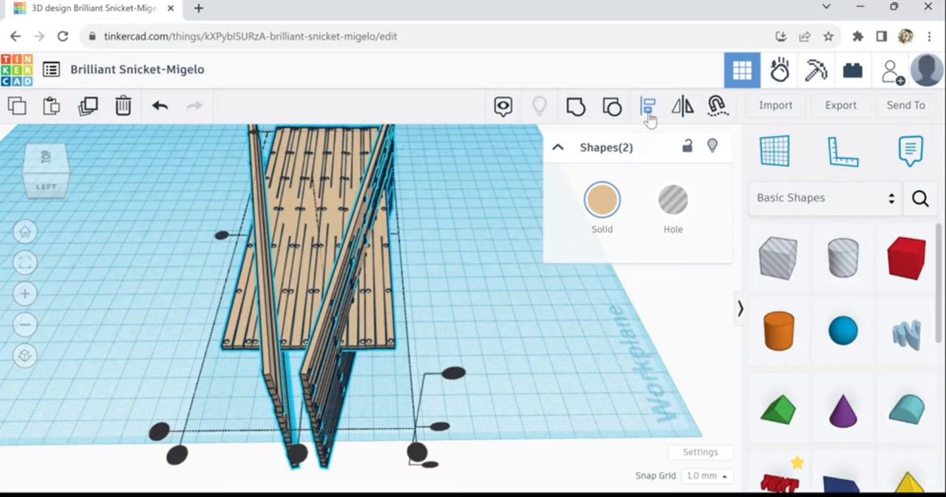
click(296, 454)
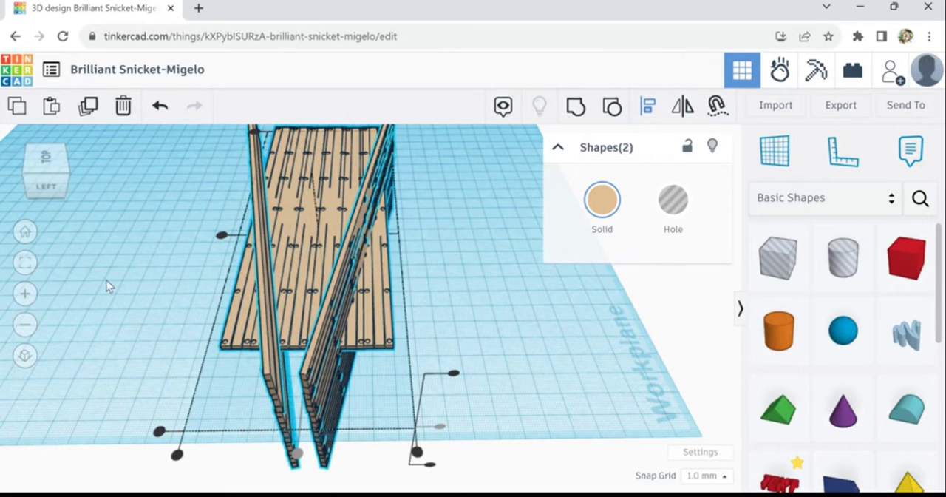
click(187, 304)
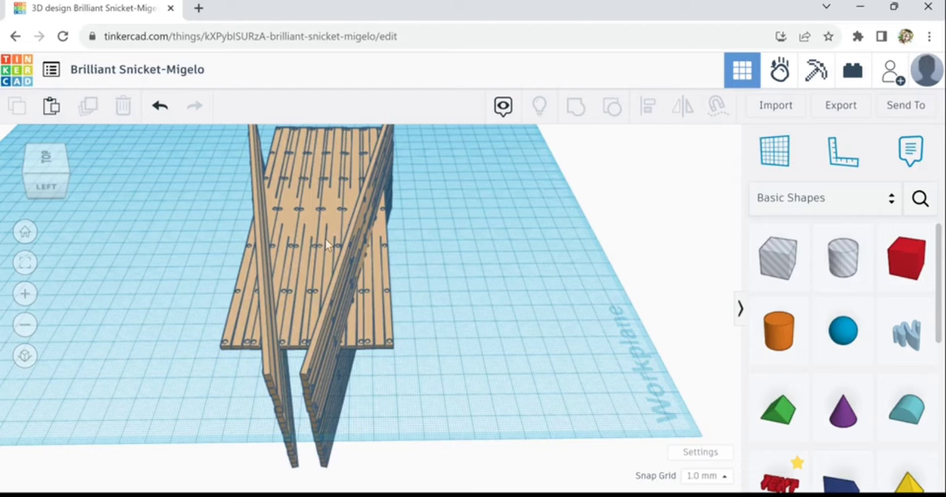
Duplicate the deck in place and rotate the copy 90° about its long axis so it stands upright
click(341, 316)
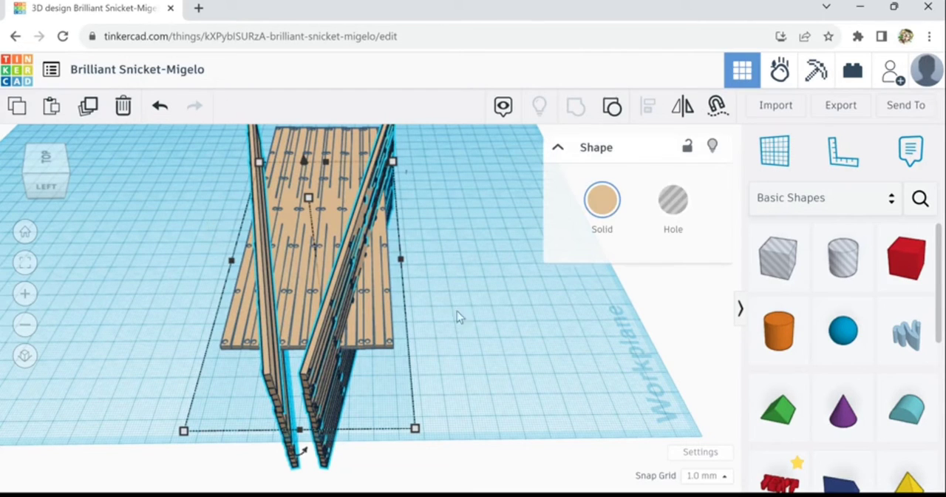
click(333, 207)
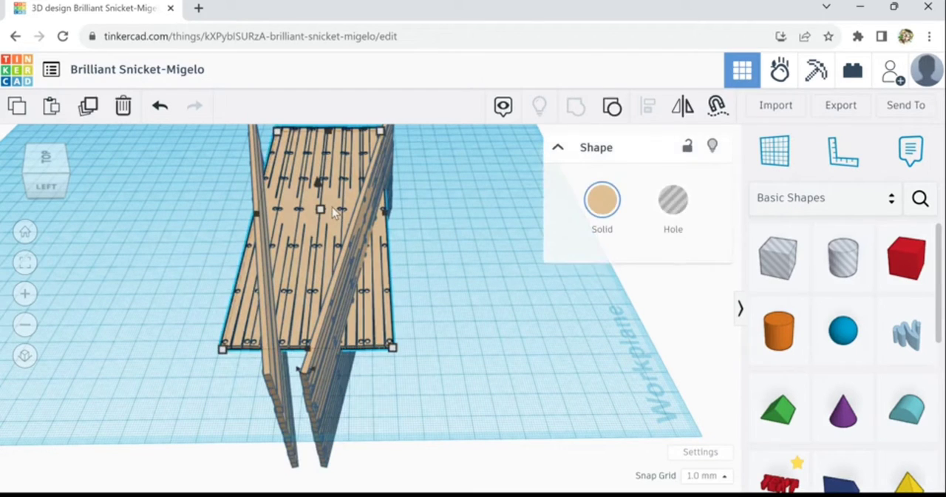
click(88, 105)
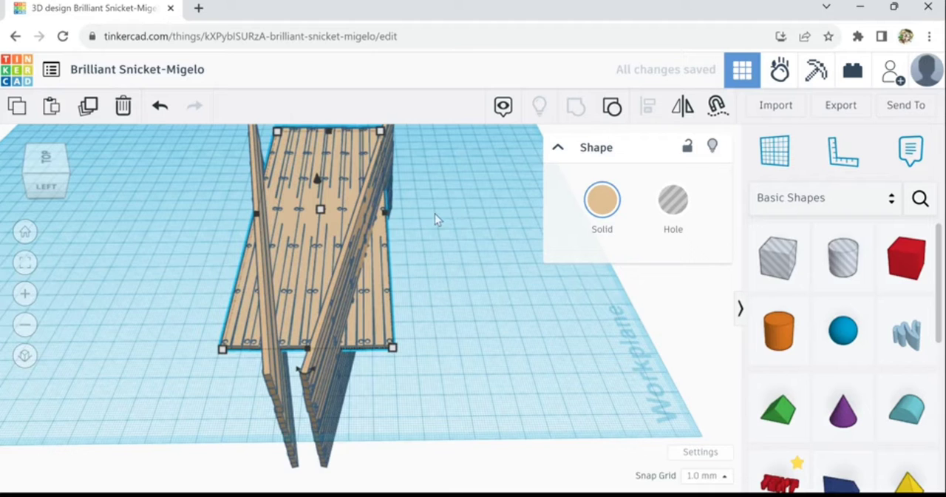
right_drag(438, 208, 448, 291)
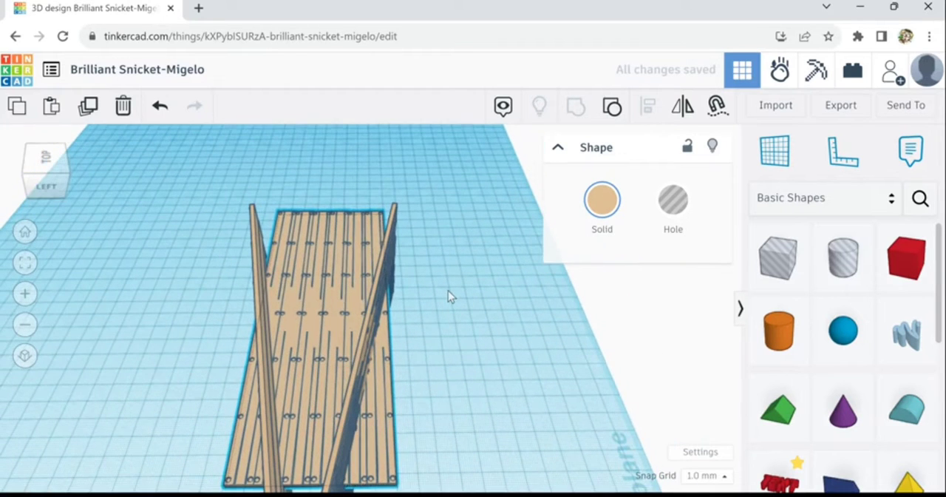
click(356, 252)
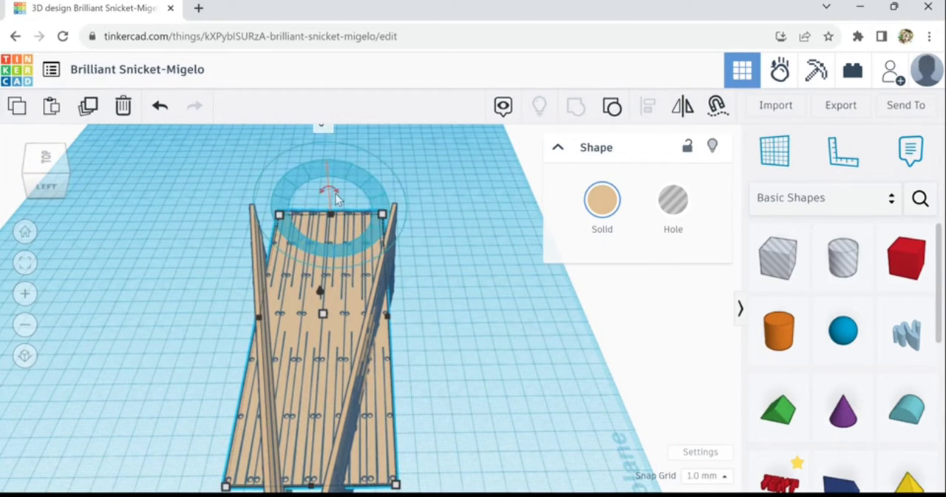
drag(332, 191, 303, 220)
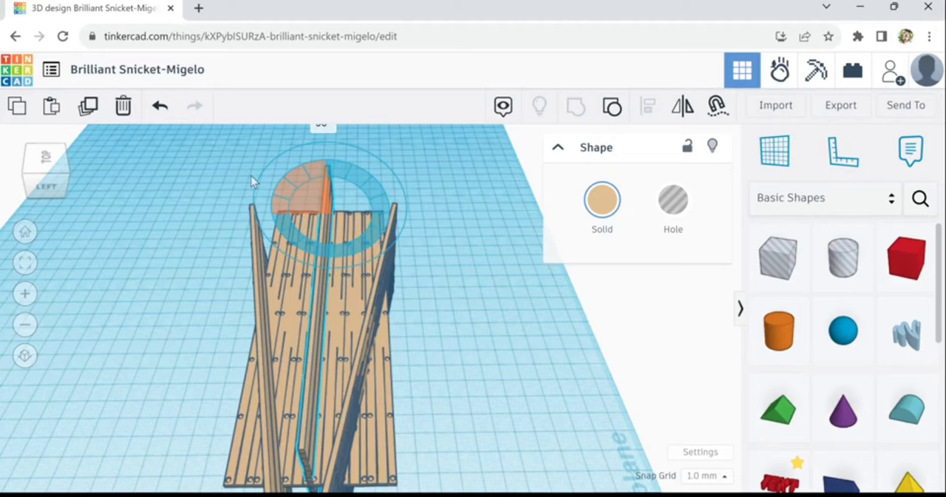
drag(251, 181, 300, 239)
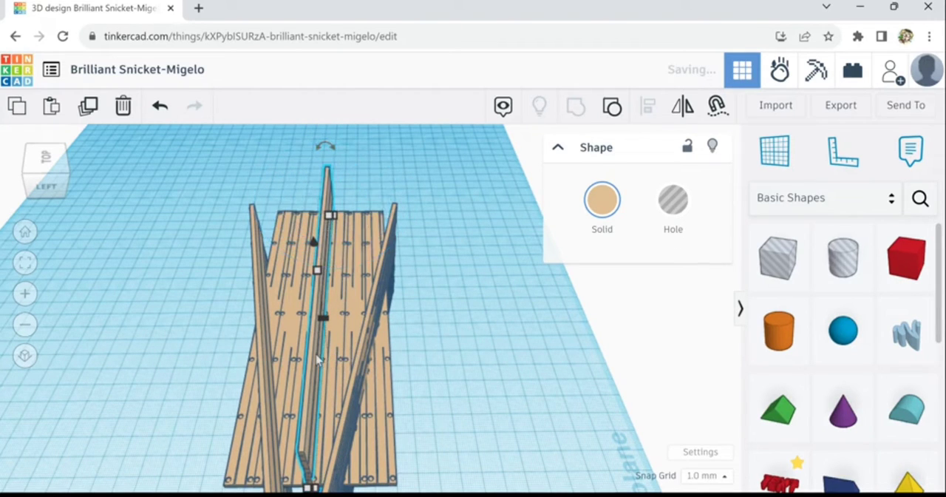
Turn the upright copy 90° so it runs crosswise, and place it centred across the deck's far end
drag(318, 360, 538, 303)
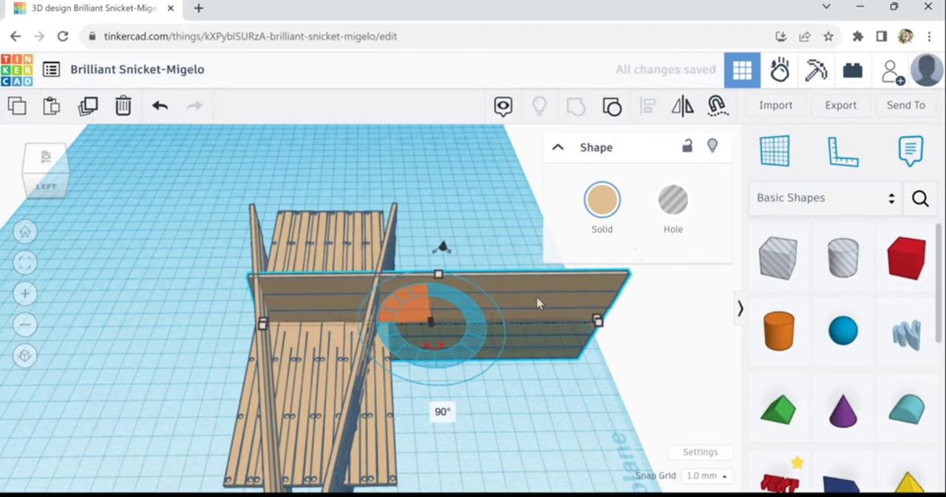
drag(453, 274, 395, 190)
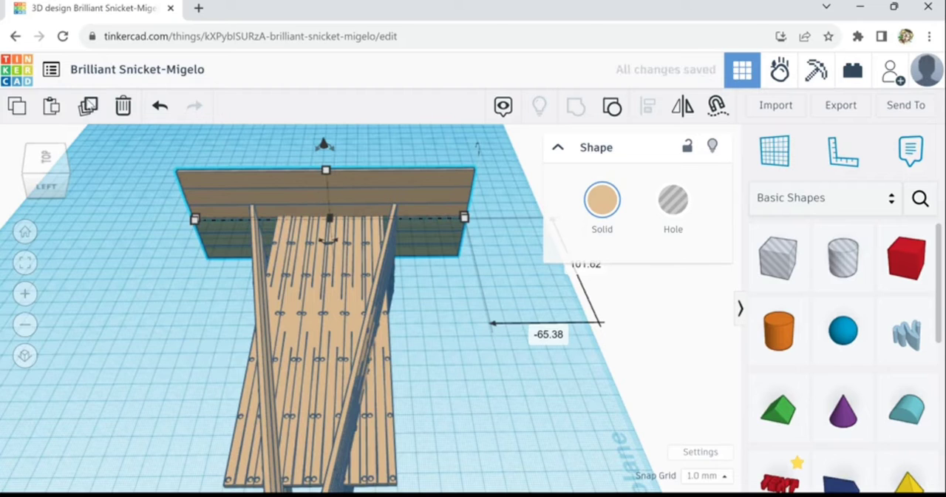
Duplicate the far end panel without repeating its earlier rotation, and shift the copy along the deck toward the near end
click(88, 107)
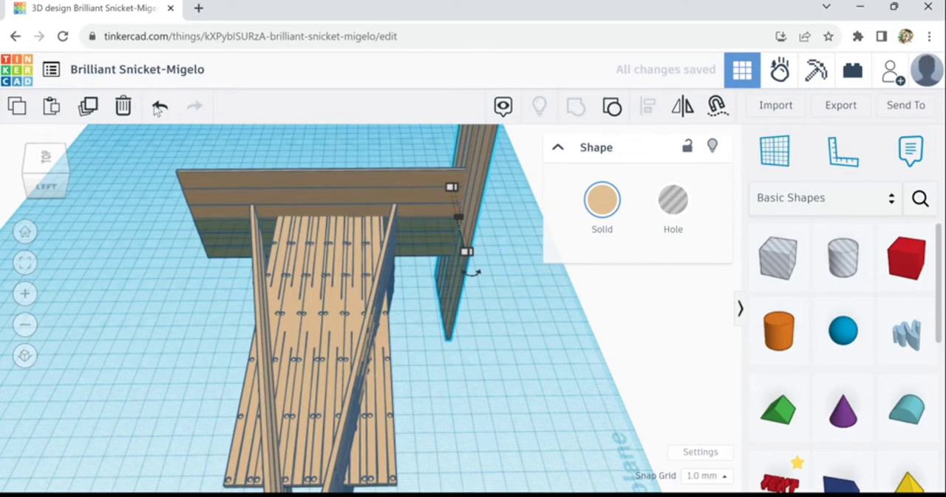
click(123, 106)
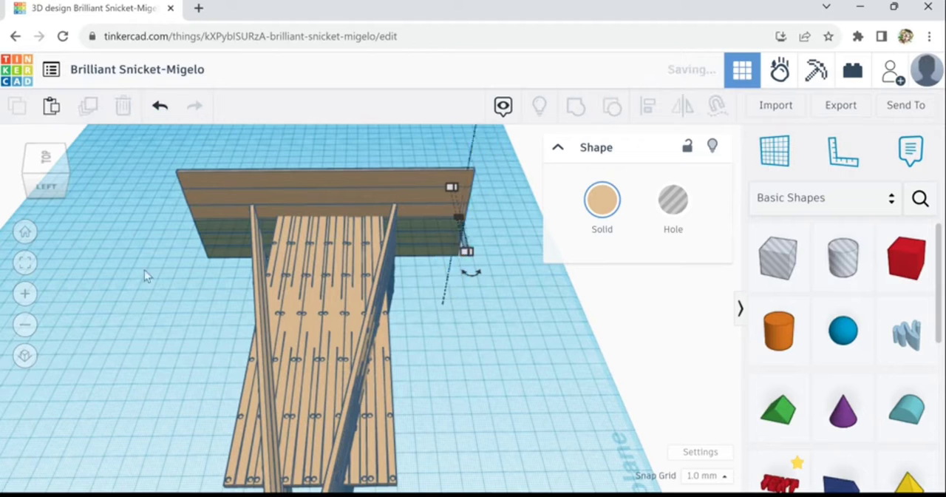
click(289, 202)
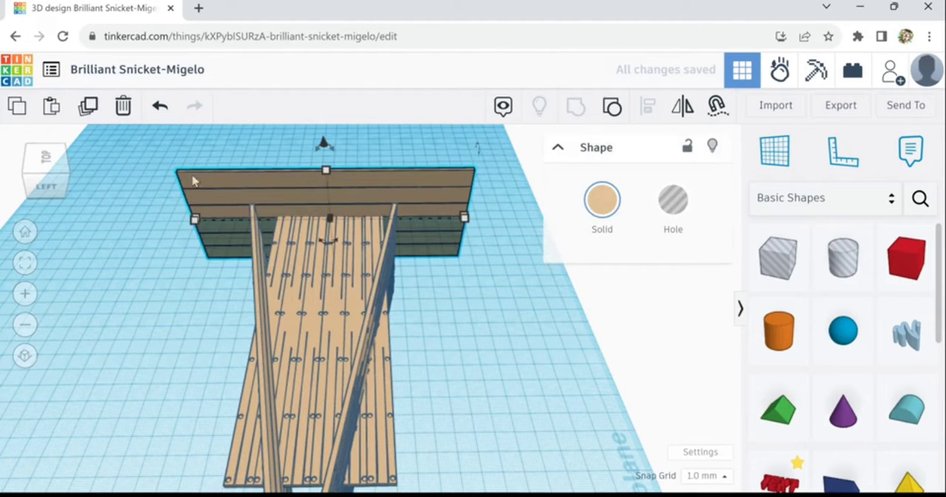
click(89, 114)
key(Down)
key(Down)
key(Down)
key(Down)
key(Down)
key(Down)
key(Down)
key(Down)
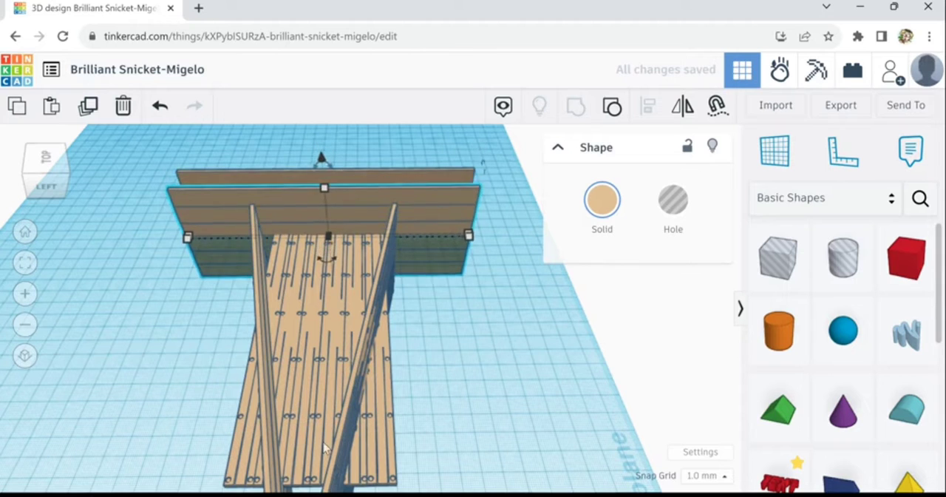
key(Down)
key(Down)
key(Down)
key(Down)
key(Down)
key(Down)
key(Down)
key(Down)
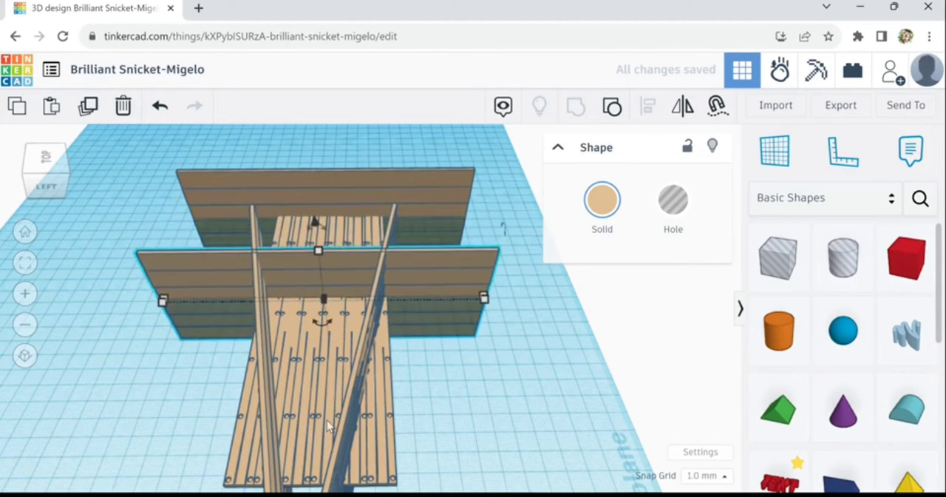
key(Down)
key(Down)
key(Down)
key(Down)
key(Down)
key(Down)
key(Down)
key(Down)
key(Down)
key(Down)
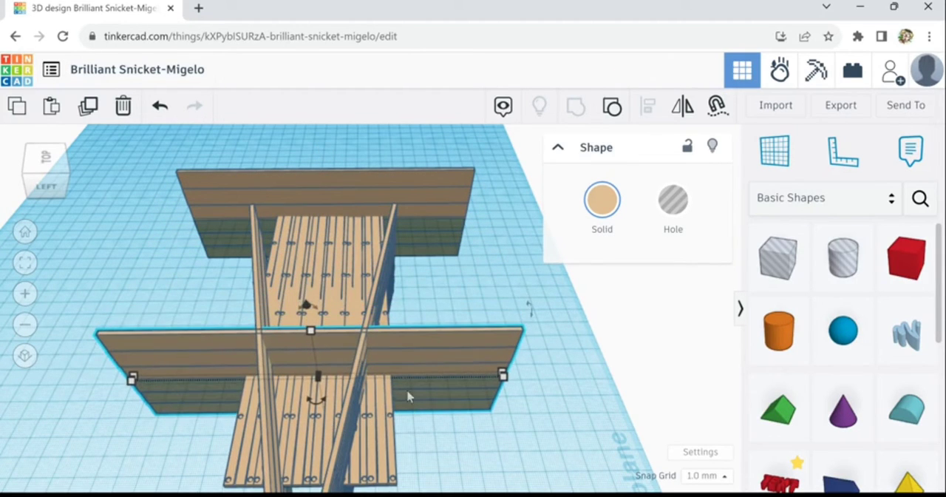
Turn the copied end panel around so its grooved plank face points outward from the deck
scroll(451, 412, down, 1)
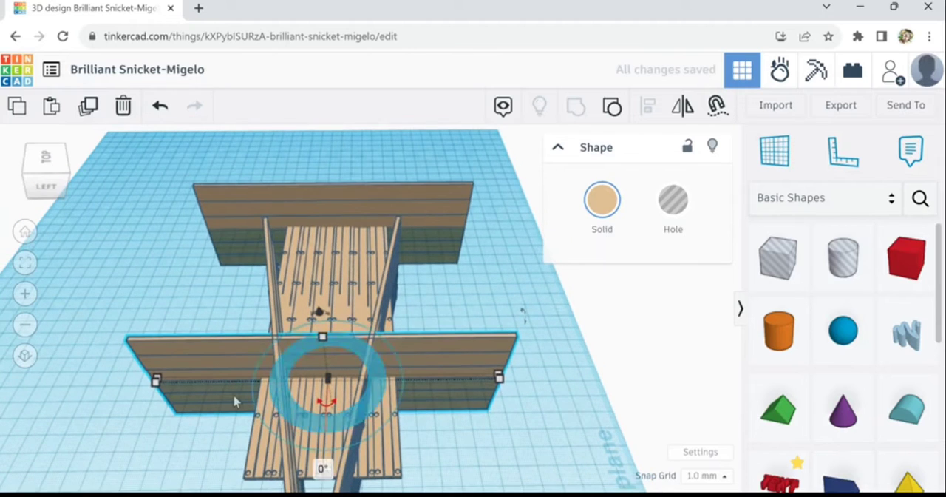
mouse_move(499, 378)
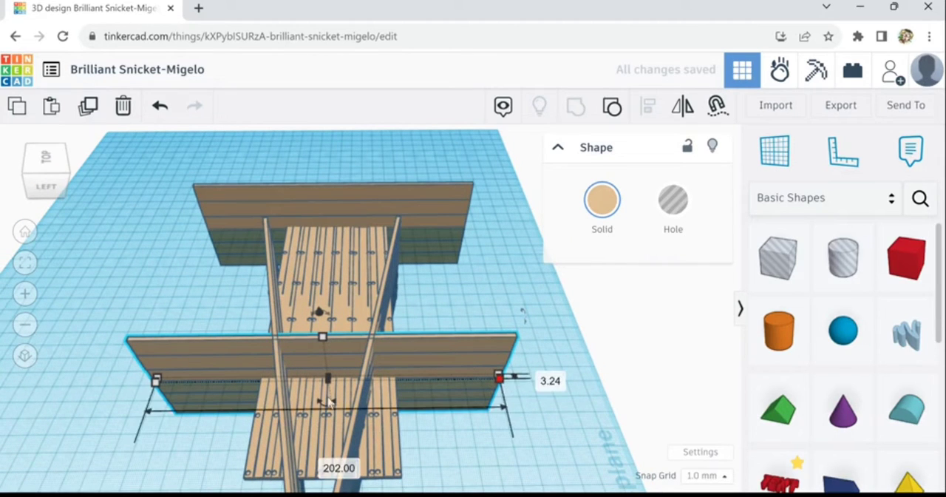
drag(329, 406, 341, 362)
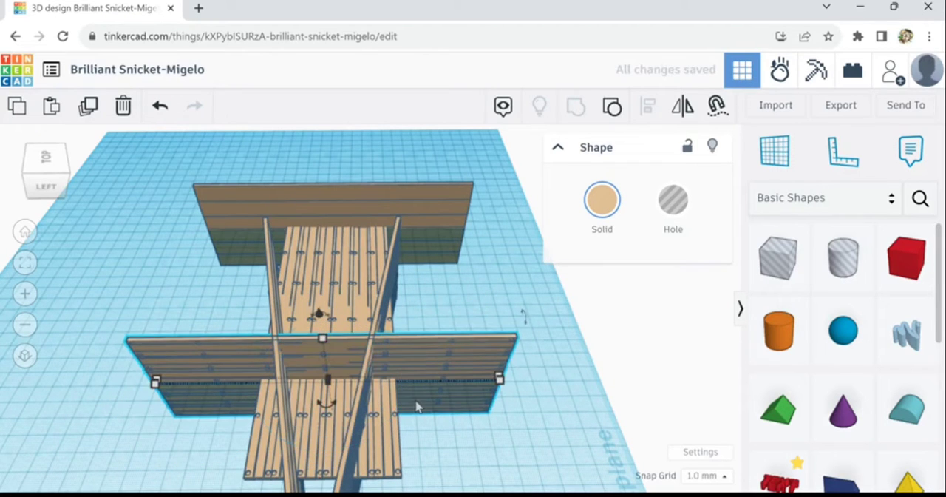
Nudge the turned end panel along the deck to the deck's near edge
key(Down)
key(Down)
key(Down)
key(Down)
key(Down)
key(Down)
key(Down)
key(Down)
key(Down)
key(Down)
key(Down)
key(Down)
key(Down)
key(Down)
key(Down)
key(Down)
key(Down)
key(Down)
key(Down)
key(Down)
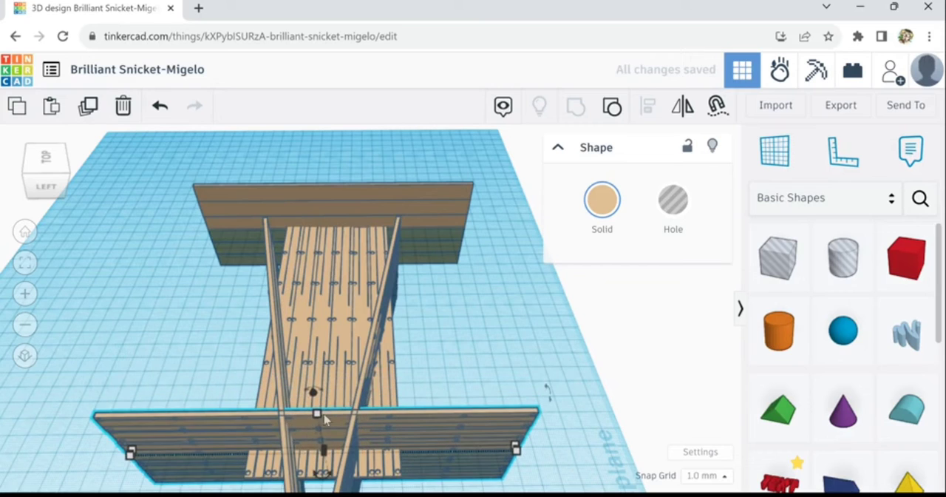
key(Down)
key(Down)
key(Down)
key(Down)
key(Down)
key(Down)
key(Down)
key(Down)
key(Down)
key(Down)
key(Down)
key(Down)
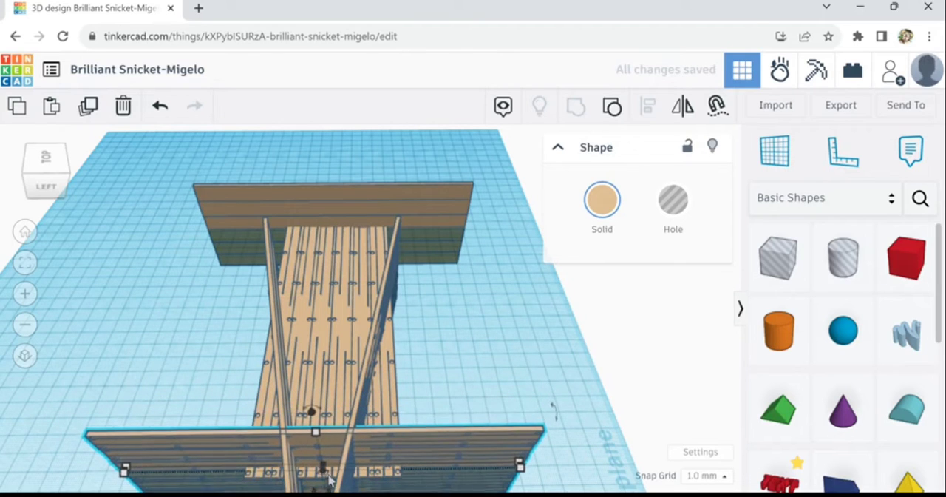
key(Down)
key(Down)
key(Down)
key(Down)
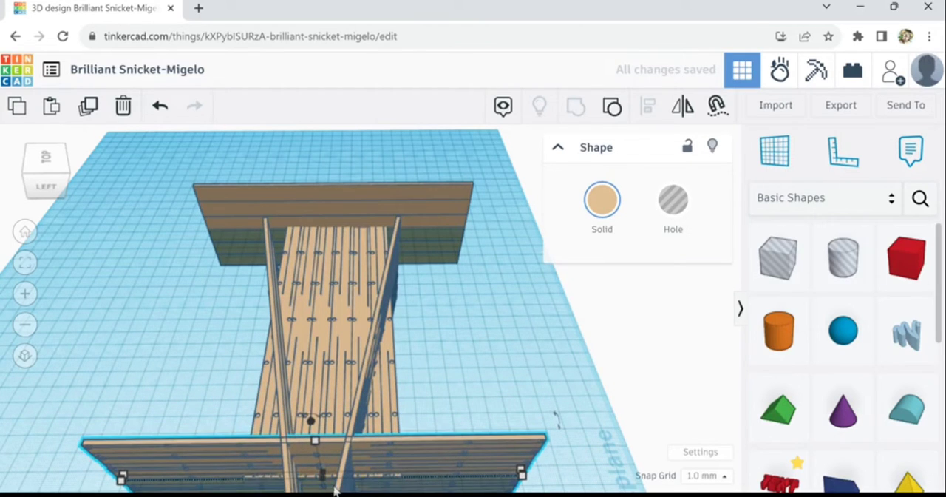
Examine how the near end panel lines up with the deck's edge and the two angled side walls
right_drag(480, 396, 503, 380)
click(362, 447)
scroll(361, 452, up, 1)
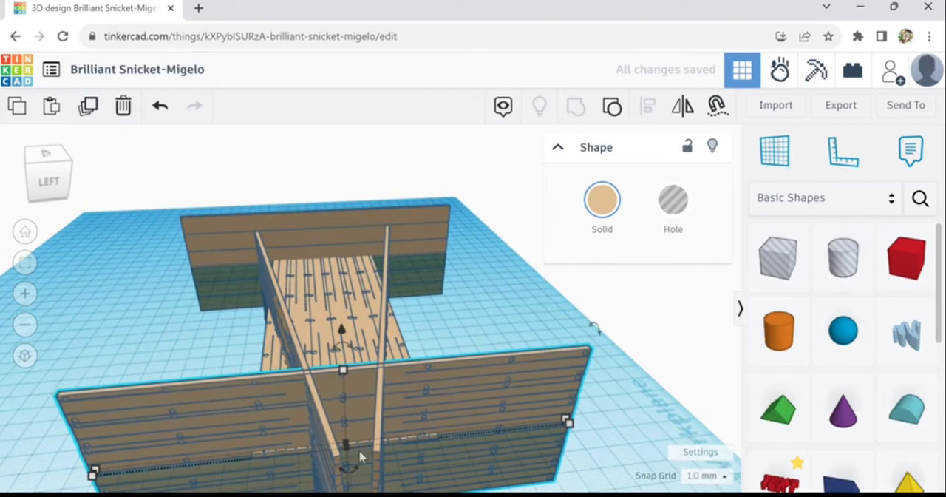
scroll(360, 457, up, 2)
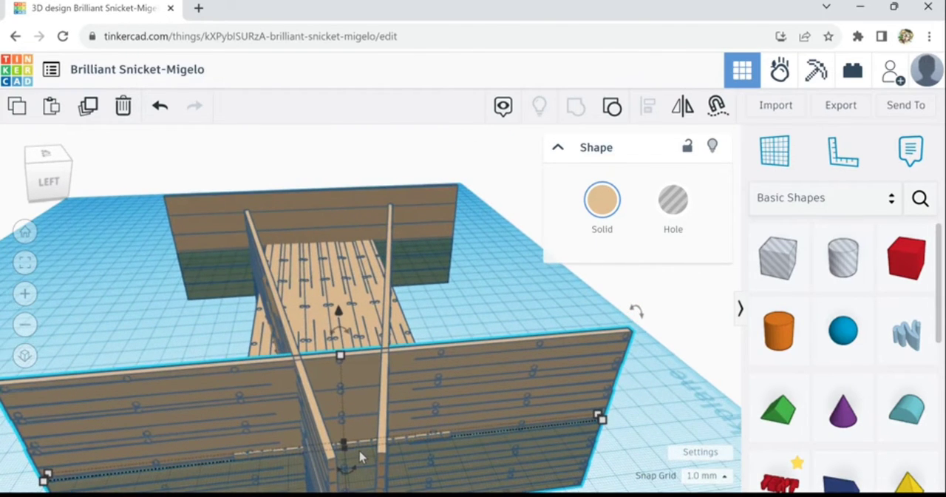
scroll(360, 457, up, 1)
scroll(380, 448, up, 1)
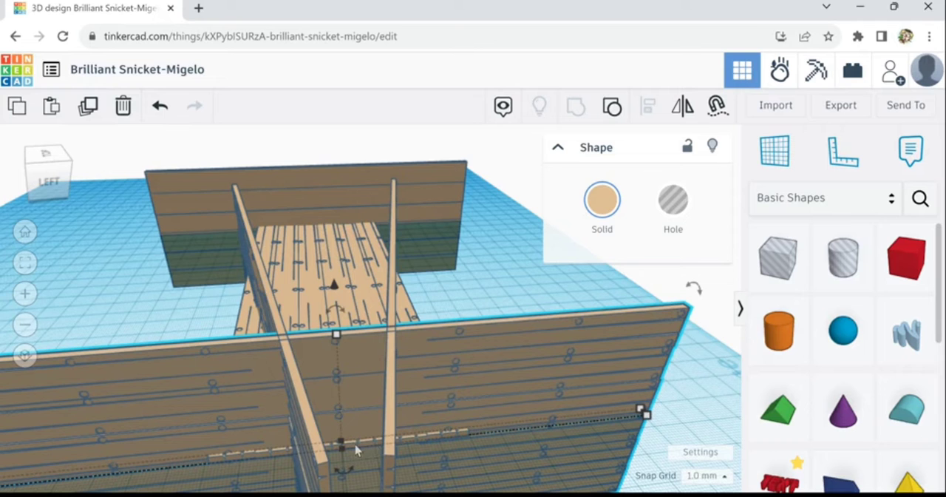
right_drag(488, 263, 479, 279)
scroll(479, 279, down, 3)
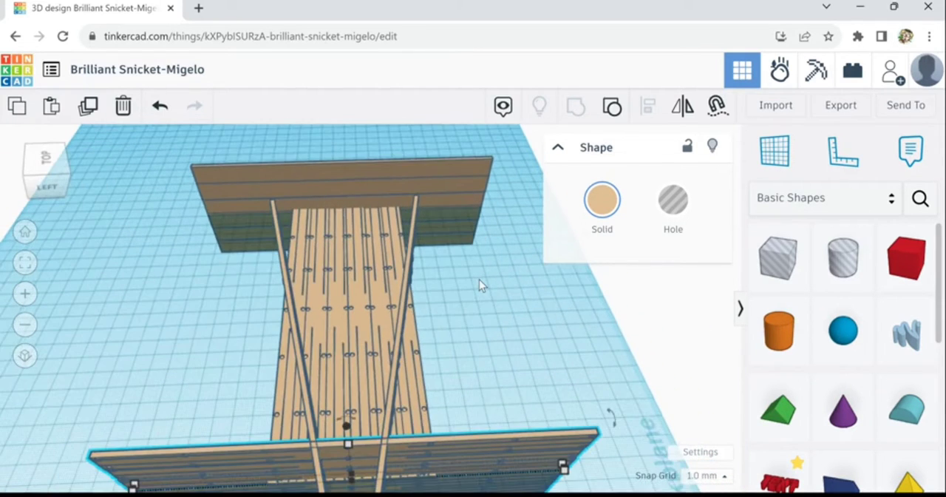
Nudge the far end panel outward along the deck toward its far edge
click(374, 193)
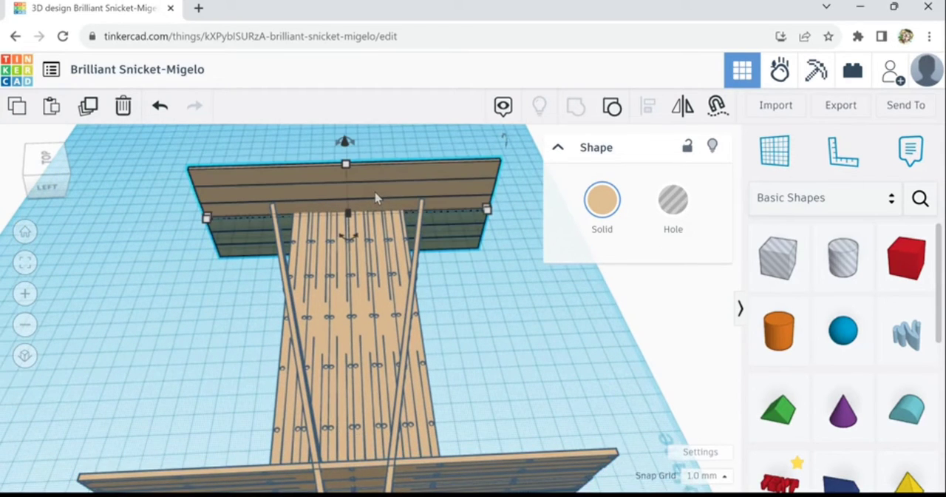
key(Up)
key(Up)
key(Up)
key(Up)
key(Up)
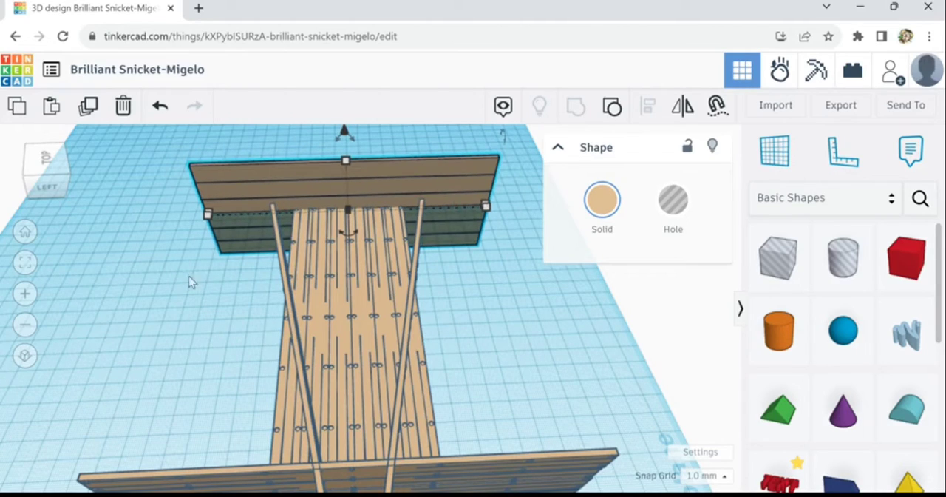
Duplicate the near end panel and turn the copy perpendicular to it, running along the deck's length
right_drag(175, 274, 258, 326)
click(336, 343)
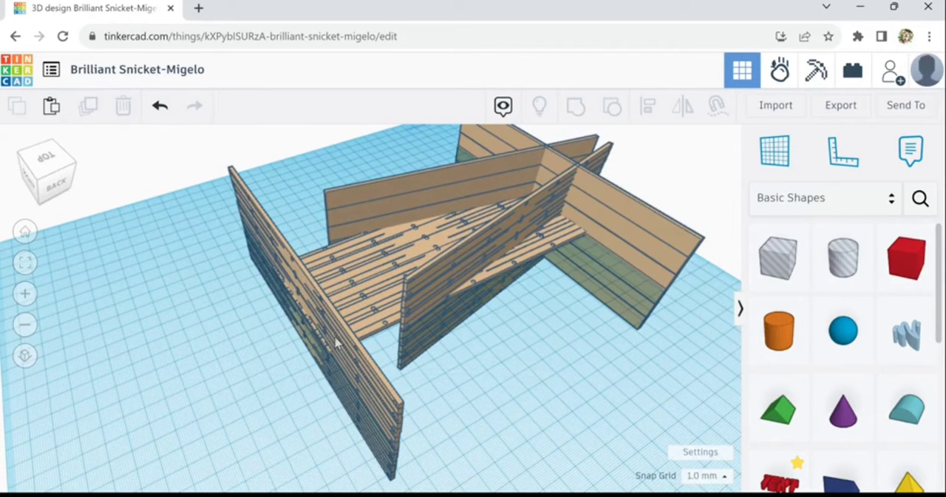
click(318, 328)
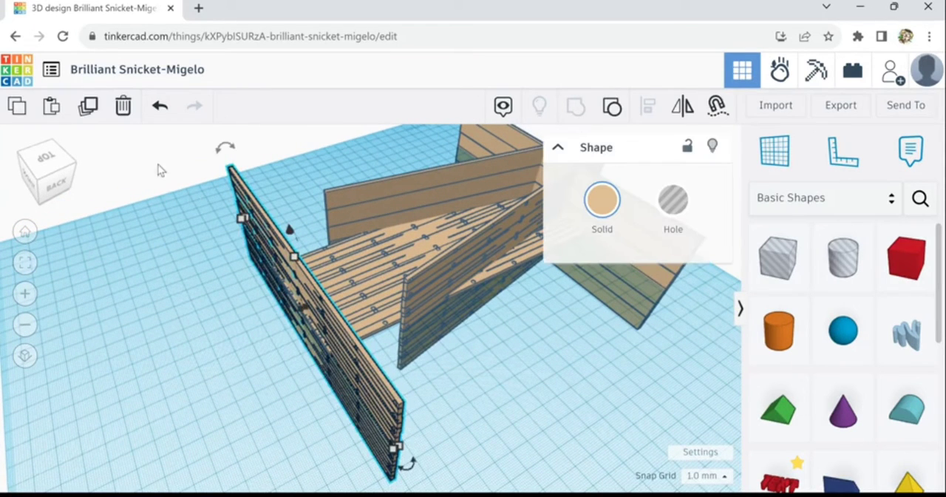
click(89, 107)
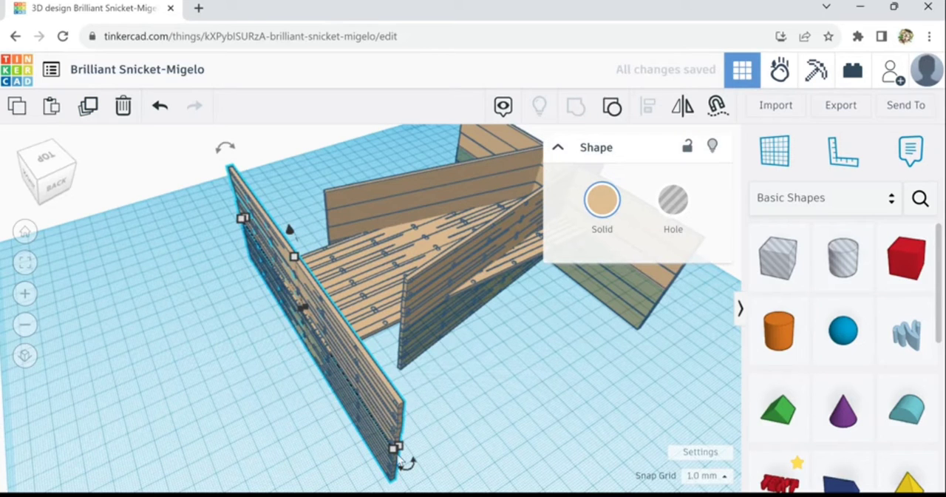
drag(413, 467, 446, 242)
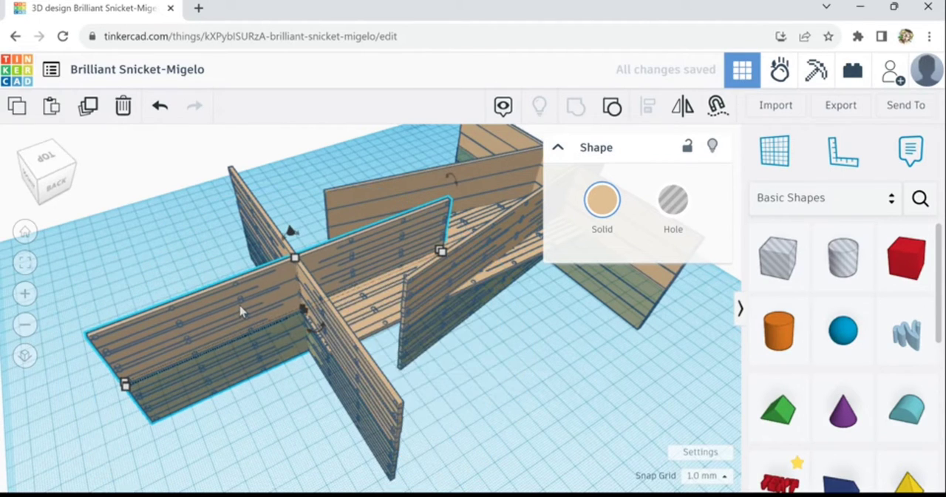
Shift the turned copy sideways across the deck to the near end of the back-side angled wall
key(Down)
key(Down)
key(Down)
key(Down)
key(Down)
key(Down)
key(Down)
key(Down)
key(Down)
key(Down)
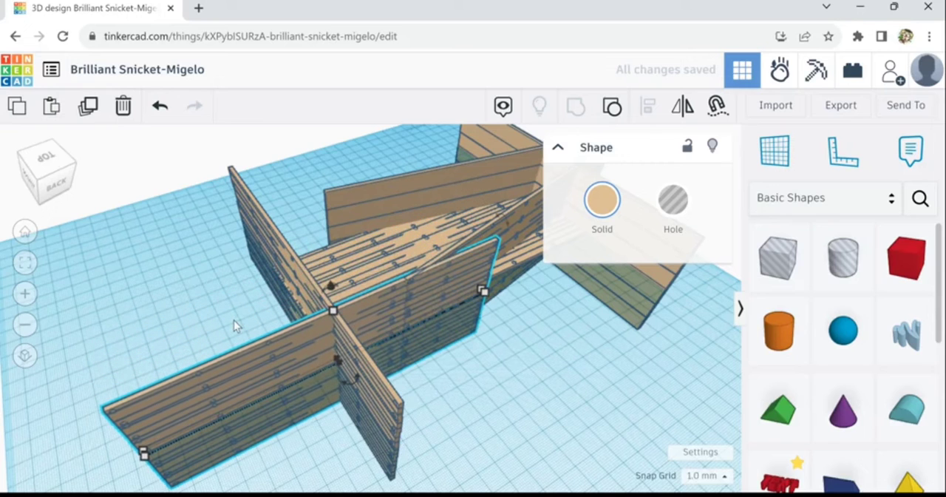
Slide the turned copy outward beyond the near end panel until its inner end reaches the end of the angled wall
key(Left)
key(Left)
key(Left)
key(Left)
key(Left)
key(Left)
key(Left)
key(Left)
key(Left)
key(Left)
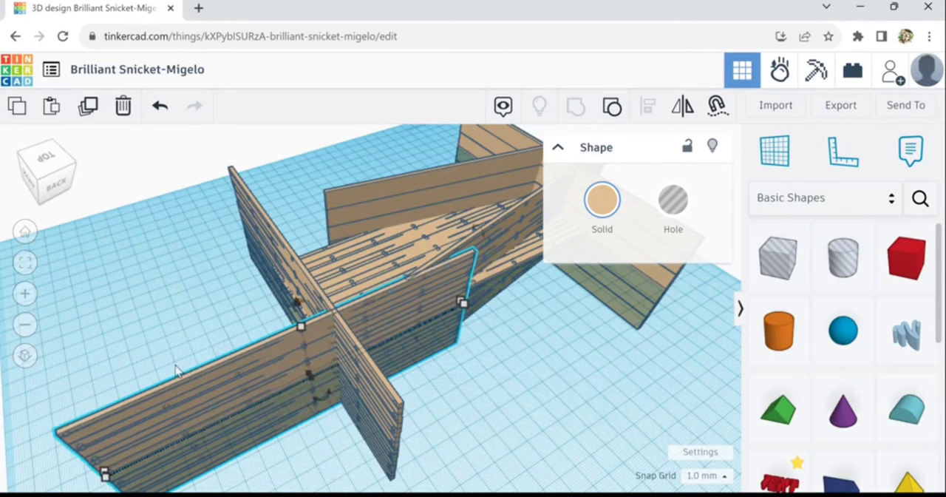
key(Left)
key(Left)
key(Left)
key(Left)
key(Left)
key(Left)
key(Left)
key(Left)
key(Left)
key(Left)
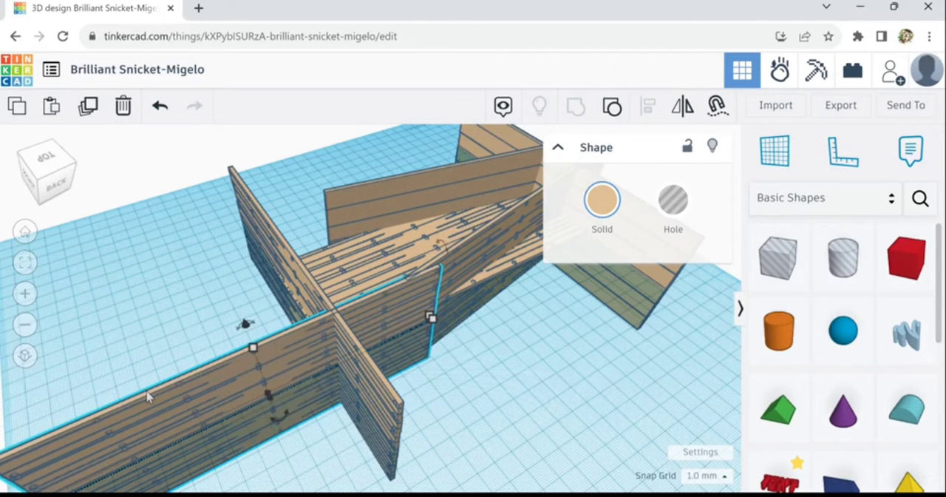
key(Left)
key(Left)
key(Left)
key(Left)
key(Left)
key(Left)
key(Left)
key(Left)
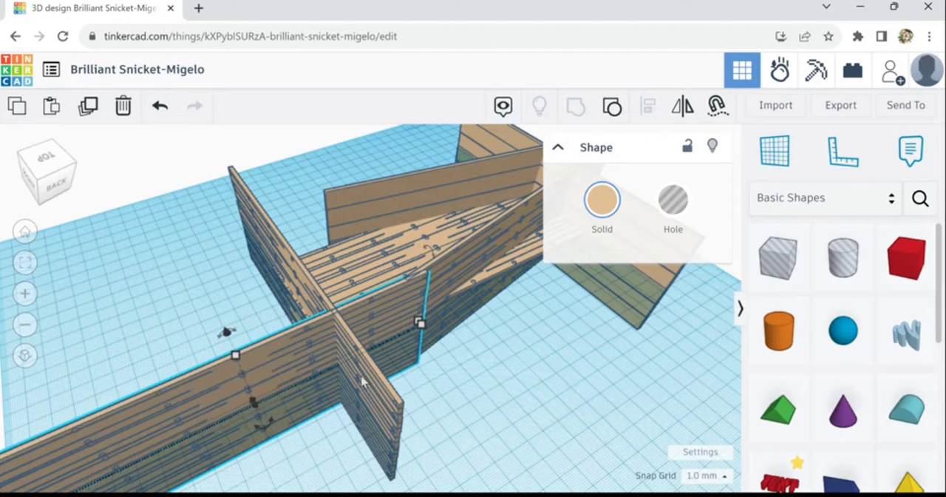
key(Left)
key(Left)
key(Left)
Fine-tune the side panel lengthwise so its inner end lines up with the near end of the angled wall
right_drag(528, 380, 336, 380)
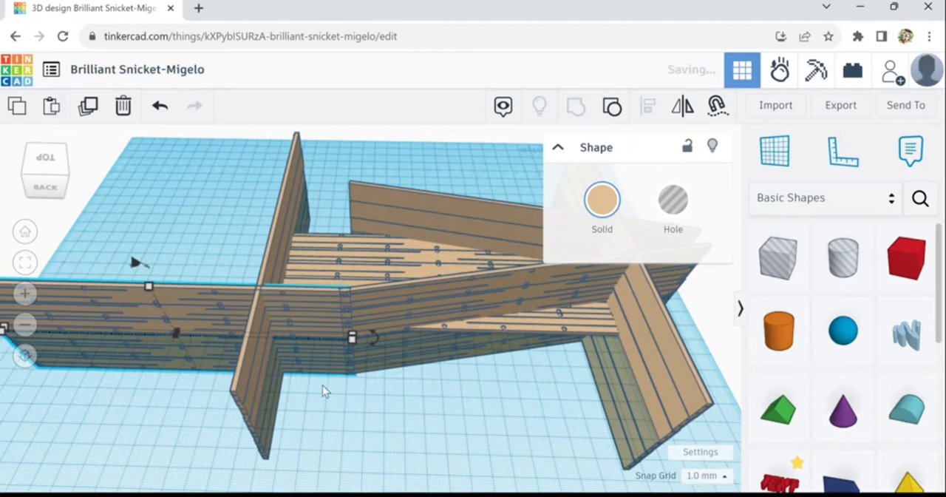
scroll(347, 338, up, 2)
scroll(348, 338, up, 1)
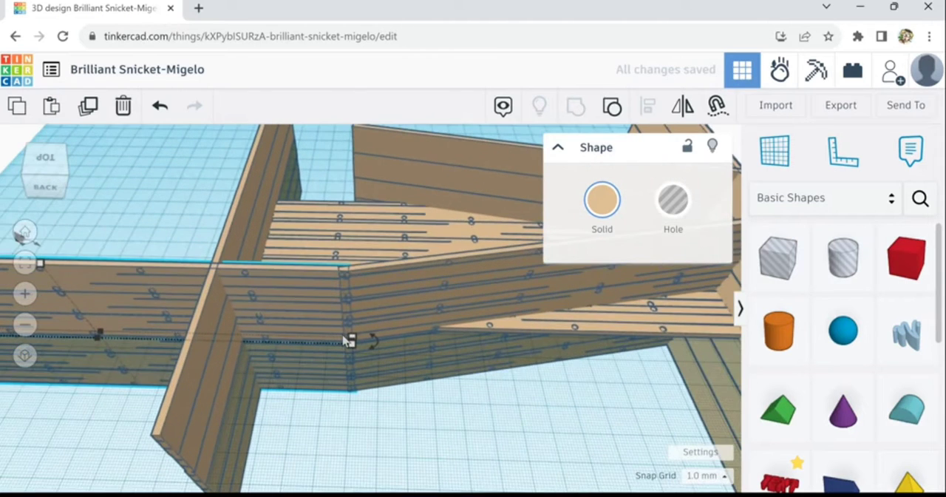
scroll(345, 339, up, 1)
scroll(346, 340, up, 1)
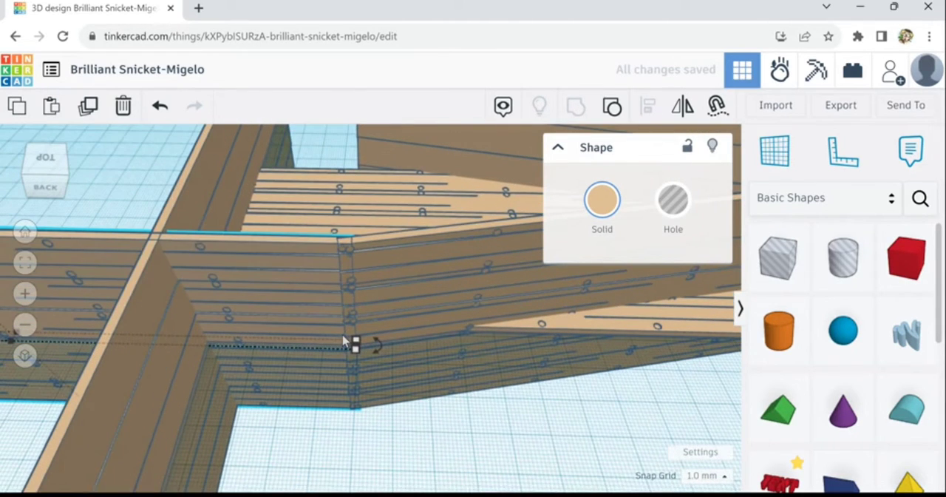
key(Right)
key(Right)
key(Right)
key(Right)
key(Right)
key(Right)
key(Right)
key(Right)
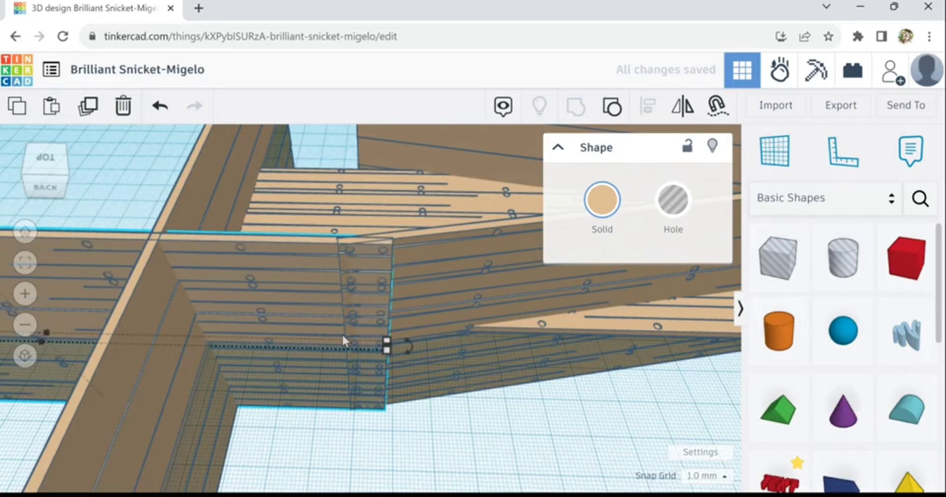
key(Left)
key(Left)
key(Left)
key(Left)
key(Left)
key(Left)
key(Left)
key(Left)
key(Left)
key(Left)
key(Right)
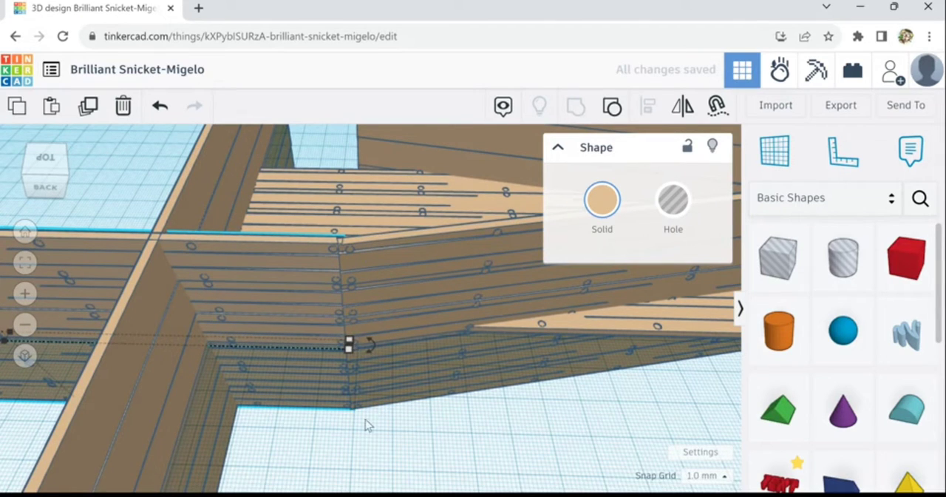
Test the corner joint with the angled wall by nudging the side panel one step outward and back
right_drag(313, 440, 433, 424)
scroll(391, 316, up, 2)
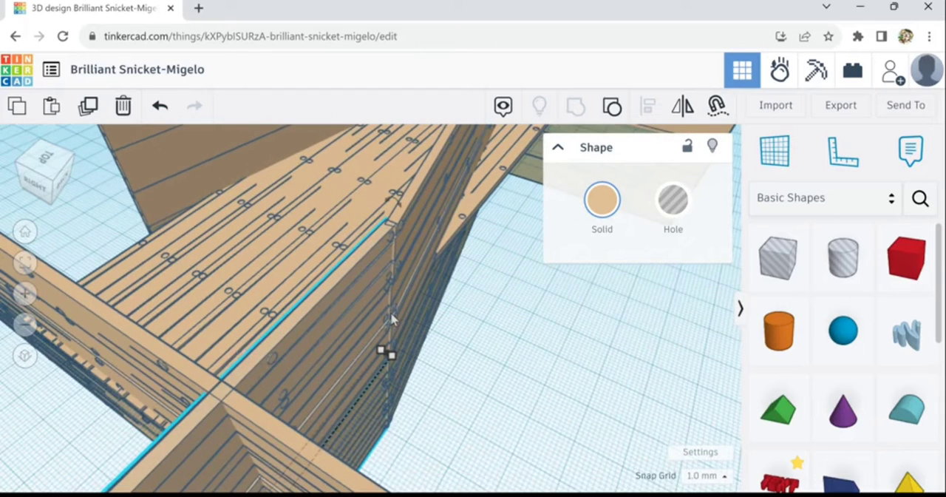
key(Left)
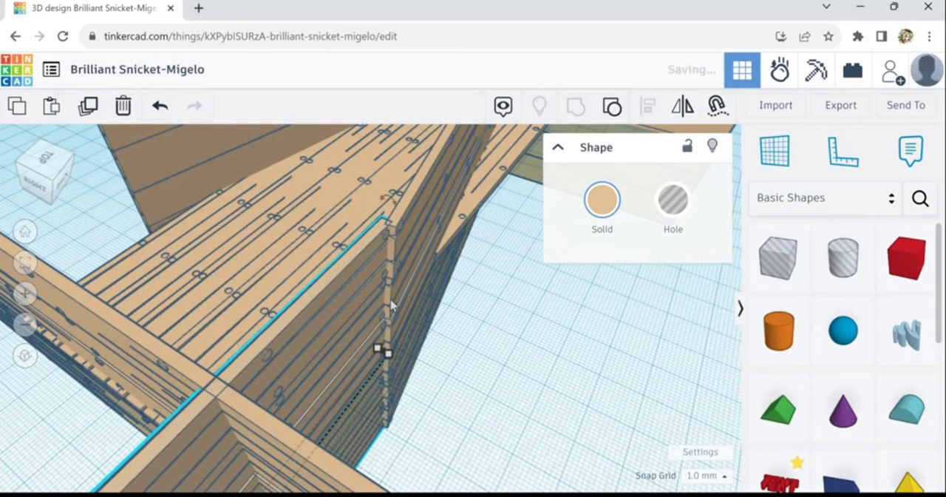
key(Right)
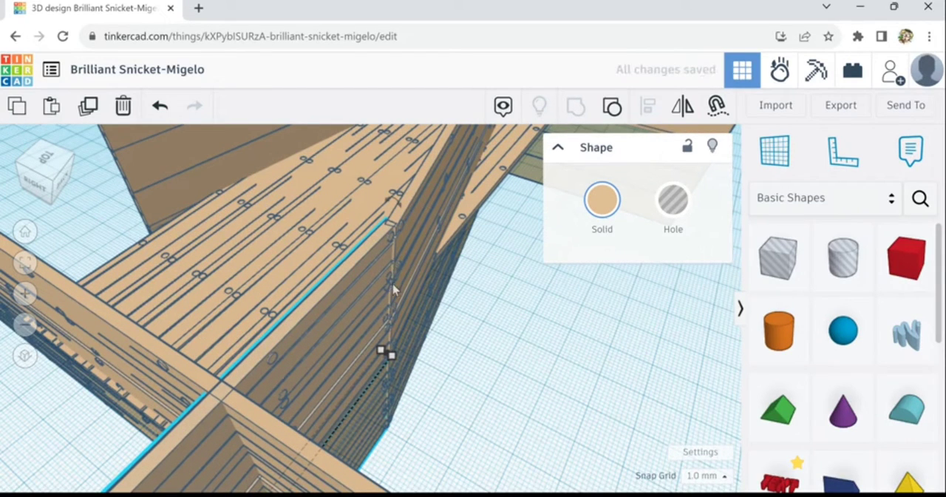
scroll(391, 353, down, 5)
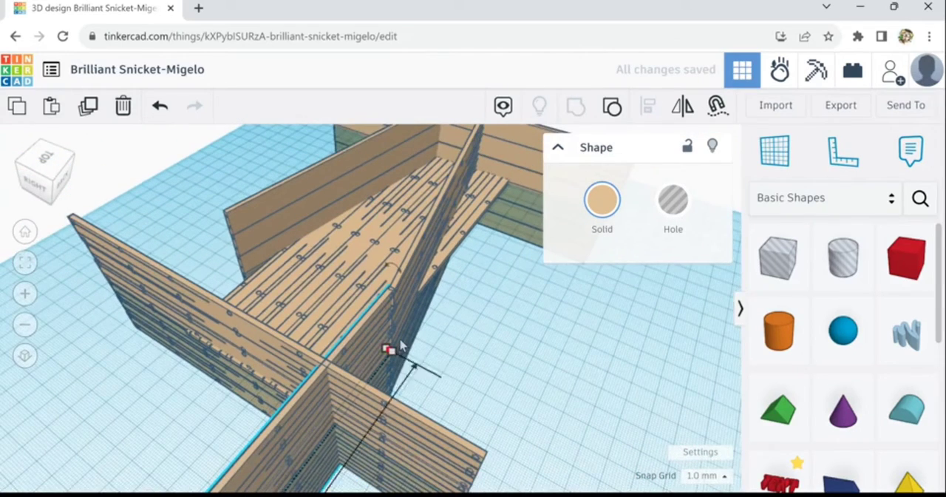
click(477, 391)
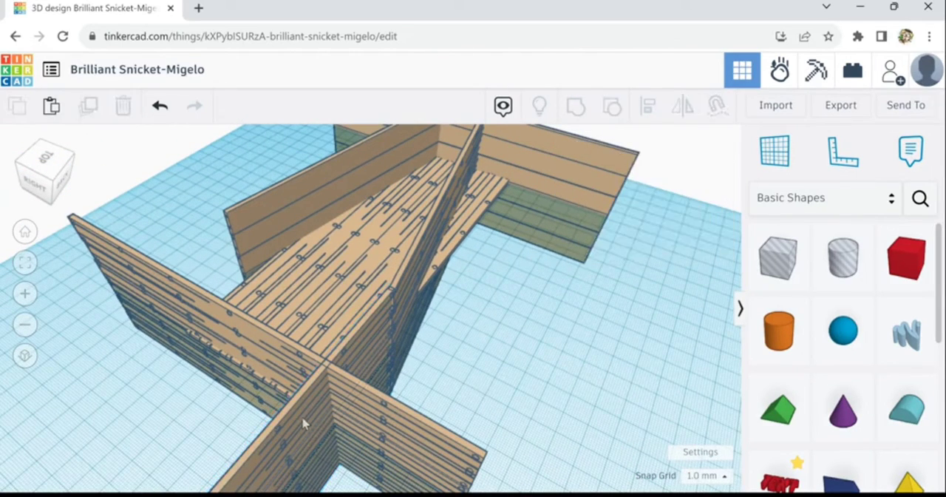
Duplicate the side panel and shift the copy across the deck to the near end of the opposite angled wall
click(303, 423)
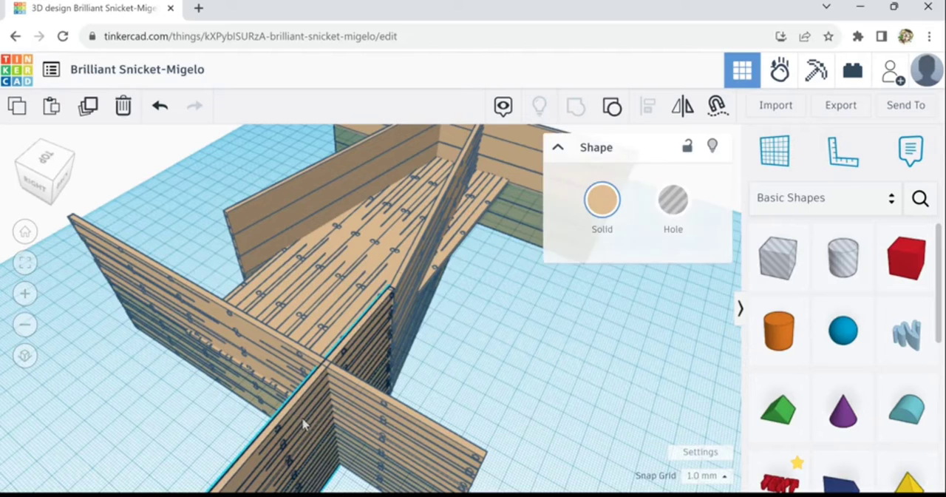
click(89, 118)
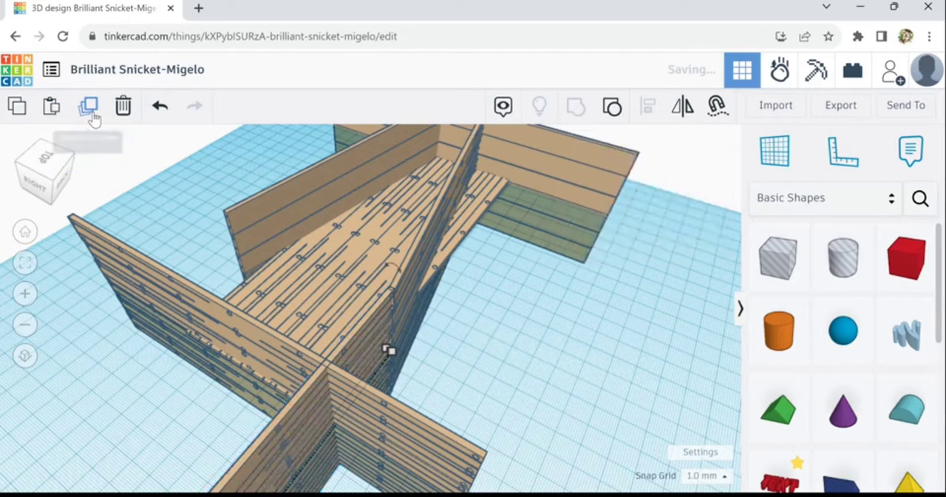
key(Left)
key(Left)
key(Left)
key(Left)
key(Left)
key(Left)
key(Left)
key(Left)
key(Left)
key(Left)
key(Left)
key(Left)
key(Left)
key(Left)
key(Left)
key(Left)
key(Left)
key(Left)
key(Left)
key(Left)
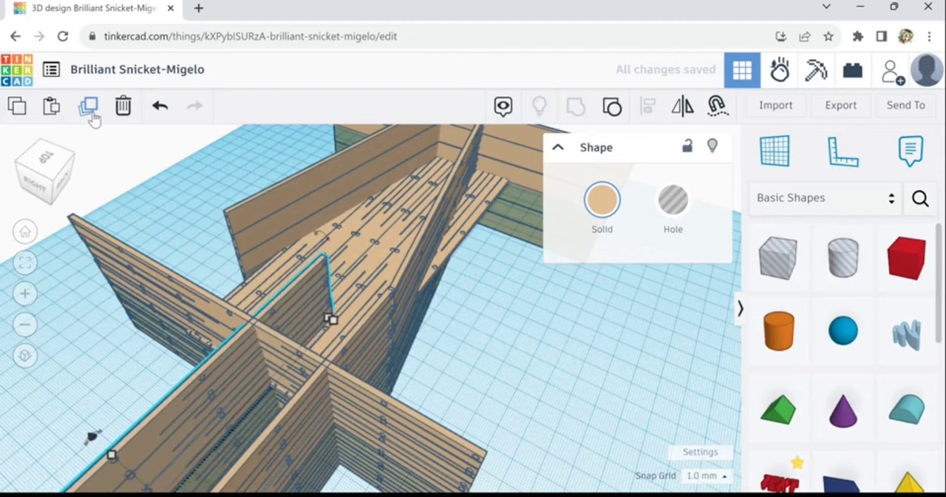
key(Left)
key(Left)
key(Left)
key(Left)
key(Left)
key(Left)
key(Left)
key(Left)
key(Left)
key(Left)
key(Left)
key(Left)
key(Left)
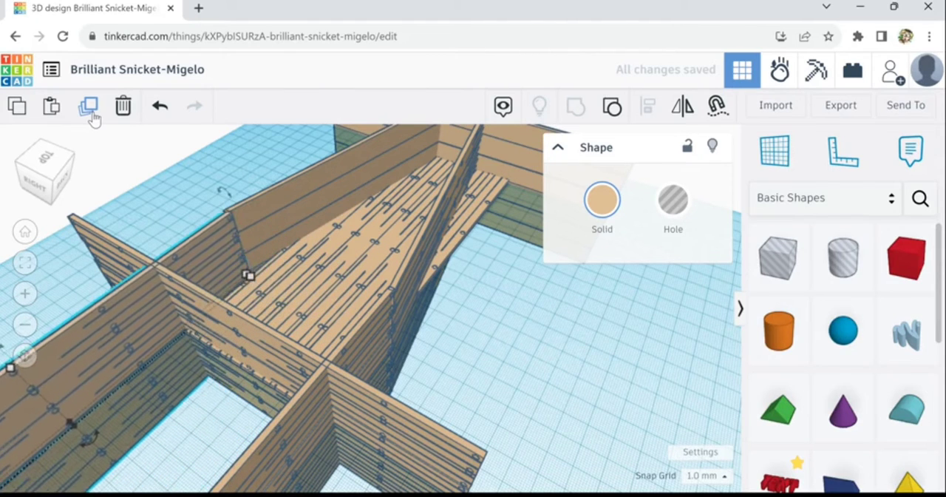
key(Left)
key(Right)
key(Right)
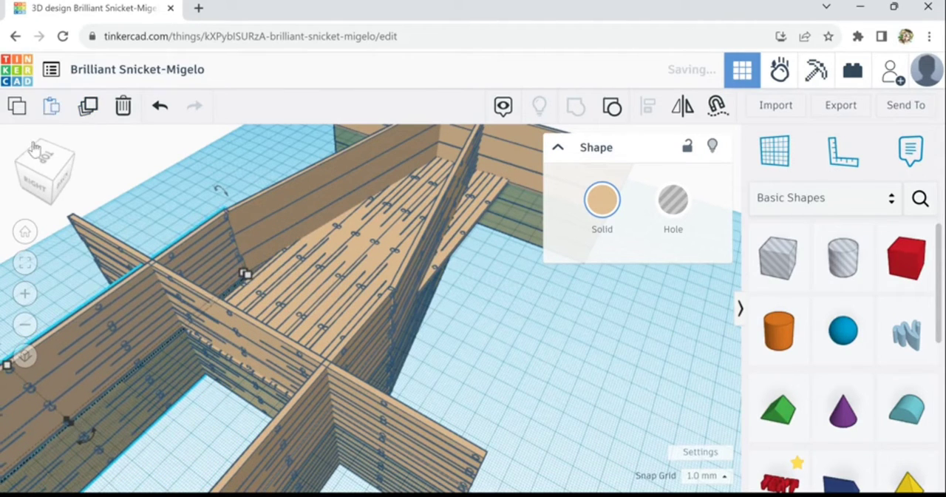
Slide the first side panel about 36 mm inward along the deck and about 6 mm across, overlapping its angled wall
right_drag(122, 275, 290, 282)
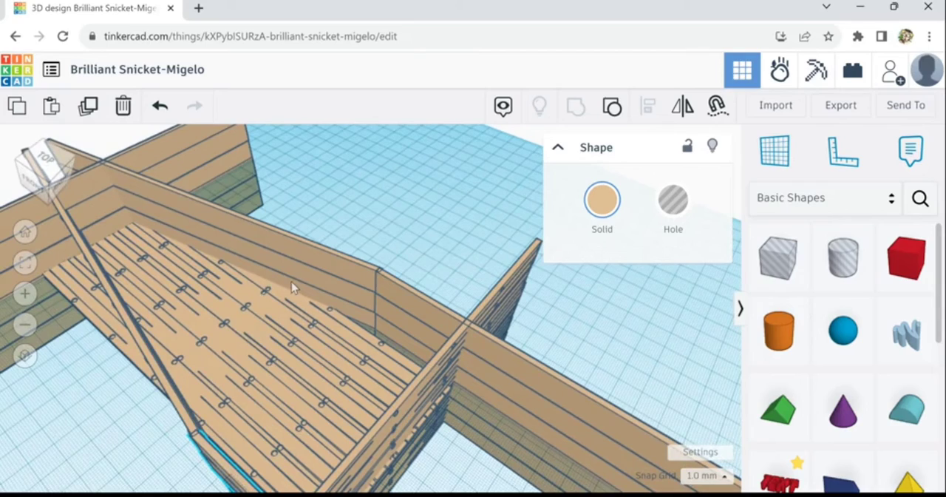
mouse_move(291, 281)
right_down()
mouse_move(306, 283)
mouse_move(312, 300)
mouse_move(294, 295)
right_up()
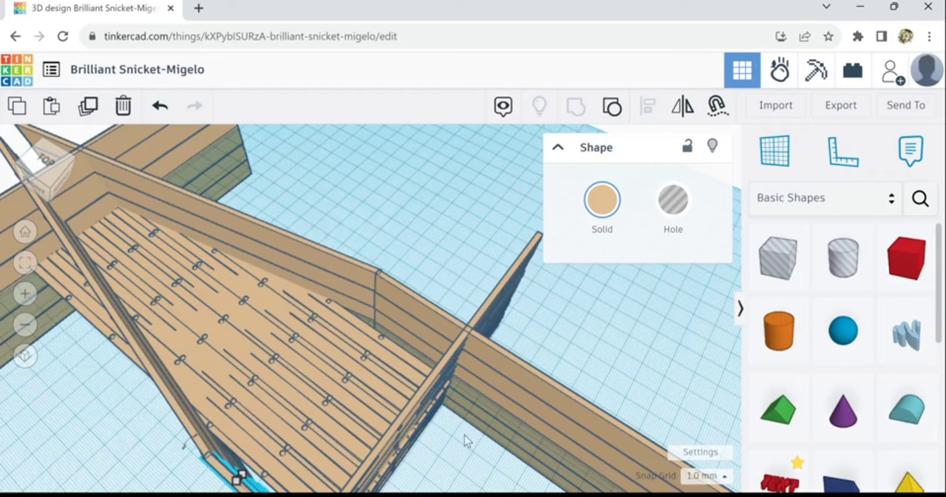
scroll(464, 436, down, 2)
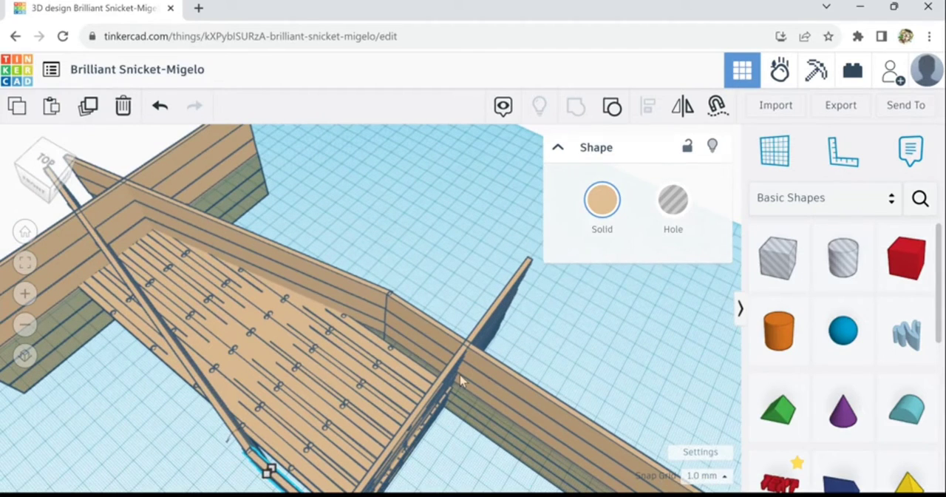
click(460, 380)
drag(431, 360, 418, 353)
scroll(473, 445, down, 1)
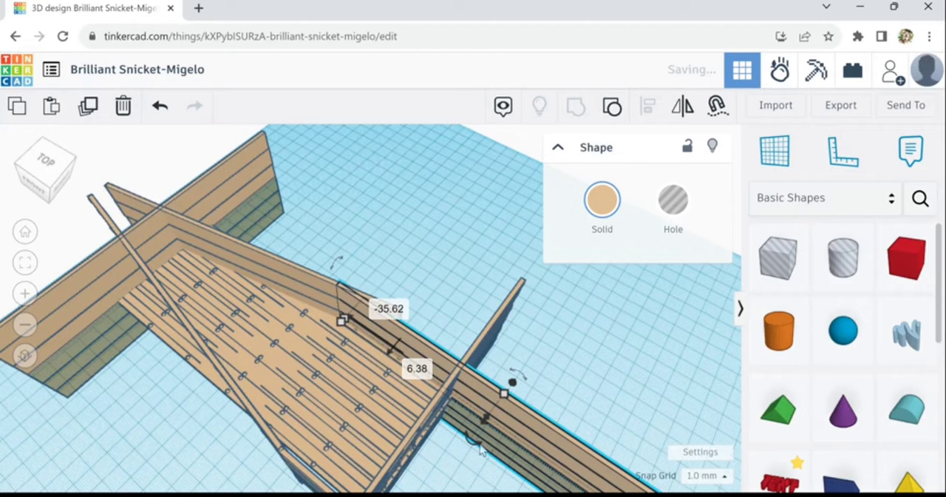
Turn the first side panel slightly so its outer end angles inward, and shift it toward the deck's middle
drag(475, 446, 446, 490)
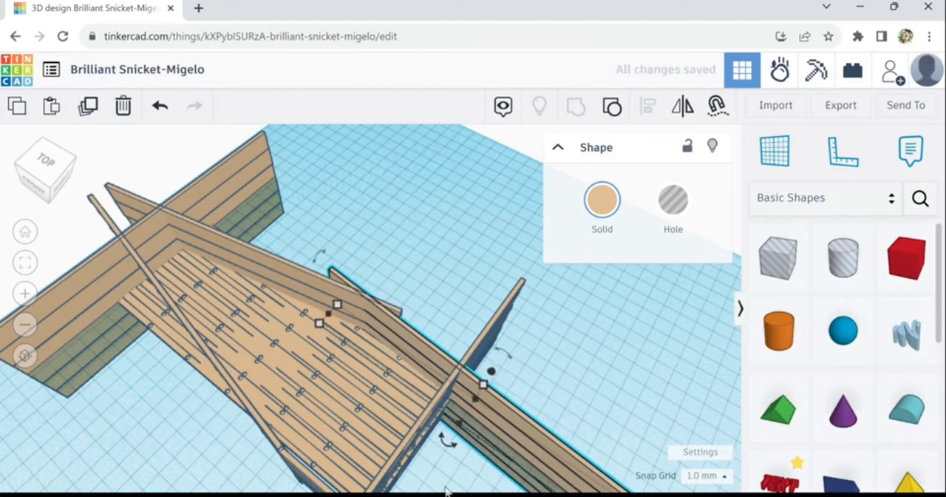
key(Down)
key(Down)
key(Down)
key(Right)
key(Right)
key(Right)
key(Left)
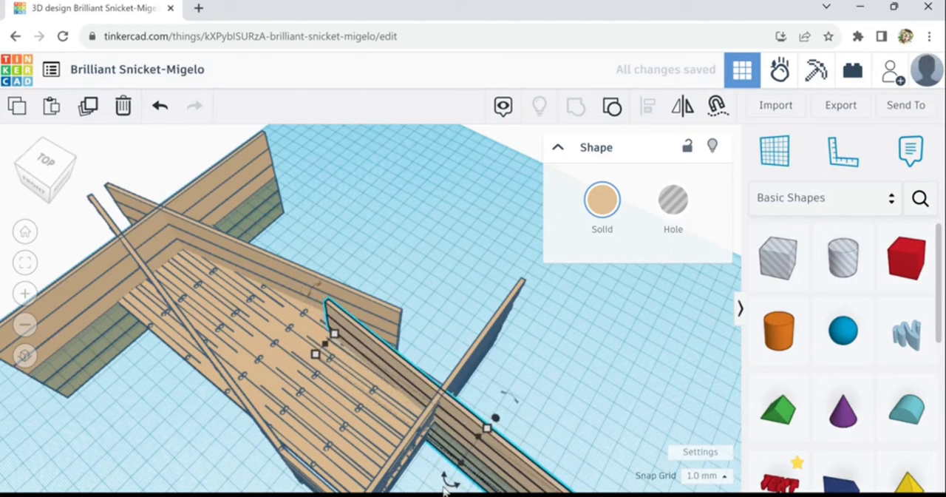
Nudge the angled side panel back outward until its inner end meets the angled wall
key(Up)
key(Up)
key(Up)
key(Up)
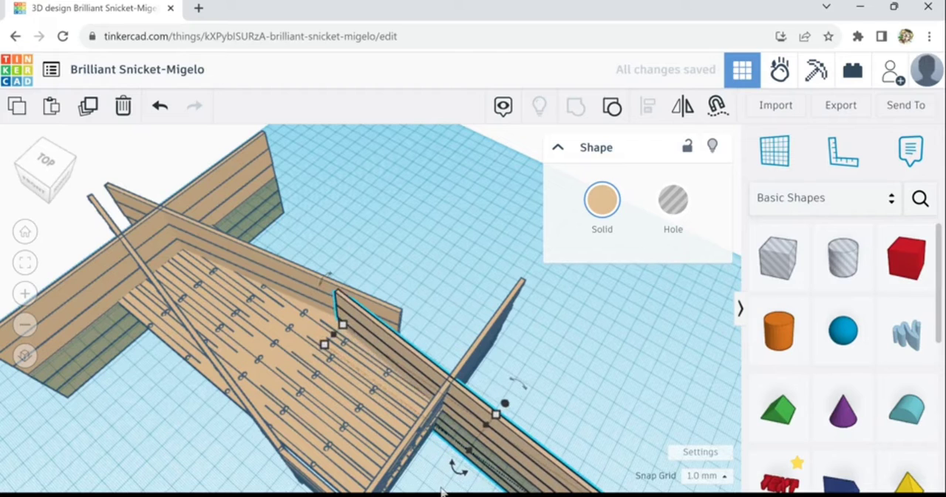
key(Up)
key(Up)
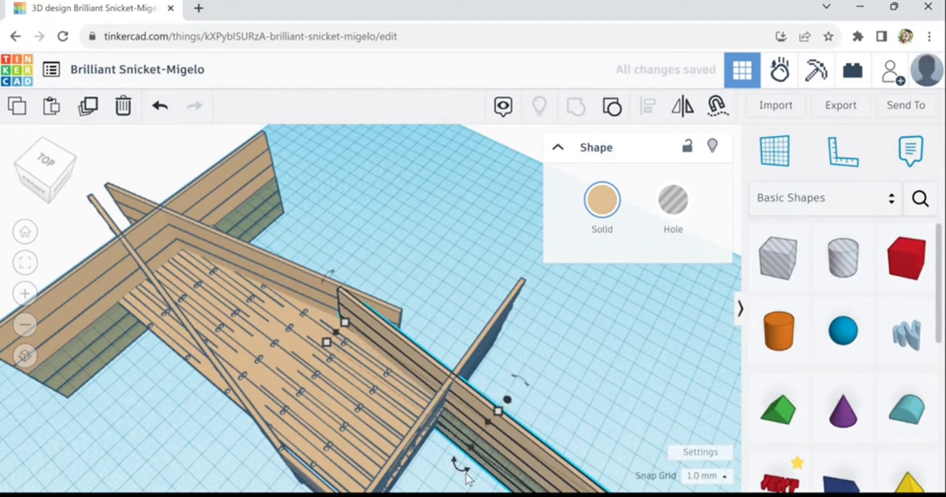
key(Up)
key(Up)
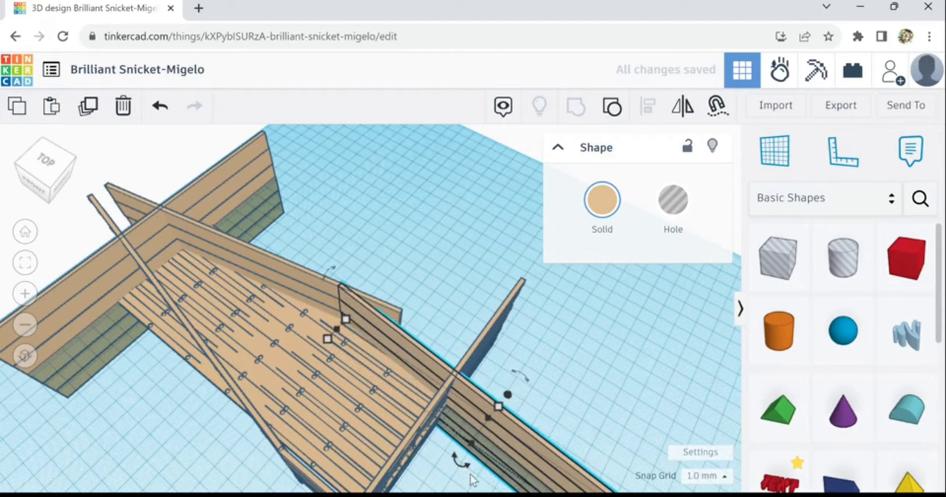
right_drag(592, 422, 517, 438)
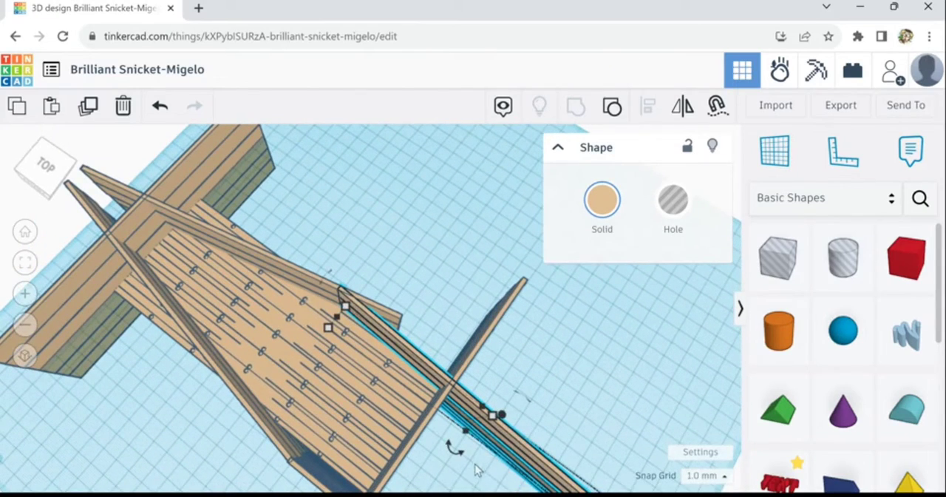
Turn the angled side panel further so its outer end points more inward, and shift it toward the deck's middle
mouse_move(459, 459)
drag(456, 481, 417, 491)
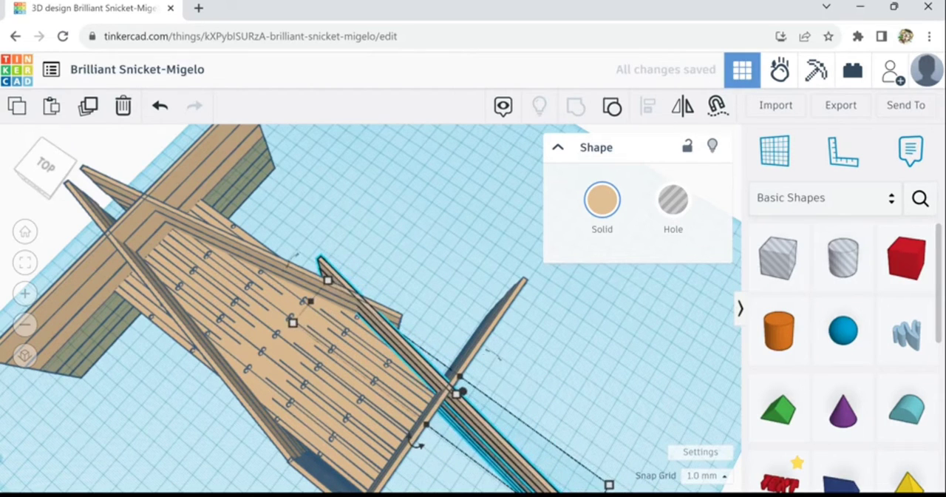
key(Down)
key(Down)
key(Down)
key(Down)
key(Down)
key(Down)
key(Down)
key(Down)
key(Right)
key(Right)
key(Right)
key(Up)
key(Up)
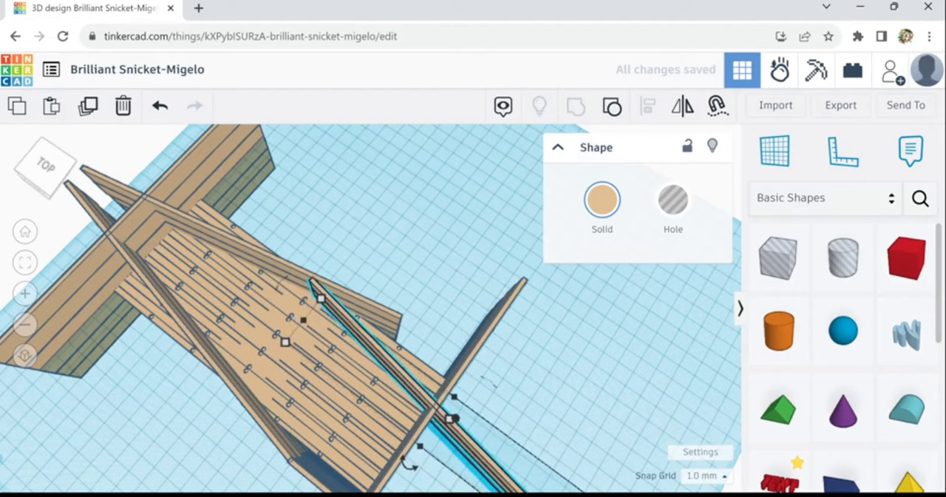
Nudge the turned side panel back outward until its inner end meets the angled wall
key(Up)
key(Right)
key(Right)
key(Right)
key(Up)
key(Up)
key(Up)
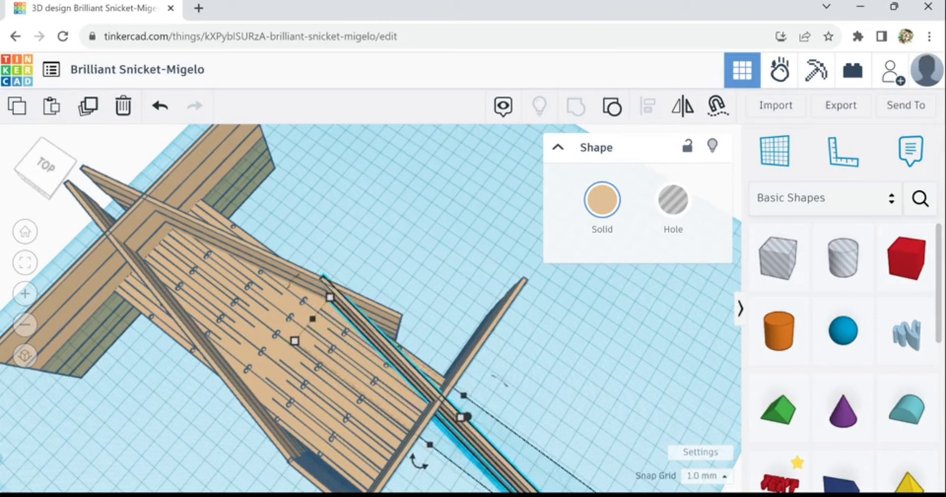
key(Right)
key(Down)
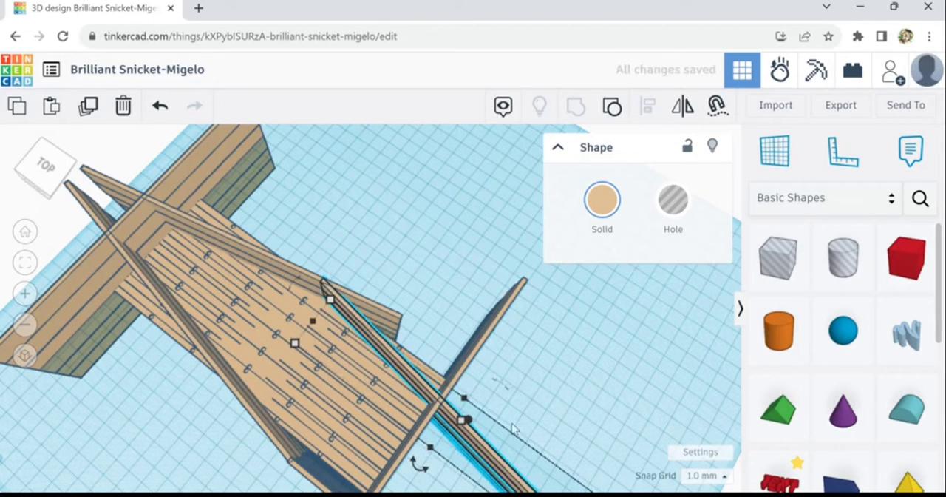
Delete the straight side panel at the near end of the opposite angled wall
right_drag(559, 407, 440, 416)
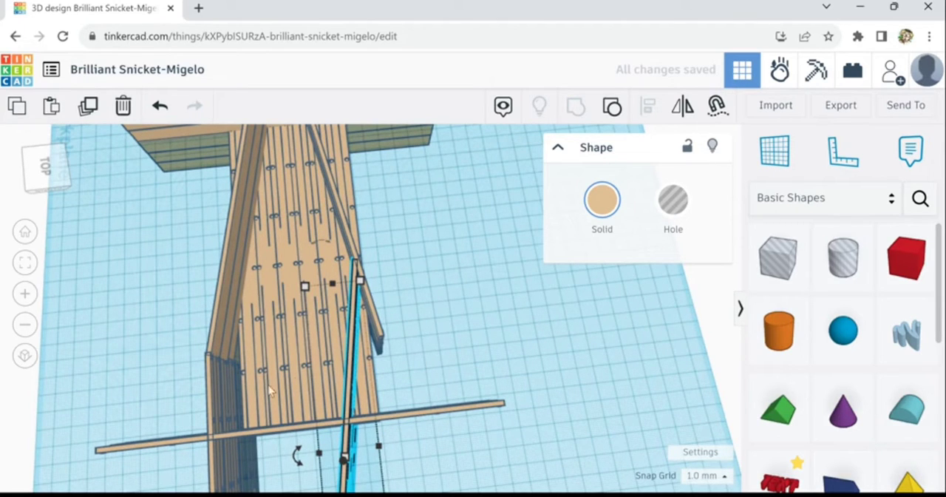
click(210, 405)
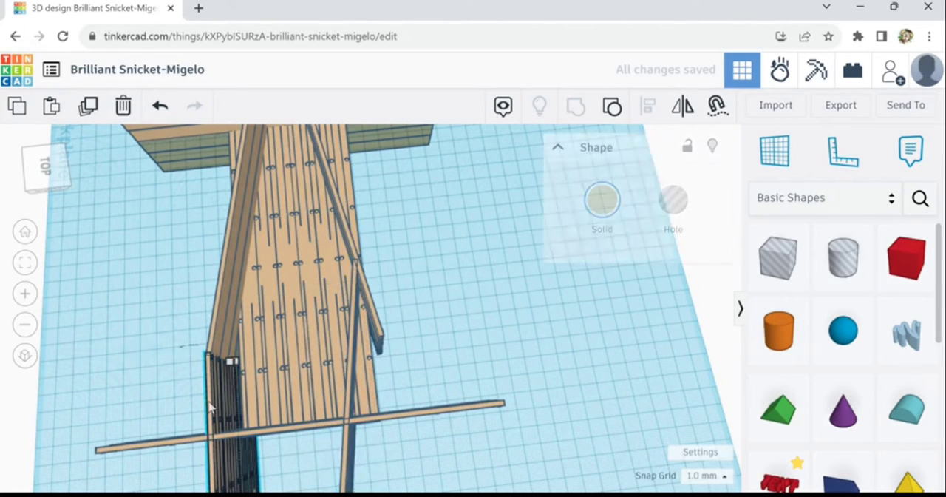
click(123, 108)
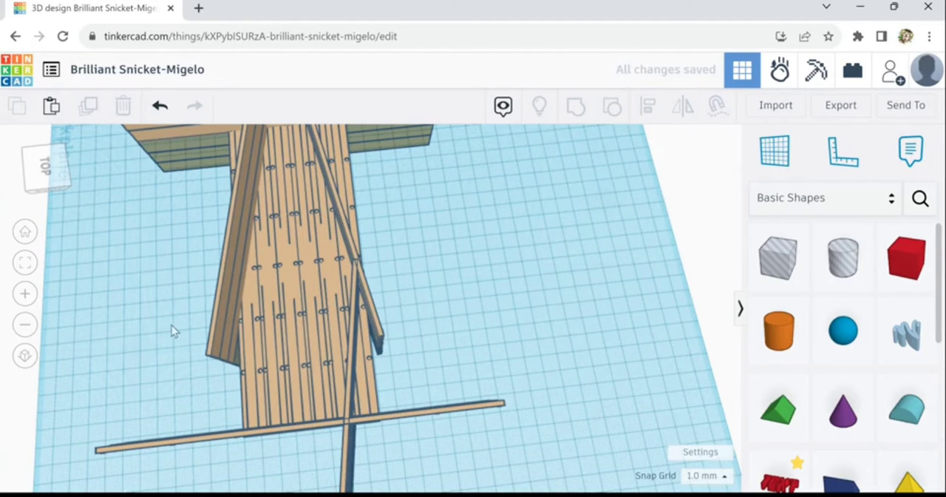
Duplicate the turned side panel, mirror the copy across the deck's width, and place it against the opposite angled wall
right_drag(171, 325, 376, 362)
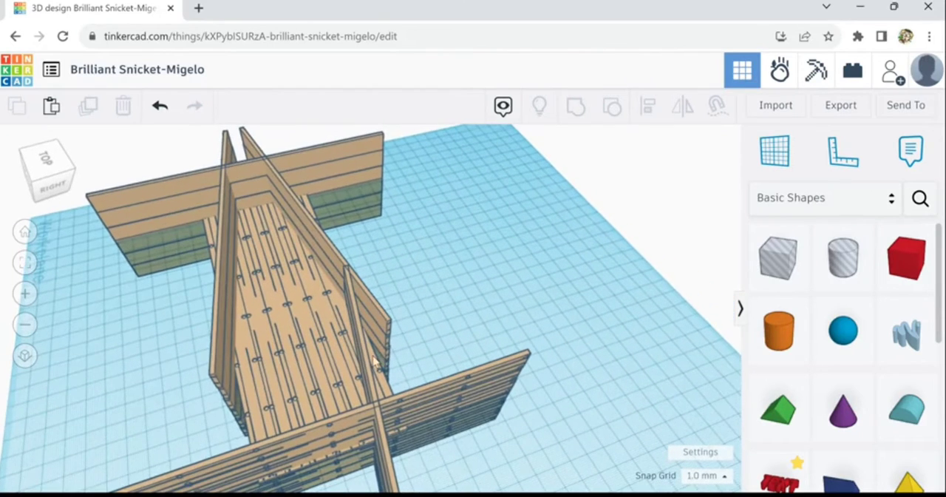
click(367, 357)
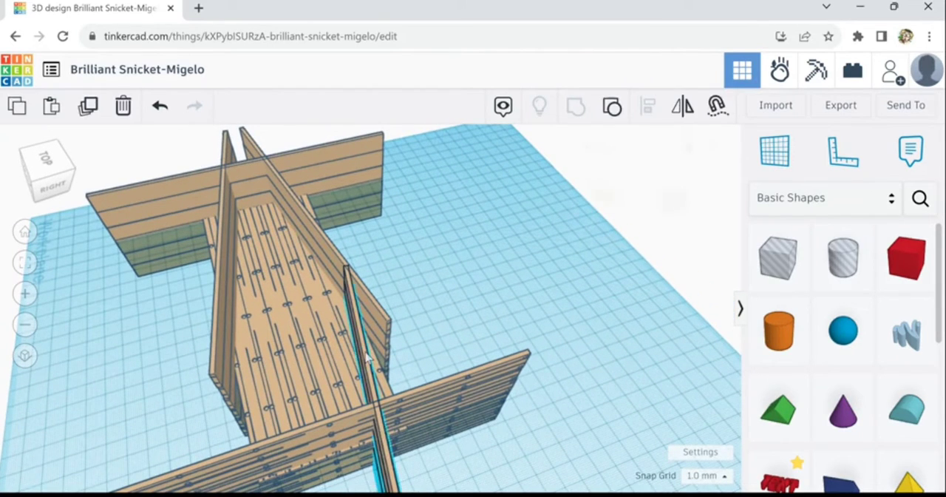
click(88, 114)
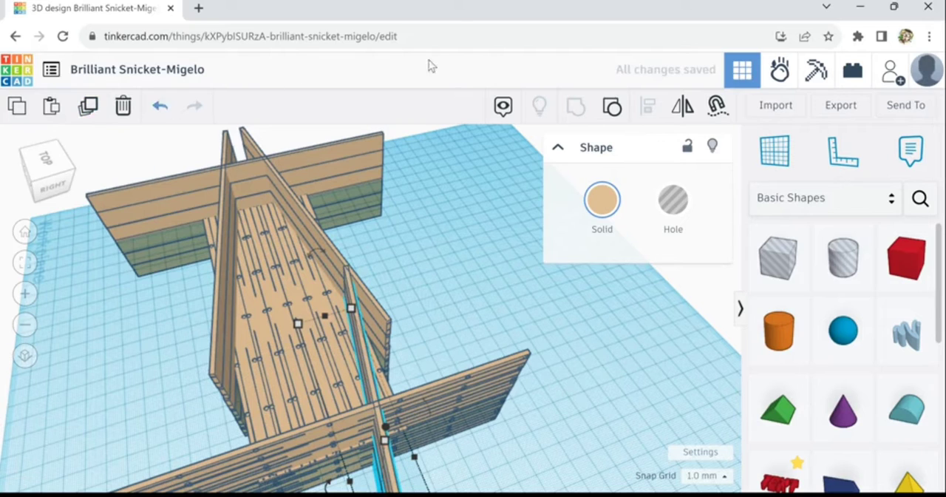
click(683, 109)
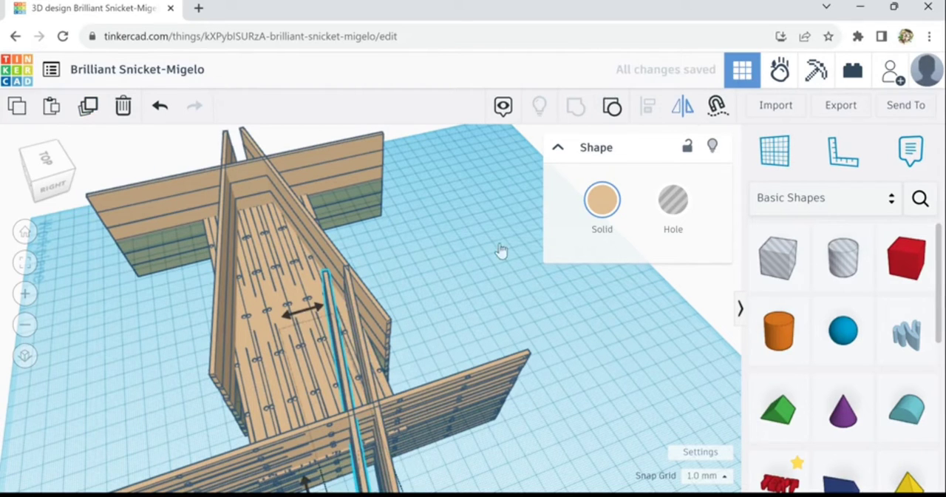
click(317, 317)
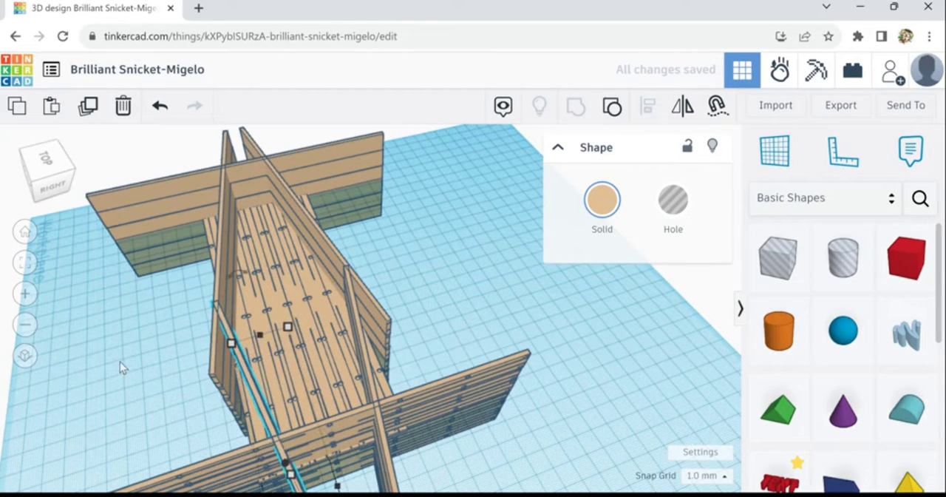
Duplicate the plank deck and move the copy clear of the structure, about 262 mm one way and 128 mm the other
right_drag(140, 354, 287, 314)
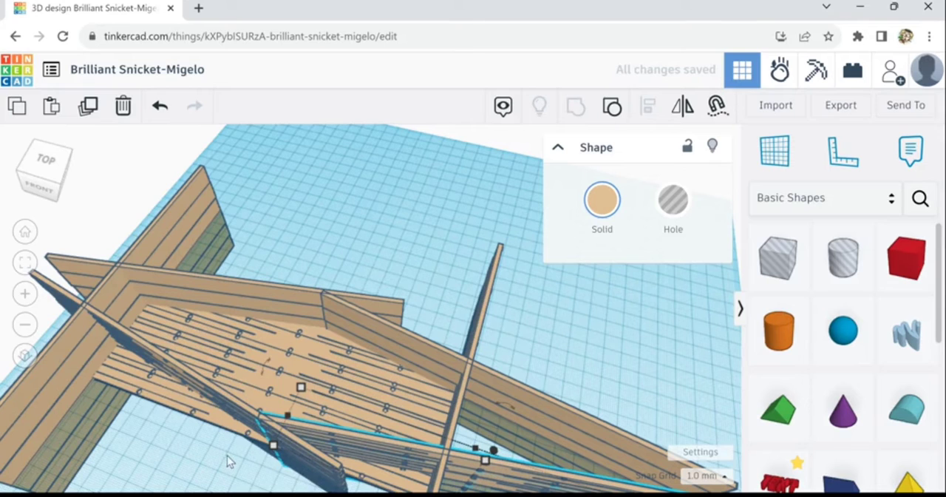
click(238, 346)
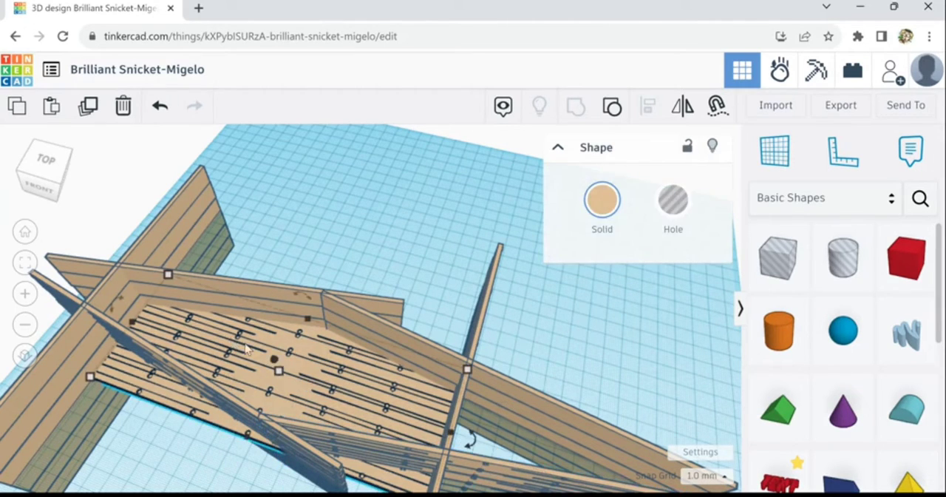
click(89, 115)
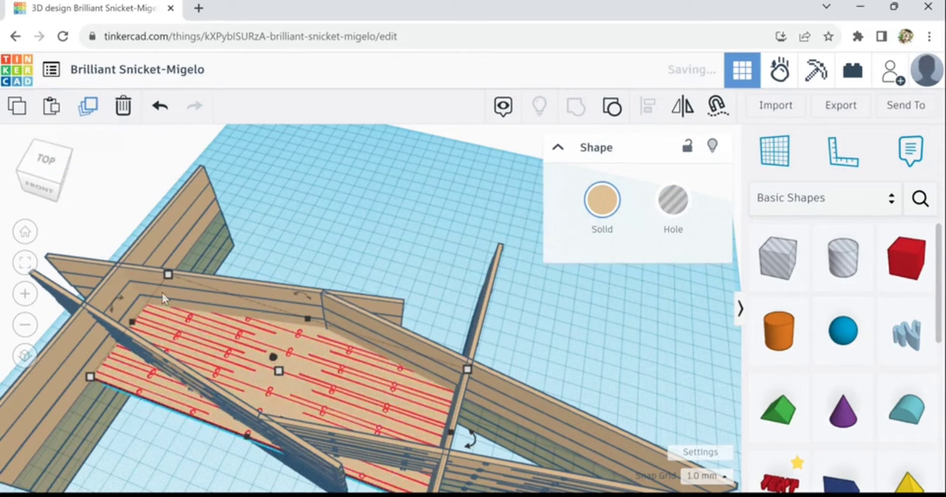
drag(203, 349, 238, 104)
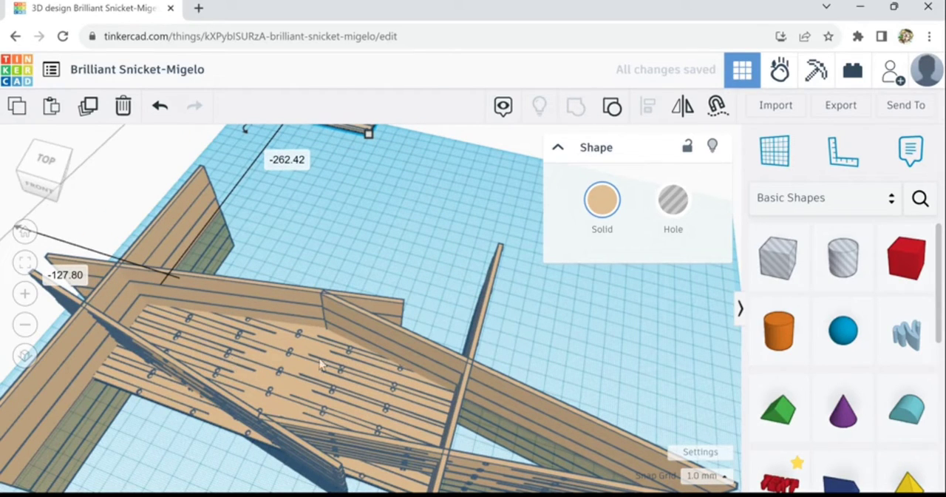
Place a box hole outside the near end panel and stretch it to 100 mm across both side panels
right_drag(567, 341, 394, 331)
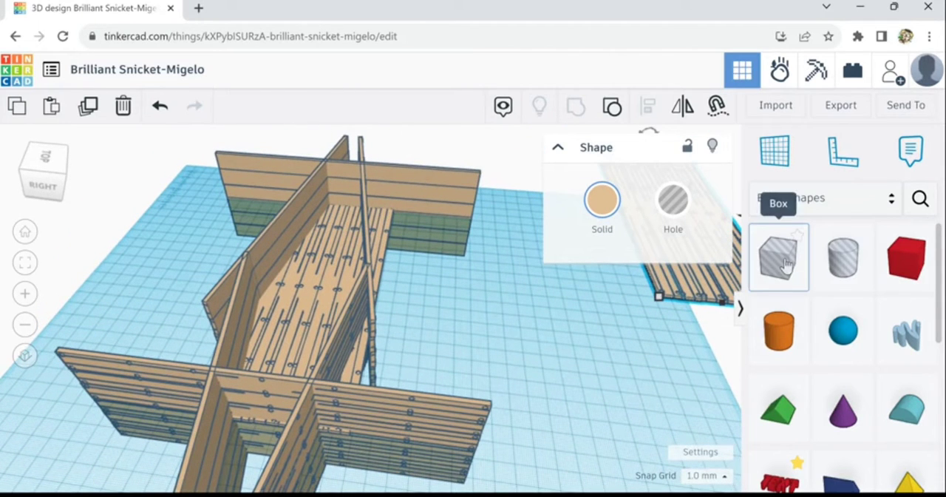
drag(786, 265, 347, 483)
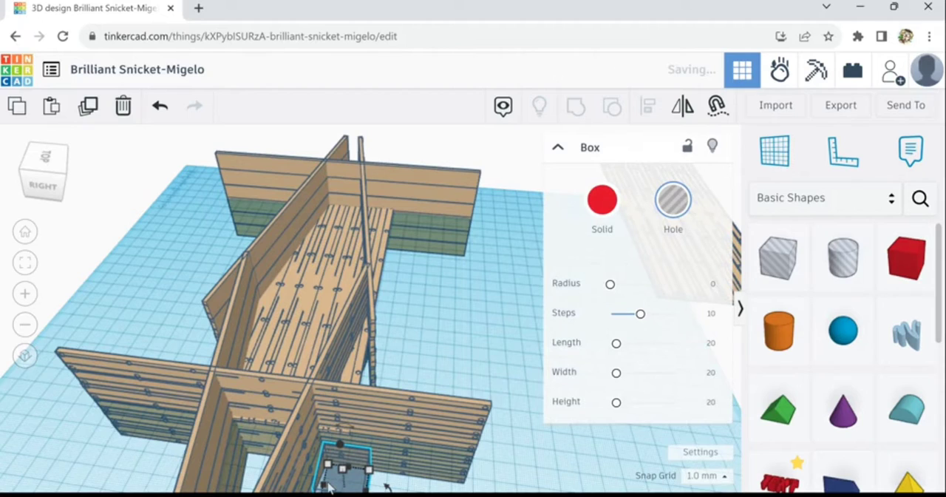
key(f)
scroll(296, 436, down, 10)
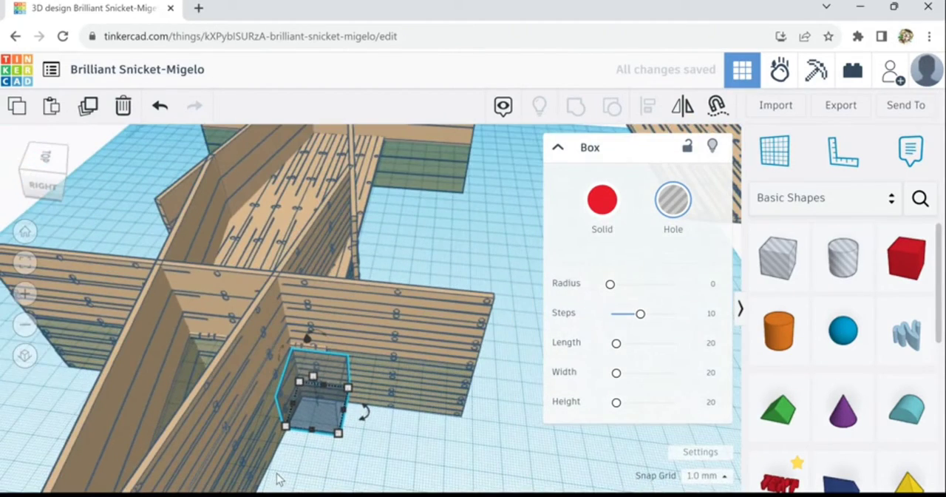
right_drag(279, 479, 385, 436)
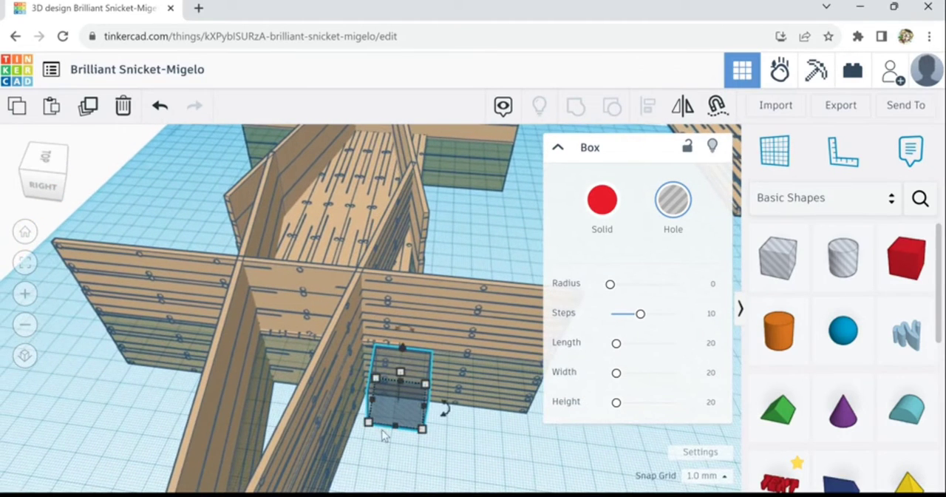
drag(372, 405, 166, 395)
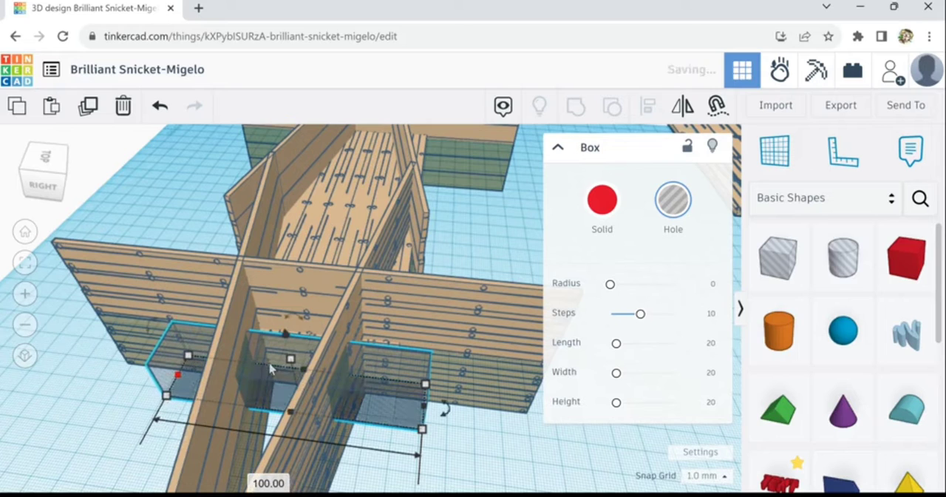
Raise the hole box's height to about that of the end panel and move it inward through that panel
drag(290, 360, 304, 343)
key(Up)
key(Up)
key(Up)
key(Up)
key(Up)
key(Up)
key(Up)
key(Up)
key(Up)
key(Up)
key(Up)
key(Up)
key(Up)
key(Up)
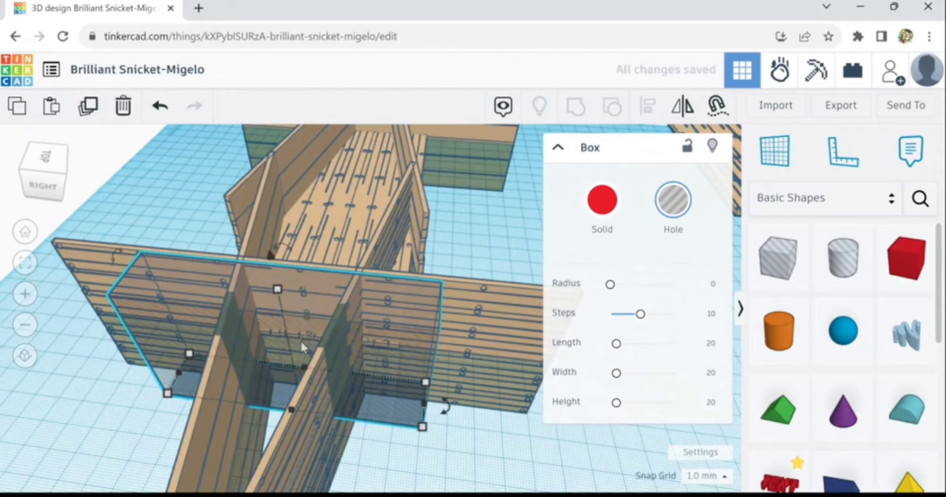
key(Up)
key(Up)
key(Up)
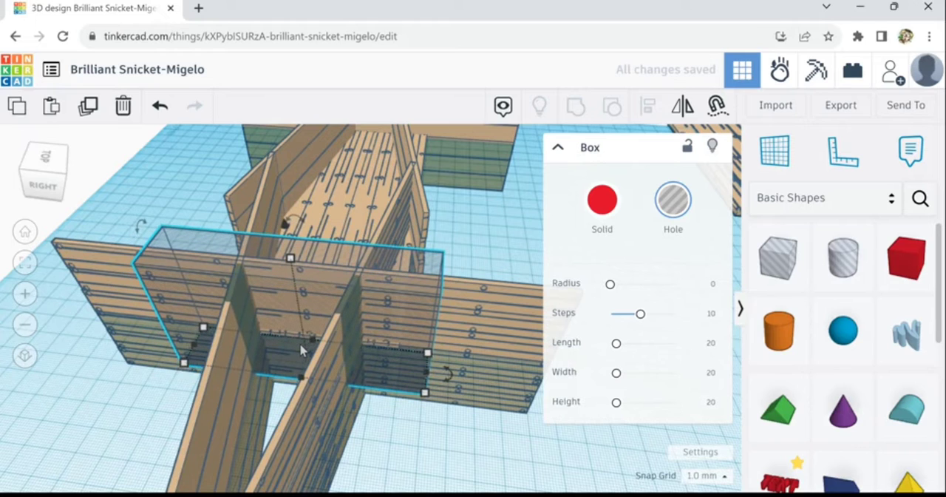
key(Down)
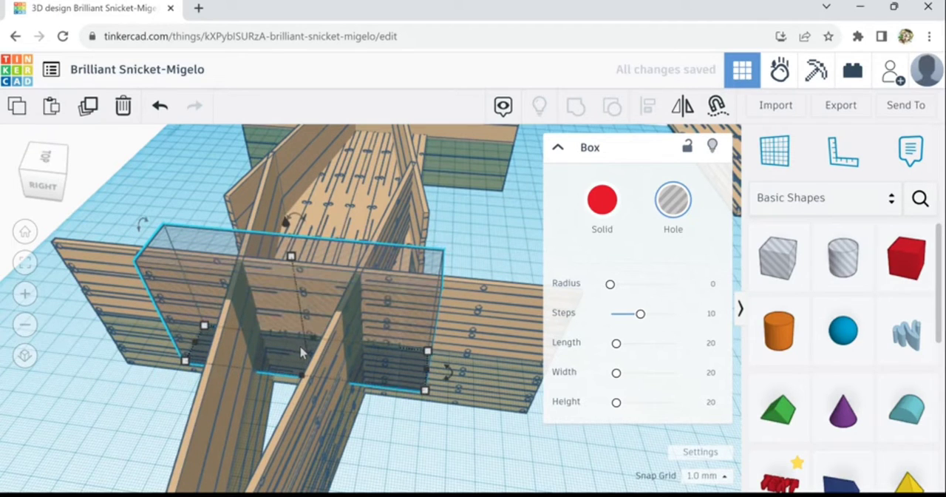
Set the snap grid to 0.1 mm
click(704, 475)
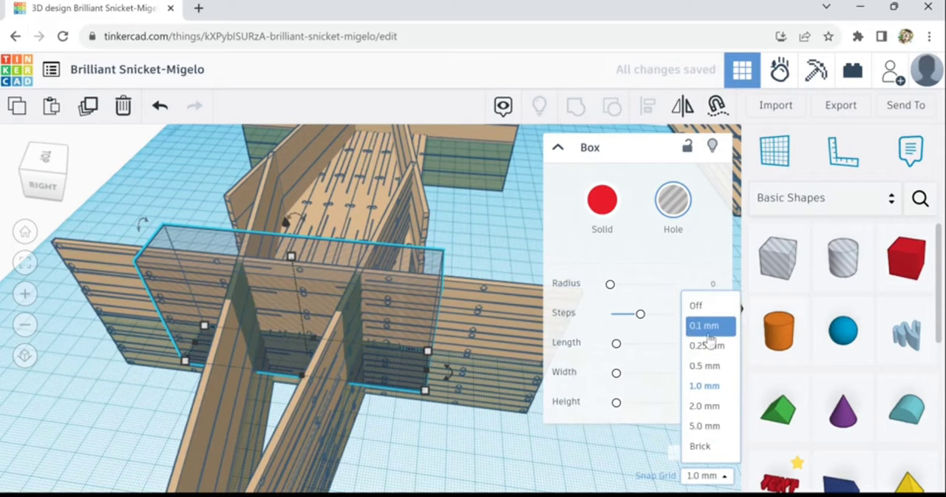
click(701, 324)
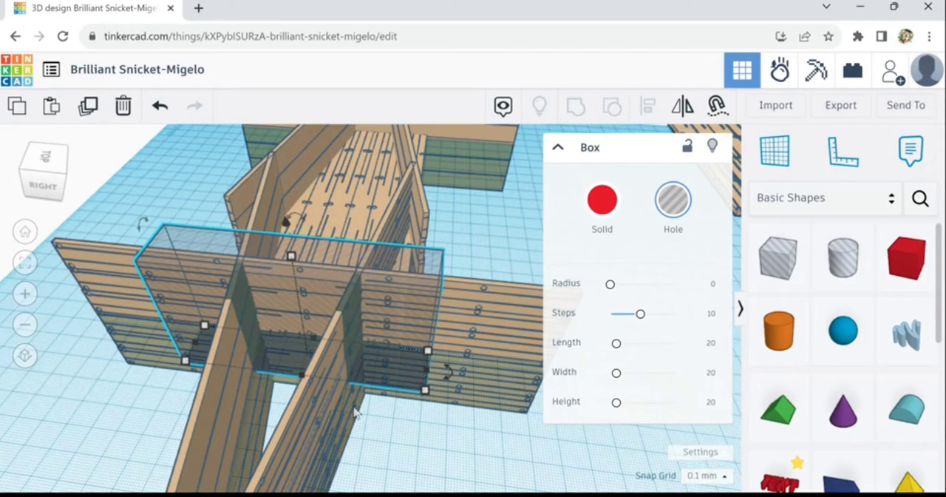
scroll(356, 403, up, 2)
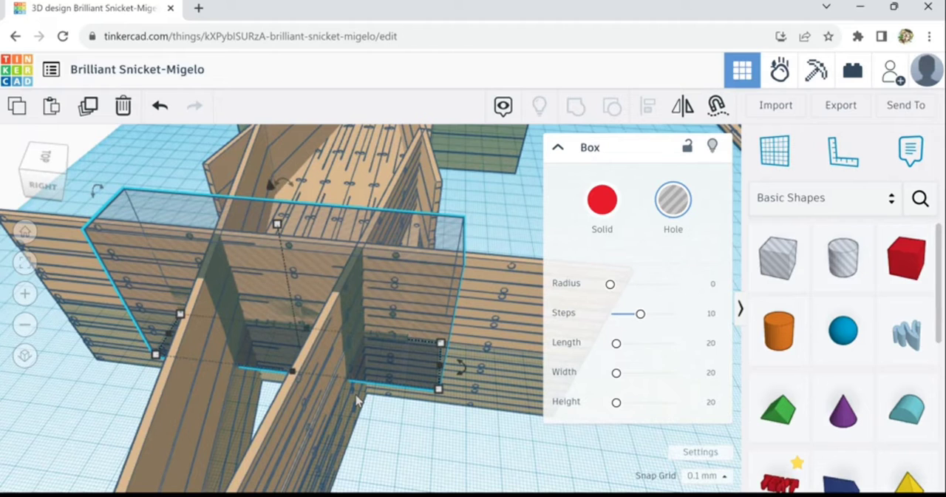
scroll(356, 432, down, 1)
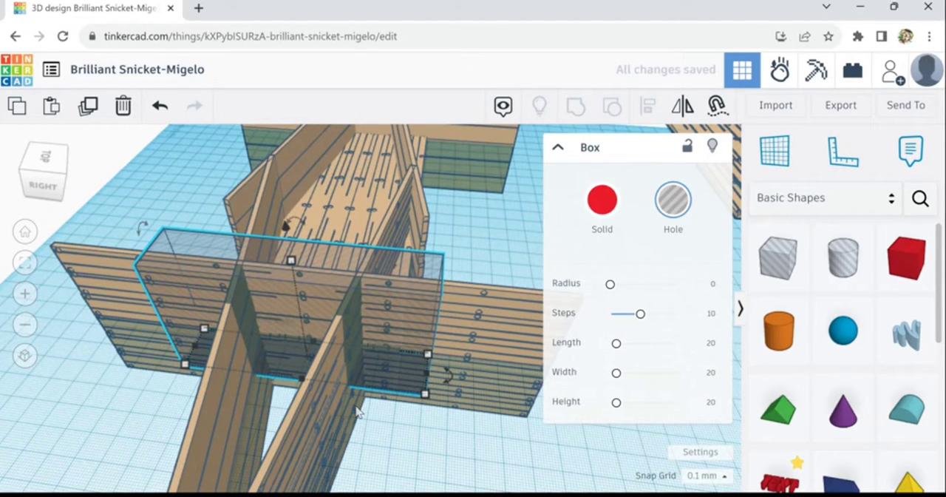
Lower the hole box until its base sits below the workplane and its top is about halfway up the end panel
key(ctrl+Down)
key(ctrl+Down)
key(ctrl+Down)
key(ctrl+Down)
key(ctrl+Down)
key(ctrl+Down)
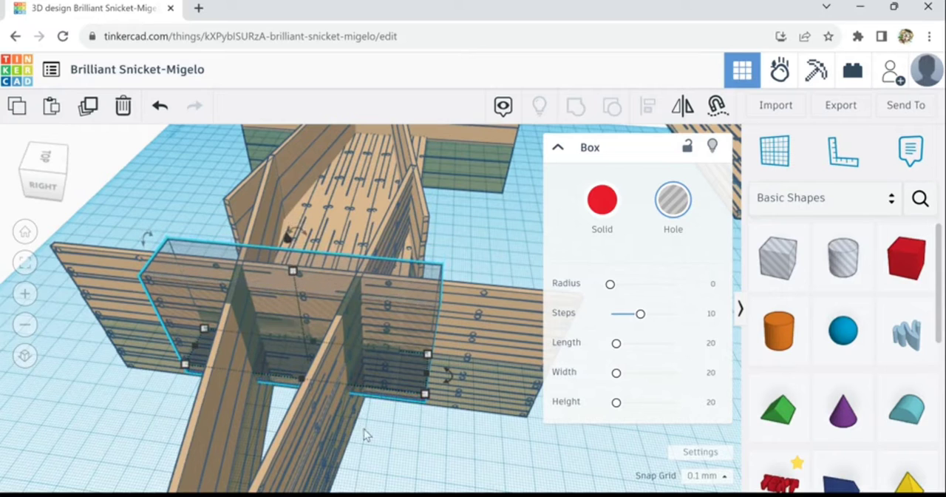
key(ctrl+Down)
key(ctrl+Down)
key(ctrl+Down)
key(ctrl+Down)
key(ctrl+Down)
key(ctrl+Down)
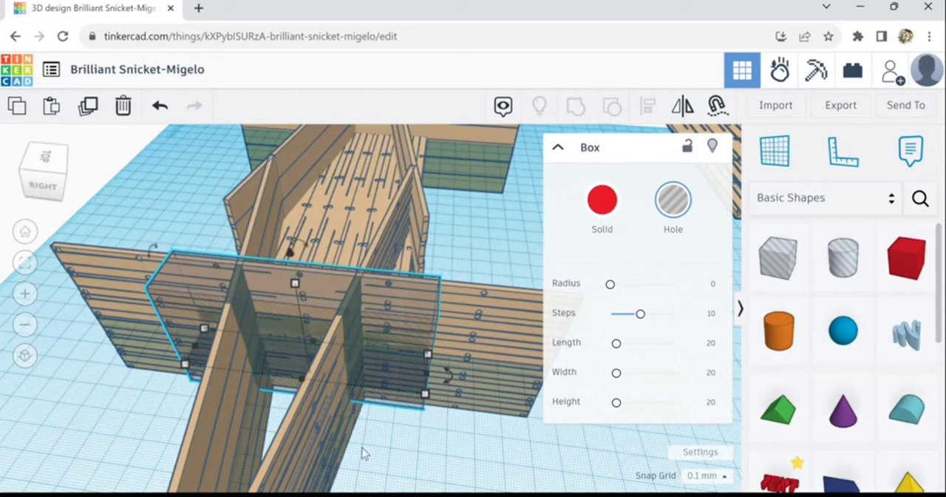
key(ctrl+Down)
key(ctrl+Down)
key(ctrl+Down)
key(ctrl+Down)
key(ctrl+Down)
key(ctrl+Down)
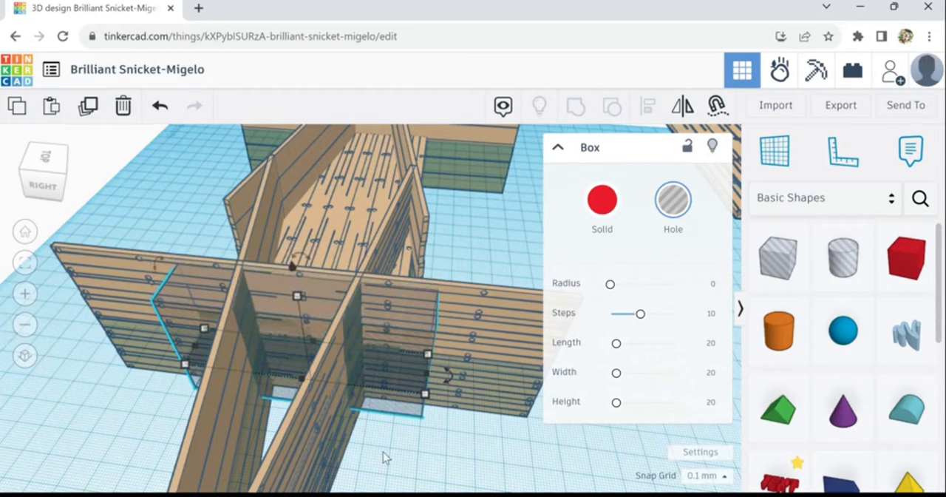
key(ctrl+Down)
key(ctrl+Down)
key(ctrl+Down)
key(ctrl+Down)
key(ctrl+Down)
key(ctrl+Down)
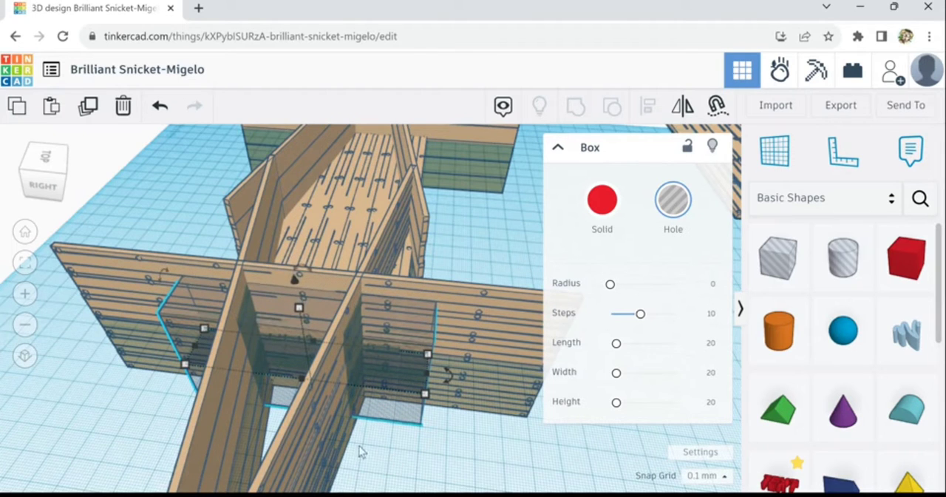
right_drag(359, 447, 349, 436)
key(ctrl+Down)
key(ctrl+Down)
key(ctrl+Down)
key(ctrl+Down)
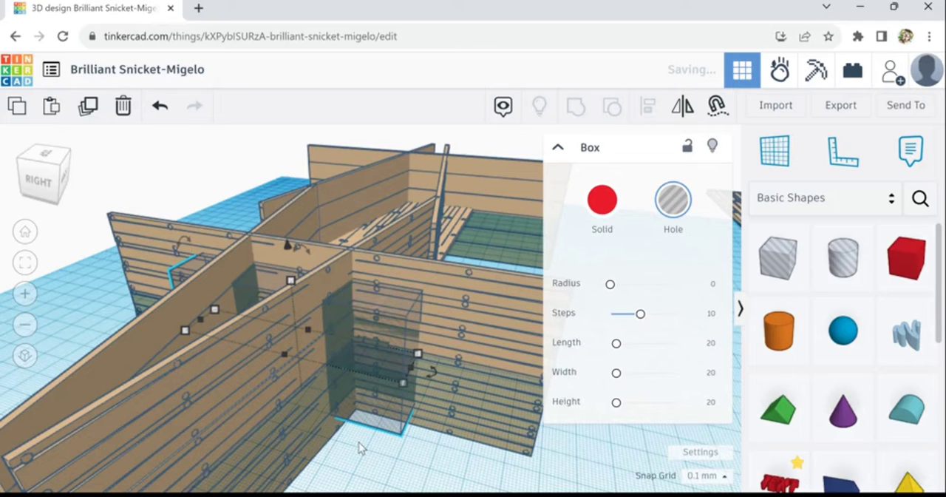
key(ctrl+Down)
key(ctrl+Down)
key(ctrl+Down)
key(ctrl+Down)
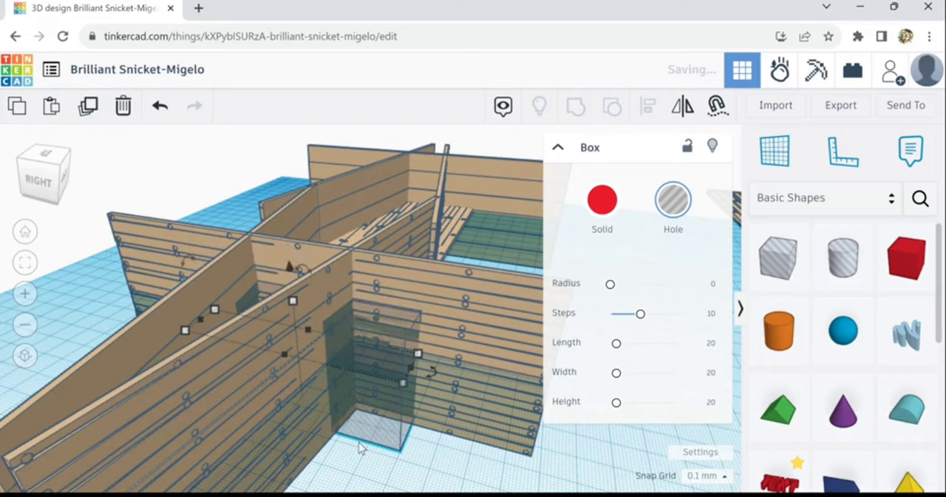
key(ctrl+Down)
key(ctrl+Down)
key(ctrl+Down)
key(ctrl+Down)
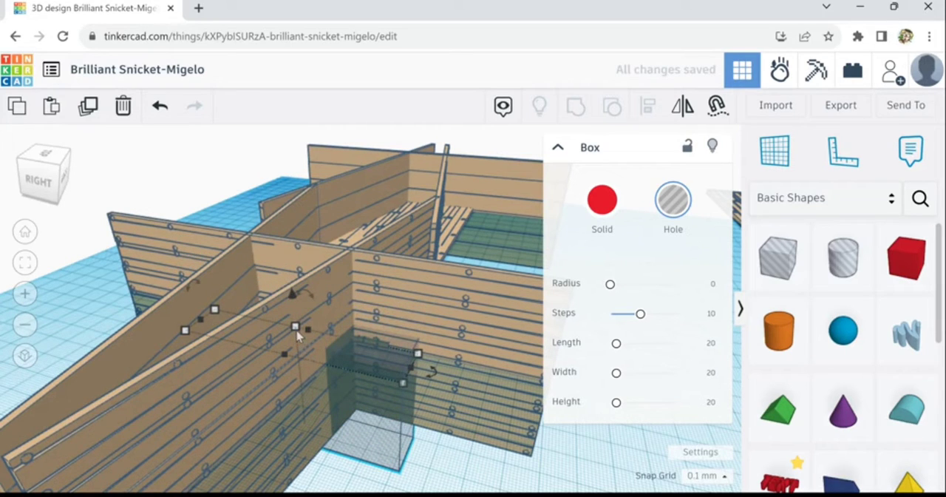
Raise the hole box's height to about 101.7 mm and stretch it outward past the free ends of both side panels
drag(295, 327, 284, 214)
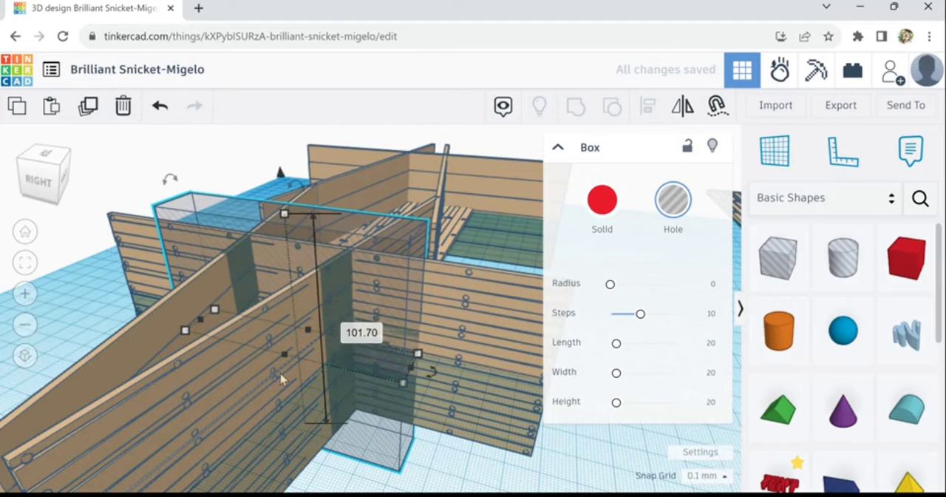
drag(284, 360, 140, 489)
scroll(171, 484, down, 5)
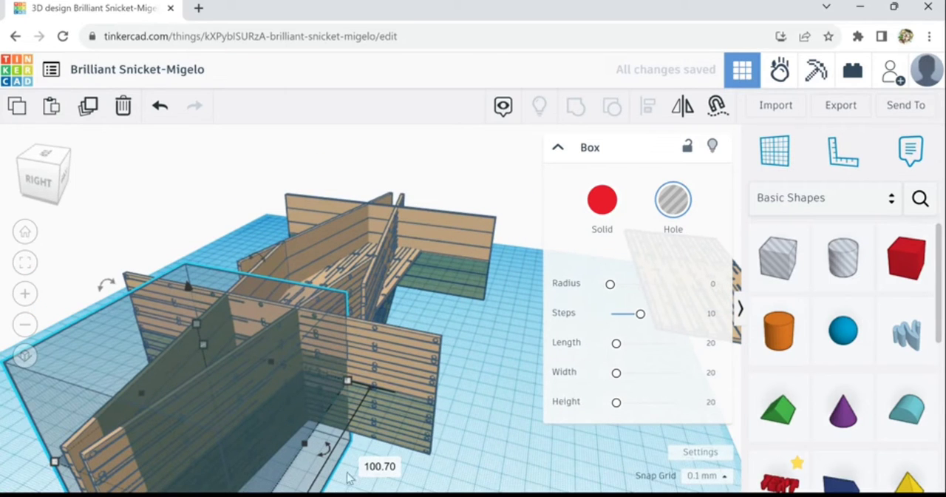
middle_drag(459, 457, 534, 438)
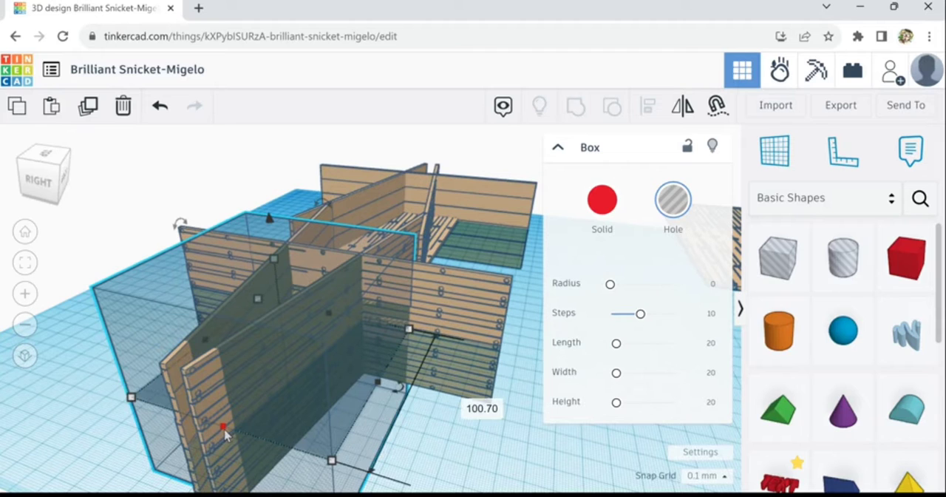
drag(208, 448, 159, 491)
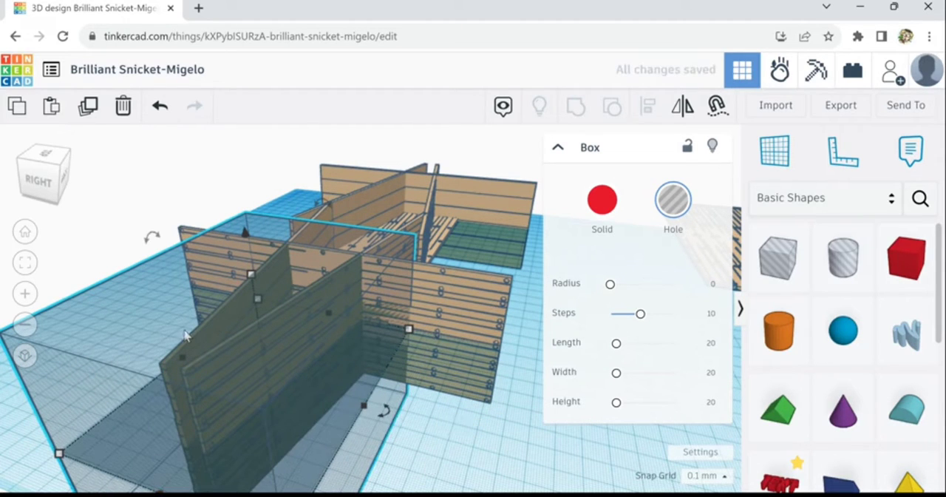
Duplicate the hole box and move the copy sideways over one outer end of the near end panel
click(146, 306)
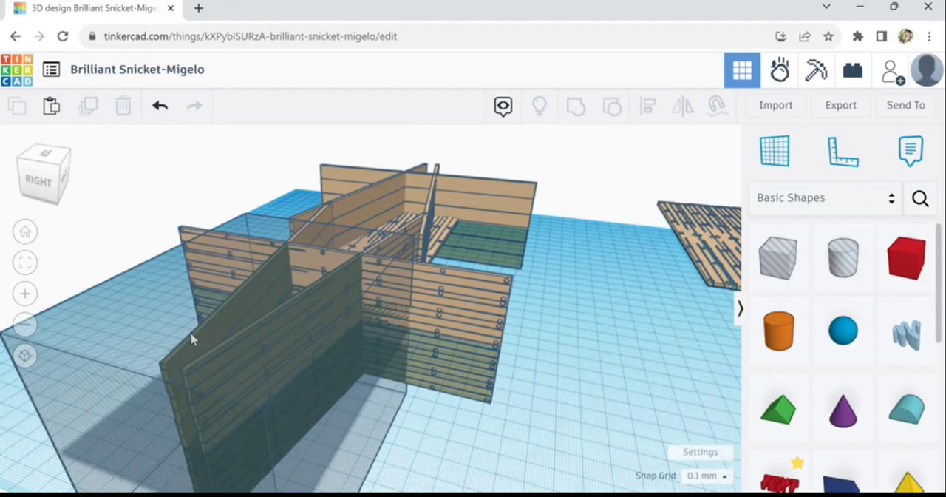
click(159, 313)
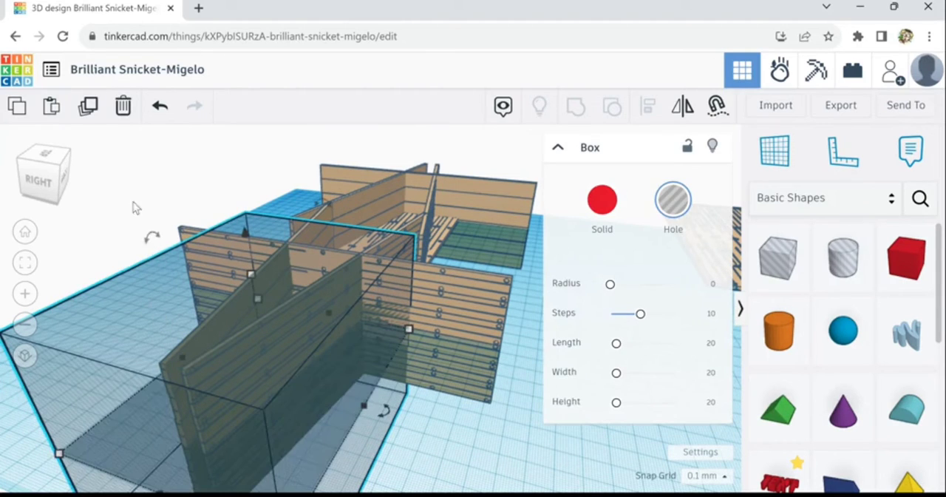
click(88, 109)
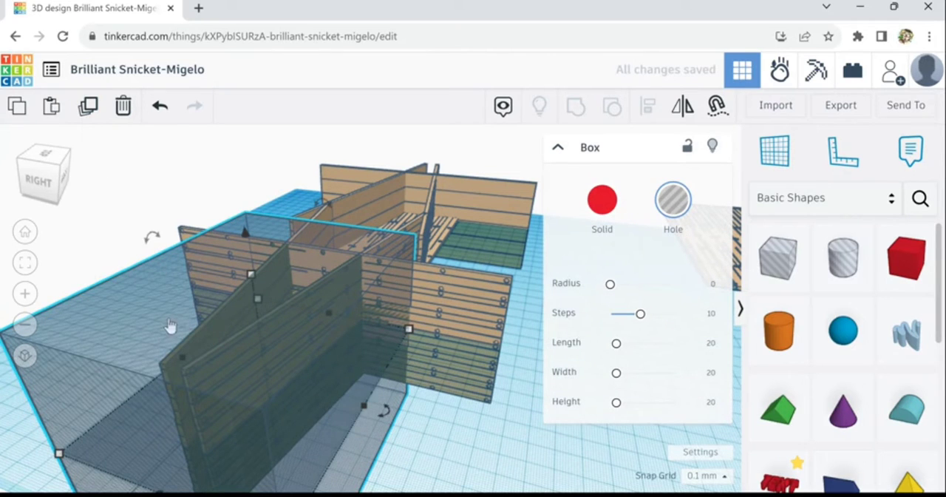
drag(152, 238, 111, 207)
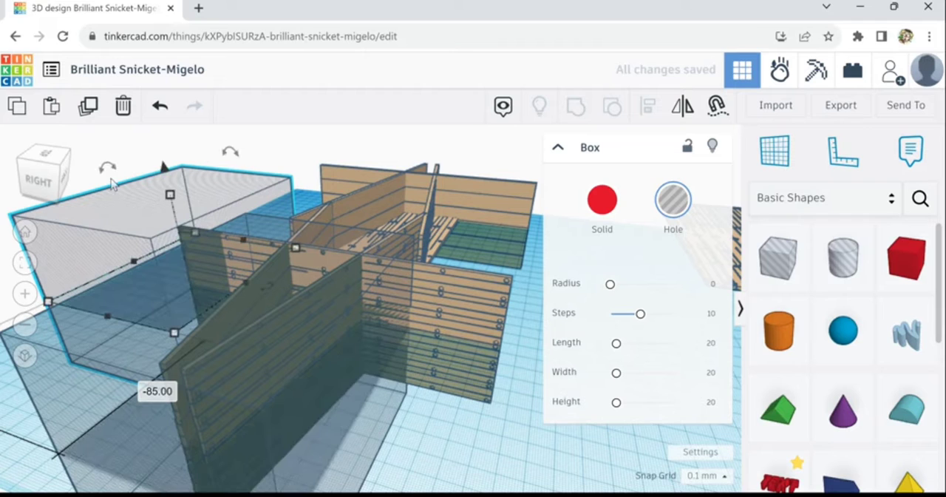
Duplicate the original hole box again and place this copy over the opposite outer end of the near end panel
click(123, 419)
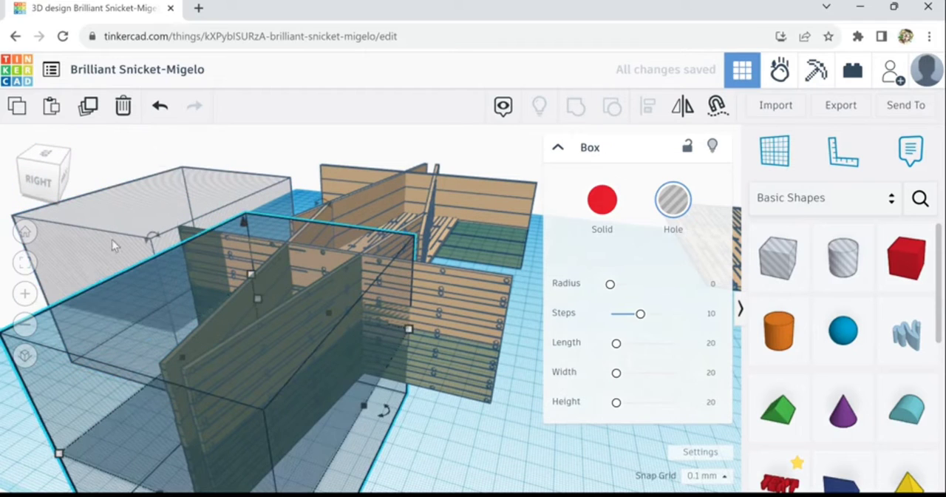
click(88, 106)
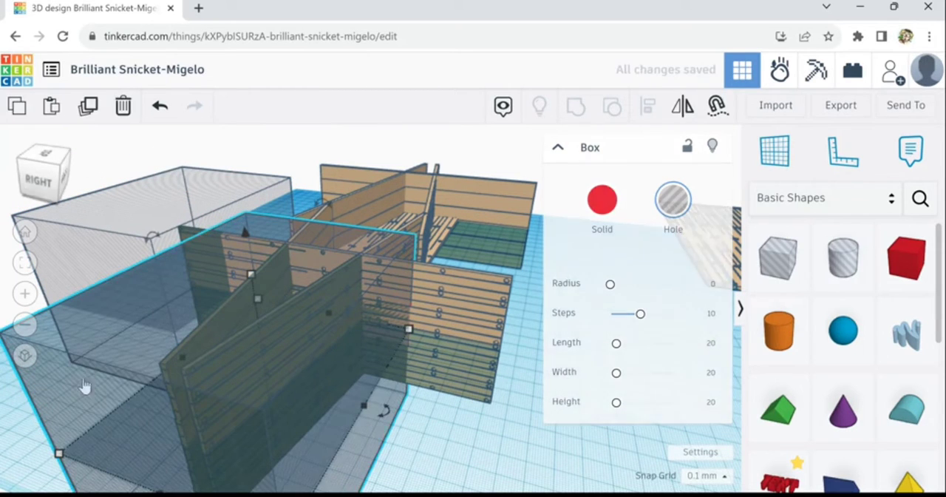
drag(91, 426, 477, 388)
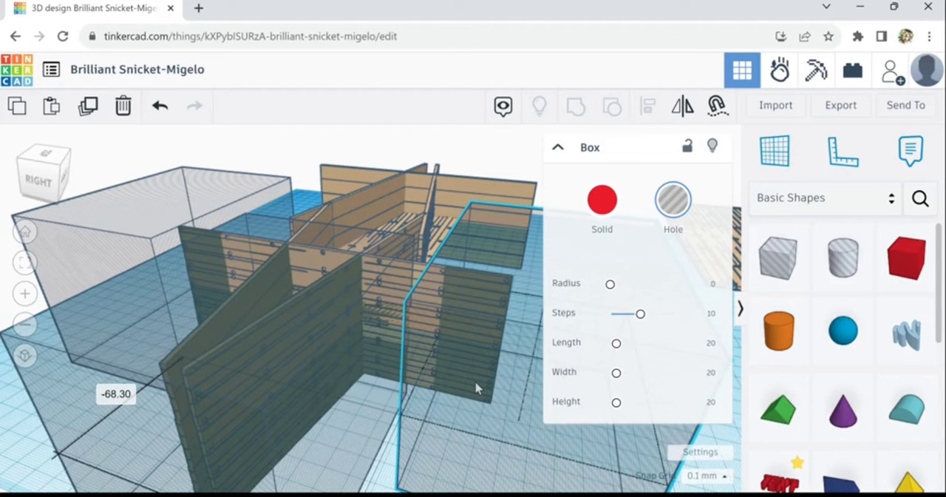
drag(479, 388, 452, 410)
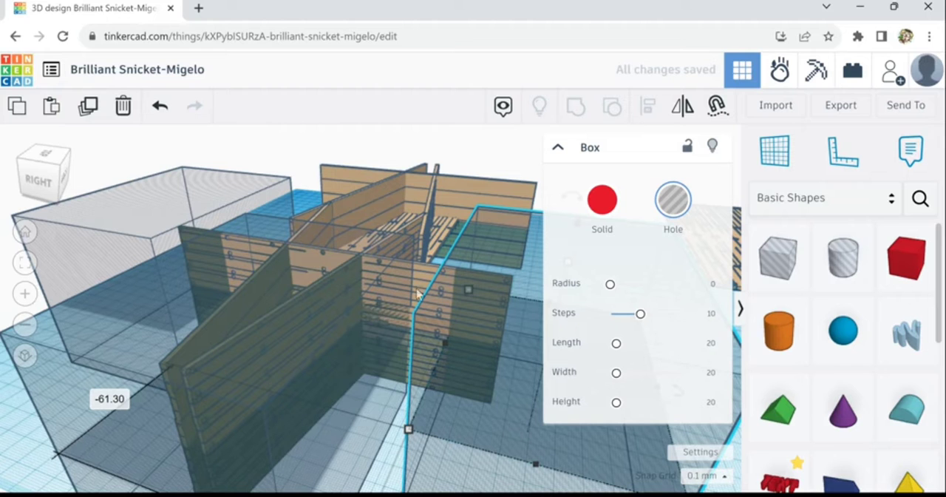
Group the middle hole box with the two side panels to cut off their parts projecting beyond the near end panel
right_drag(429, 243, 448, 174)
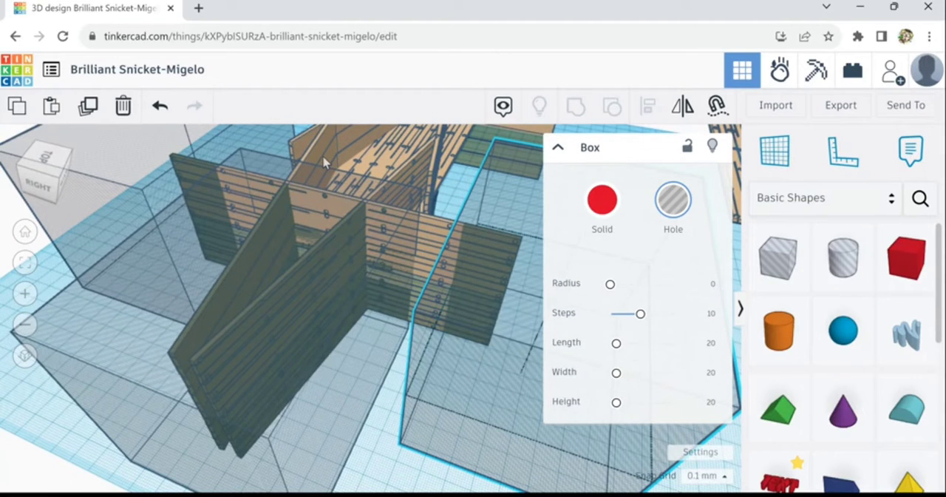
shift+click(323, 155)
shift+click(413, 195)
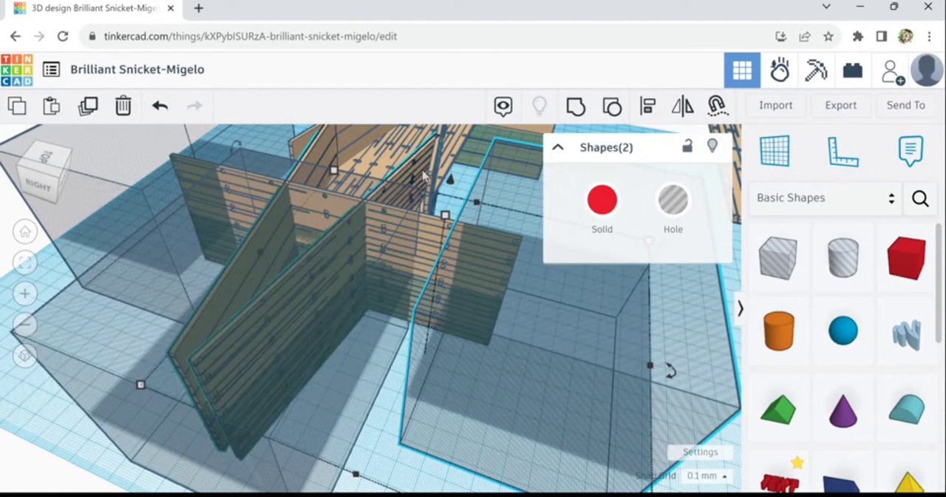
shift+click(332, 393)
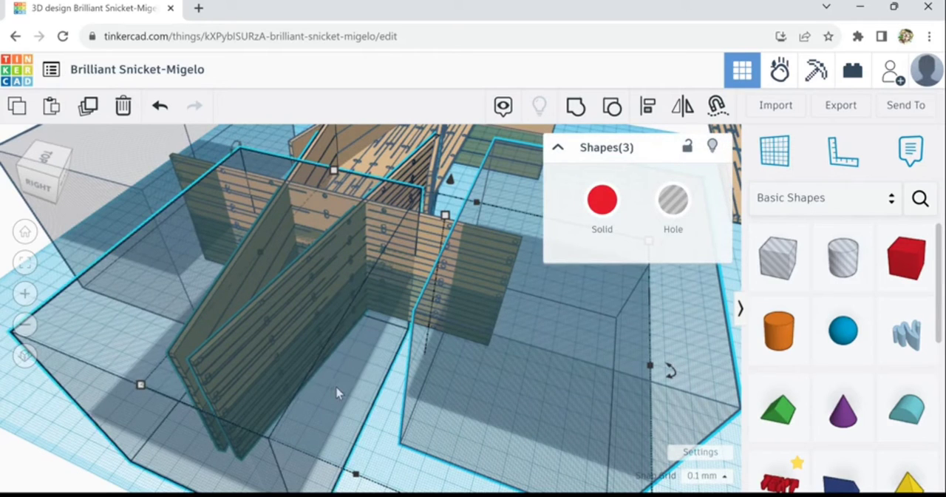
shift+click(496, 336)
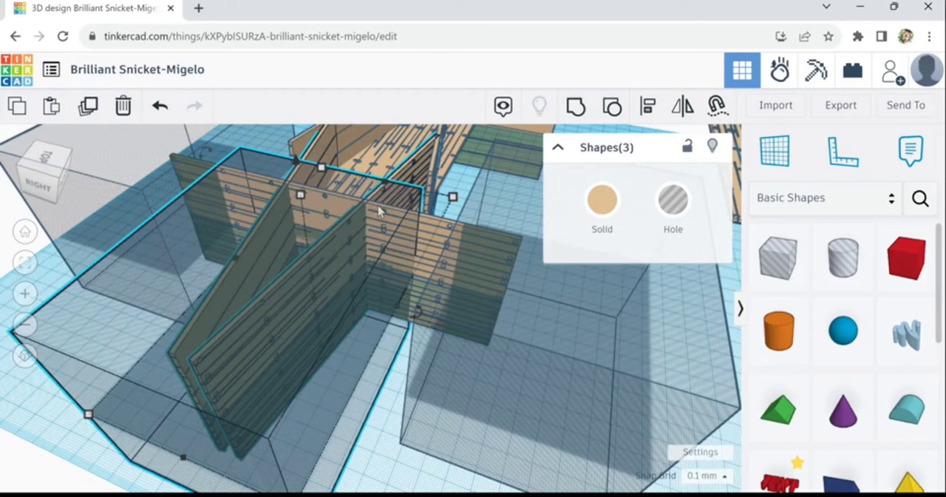
click(576, 107)
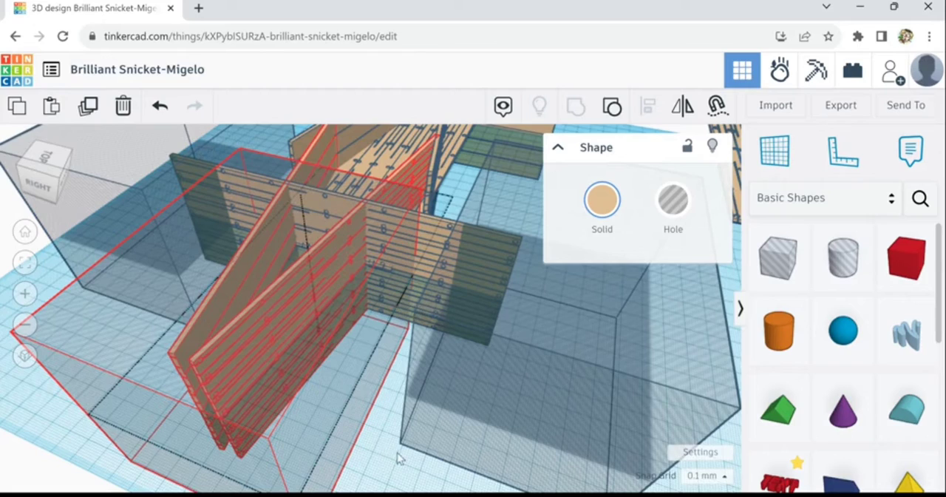
Slide one remaining hole box inward over the end panel up to the side panel, and move the other hole box away behind the structure
right_drag(397, 453, 399, 453)
scroll(400, 399, down, 2)
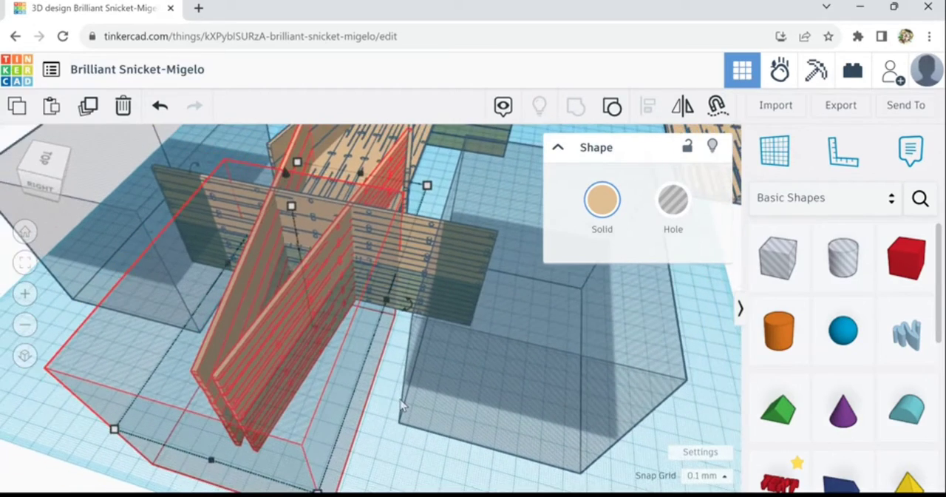
scroll(400, 405, down, 2)
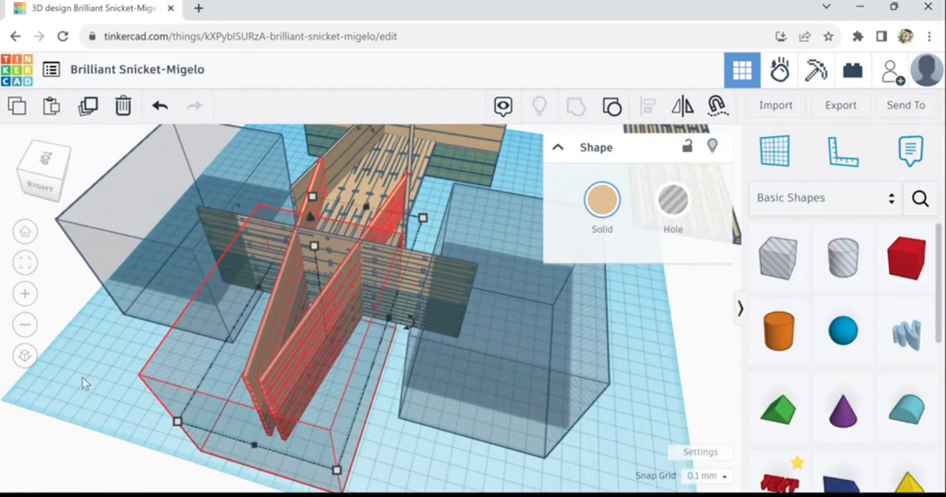
right_drag(82, 382, 207, 359)
scroll(276, 309, up, 3)
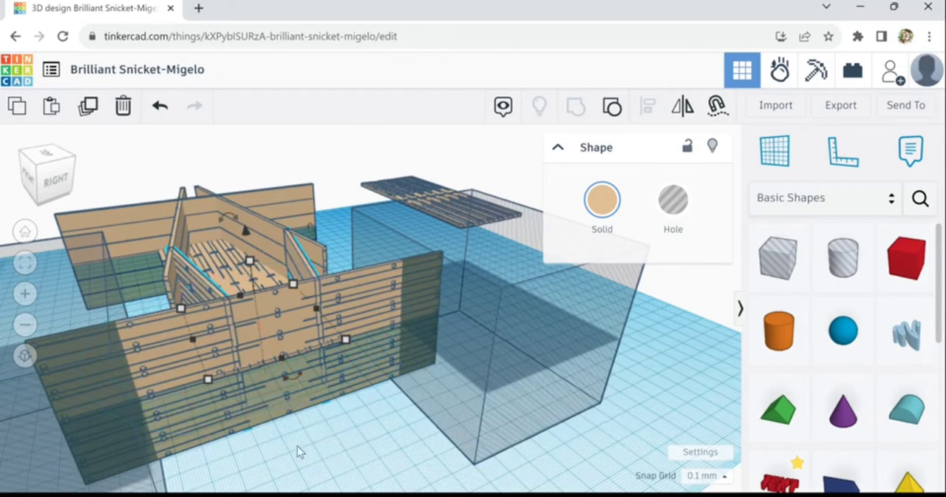
right_drag(280, 462, 244, 451)
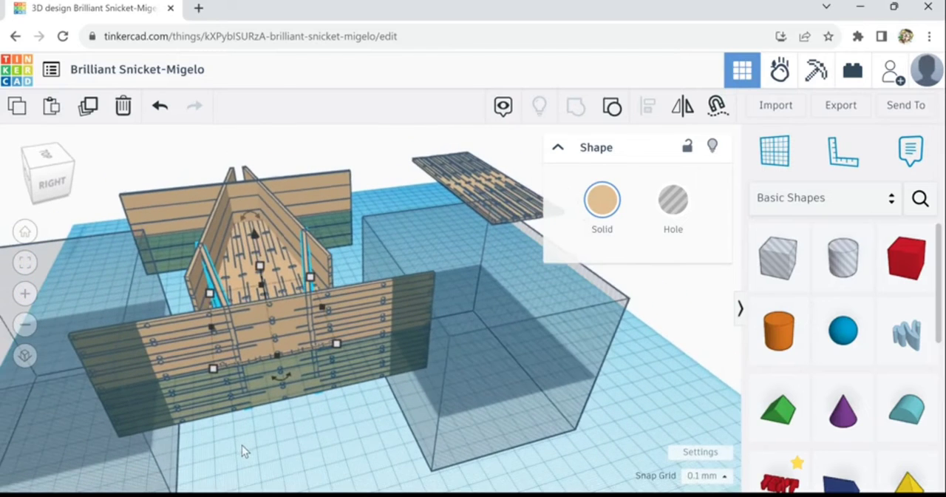
click(177, 451)
drag(177, 451, 208, 421)
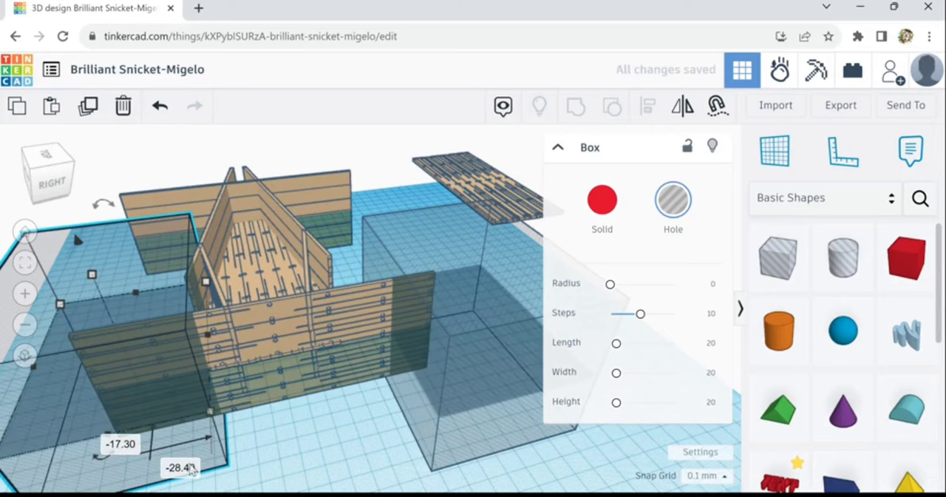
scroll(85, 444, down, 2)
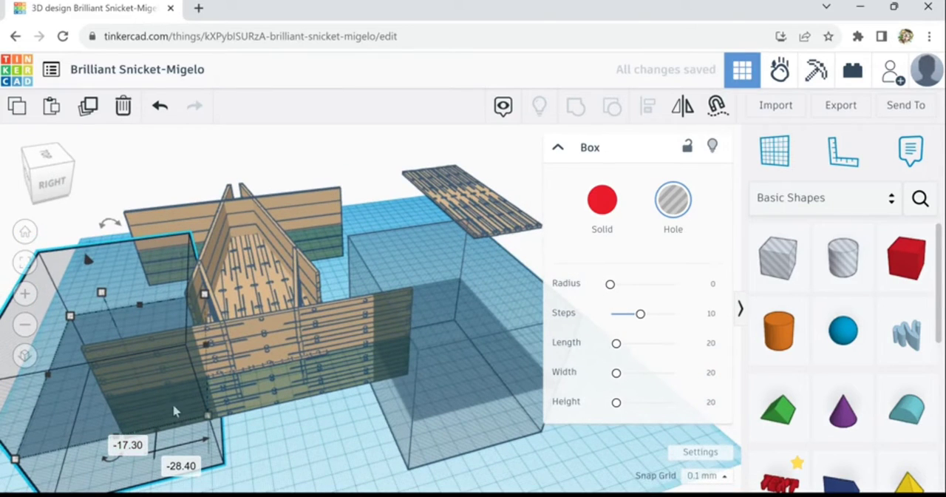
right_drag(252, 473, 476, 436)
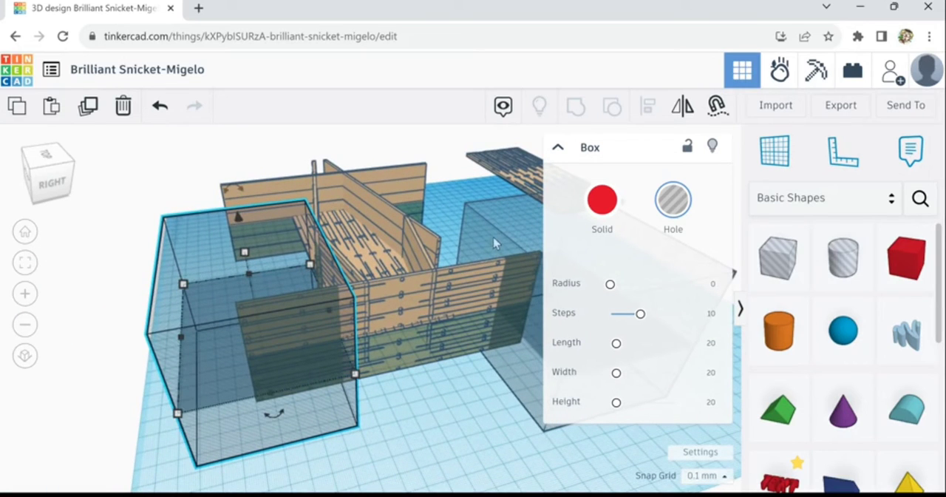
drag(496, 232, 368, 124)
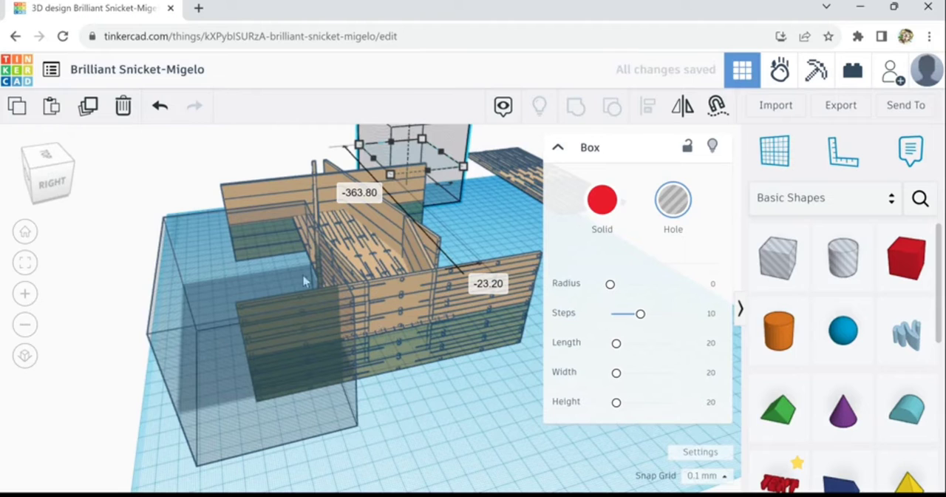
Rotate the hole box at the end panel about its vertical axis towards the side panel's angle and nudge it inward
click(250, 428)
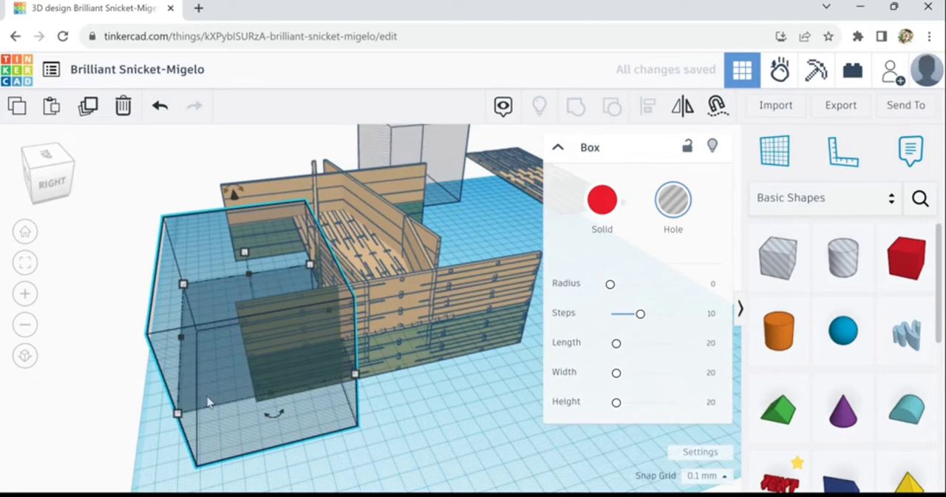
drag(275, 424, 257, 441)
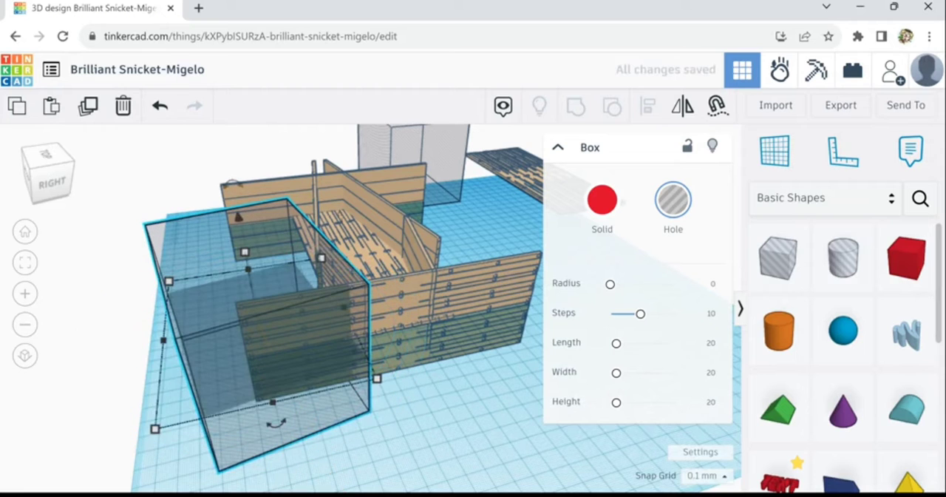
key(Right)
key(Right)
key(Right)
key(Right)
key(Right)
key(Right)
key(Right)
key(Right)
key(Right)
key(Right)
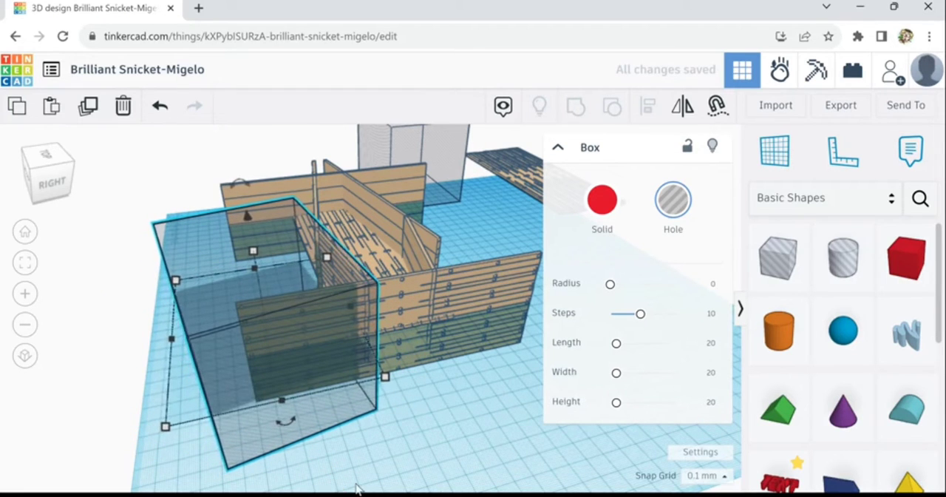
key(Right)
key(Right)
key(Right)
key(Right)
key(Right)
scroll(357, 356, up, 1)
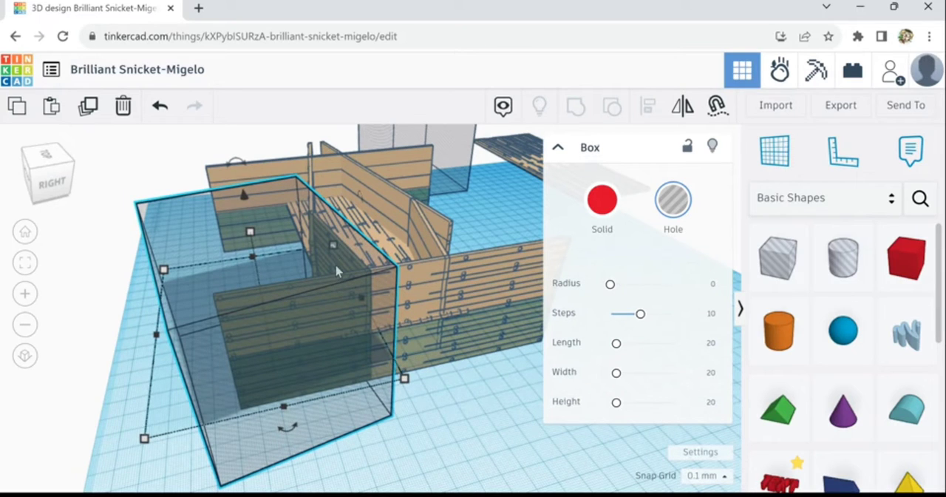
Nudge the rotated hole box slightly back outward to line its inner face up with the side panel
key(Left)
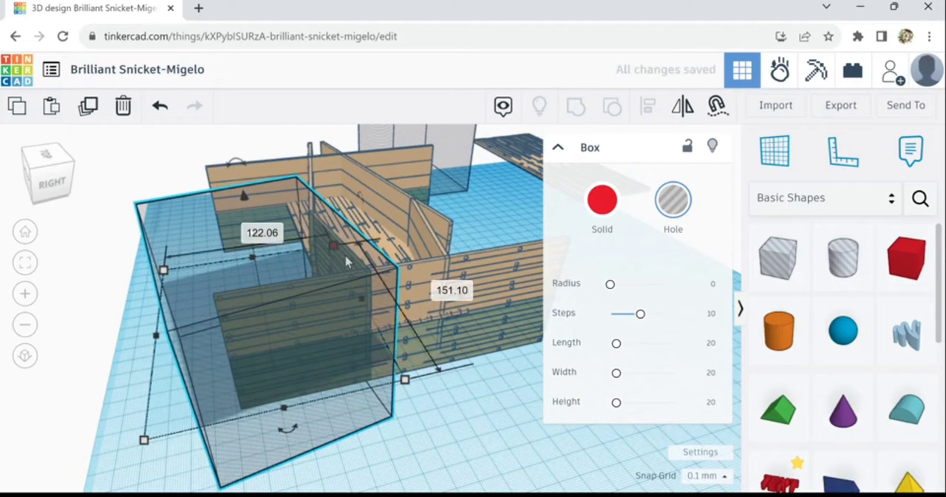
key(Left)
key(Left)
key(Left)
key(Left)
key(Left)
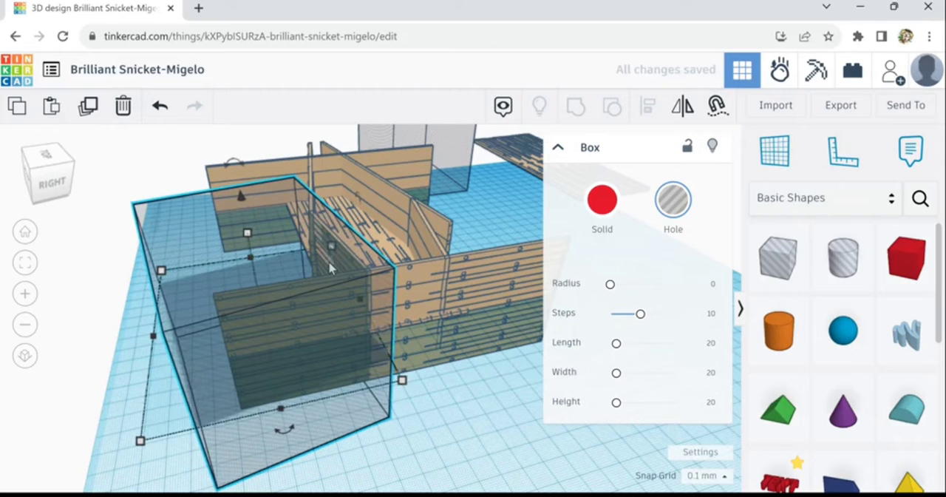
key(Left)
key(Left)
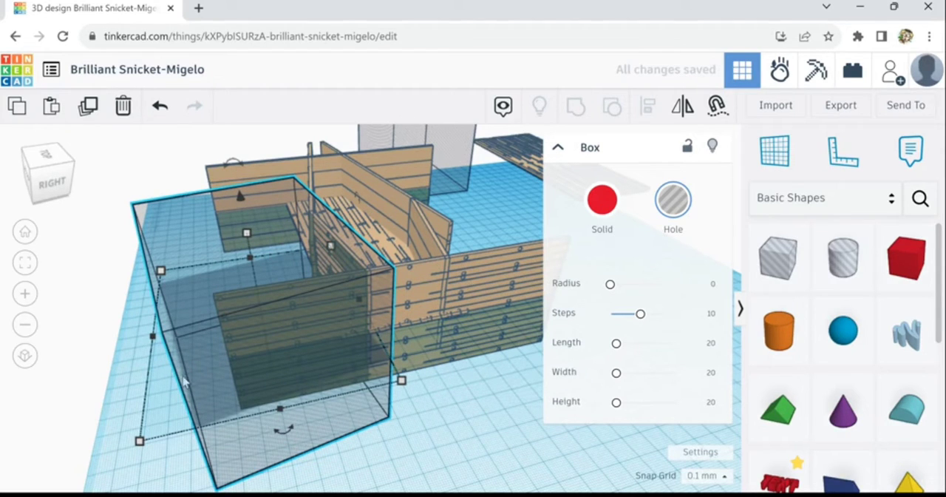
Fine-tune the hole box's rotation about the vertical axis to match the side panel's angle
mouse_move(281, 433)
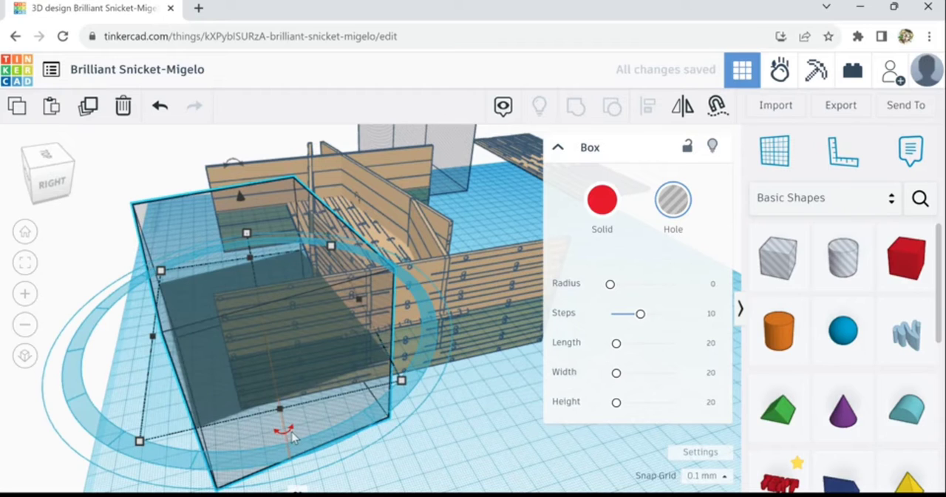
drag(311, 488, 296, 490)
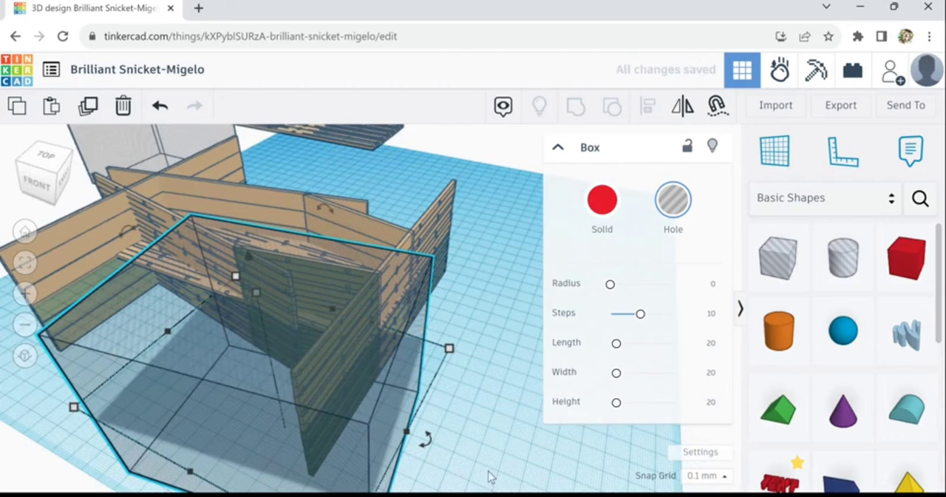
right_drag(490, 284, 485, 303)
scroll(461, 300, up, 2)
scroll(461, 301, up, 1)
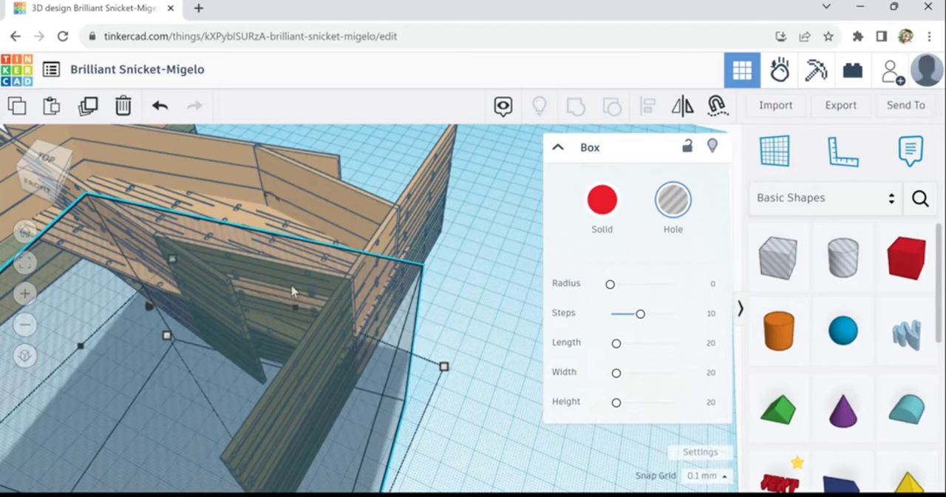
Duplicate the angled hole box beside the end panel and mirror the copy across the structure's width
scroll(293, 290, up, 1)
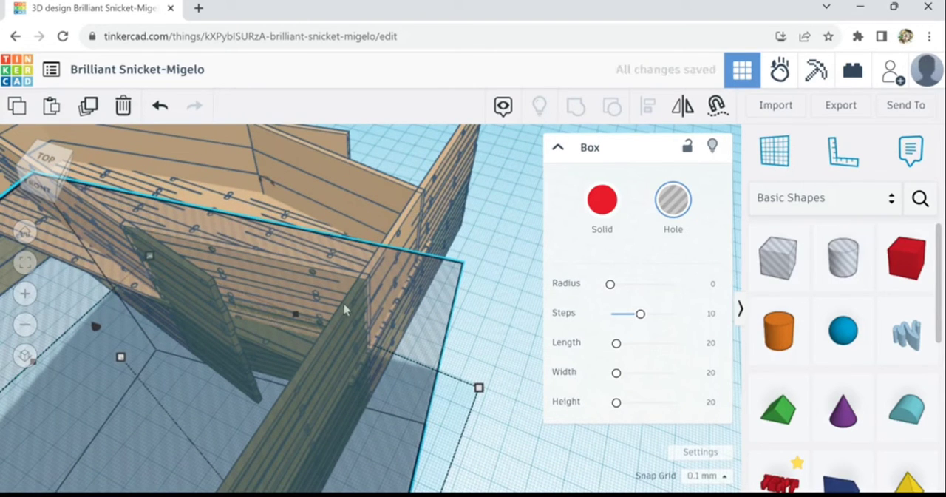
right_drag(449, 336, 467, 377)
right_drag(486, 425, 431, 399)
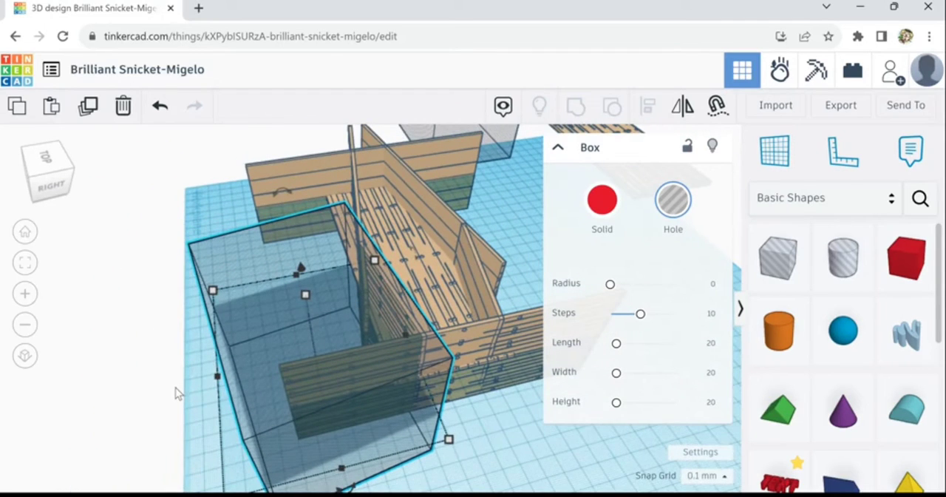
click(261, 349)
click(267, 344)
click(87, 109)
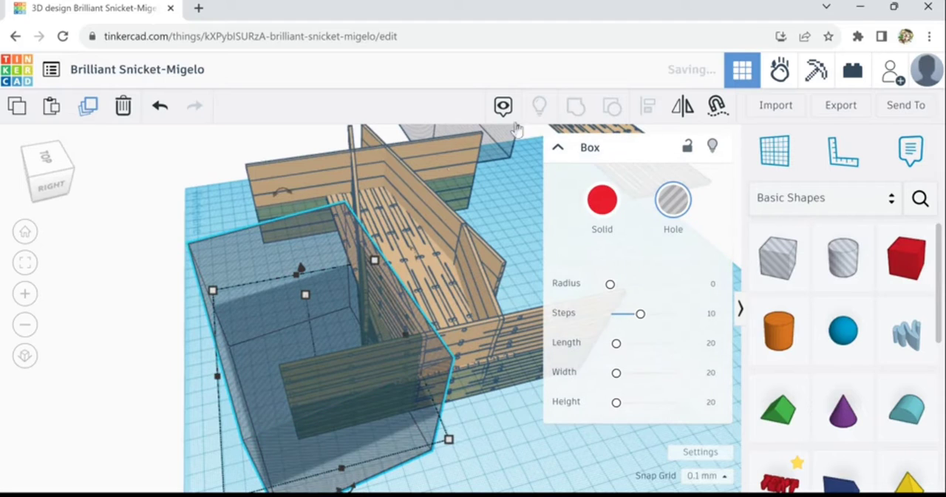
click(683, 111)
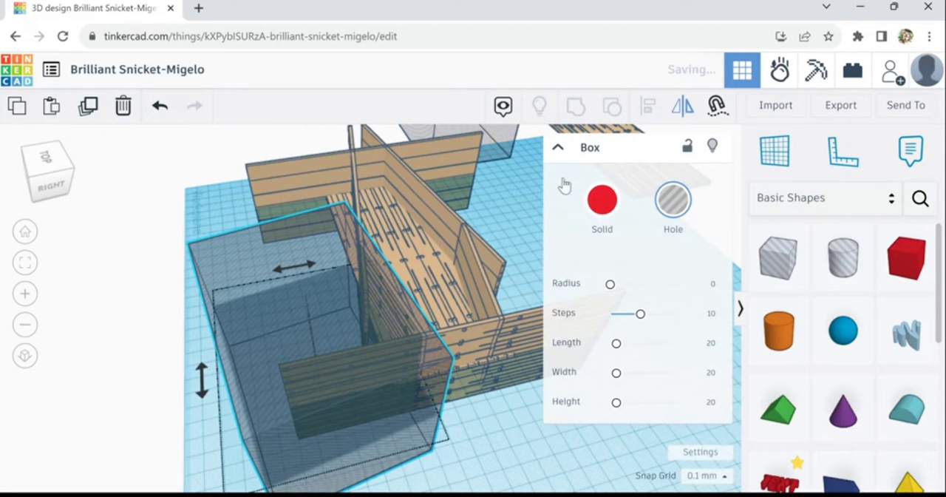
click(312, 273)
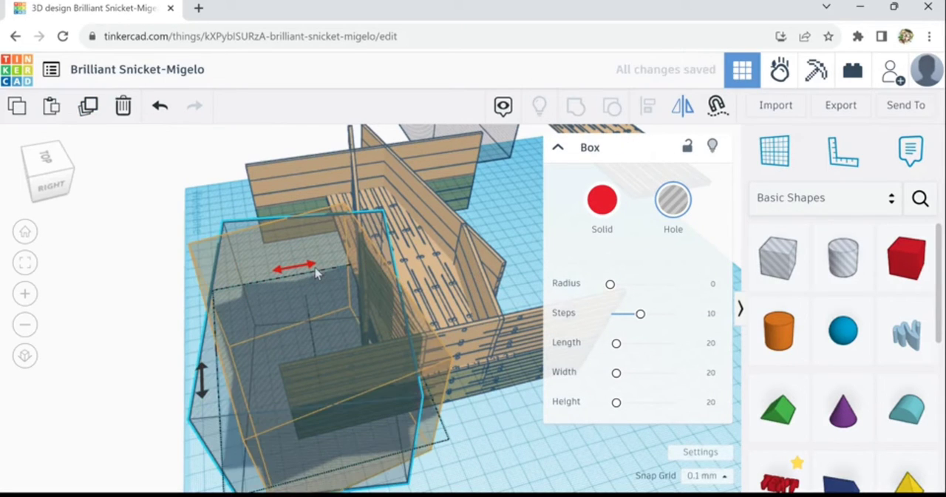
click(316, 273)
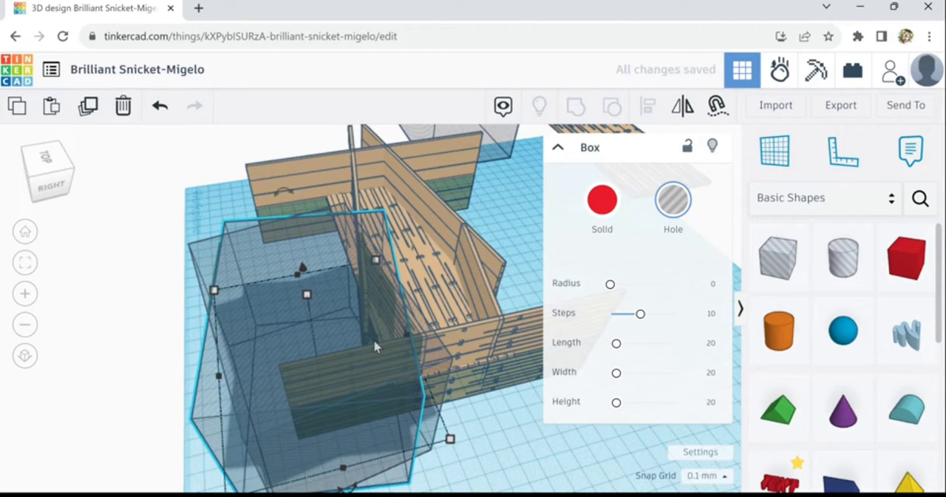
Set the snap grid to 1.0 mm and move the mirrored hole box across the structure to the opposite side panel
drag(374, 342, 376, 341)
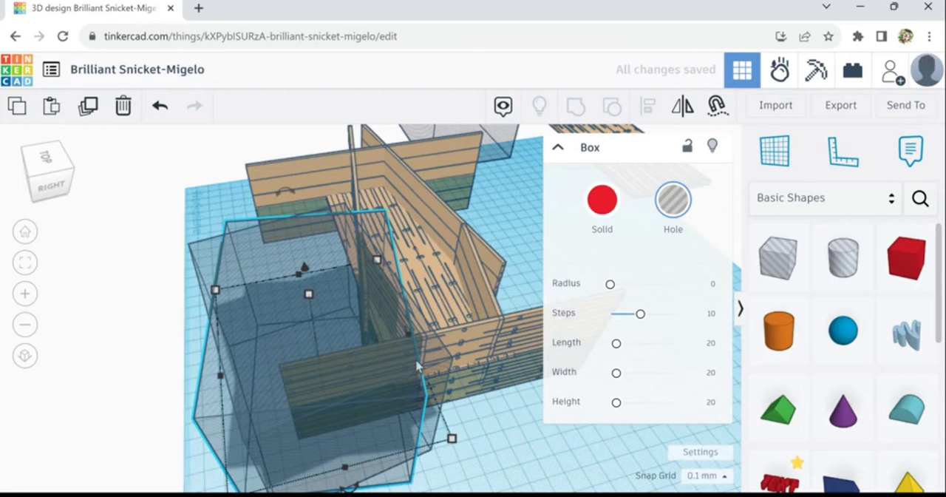
click(726, 480)
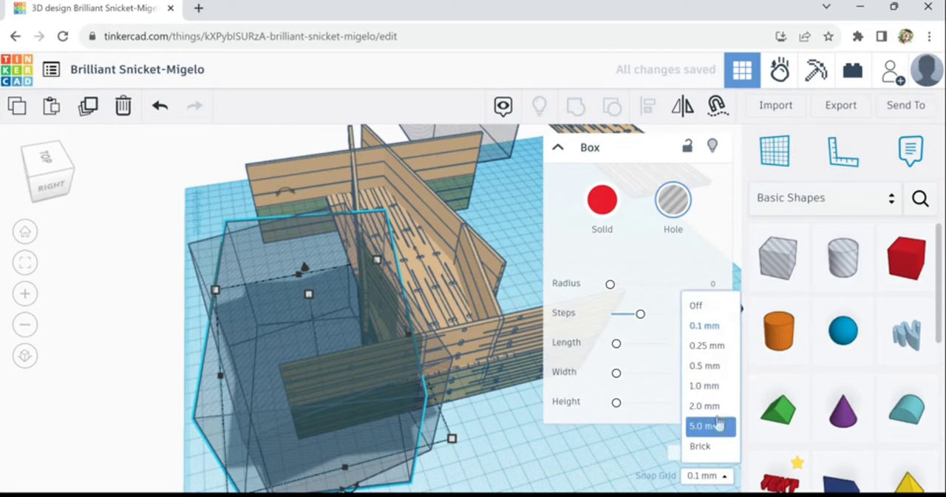
click(711, 385)
key(Right)
key(Right)
key(Right)
key(Right)
key(Right)
key(Right)
key(Right)
key(Right)
key(Right)
key(Right)
key(Right)
key(Right)
key(Right)
key(Right)
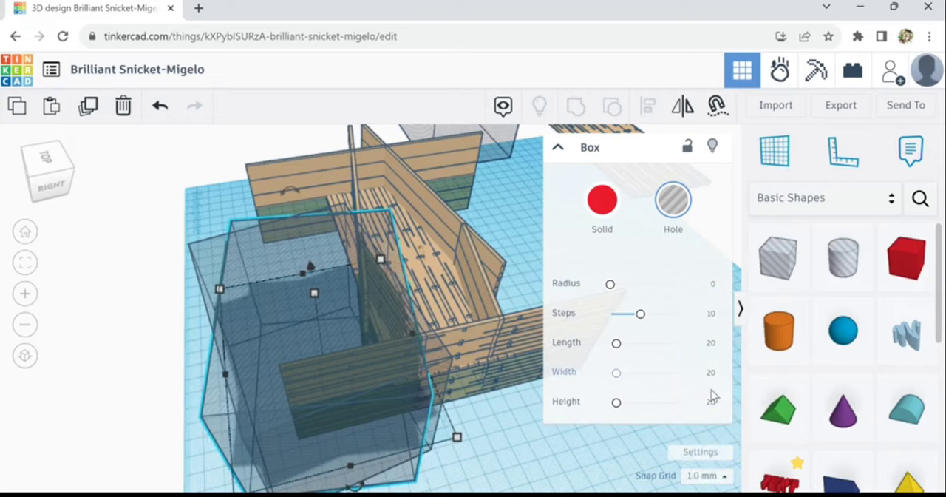
key(Right)
key(Right)
key(Right)
key(Right)
key(Right)
key(Right)
key(Right)
key(Right)
key(Right)
key(Right)
key(Right)
key(Right)
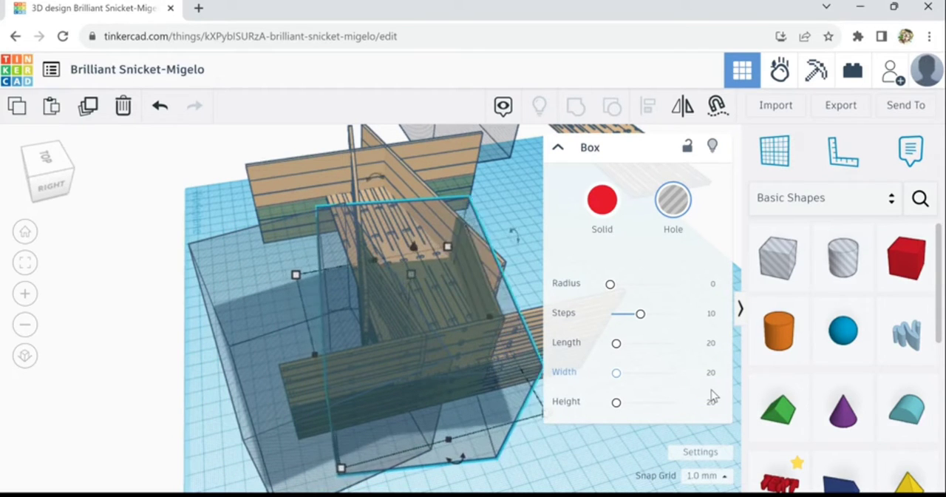
key(Right)
key(Right)
key(Right)
key(Right)
key(Right)
key(Right)
key(Right)
key(Right)
key(Right)
key(Right)
key(Right)
key(Right)
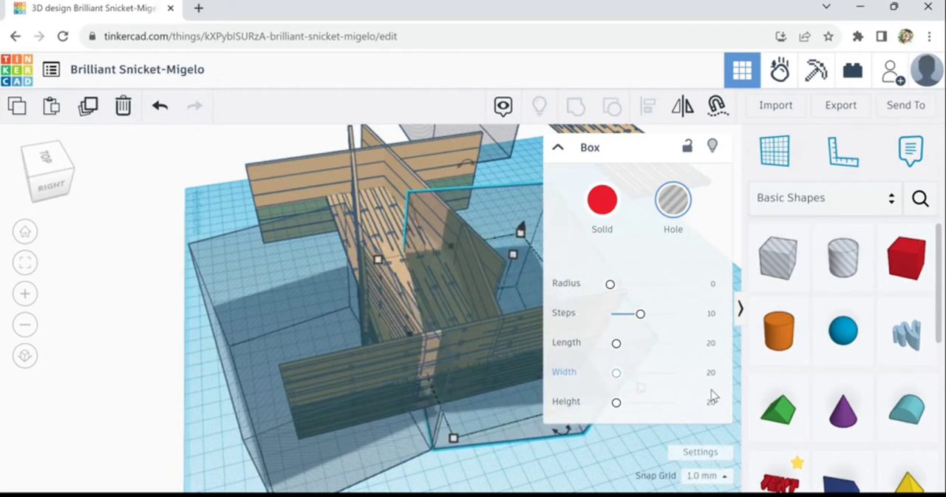
key(Right)
key(Right)
key(Right)
key(Right)
key(Right)
key(Right)
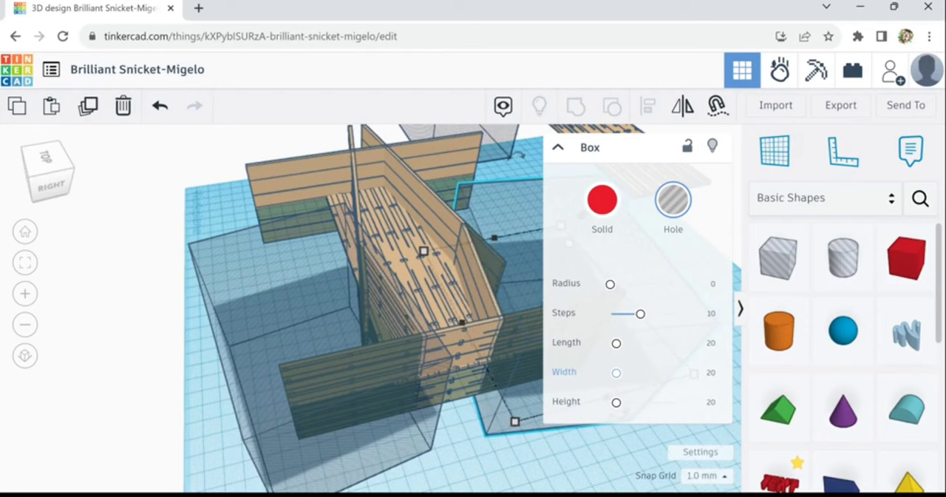
Set the snap grid to 0.1 mm and check the mirrored hole box's alignment with the side panel from several angles
right_drag(538, 477, 421, 448)
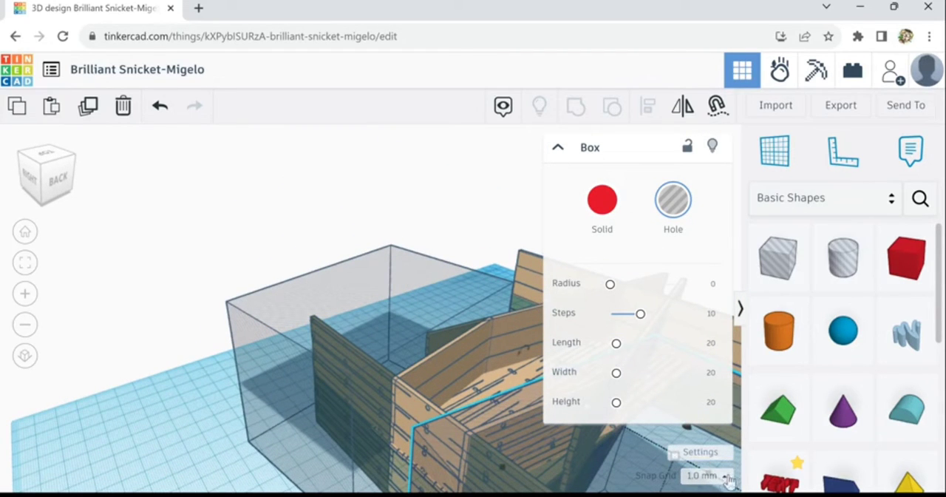
click(706, 475)
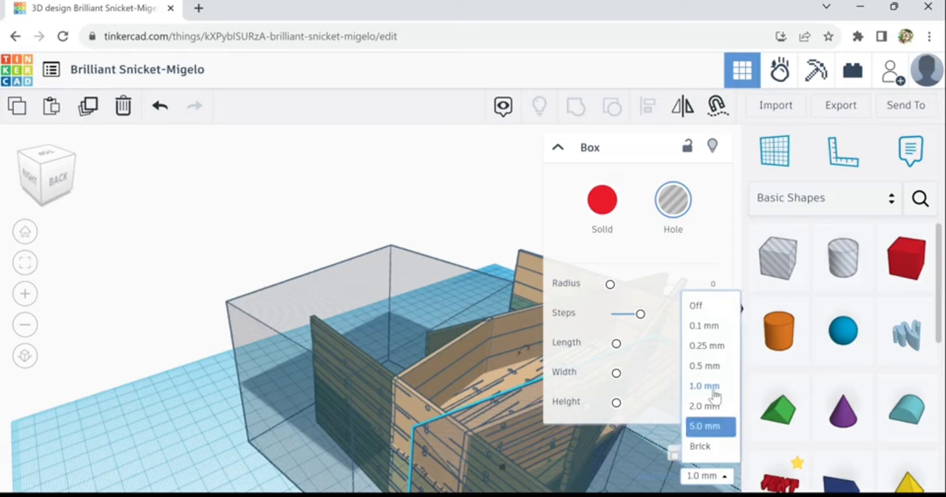
click(709, 326)
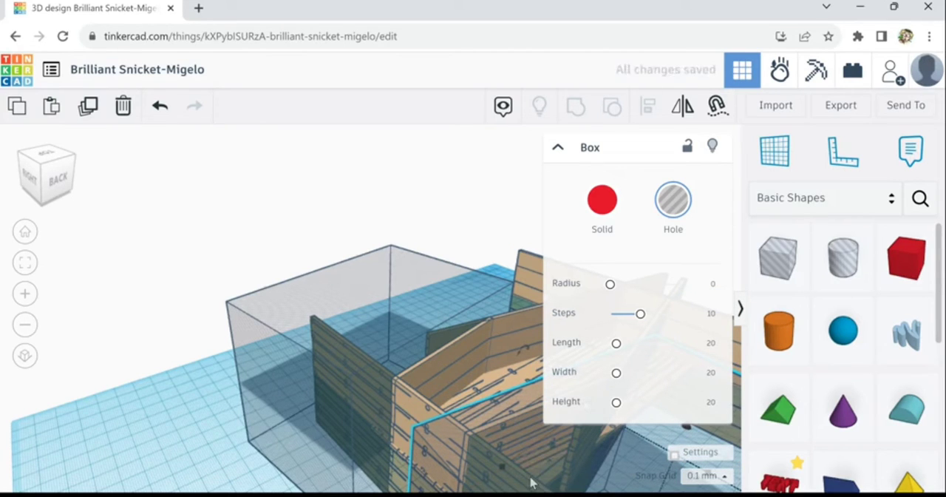
right_drag(161, 409, 296, 433)
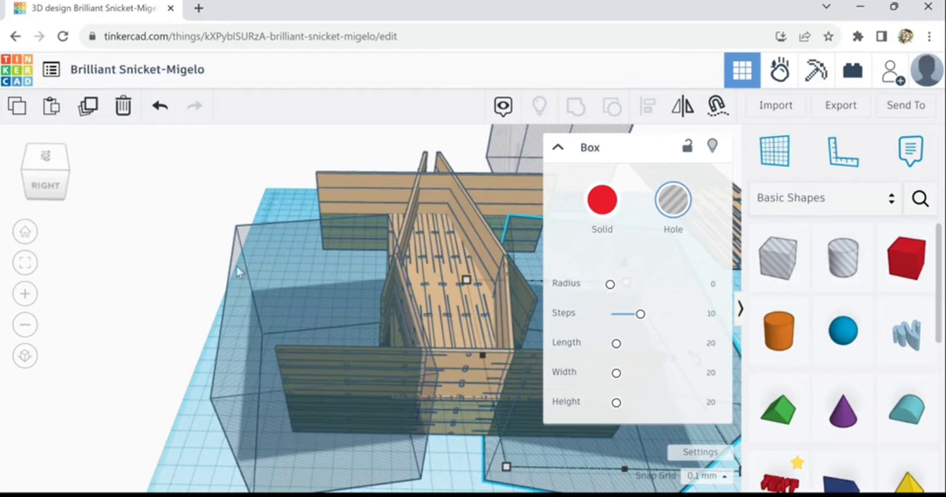
right_drag(204, 221, 414, 226)
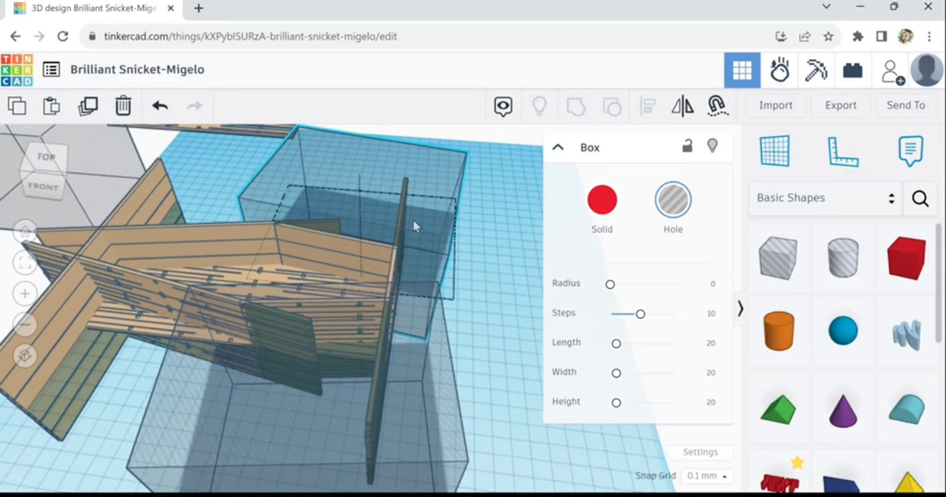
right_drag(216, 389, 41, 431)
scroll(82, 399, down, 1)
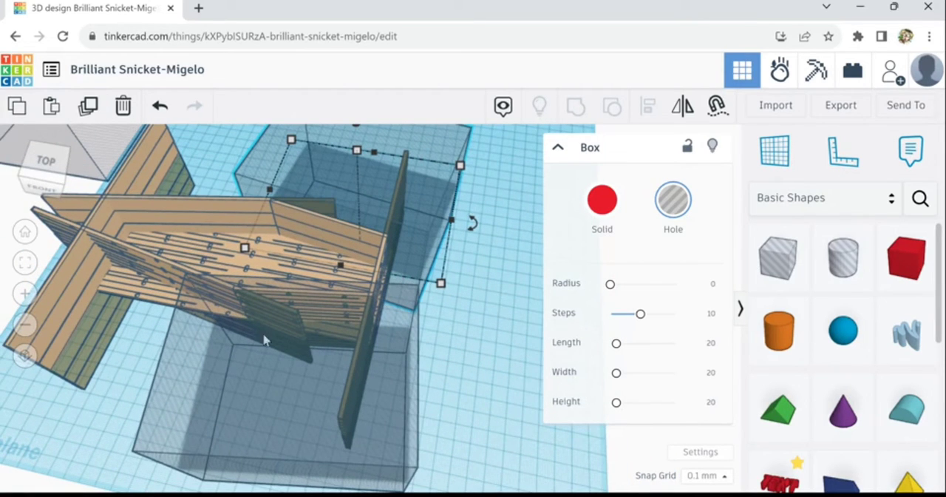
right_drag(127, 408, 382, 387)
right_drag(406, 387, 360, 378)
scroll(360, 379, down, 5)
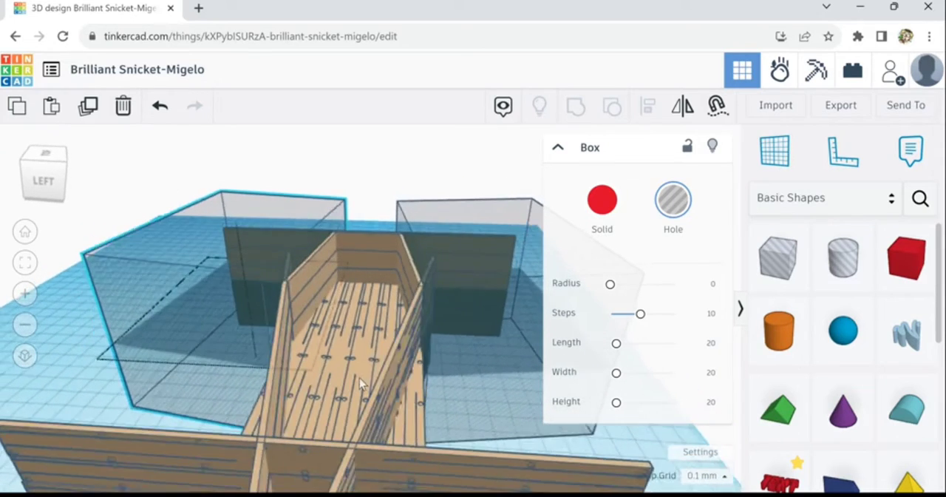
scroll(361, 377, down, 3)
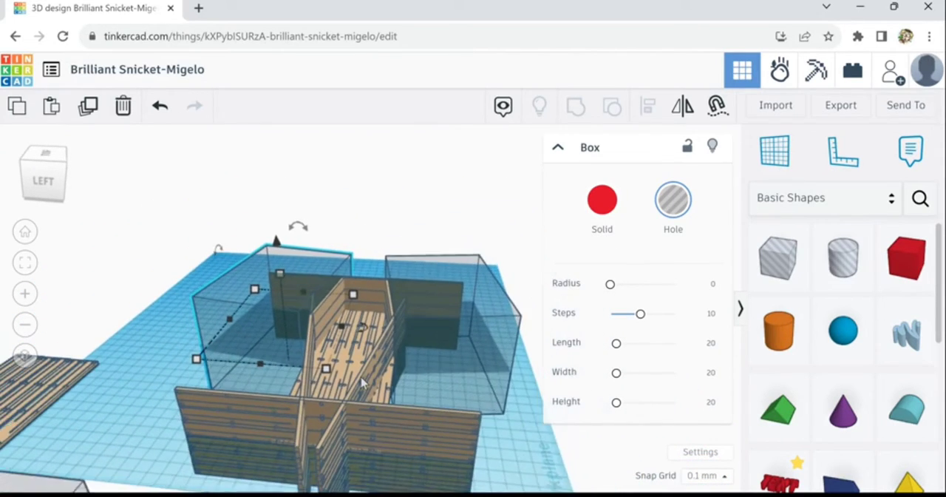
Move the remaining hole box over the side panel ends projecting past the wide front panel, up to that panel's outer face
right_drag(486, 453, 184, 428)
drag(143, 411, 256, 441)
scroll(326, 433, up, 5)
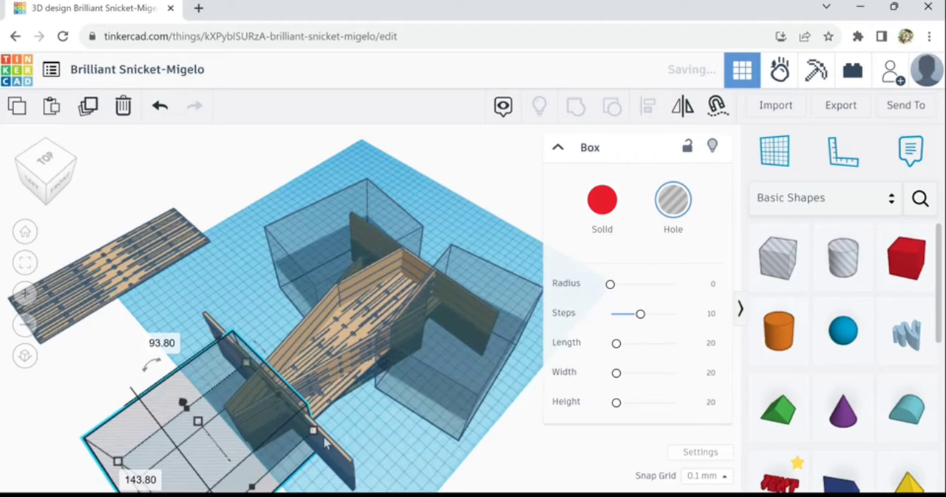
right_drag(404, 411, 429, 409)
key(Down)
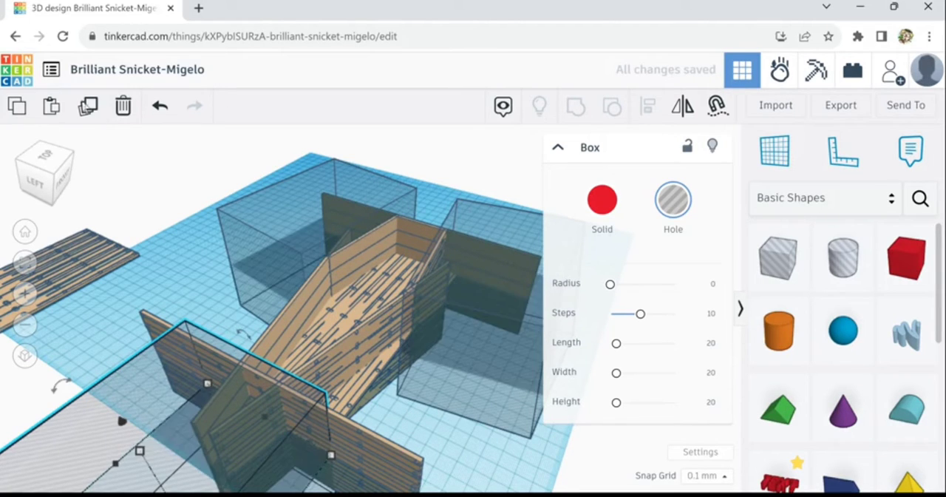
Duplicate the hole box at the wide front panel and move the copy away off the workplane
click(89, 110)
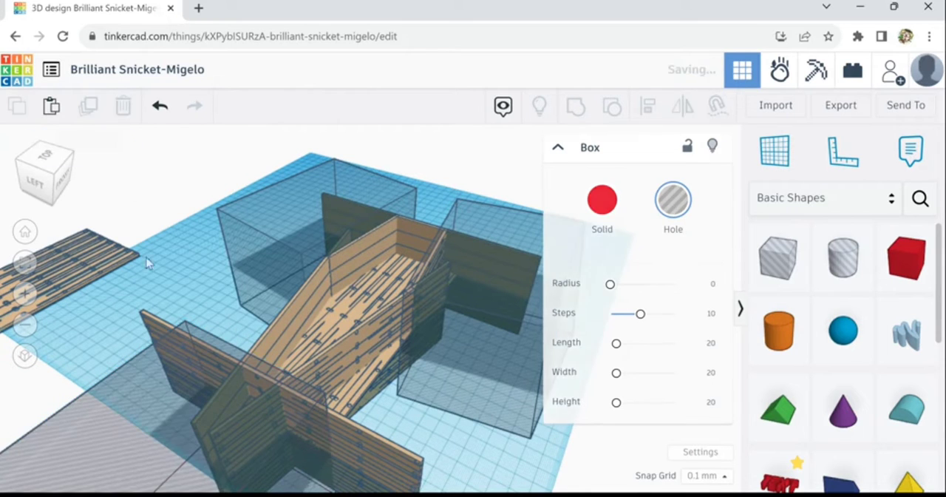
mouse_move(165, 332)
mouse_down()
mouse_move(159, 348)
mouse_move(174, 355)
mouse_move(370, 392)
mouse_move(437, 384)
mouse_move(503, 361)
mouse_move(473, 337)
mouse_move(480, 332)
mouse_move(452, 434)
mouse_up()
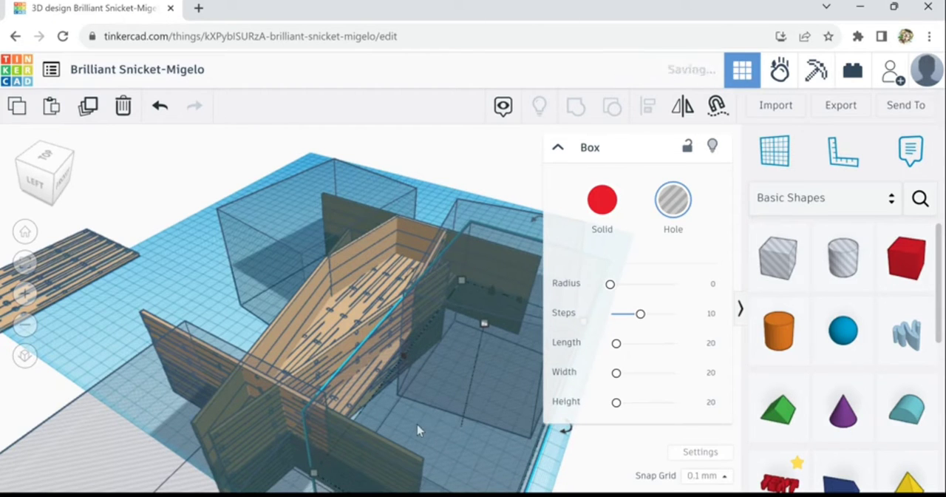
drag(416, 424, 4, 146)
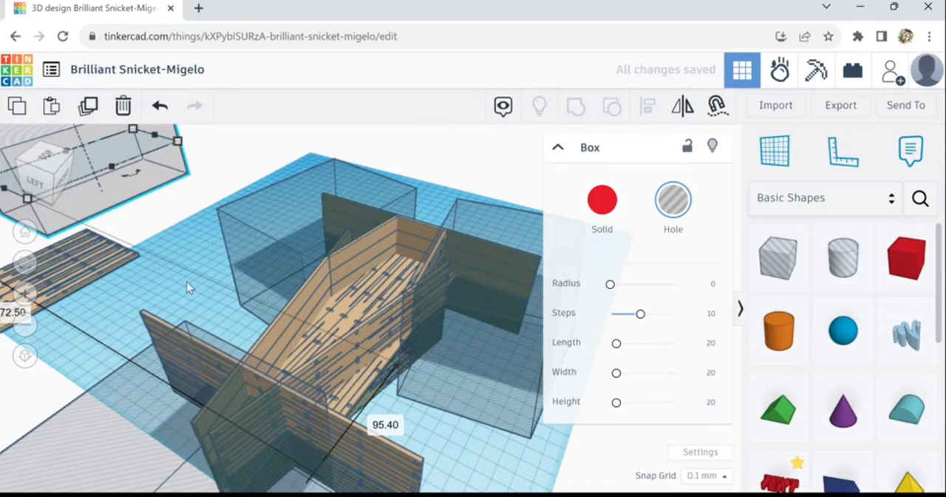
Group the whole structure with its three surrounding hole boxes to cut off the projecting panel parts
right_drag(190, 278, 263, 287)
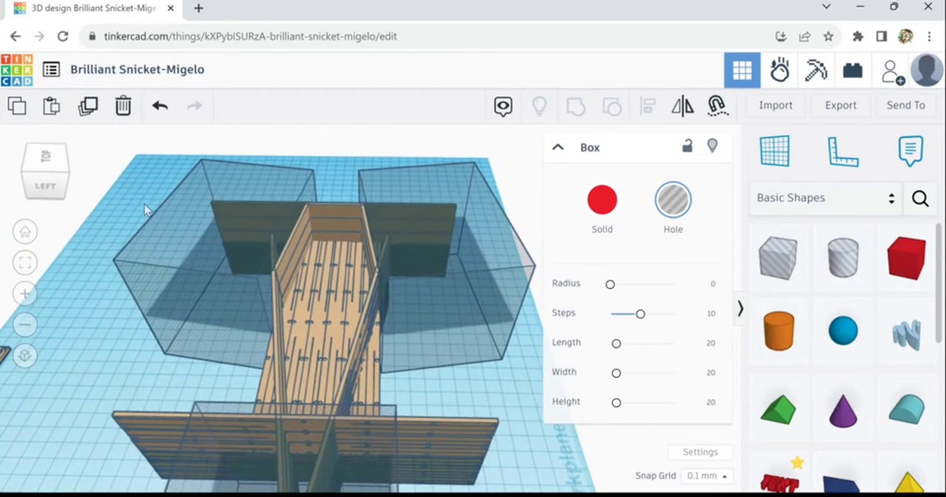
drag(182, 361, 470, 484)
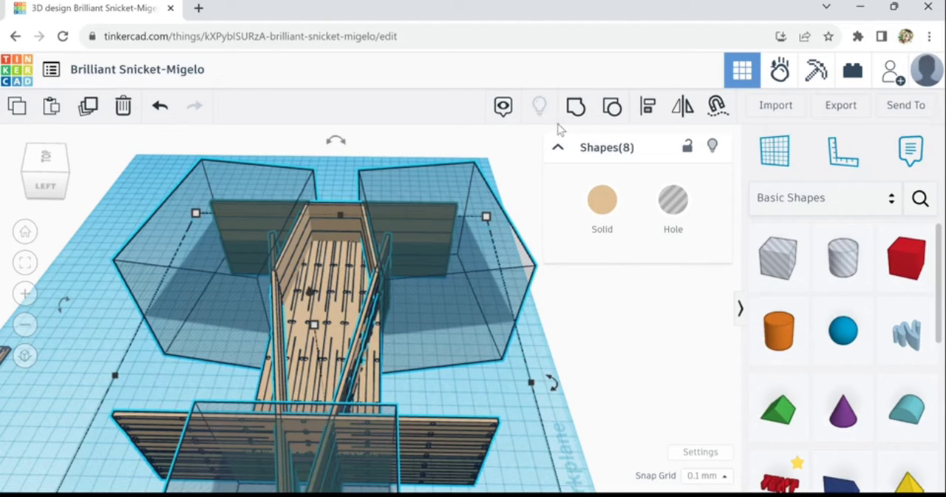
click(576, 108)
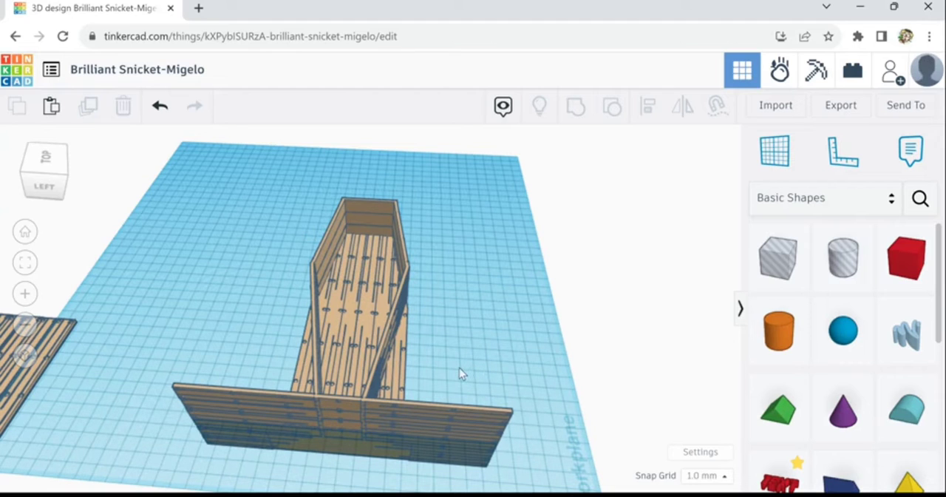
Place a new hole box on the outer face of the angled side panel near the wide front panel
right_drag(459, 368, 581, 327)
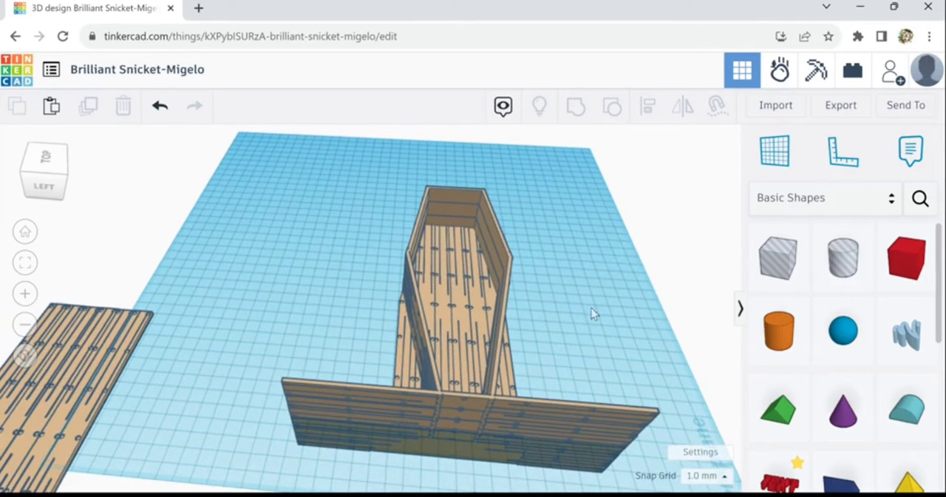
right_drag(557, 352, 589, 366)
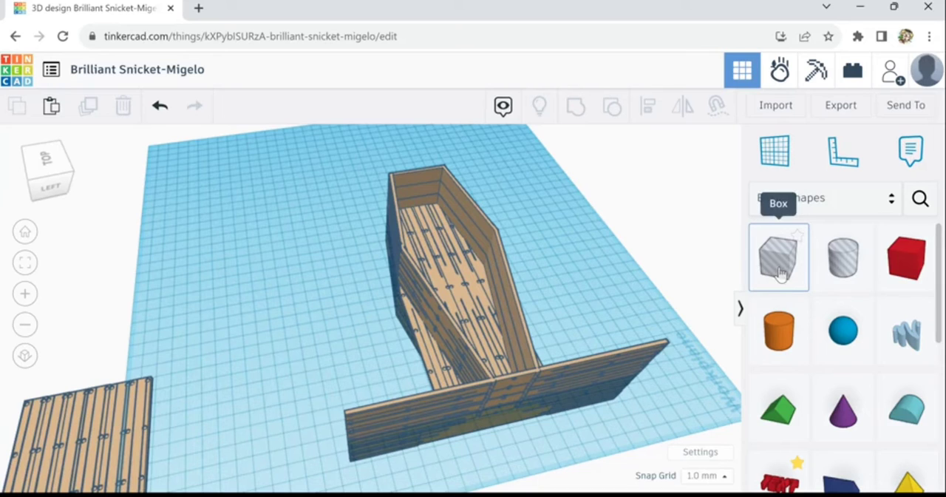
drag(780, 272, 333, 350)
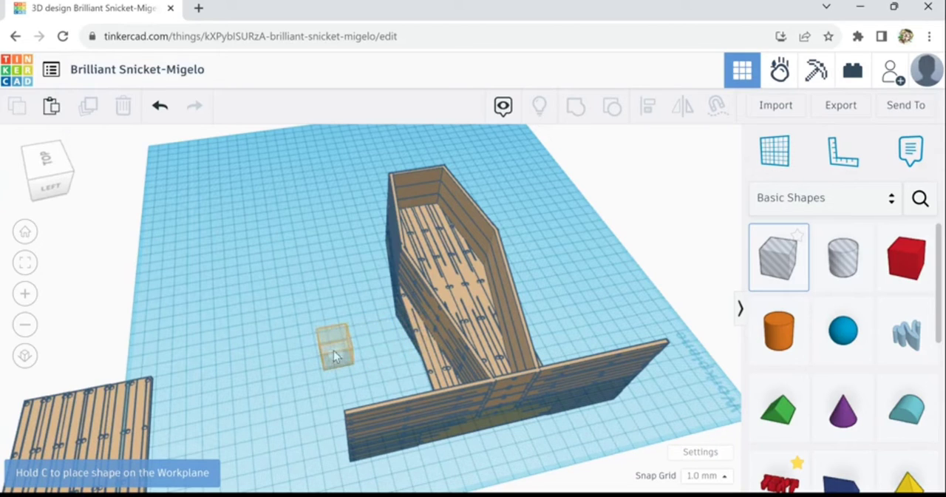
drag(386, 303, 435, 339)
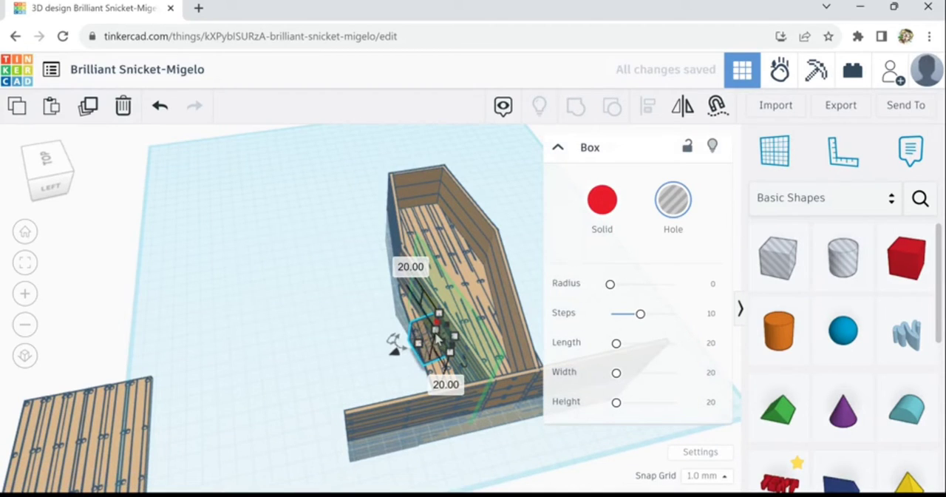
drag(394, 341, 366, 376)
click(124, 278)
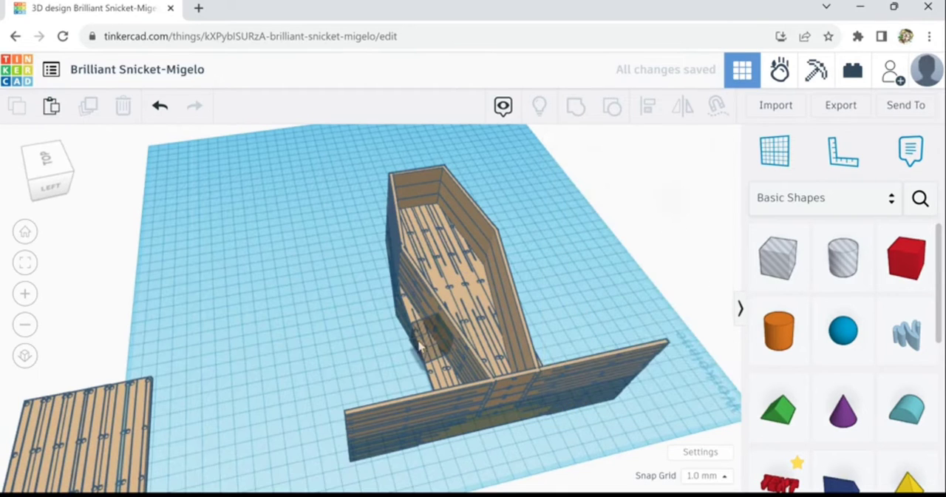
Enlarge the new hole box outward from the angled side panel and set its height to about 56 mm
click(435, 342)
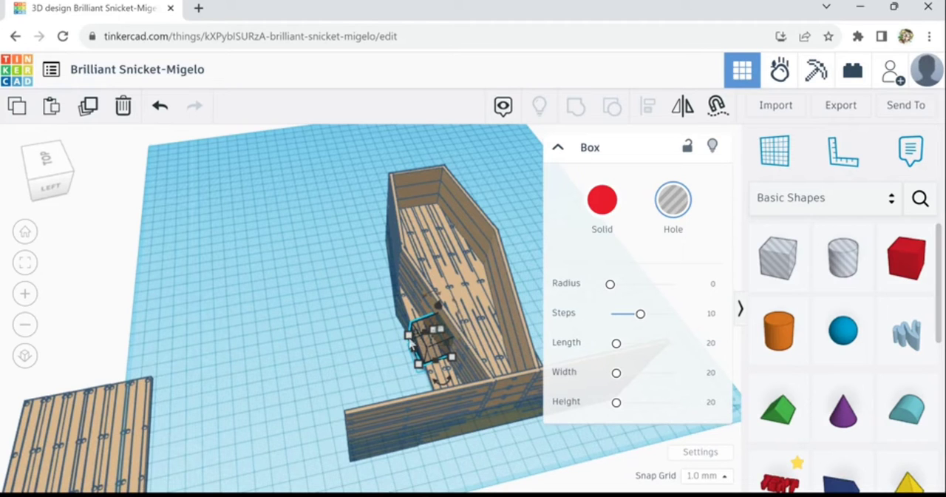
shift+drag(411, 340, 314, 249)
drag(325, 178, 330, 255)
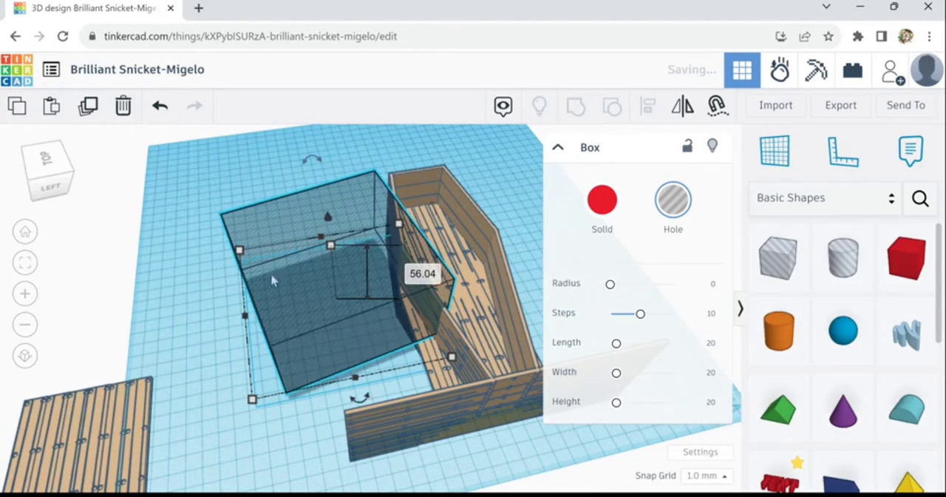
Enlarge the hole box to cover the projecting end of the wide front panel and set its height to about 105 mm
drag(241, 252, 191, 192)
drag(239, 160, 257, 220)
drag(275, 307, 326, 439)
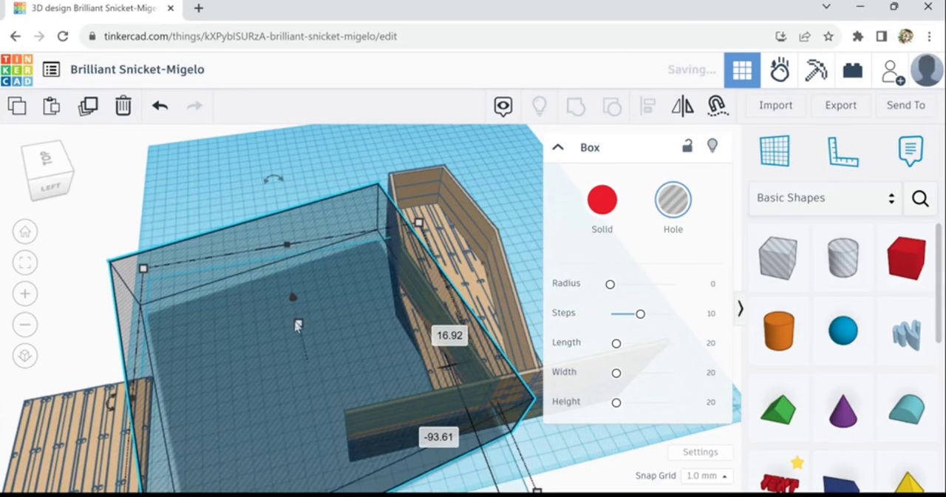
drag(298, 328, 317, 250)
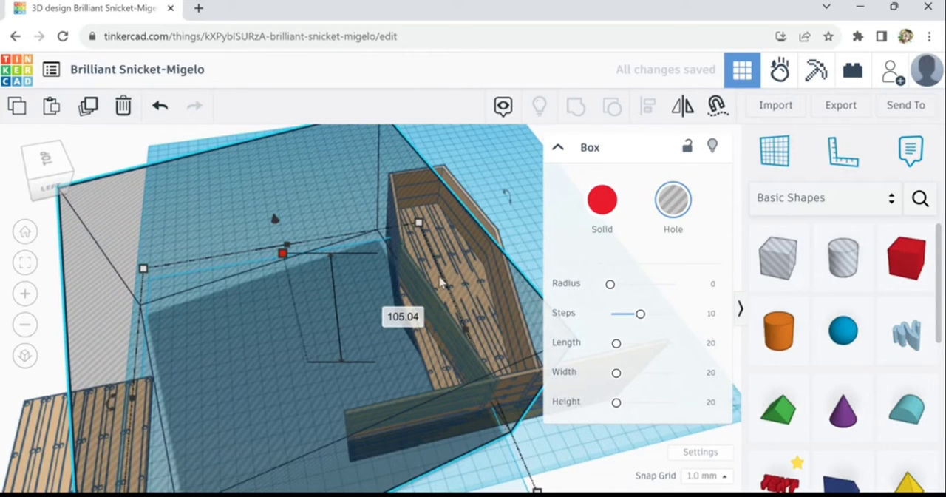
Lower the hole box so it spans the full height of the wide front panel and extends beneath the workplane
key(ctrl+Down)
key(ctrl+Down)
key(ctrl+Down)
key(ctrl+Down)
key(ctrl+Down)
key(ctrl+Down)
key(ctrl+Down)
key(ctrl+Down)
key(ctrl+Down)
key(ctrl+Down)
key(ctrl+Down)
key(ctrl+Down)
key(ctrl+Down)
key(ctrl+Down)
key(ctrl+Down)
key(ctrl+Down)
key(ctrl+Down)
key(ctrl+Down)
key(ctrl+Down)
key(ctrl+Down)
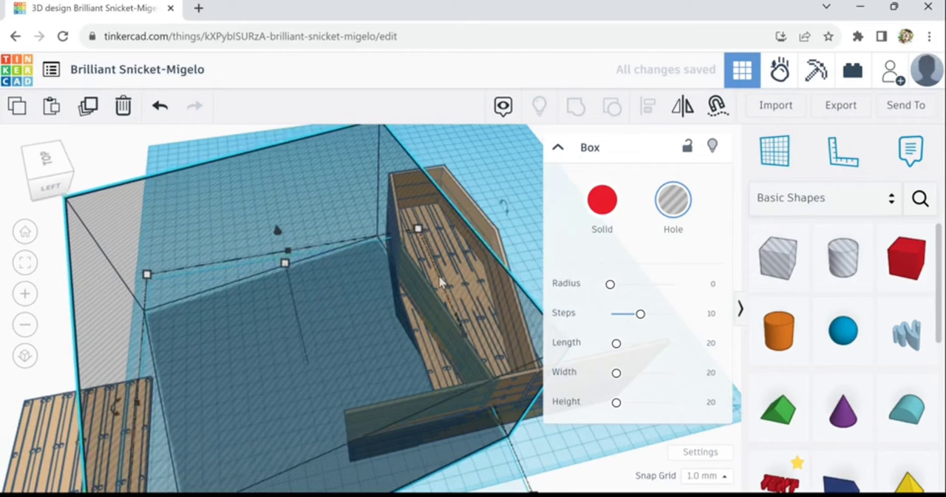
key(ctrl+Down)
key(ctrl+Down)
key(ctrl+Down)
key(ctrl+Down)
key(ctrl+Down)
key(ctrl+Down)
key(ctrl+Down)
key(ctrl+Down)
key(ctrl+Down)
key(ctrl+Down)
key(ctrl+Down)
key(ctrl+Down)
key(ctrl+Down)
key(ctrl+Down)
key(ctrl+Down)
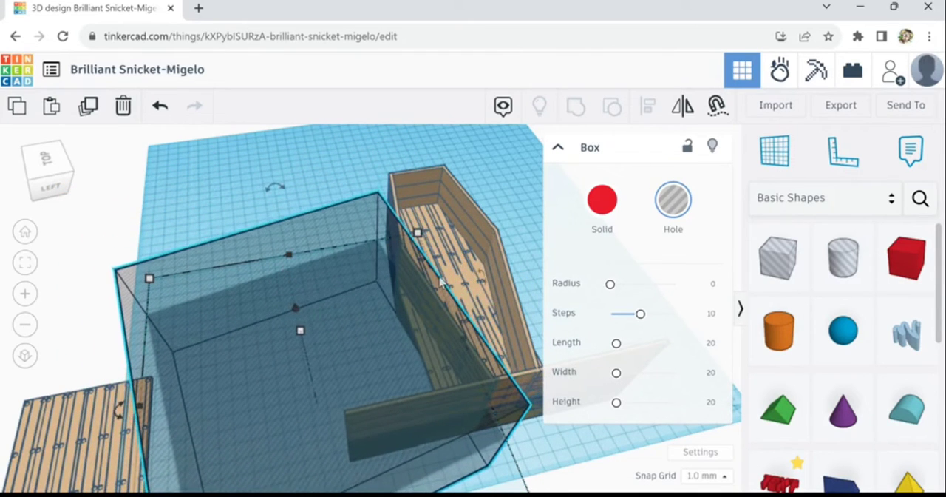
key(ctrl+Down)
key(ctrl+Down)
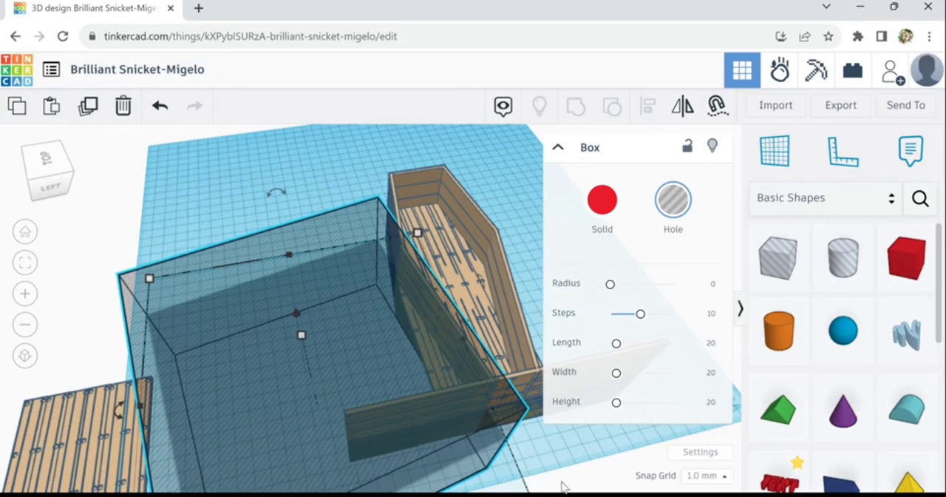
Set the snap grid to 0.1 mm and nudge the hole box outward to line up with the angled side wall's outer face
key(Left)
key(Left)
key(Left)
key(Left)
key(Left)
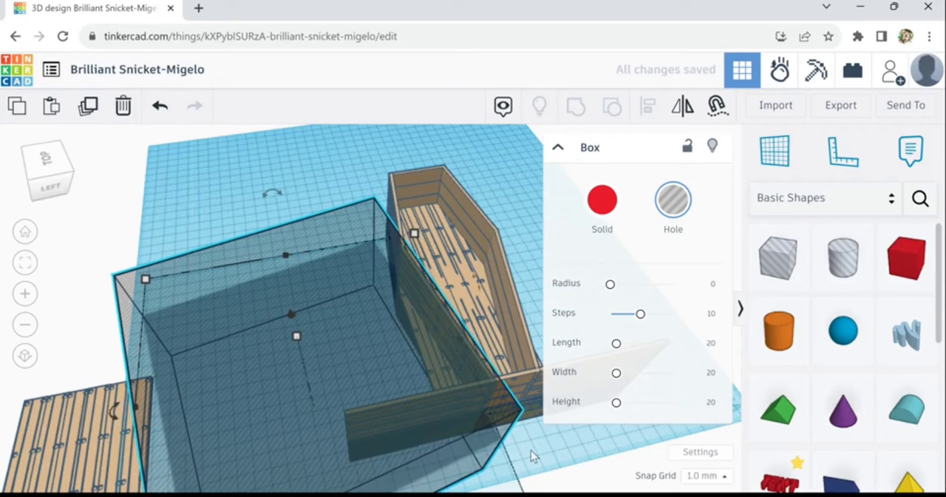
right_drag(558, 464, 437, 447)
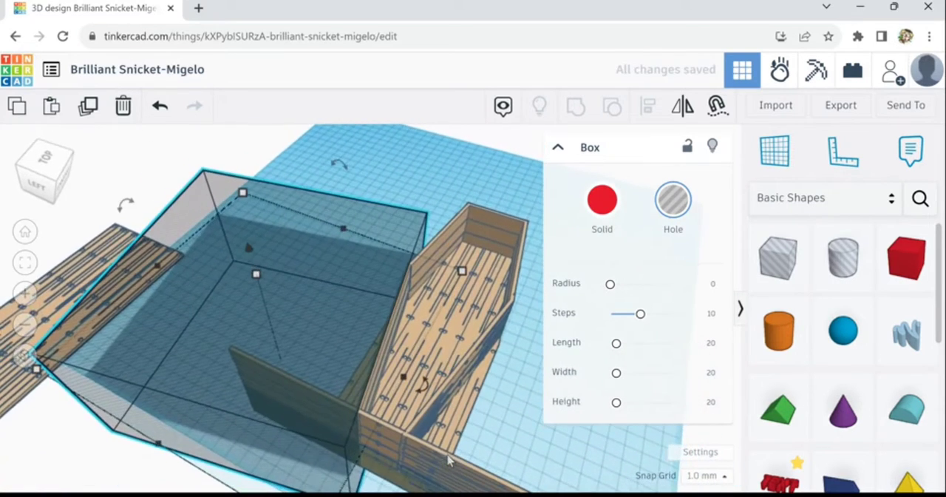
click(708, 475)
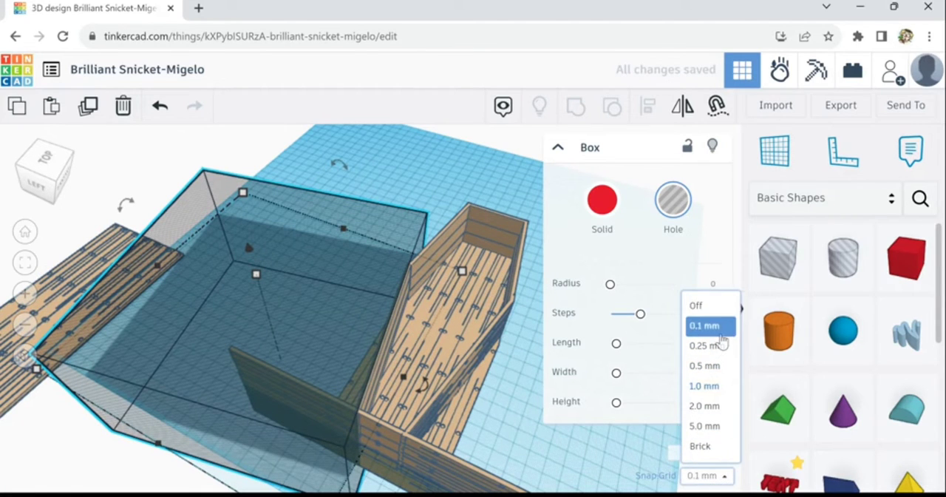
click(721, 336)
scroll(414, 388, up, 5)
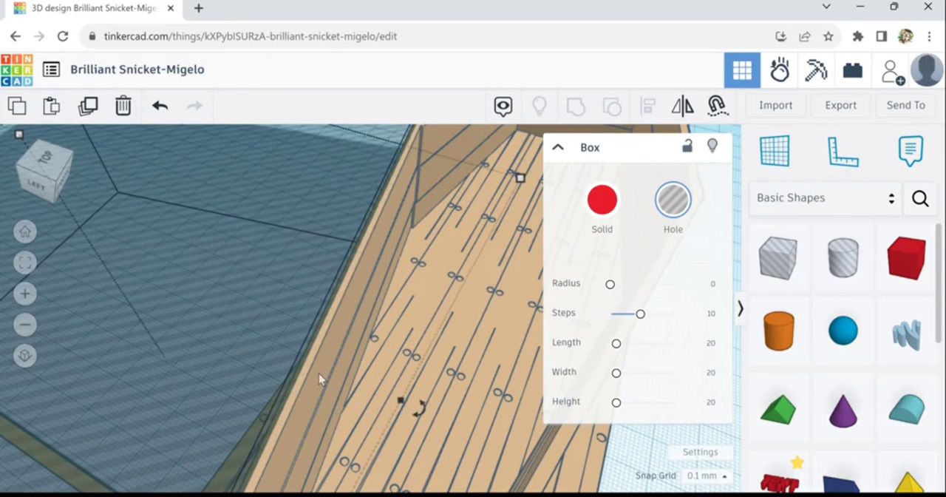
key(Left)
key(Left)
key(Left)
key(Left)
key(Left)
key(Left)
right_drag(326, 431, 400, 423)
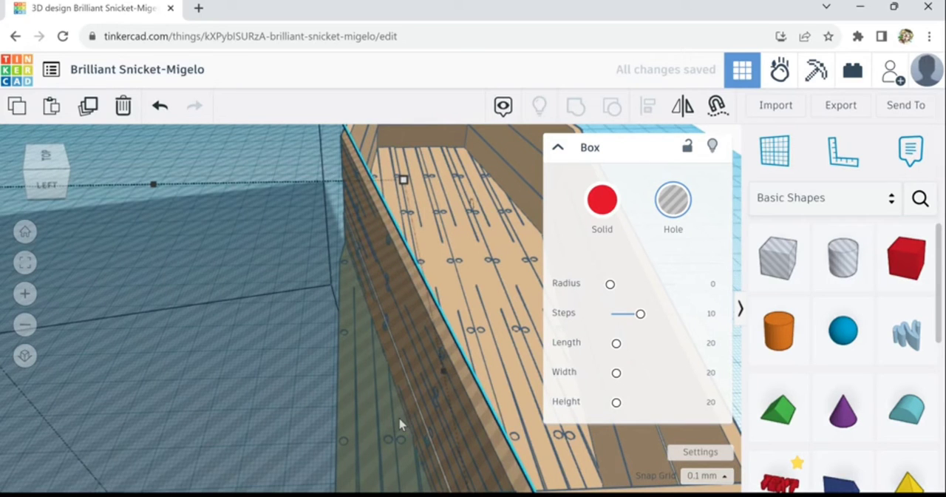
scroll(375, 403, down, 10)
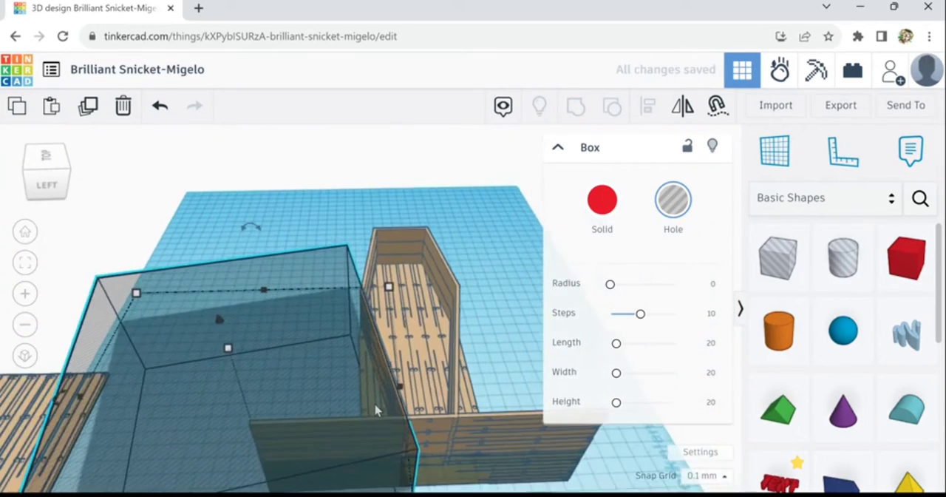
scroll(375, 405, down, 1)
Duplicate the large hole box, shift the copy slightly toward the structure and set the snap grid to 1.0 mm
click(511, 340)
click(300, 360)
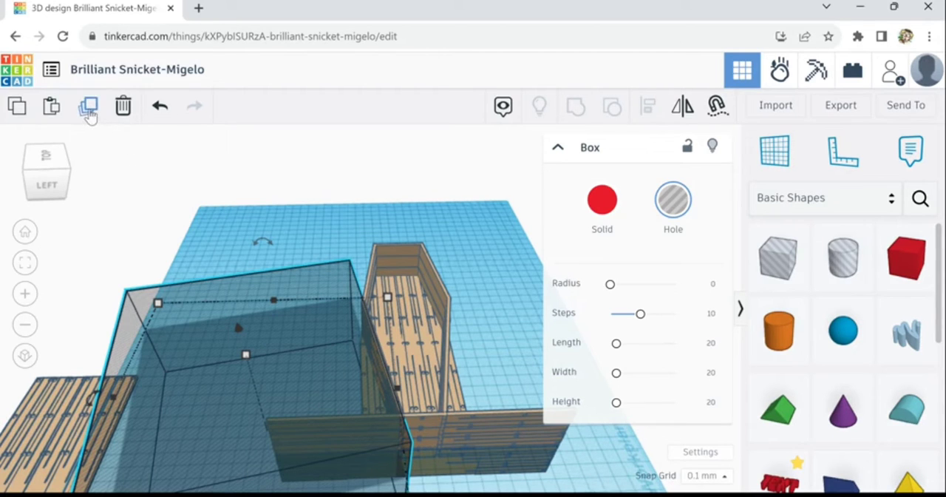
click(88, 108)
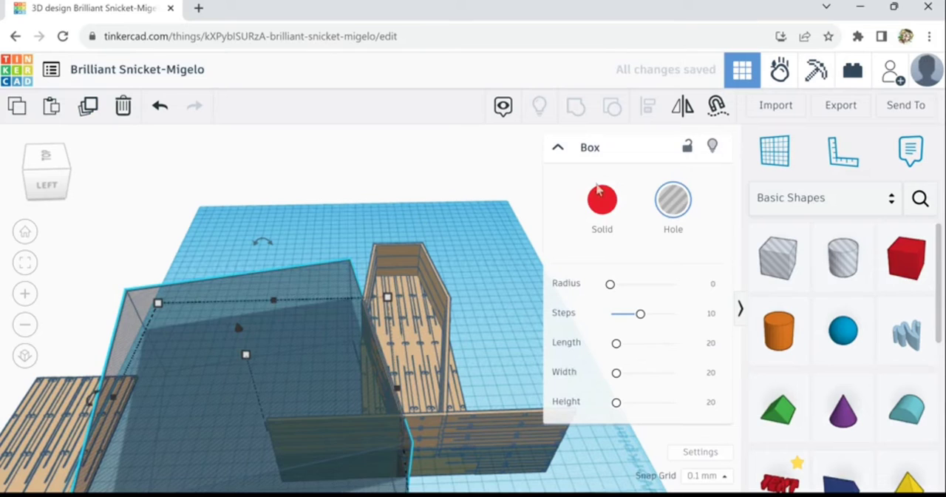
key(Right)
key(Right)
key(Right)
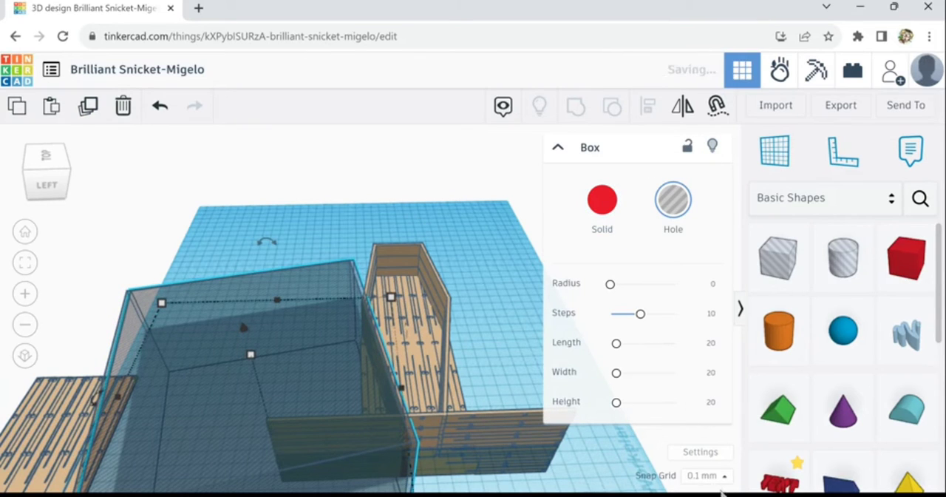
click(729, 485)
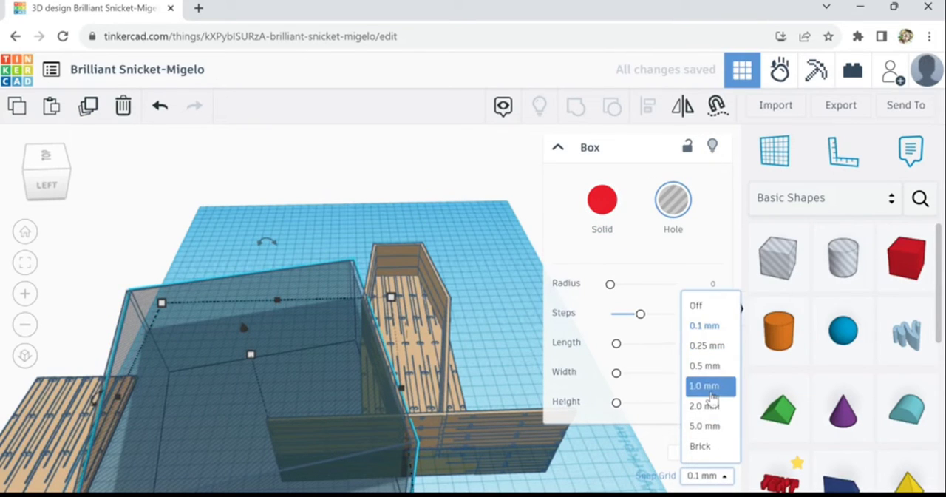
click(706, 385)
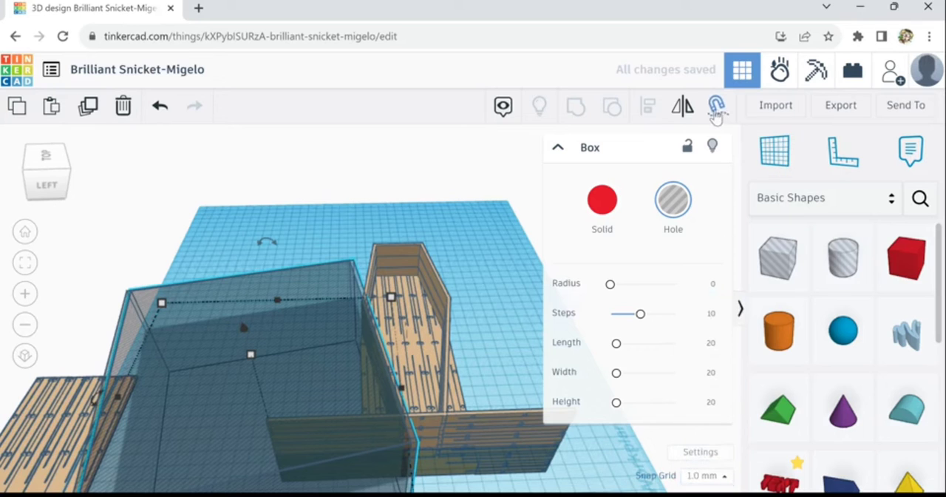
Mirror the duplicated hole box across the width of the structure
click(681, 115)
scroll(381, 420, down, 1)
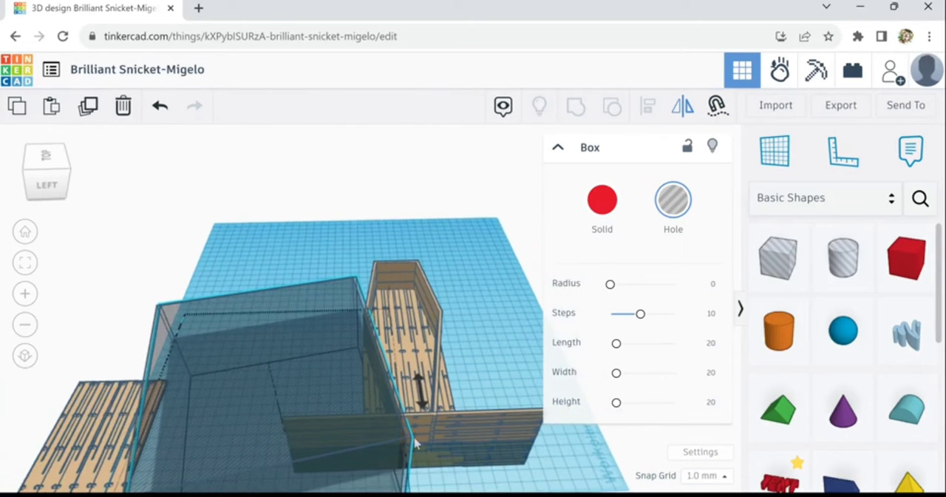
middle_drag(464, 483, 443, 413)
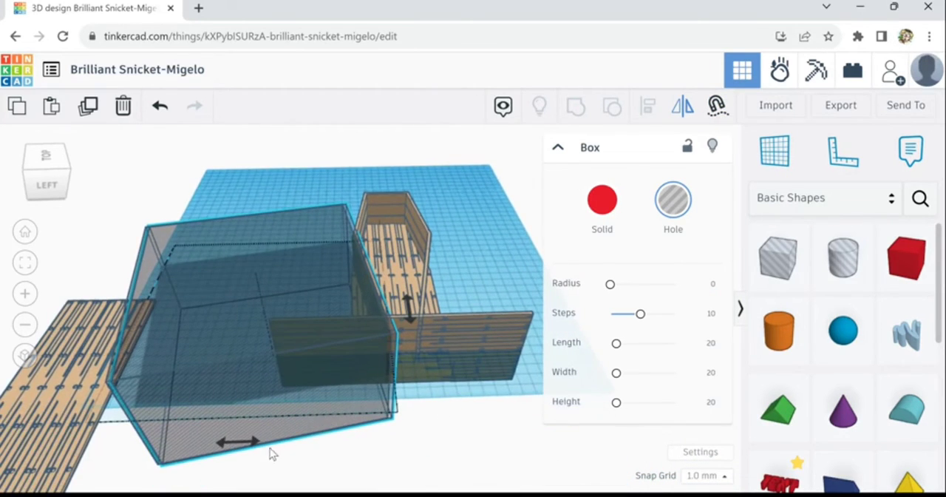
mouse_move(257, 452)
click(222, 448)
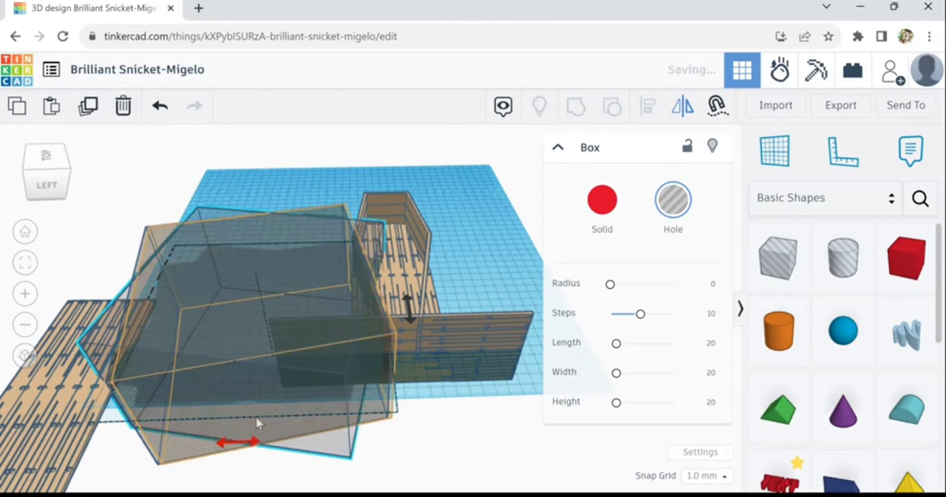
Move the mirrored hole box across the structure to the outer side of the opposite angled wall
click(273, 370)
key(Right)
key(Right)
key(Right)
key(Right)
key(Right)
key(Right)
key(Right)
key(Right)
key(Right)
key(Right)
key(Right)
key(Right)
key(Right)
key(Right)
key(Right)
key(Right)
key(Right)
key(Right)
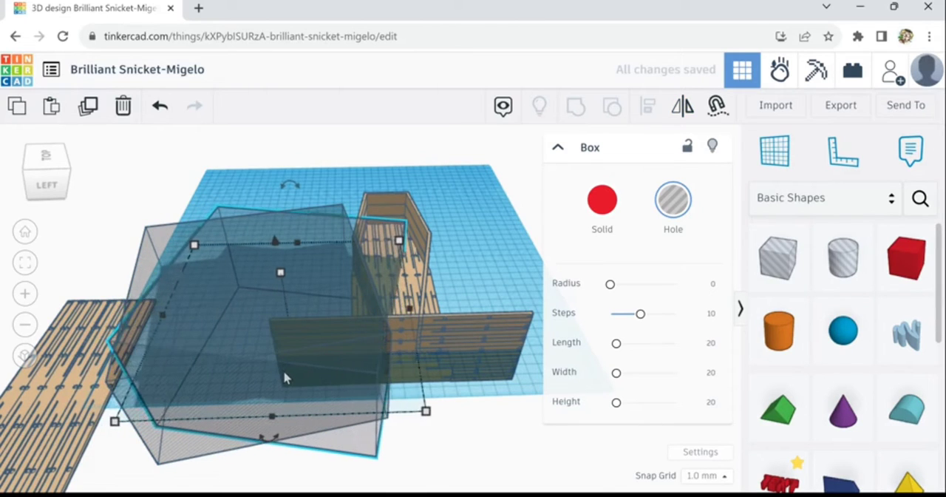
key(Right)
key(Right)
key(Right)
key(Right)
key(Right)
key(Right)
key(Right)
key(Right)
key(Right)
key(Right)
key(Right)
key(Right)
key(Right)
key(Right)
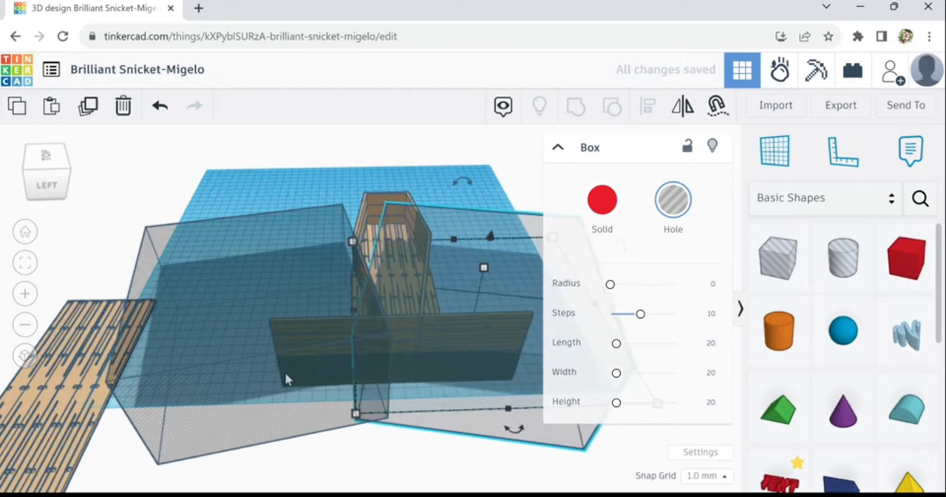
scroll(392, 299, up, 6)
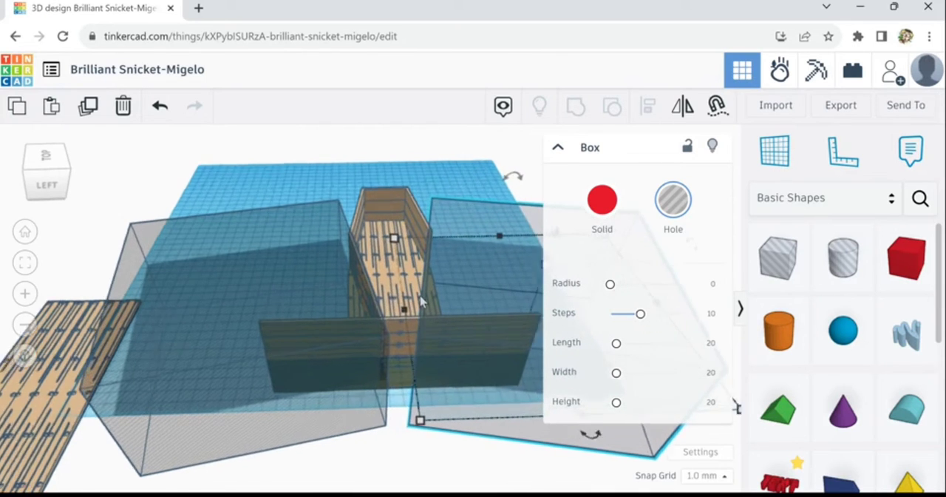
Fine-position the mirrored hole box against the opposite angled wall and set the snap grid to 0.1 mm
right_drag(371, 297, 369, 293)
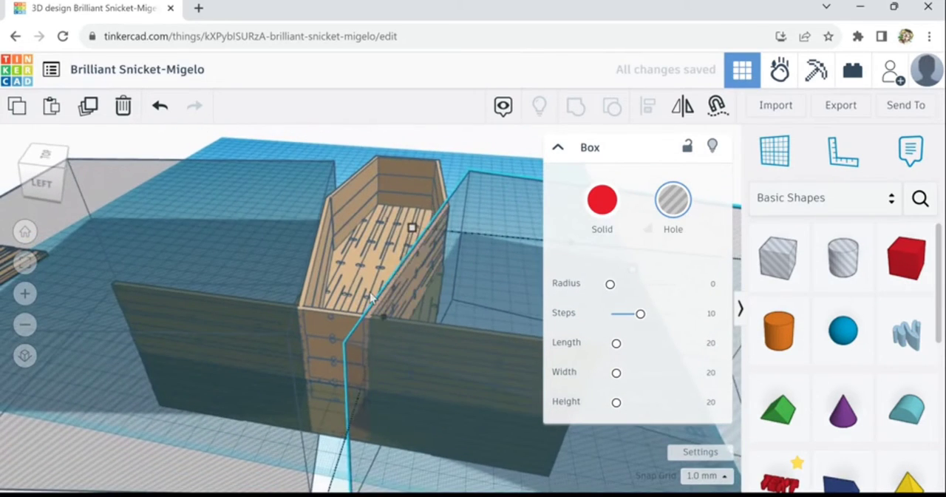
key(Right)
key(Left)
key(Left)
key(Right)
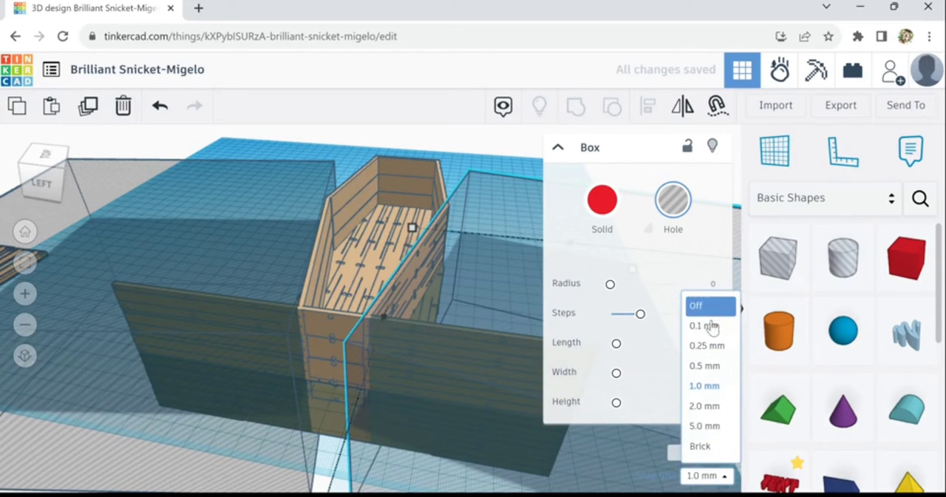
click(706, 325)
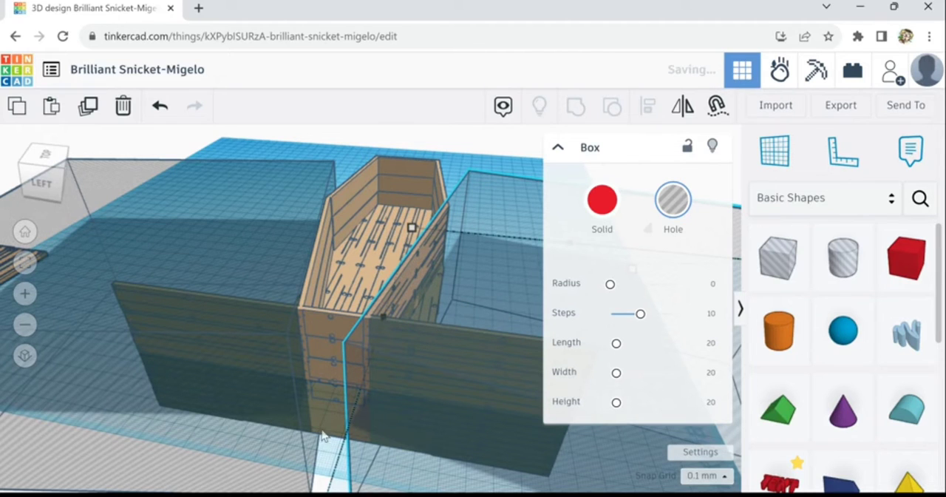
right_drag(322, 436, 296, 424)
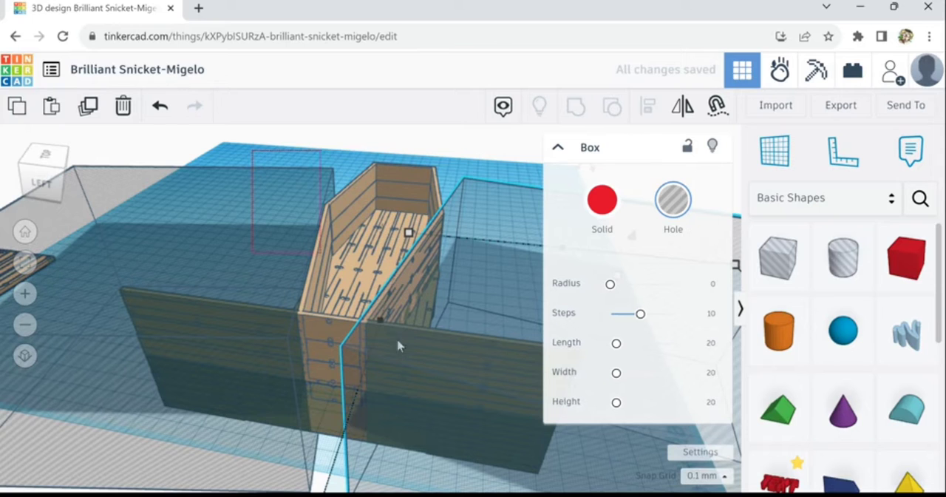
Group the structure with both large hole boxes to cut off the projecting ends of the front panel
drag(397, 340, 502, 438)
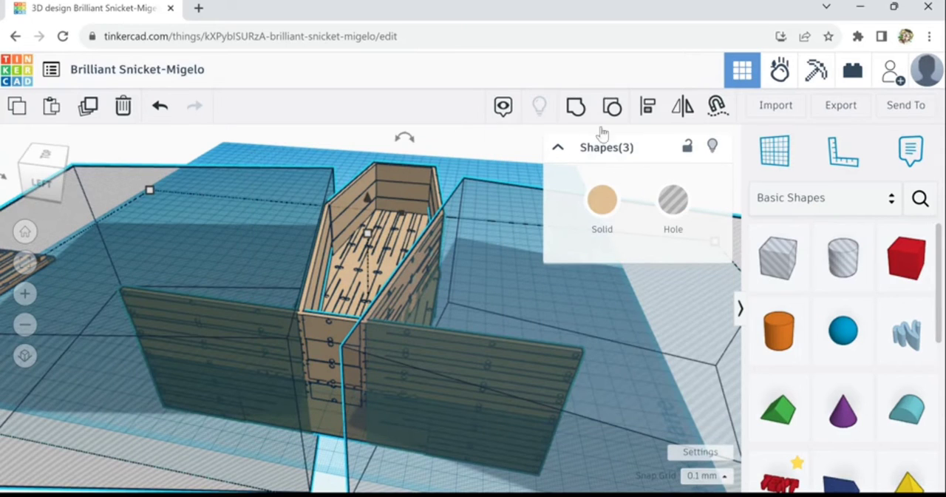
click(576, 107)
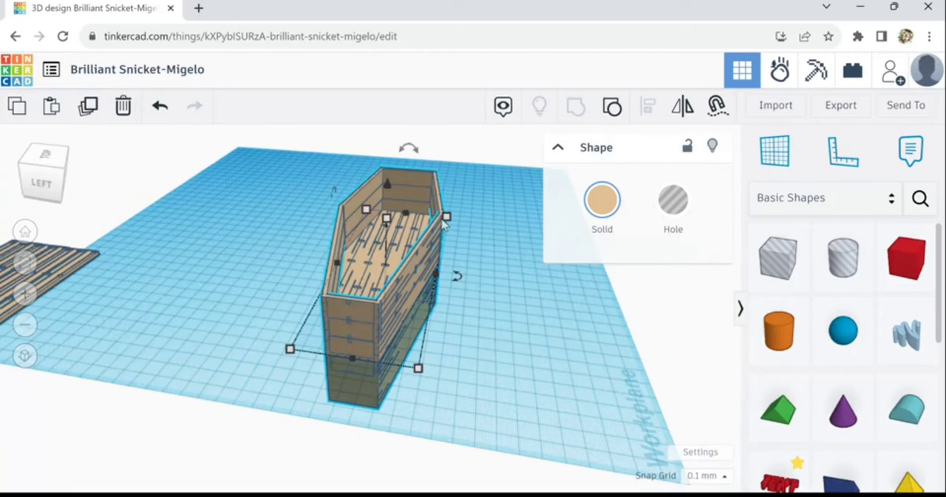
mouse_move(448, 220)
right_drag(483, 308, 815, 321)
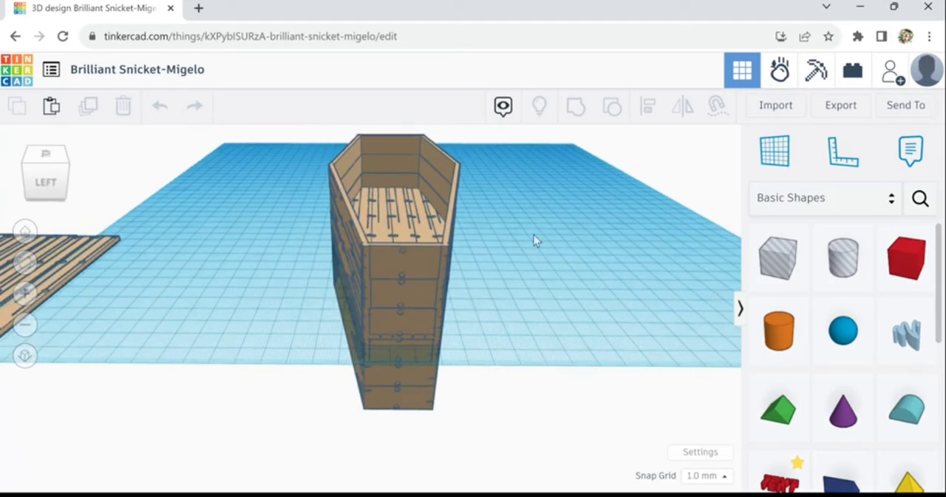
Duplicate the finished coffin-shaped box and move the copy beside the original, toward the loose plank panel
right_drag(534, 234, 526, 252)
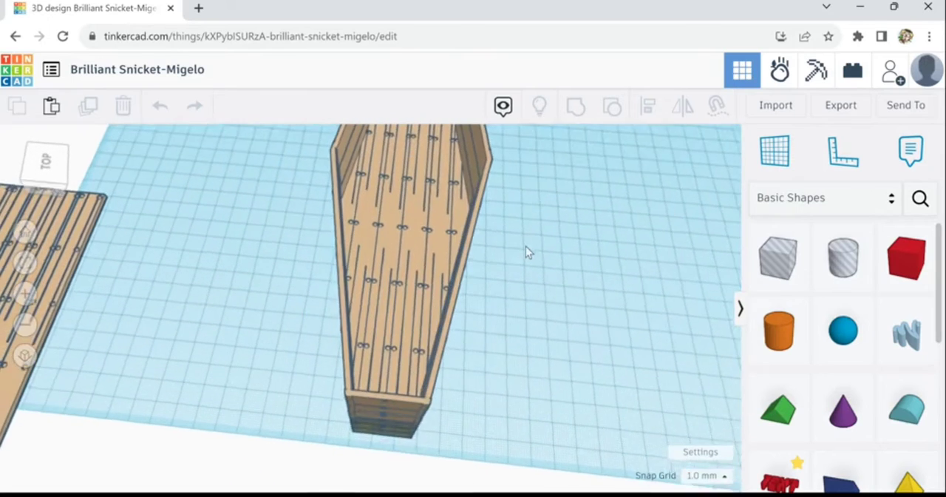
scroll(527, 246, down, 4)
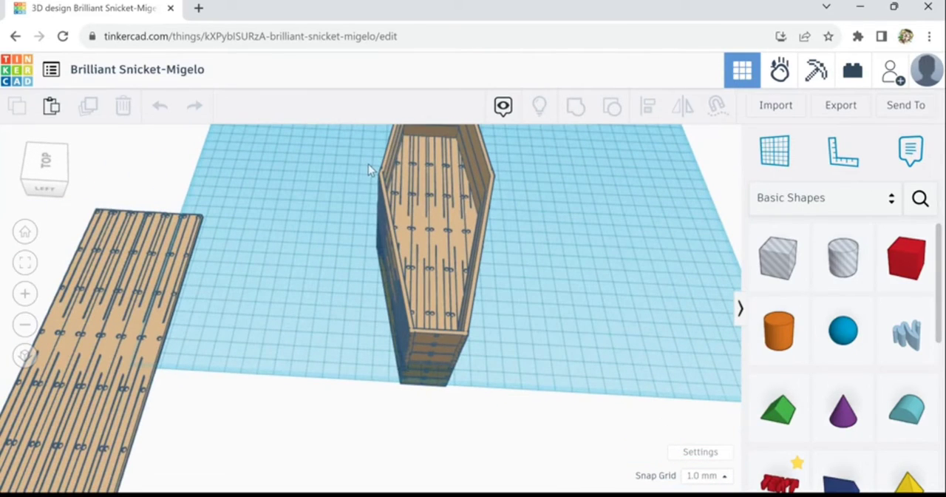
drag(368, 160, 509, 254)
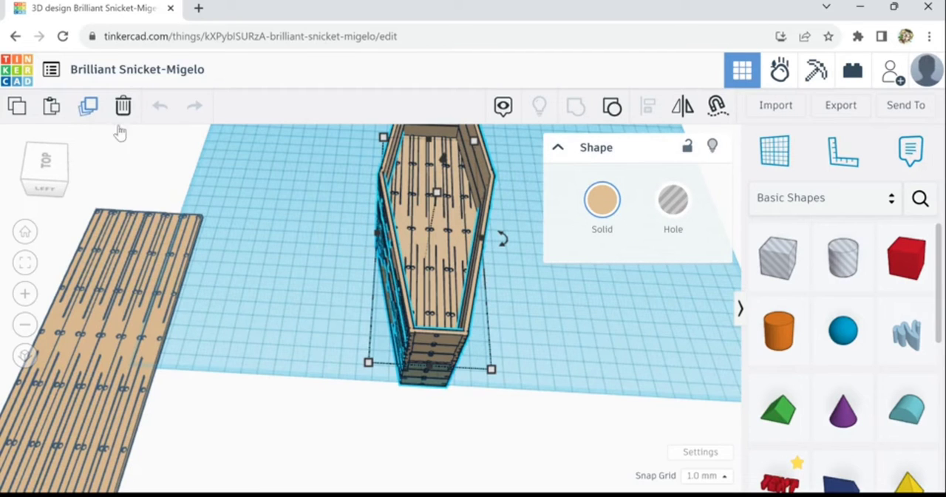
key(ctrl+d)
drag(426, 245, 251, 130)
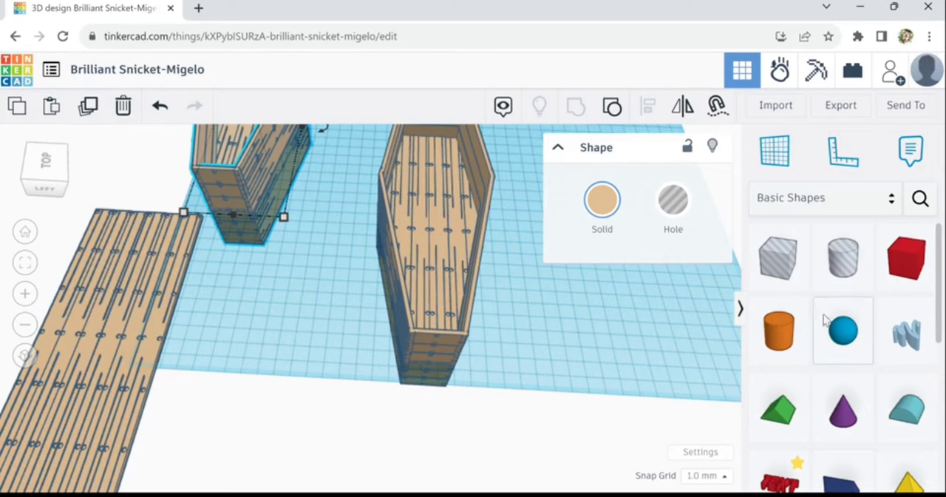
Place a hole box at the coffin's narrow end, widen it to 100 mm and lengthen it to about 265 mm over the coffin
drag(562, 376, 347, 381)
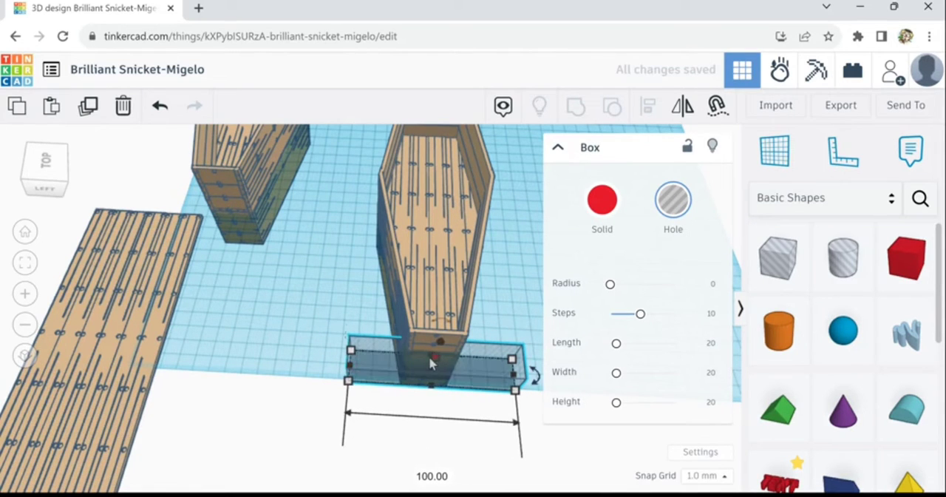
drag(430, 358, 493, 244)
scroll(494, 244, down, 4)
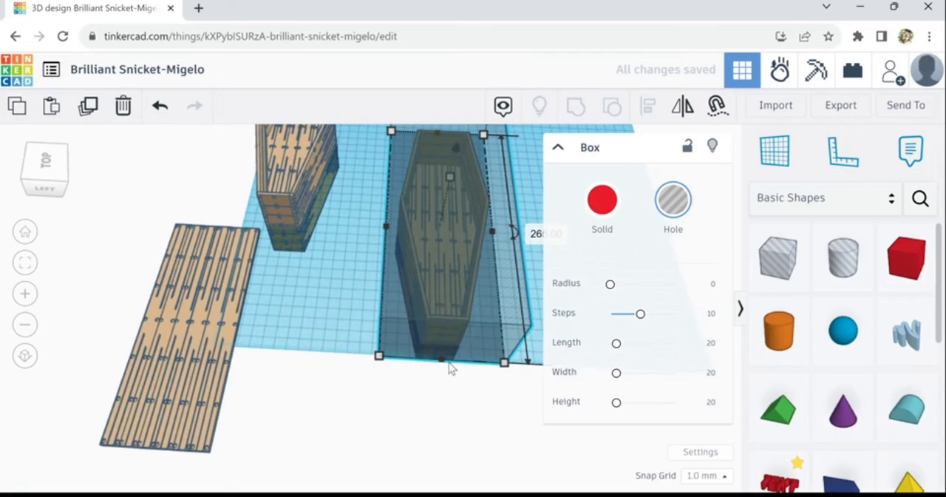
Lengthen the hole box to about 290 mm and shift it so it extends past both ends of the duplicate coffin
drag(445, 362, 443, 396)
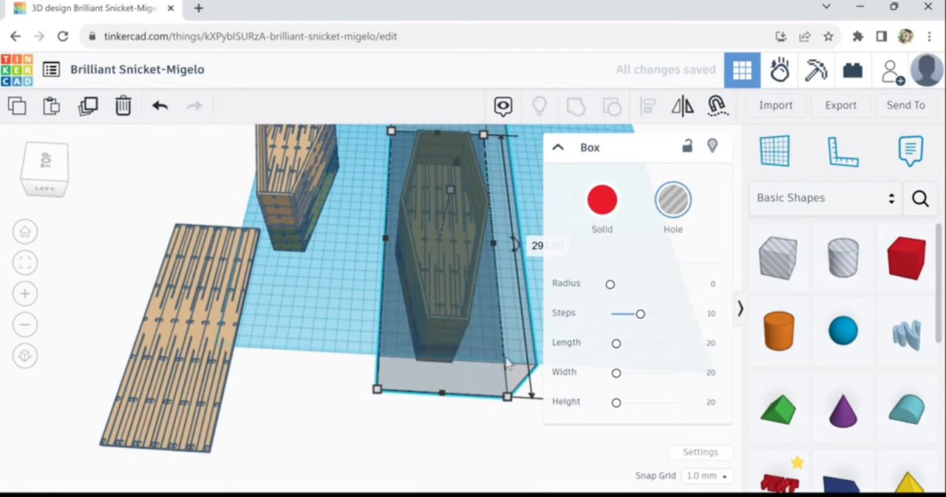
drag(506, 364, 481, 266)
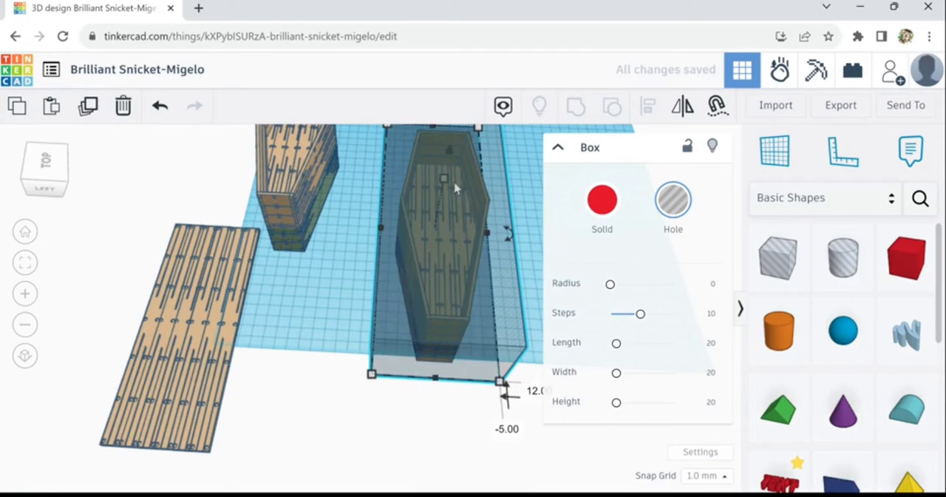
right_drag(445, 427, 553, 286)
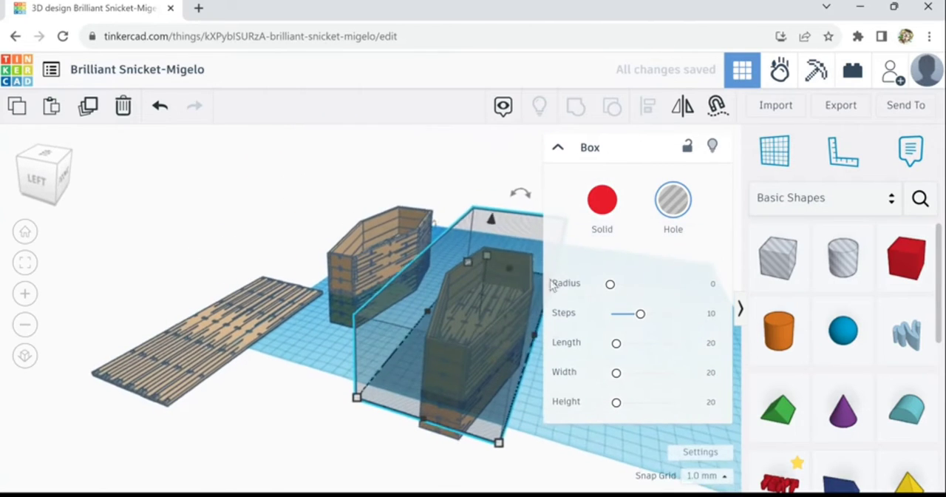
Lower the hole box over the coffin's lower section and group both to cut that section off
drag(482, 261, 497, 387)
right_drag(560, 481, 501, 435)
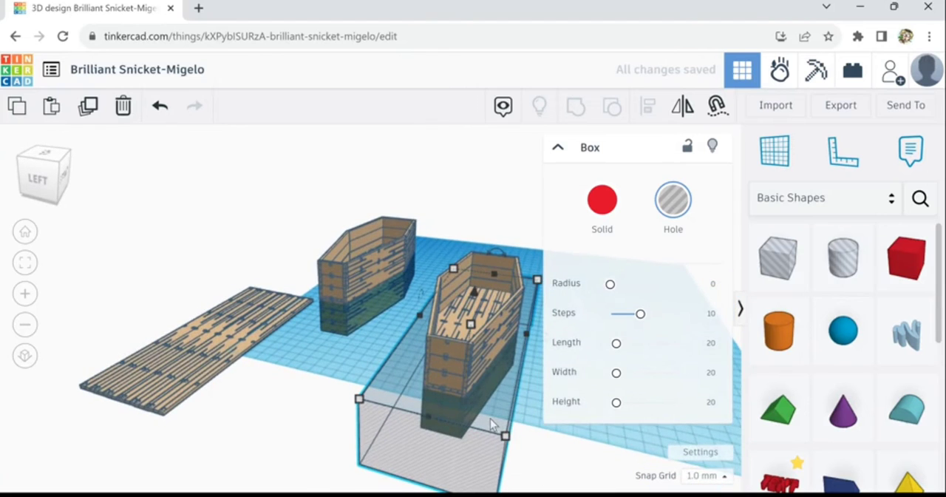
scroll(490, 418, up, 3)
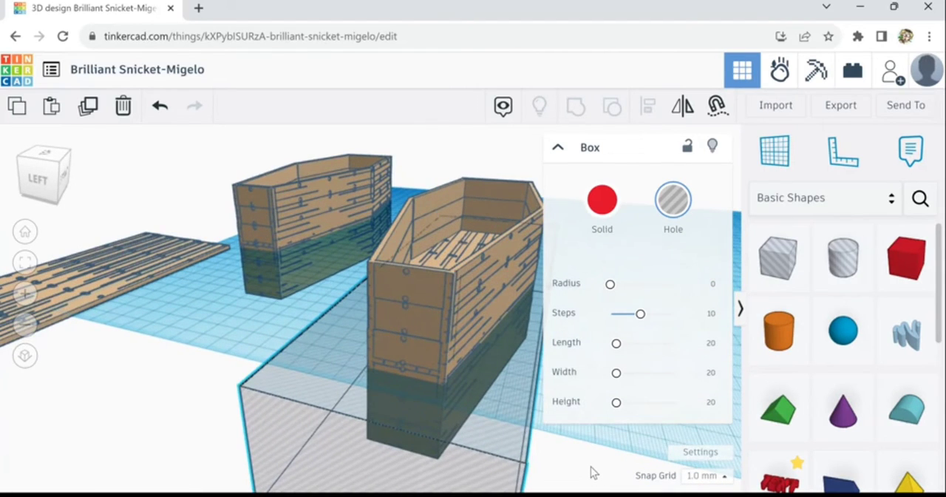
right_drag(593, 469, 566, 264)
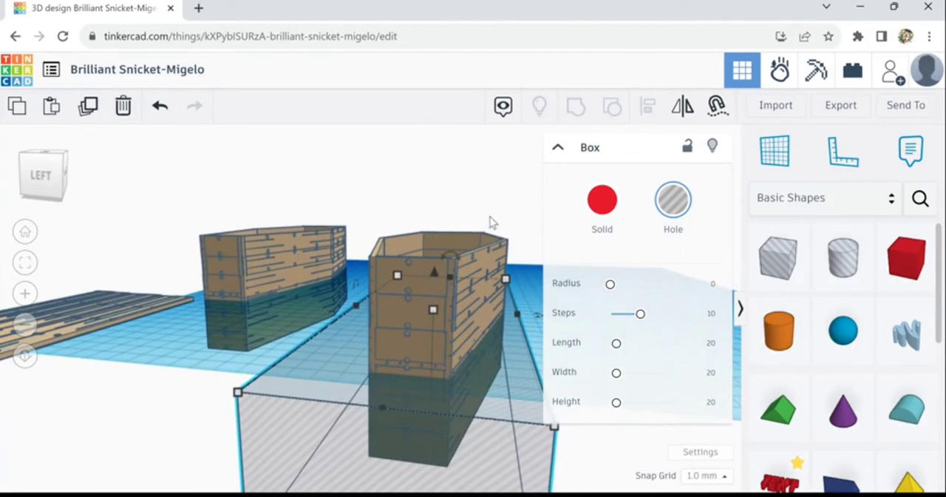
shift+click(434, 352)
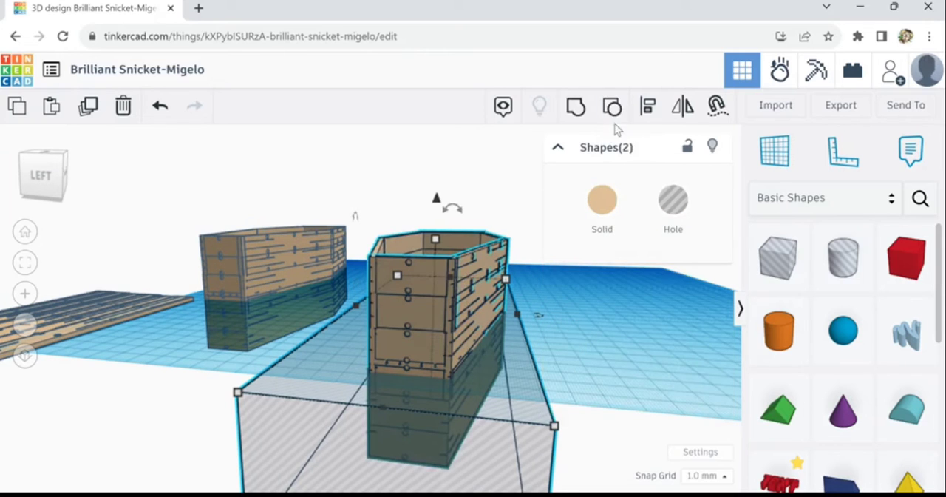
click(576, 109)
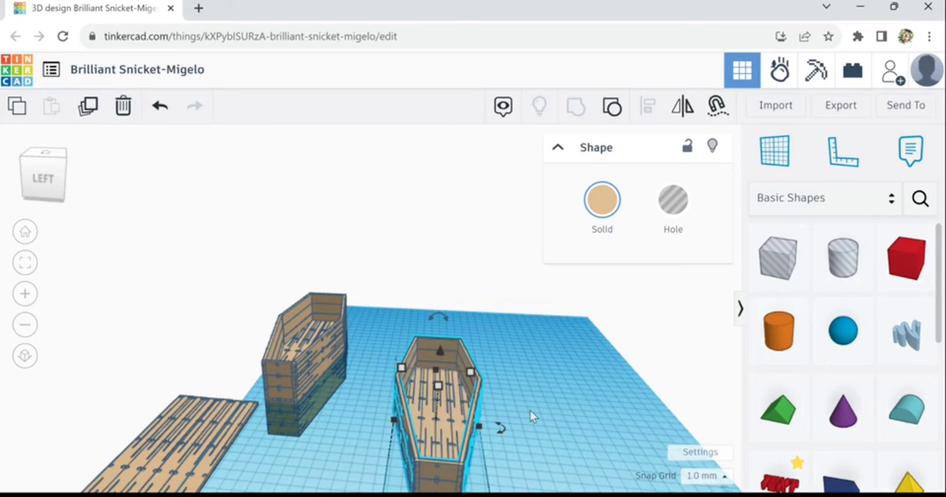
Move the trimmed coffin off the side of the workplane and bring the taller original coffin to the middle
drag(459, 427, 461, 407)
scroll(460, 403, up, 3)
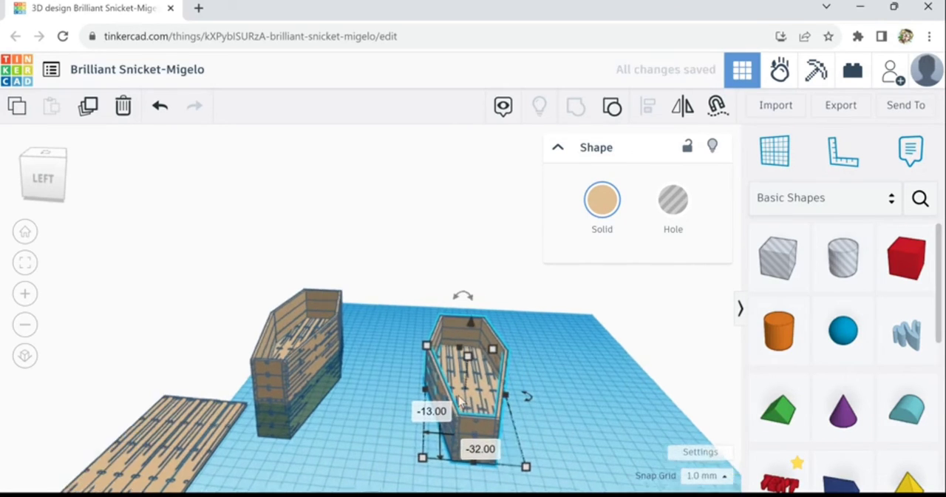
right_drag(356, 408, 342, 386)
drag(293, 343, 313, 339)
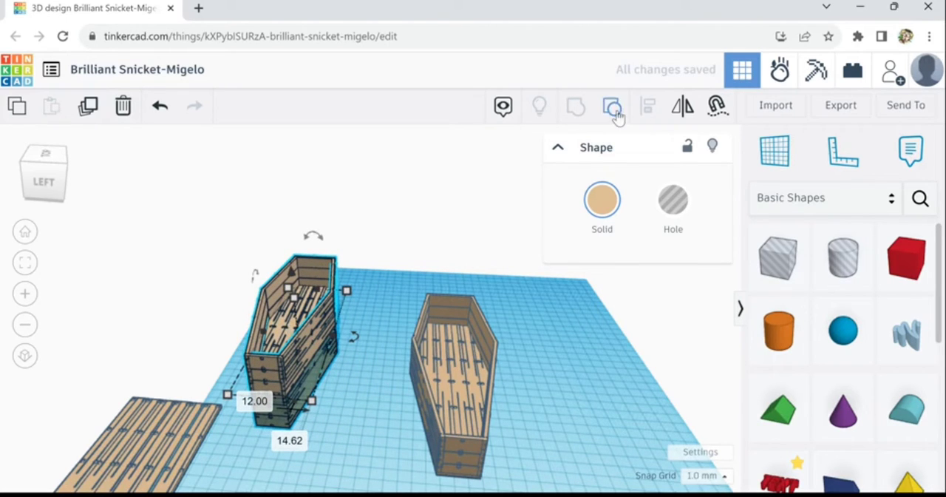
drag(445, 390, 217, 315)
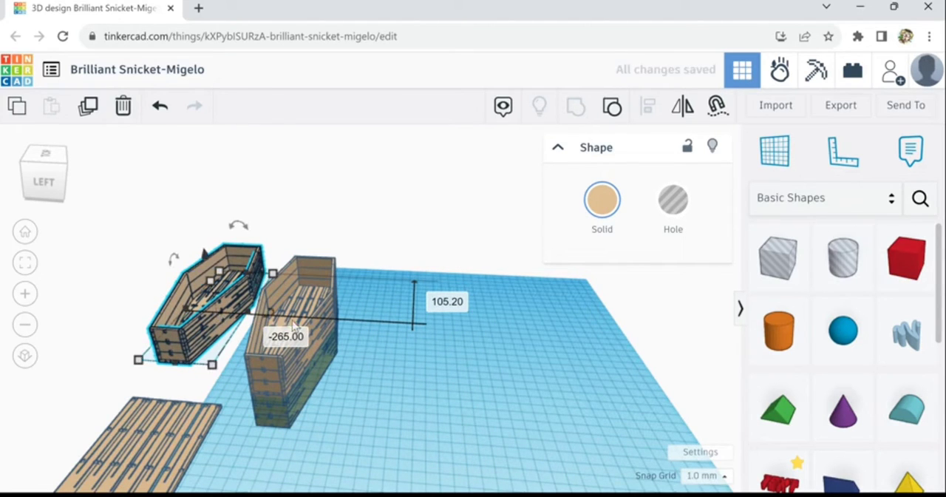
drag(318, 307, 426, 337)
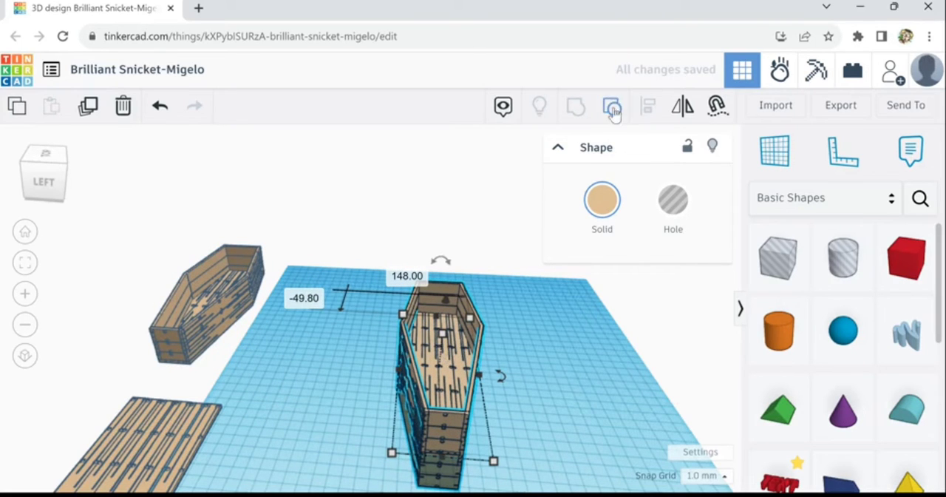
Ungroup the taller coffin twice into its separate panels and hole boxes
click(612, 108)
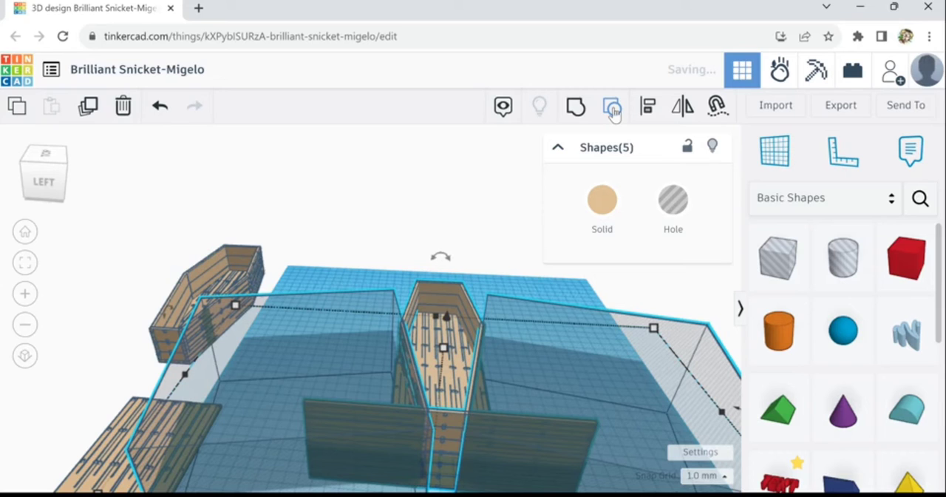
click(612, 108)
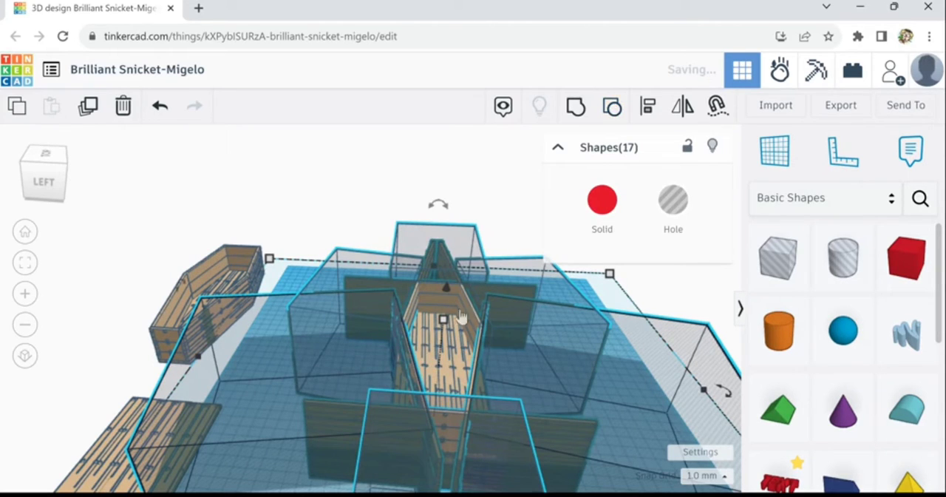
click(490, 184)
Group the floor panel with the six surrounding hole boxes to cut it to the coffin outline, and move it clear of the walls
click(447, 358)
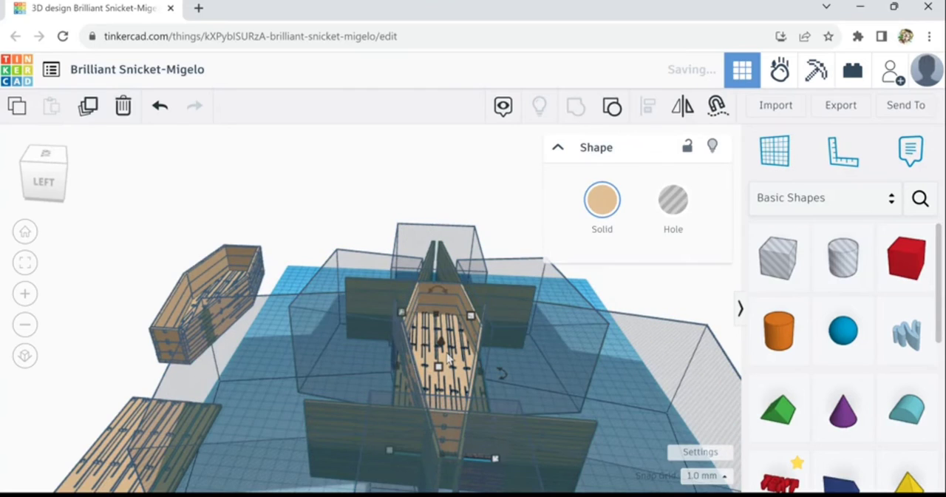
mouse_move(448, 358)
mouse_down()
mouse_move(348, 310)
mouse_move(393, 341)
mouse_move(406, 338)
mouse_move(414, 353)
mouse_move(428, 309)
mouse_move(437, 348)
mouse_up()
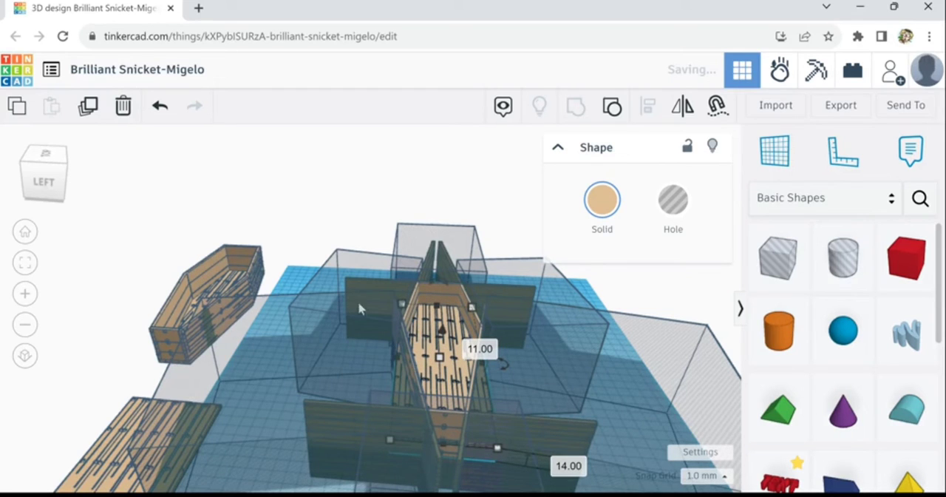
shift+click(369, 271)
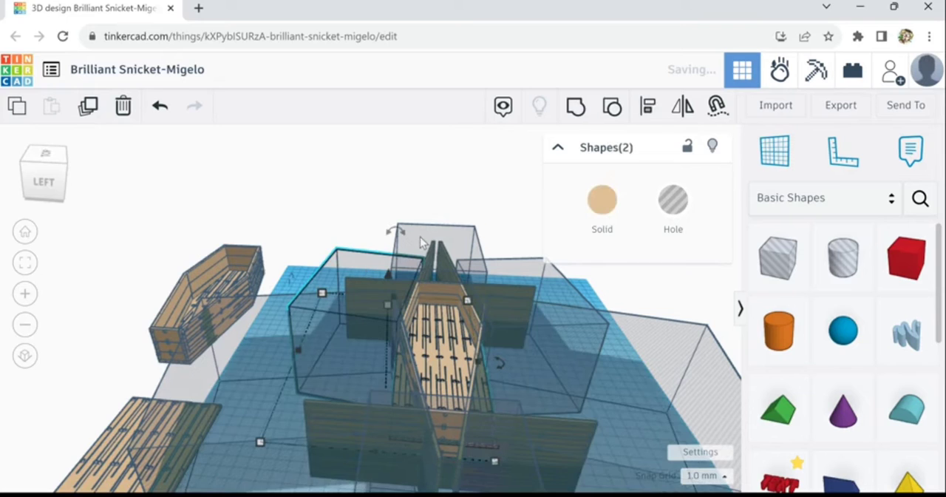
shift+click(420, 242)
shift+click(584, 325)
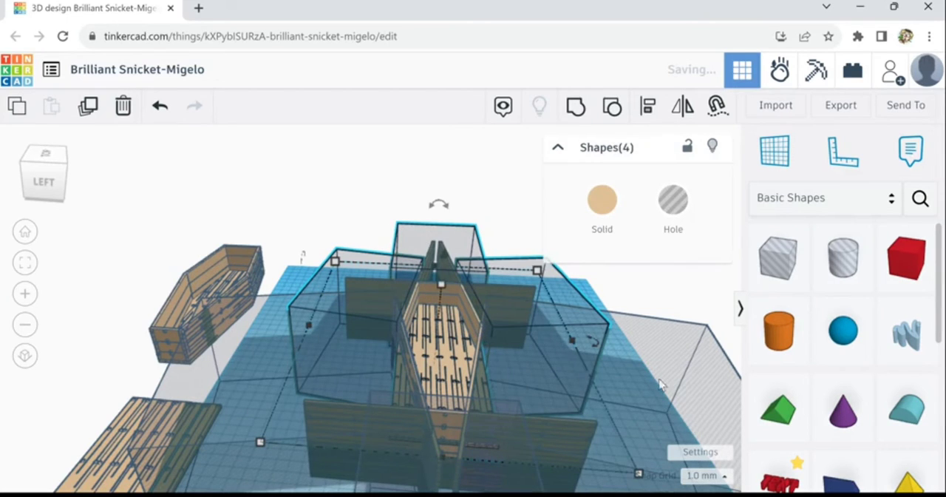
shift+click(660, 384)
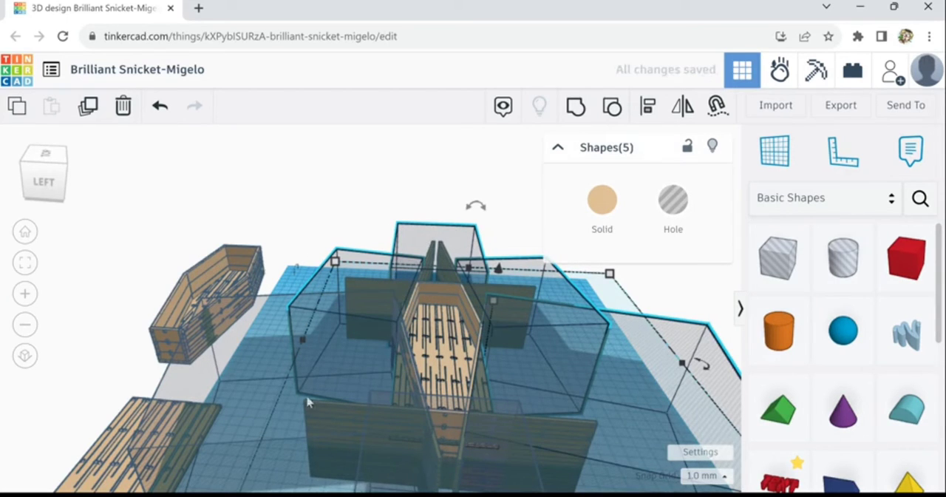
shift+click(270, 362)
shift+click(387, 480)
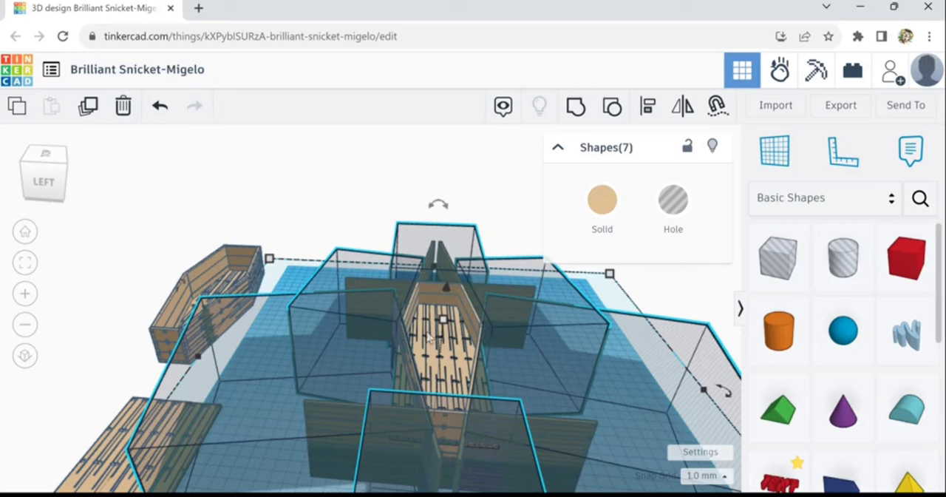
click(576, 108)
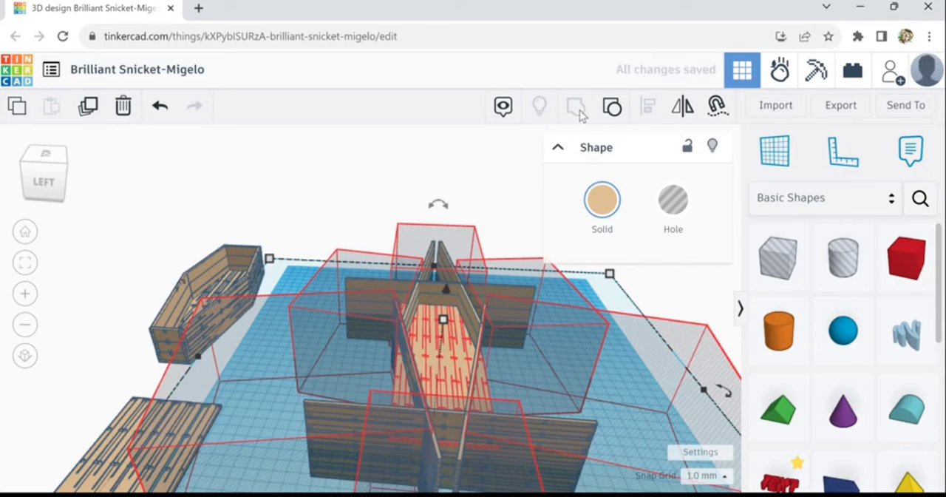
drag(414, 329, 268, 295)
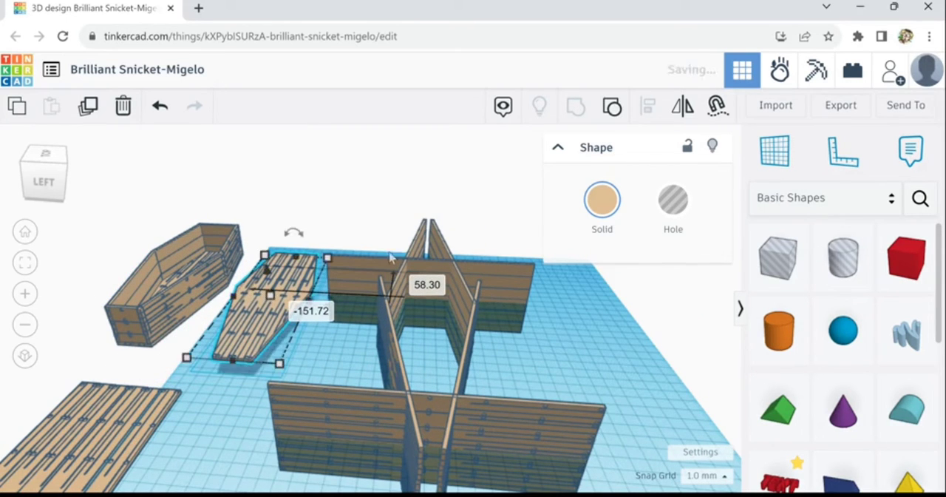
Delete the leftover wall panels and the loose rectangular plank panel
click(464, 306)
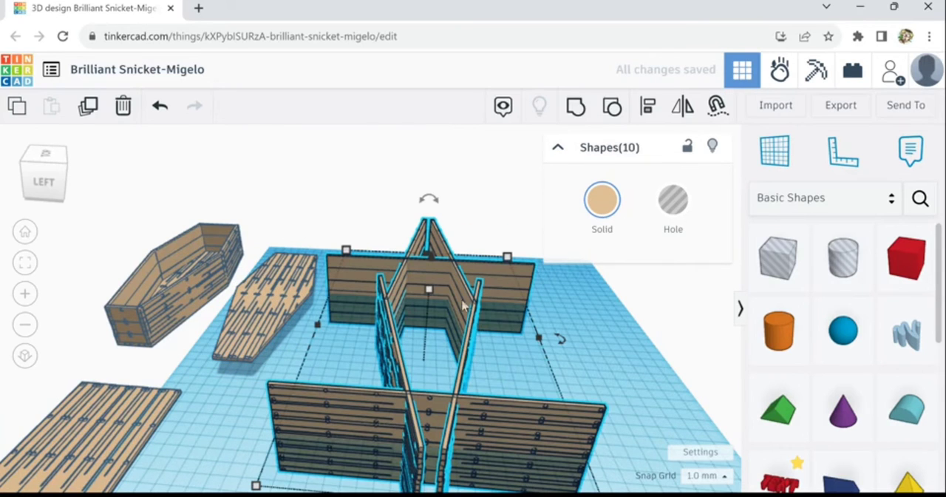
click(123, 108)
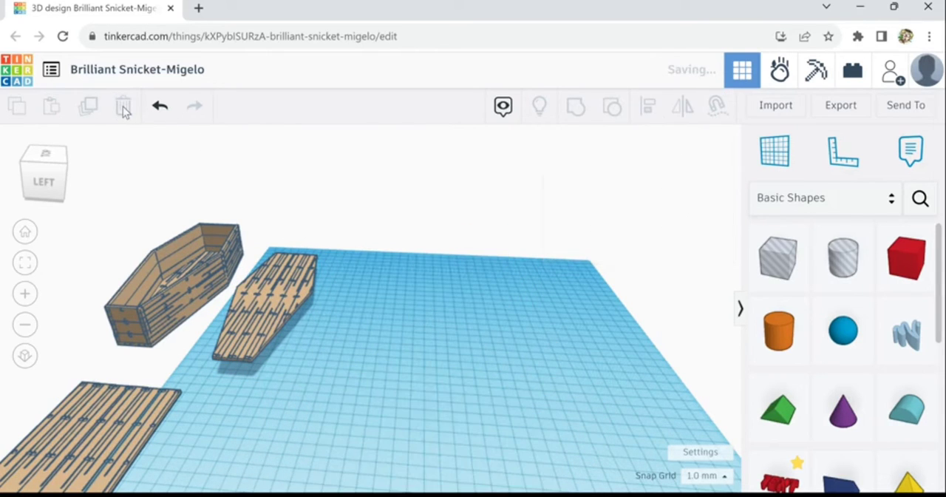
click(90, 425)
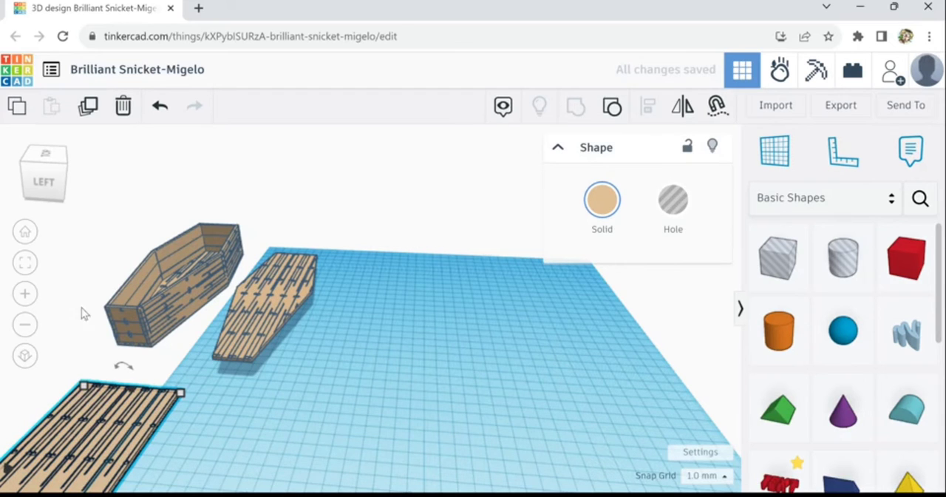
click(123, 107)
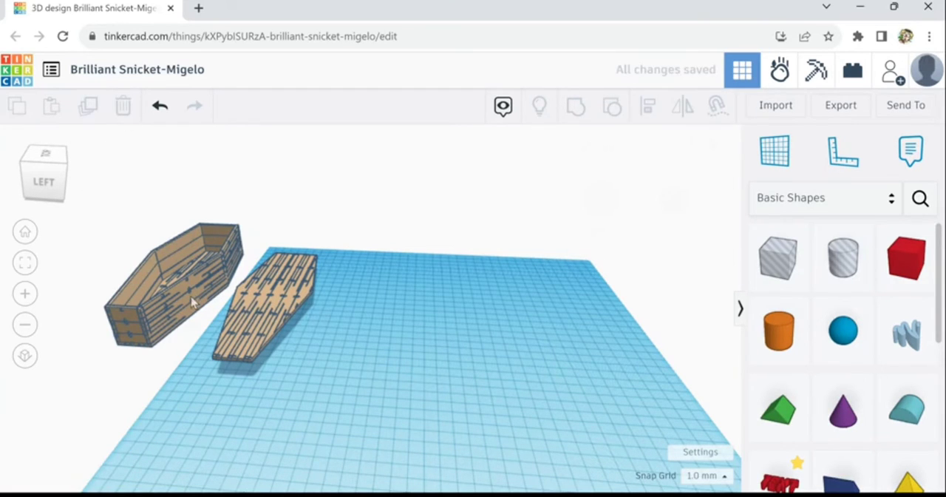
Move the trimmed coffin onto the workplane and raise the coffin-shaped panel onto its top as a lid
drag(193, 301, 521, 362)
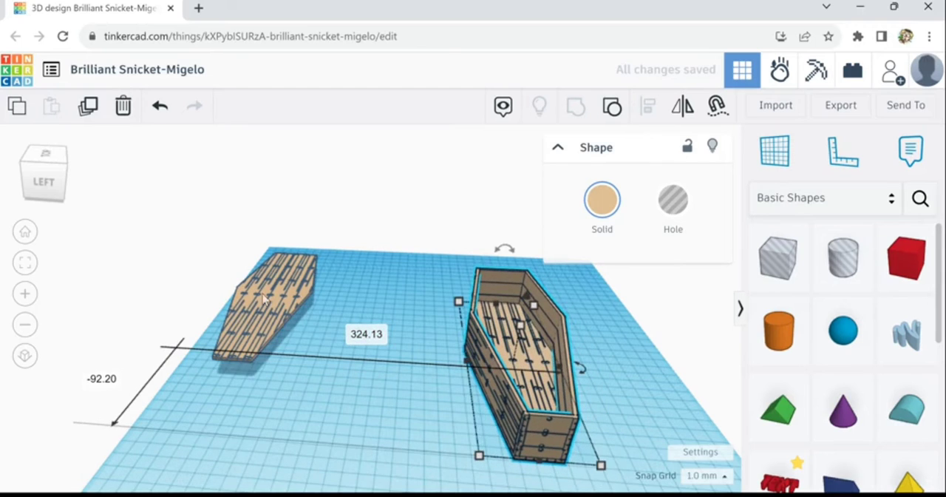
drag(264, 298, 496, 354)
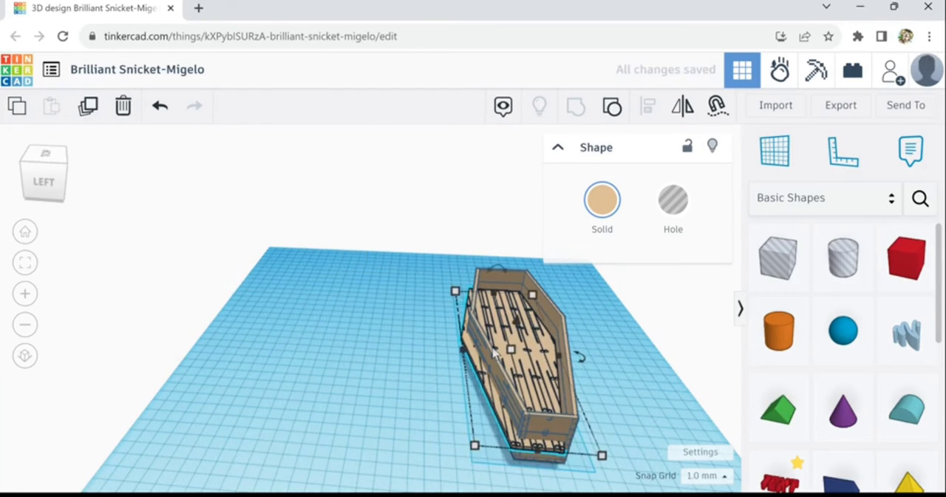
key(ctrl+Up)
key(ctrl+Up)
key(ctrl+Up)
key(ctrl+Up)
key(ctrl+Up)
key(ctrl+Up)
key(ctrl+Up)
key(ctrl+Up)
key(ctrl+Up)
key(ctrl+Up)
key(ctrl+Up)
key(ctrl+Up)
key(ctrl+Up)
key(ctrl+Up)
key(ctrl+Up)
key(ctrl+Up)
key(ctrl+Up)
key(ctrl+Up)
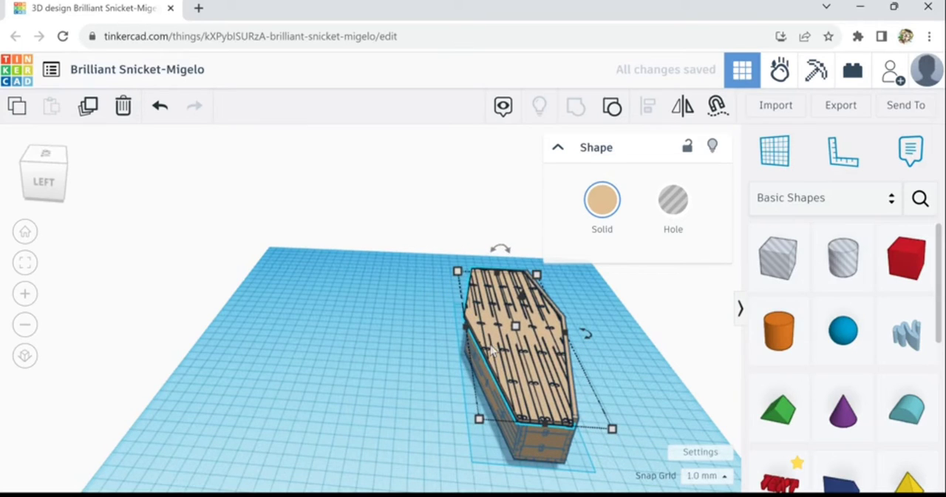
key(ctrl+Up)
key(ctrl+Up)
key(ctrl+Up)
key(ctrl+Up)
key(ctrl+Up)
key(ctrl+Up)
key(ctrl+Up)
key(ctrl+Up)
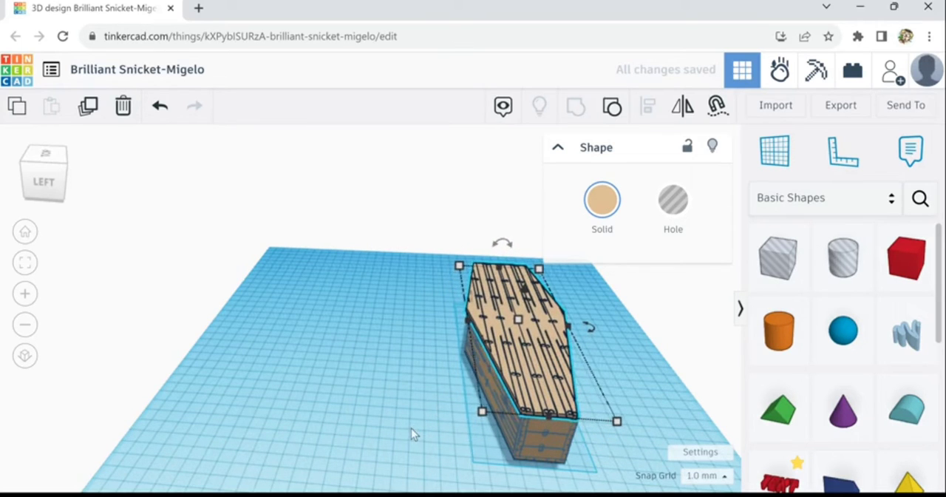
key(ctrl+Up)
key(ctrl+Up)
key(ctrl+Up)
key(ctrl+Up)
scroll(432, 393, up, 3)
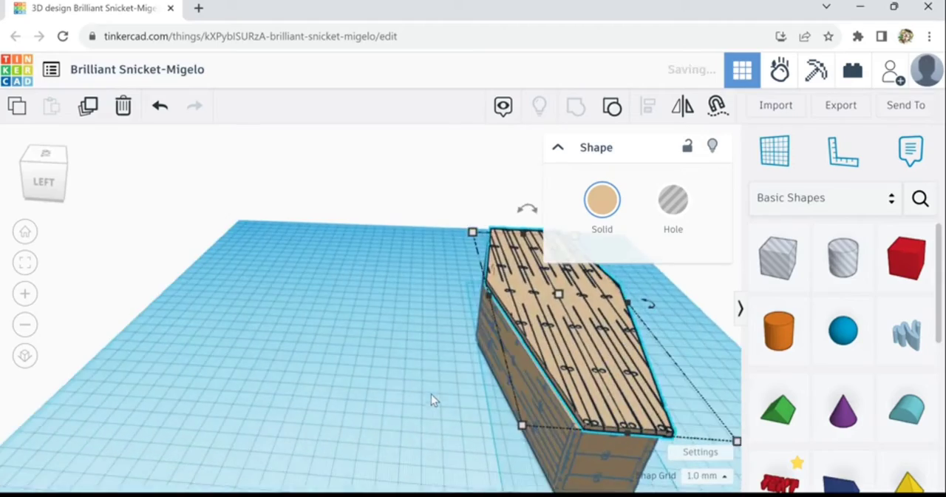
right_drag(431, 394, 266, 289)
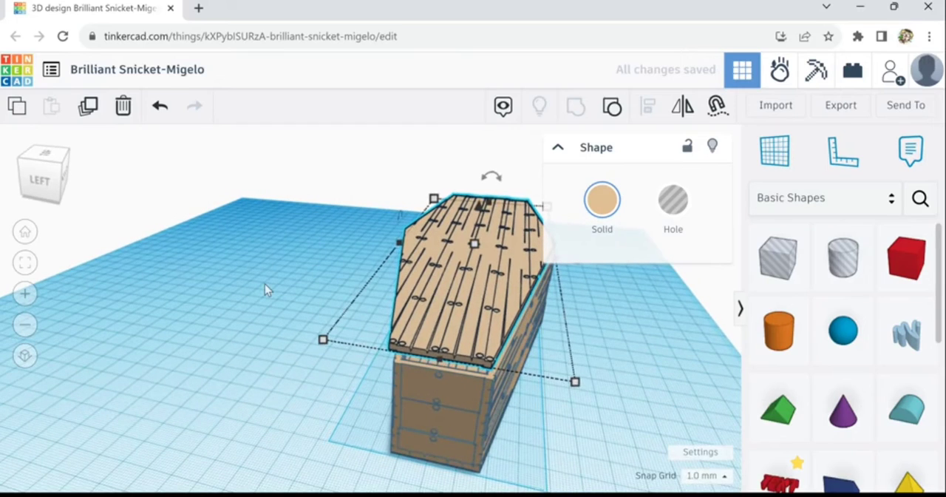
right_drag(264, 327, 283, 332)
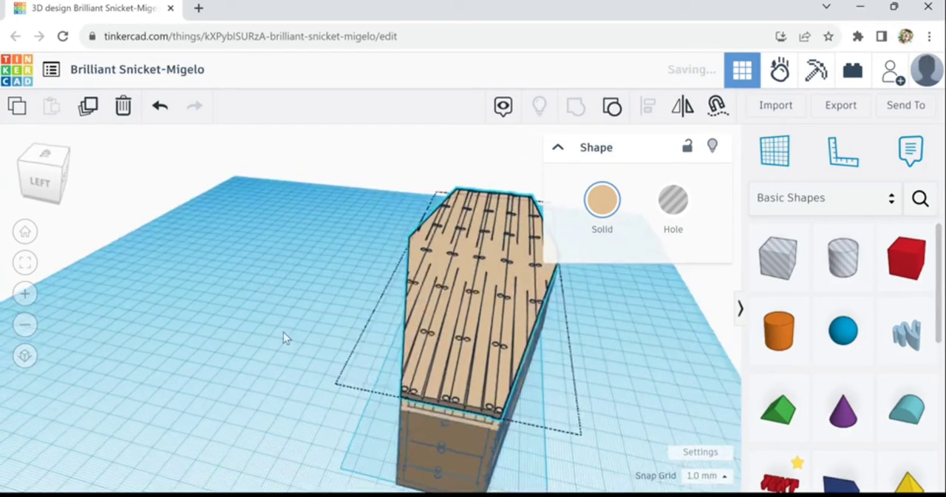
Move the lid off the coffin to the free area beside it, keeping its raised height
drag(489, 275, 260, 272)
right_drag(351, 401, 374, 388)
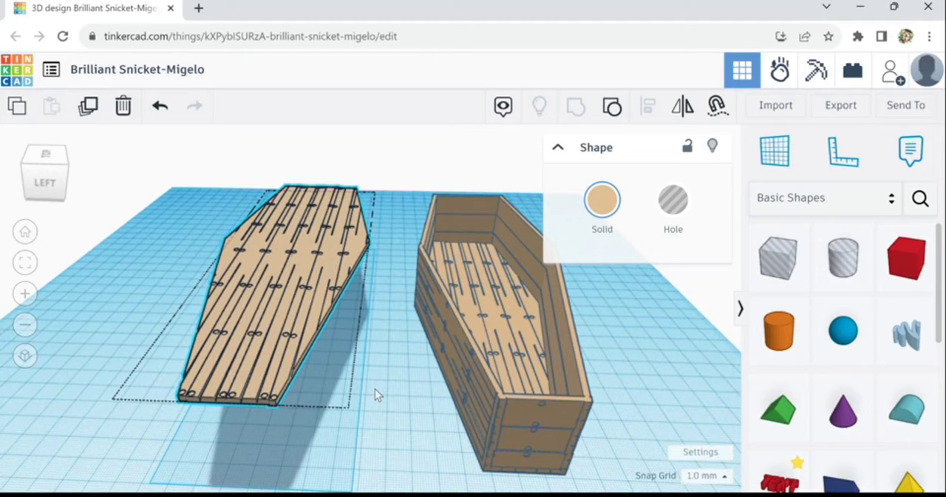
right_drag(376, 389, 394, 397)
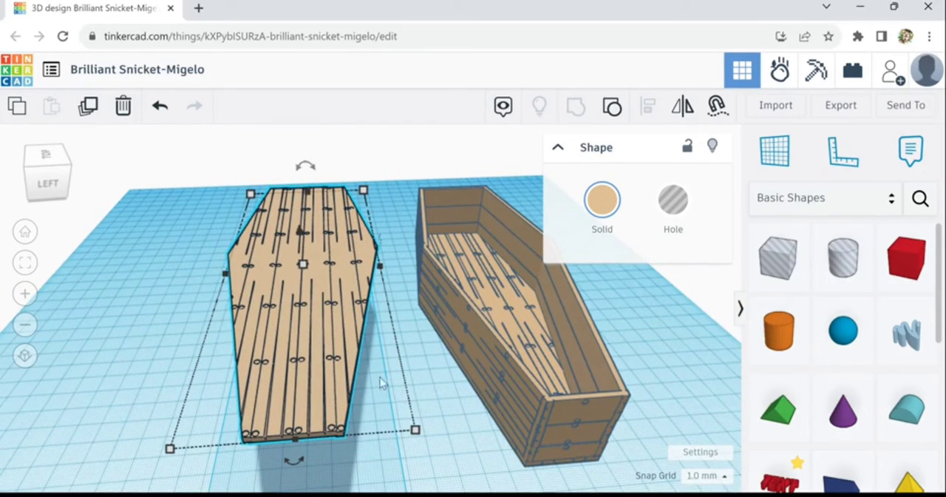
mouse_move(462, 423)
right_down()
mouse_move(424, 369)
mouse_move(466, 433)
right_up()
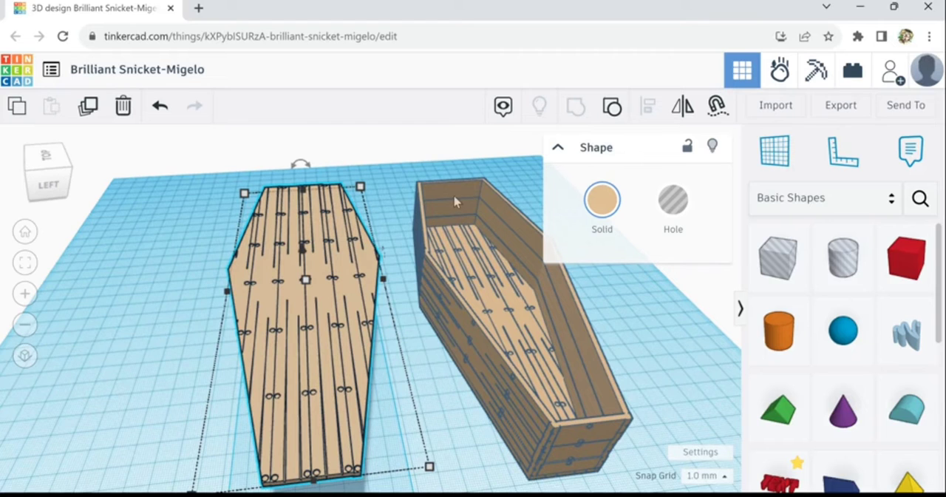
right_drag(492, 316, 479, 310)
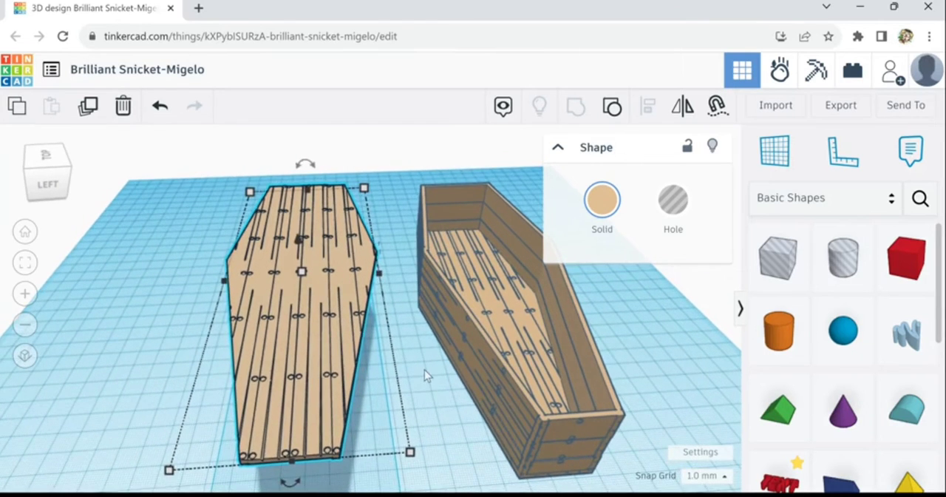
scroll(424, 370, down, 1)
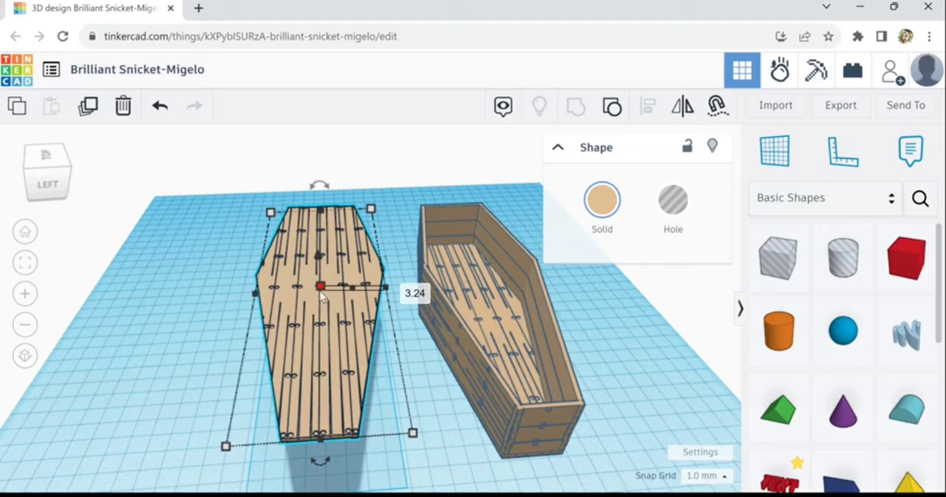
Duplicate the lid, move the copy to the side away from the coffin, and select the lid nearest the coffin
click(87, 108)
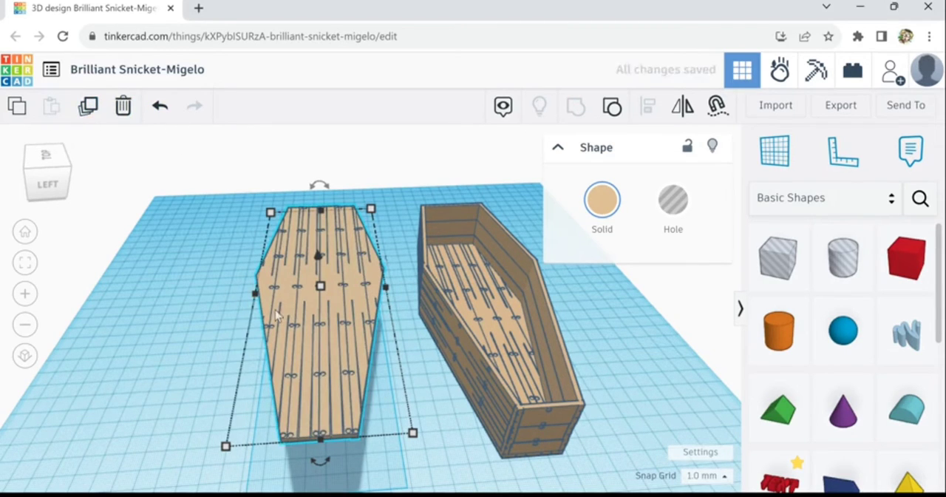
drag(284, 314, 191, 319)
click(336, 273)
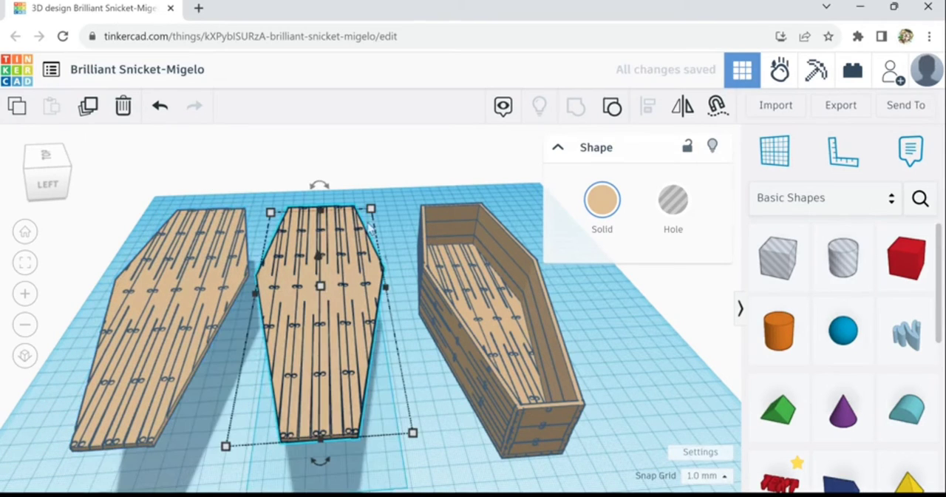
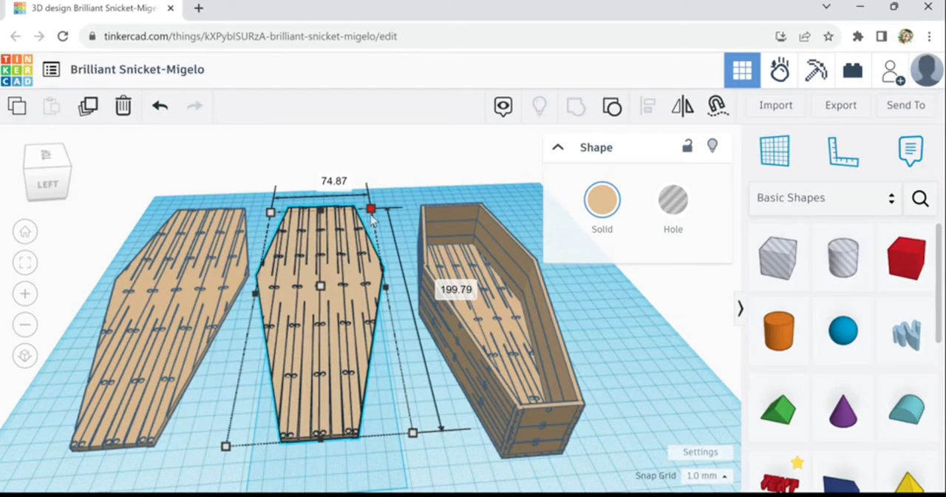
Scale the lid nearest the coffin down to about 72 by 193 mm and place it over the coffin's opening
drag(371, 214, 365, 219)
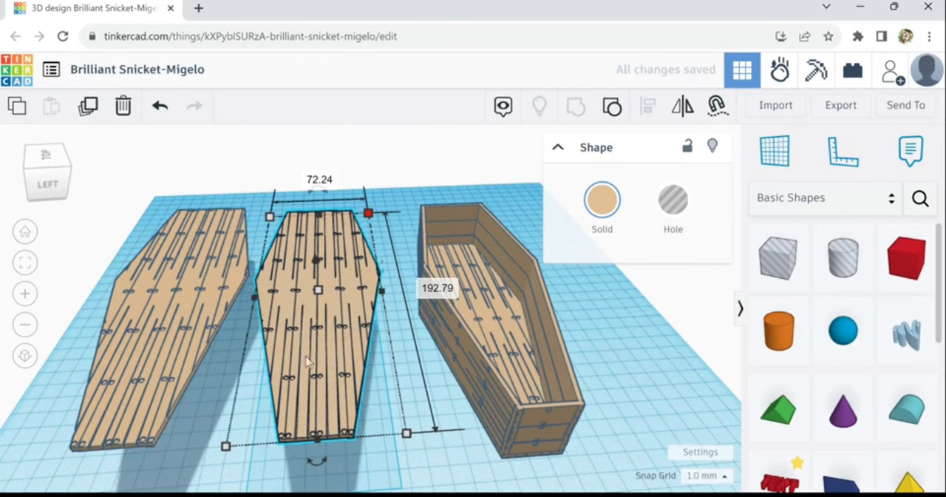
drag(307, 360, 515, 345)
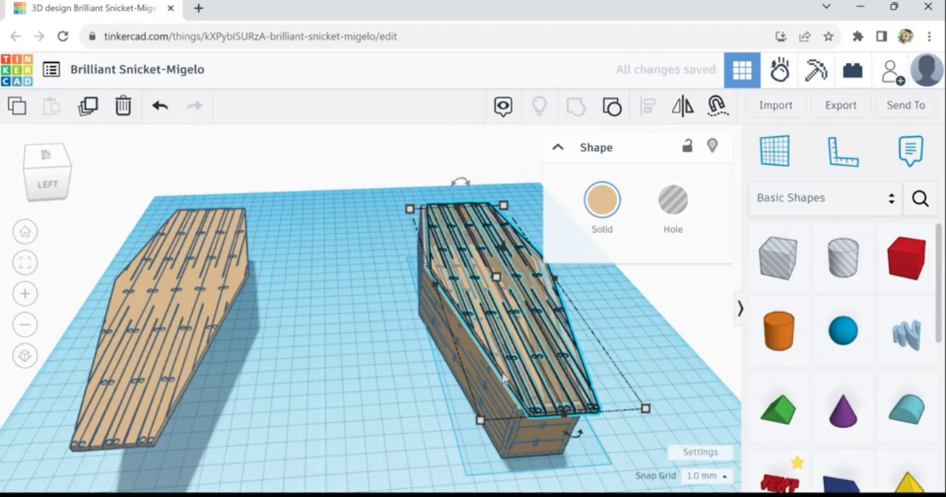
scroll(502, 377, up, 5)
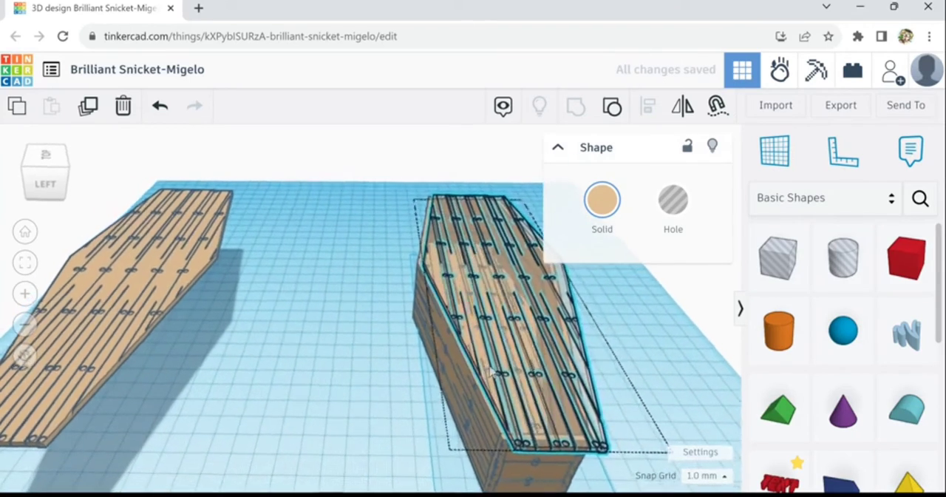
right_drag(490, 373, 493, 357)
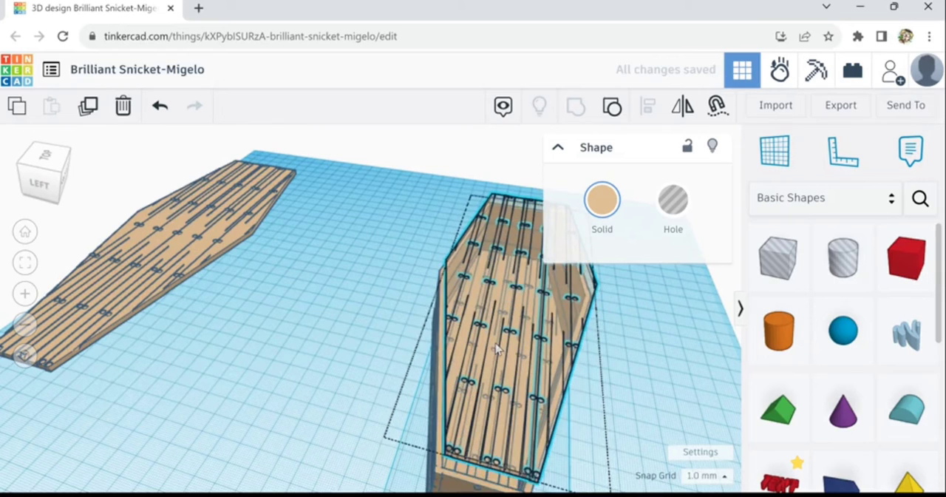
drag(496, 349, 493, 356)
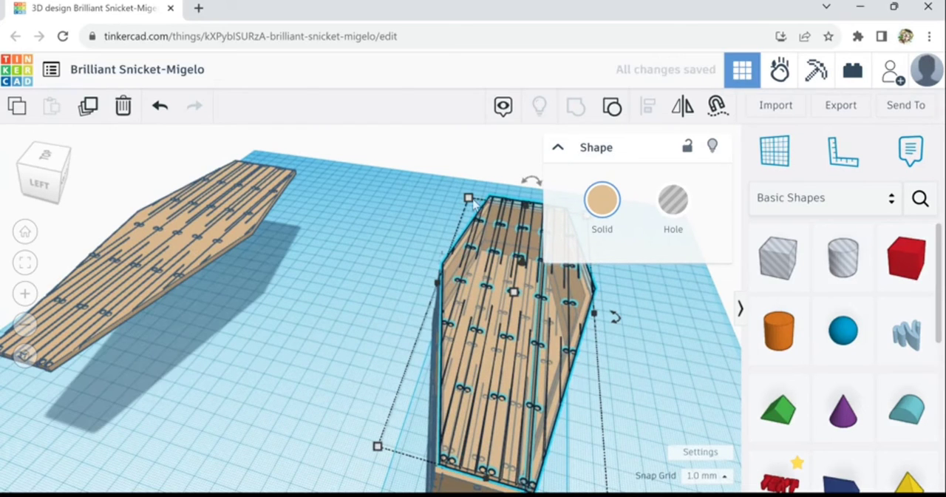
Shrink the lid panel to about 175 mm long, then narrow and position it to fit between the coffin's walls
drag(473, 203, 483, 214)
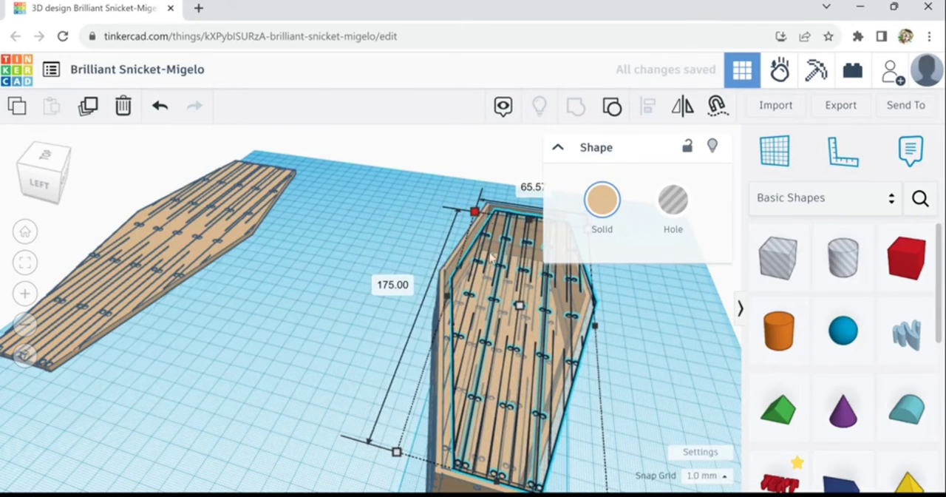
drag(513, 359, 506, 353)
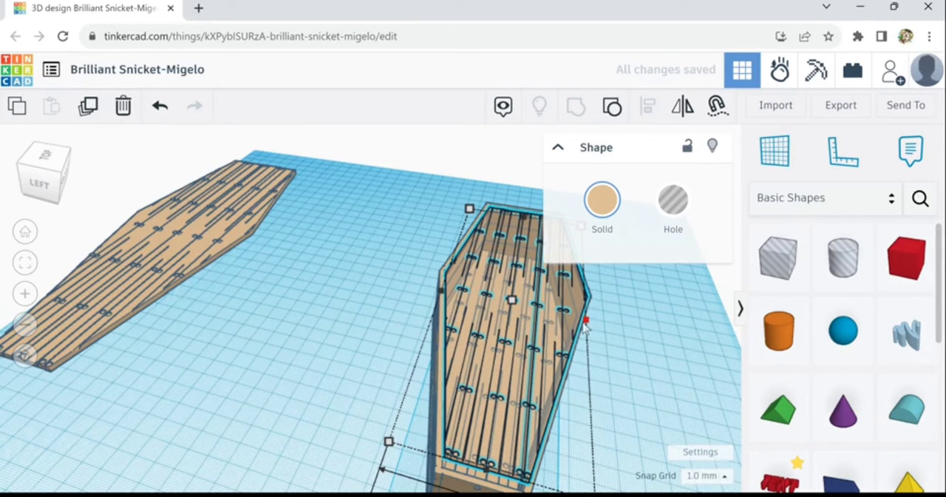
drag(586, 328, 583, 324)
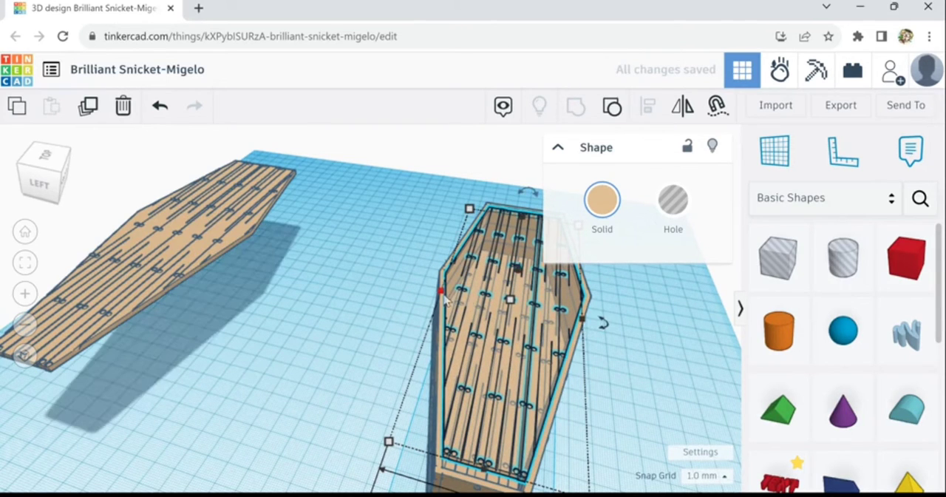
drag(450, 297, 450, 297)
Lower the reduced lid panel into the coffin's opening and nudge it into place between the walls
key(ctrl+Down)
key(ctrl+Down)
key(ctrl+Down)
key(ctrl+Down)
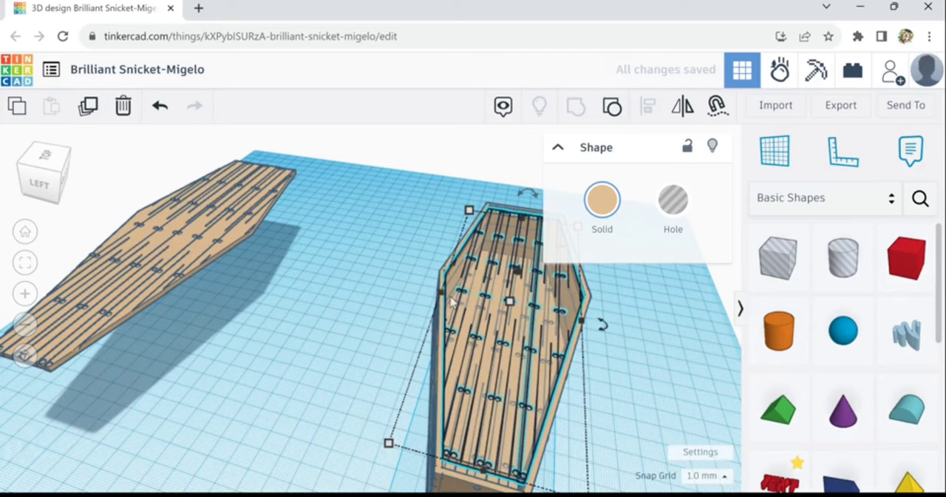
key(Up)
key(Up)
key(Up)
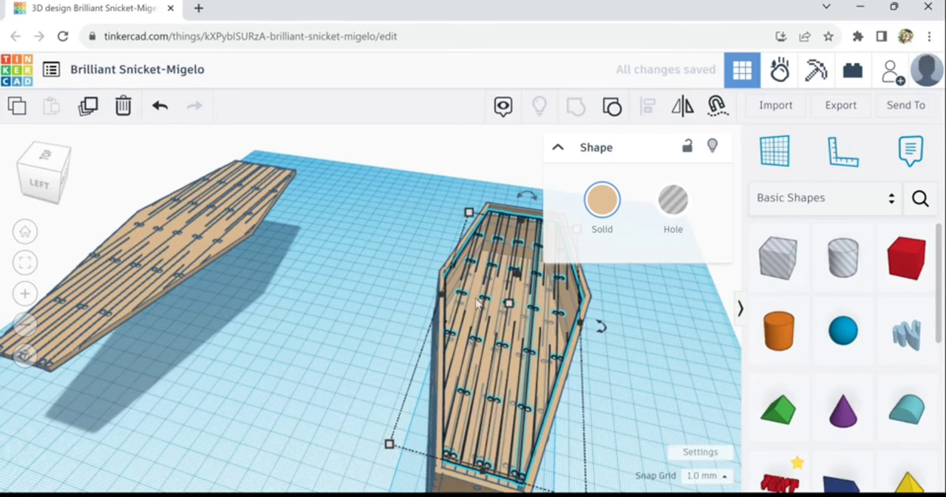
right_drag(630, 405, 556, 403)
key(ctrl+Down)
key(ctrl+Down)
key(ctrl+Down)
key(ctrl+Down)
key(ctrl+Down)
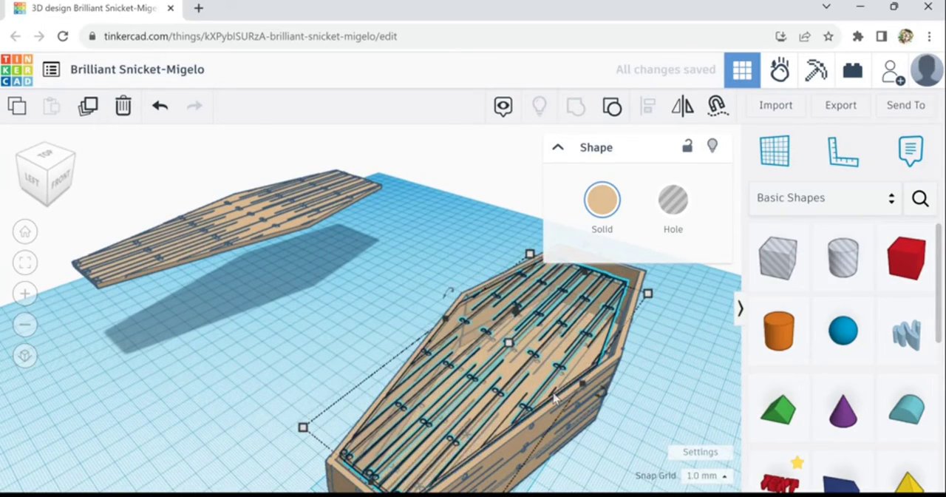
key(ctrl+Up)
key(ctrl+Up)
key(ctrl+Up)
key(ctrl+Up)
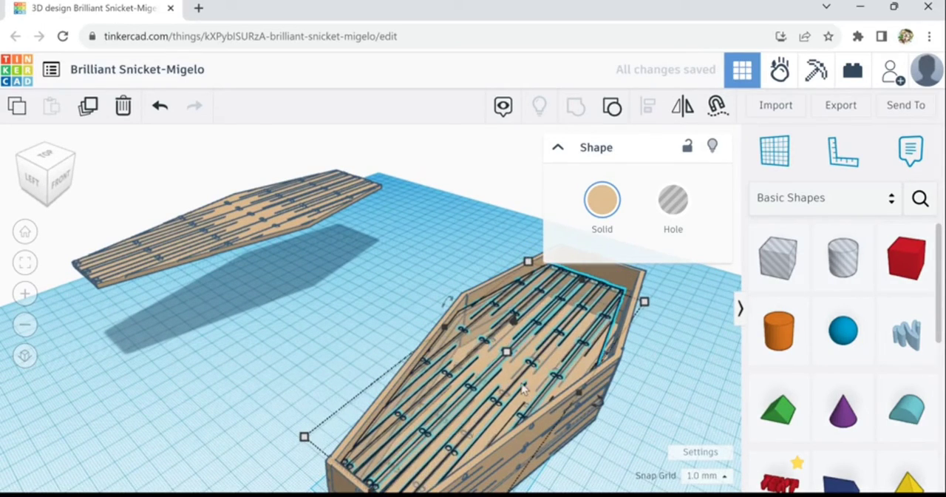
Lengthen the inner panel toward the coffin's head end and turn it into a hole
right_drag(621, 342, 498, 345)
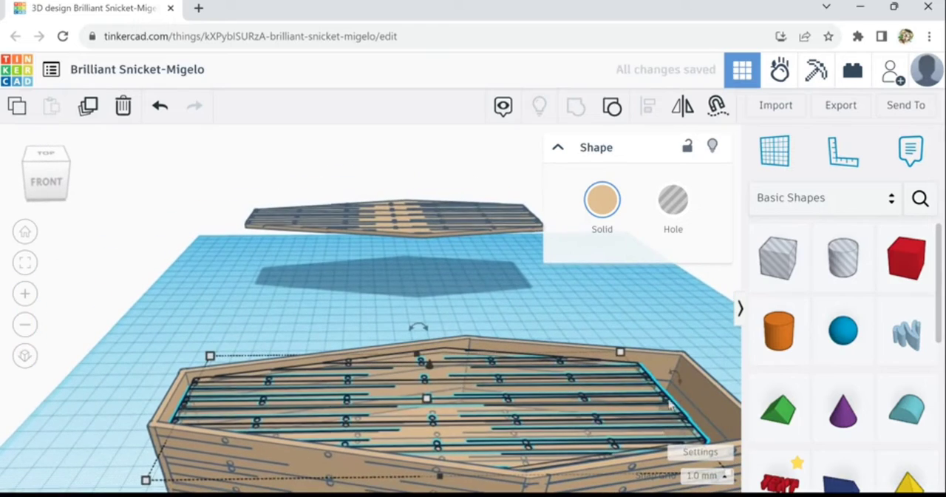
drag(672, 406, 711, 413)
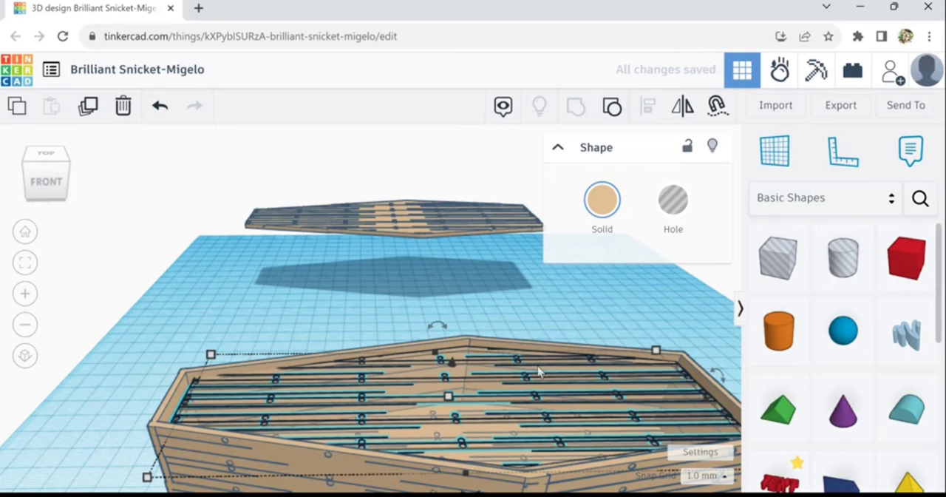
key(t)
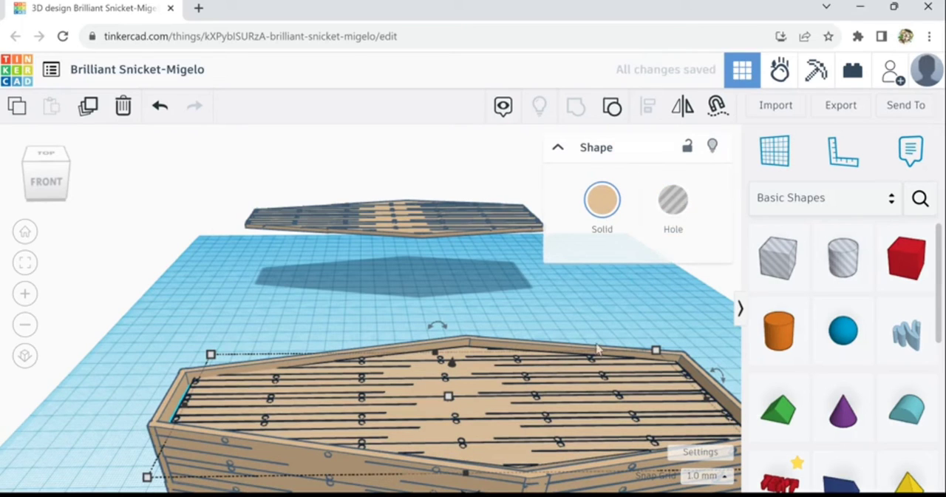
click(672, 201)
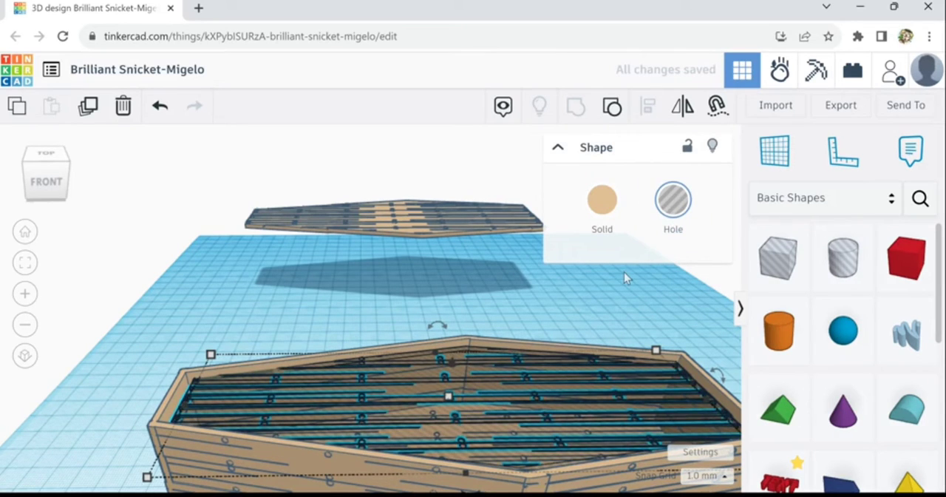
Widen the hole panel slightly toward the coffin's side wall
scroll(493, 360, up, 2)
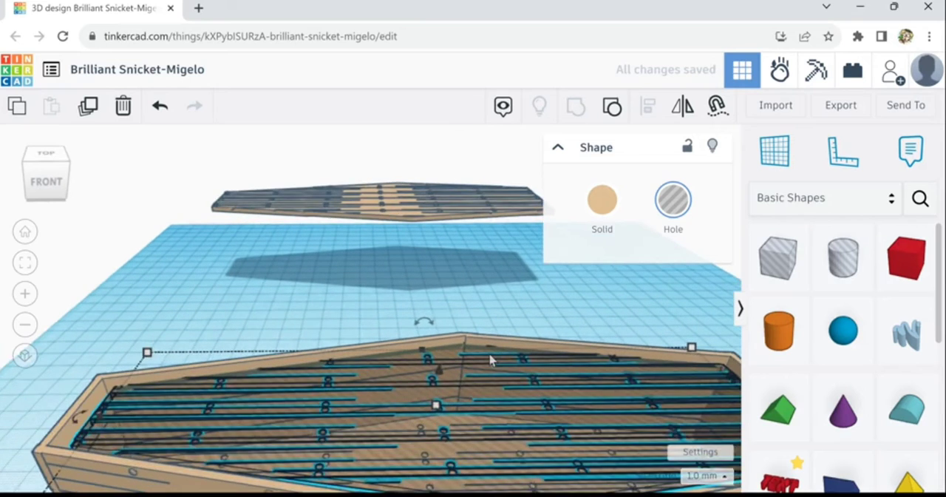
scroll(492, 360, up, 3)
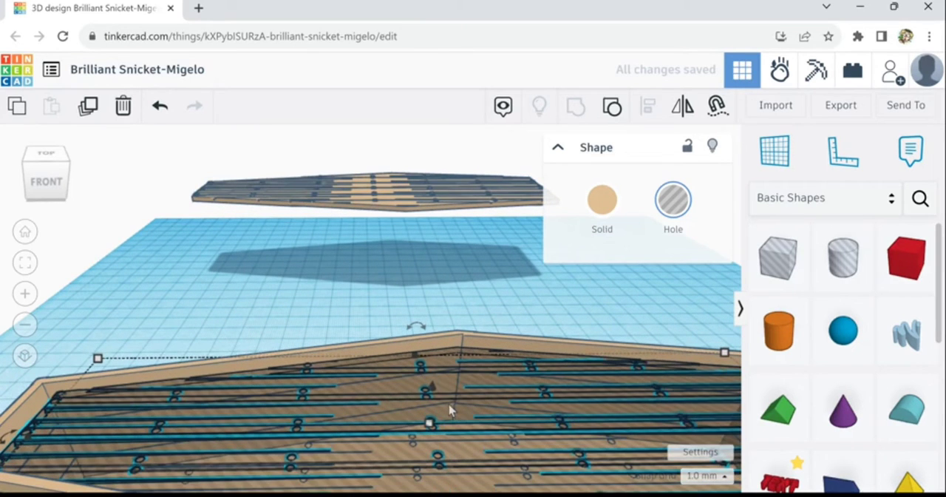
right_drag(458, 380, 671, 353)
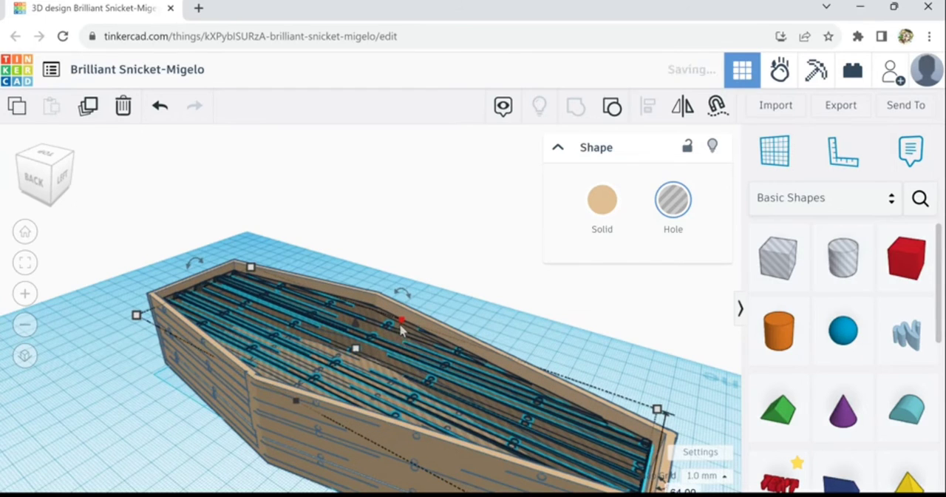
mouse_move(405, 323)
mouse_down()
mouse_move(407, 330)
mouse_move(405, 321)
mouse_up()
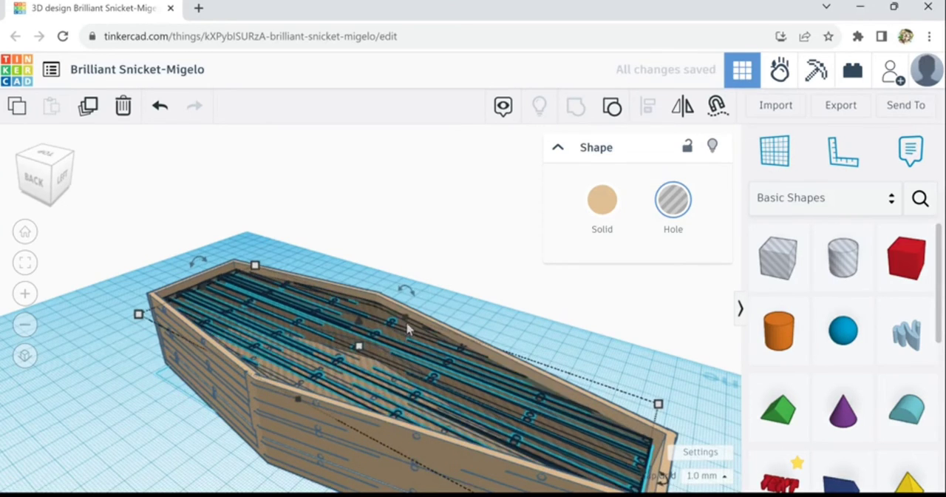
Nudge the hole panel inside the coffin to even out the gap along the walls
right_drag(359, 279, 436, 377)
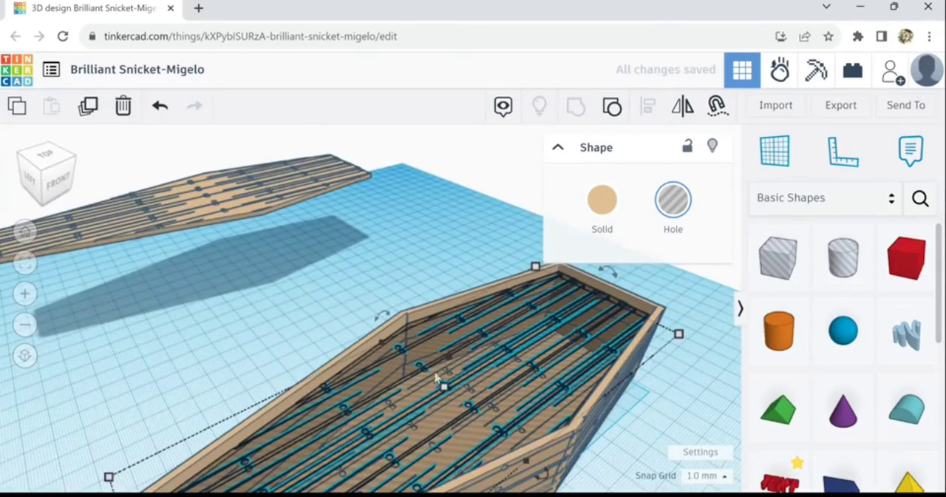
scroll(434, 357, up, 4)
right_drag(396, 352, 327, 344)
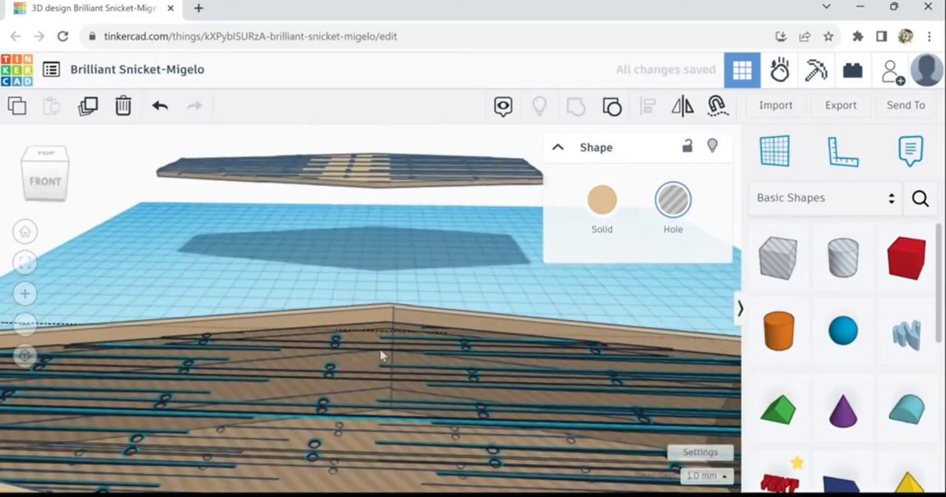
right_drag(381, 355, 232, 314)
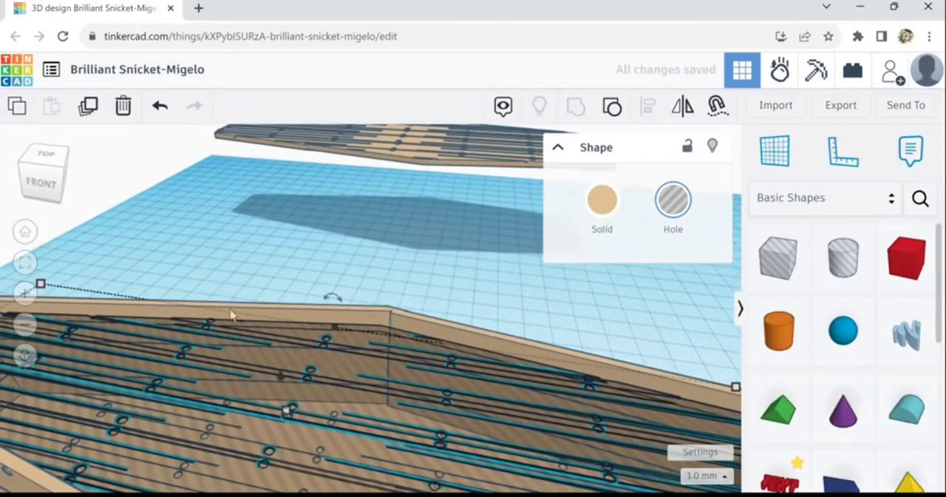
right_drag(209, 263, 138, 288)
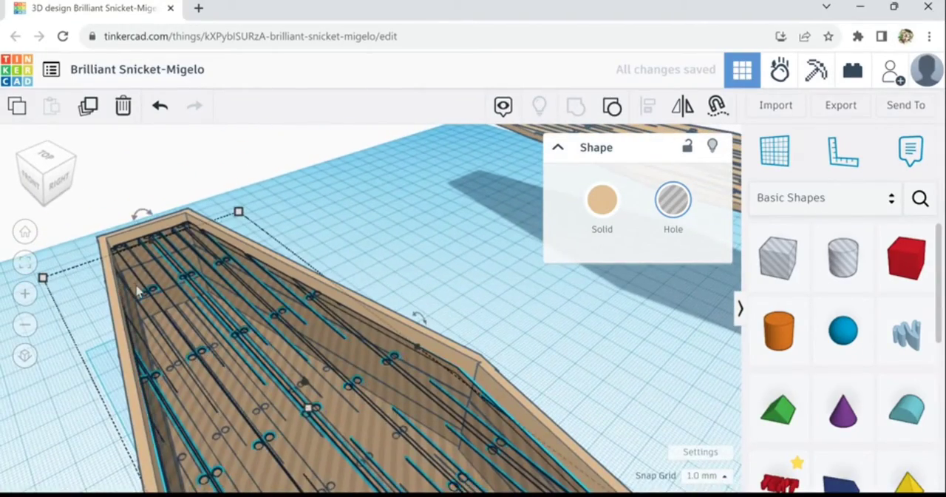
key(Down)
key(Down)
key(Down)
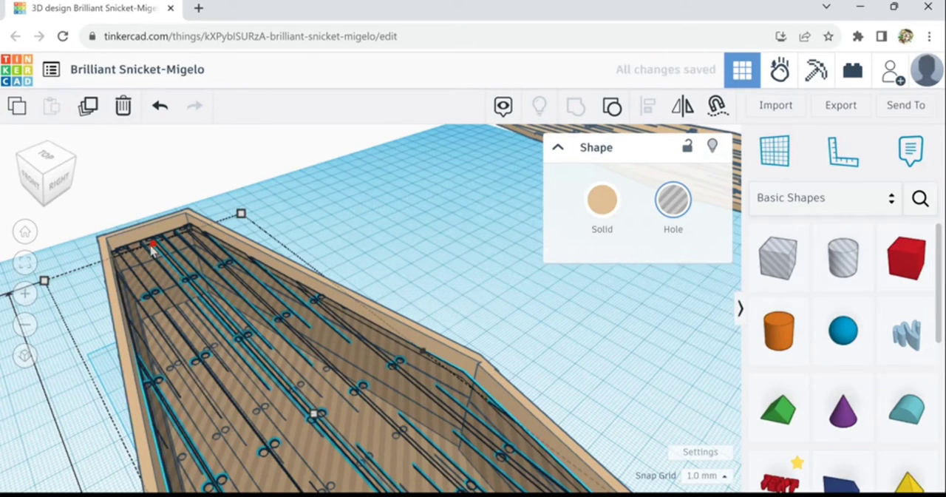
key(Up)
Make the inner panel solid again and move it out of the coffin to the space beside the large lid
right_drag(152, 250, 685, 300)
scroll(685, 300, down, 5)
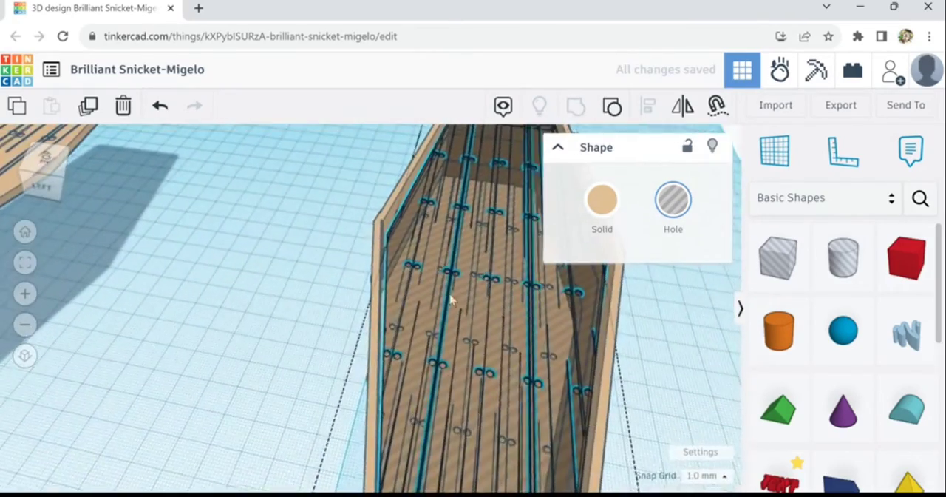
click(598, 209)
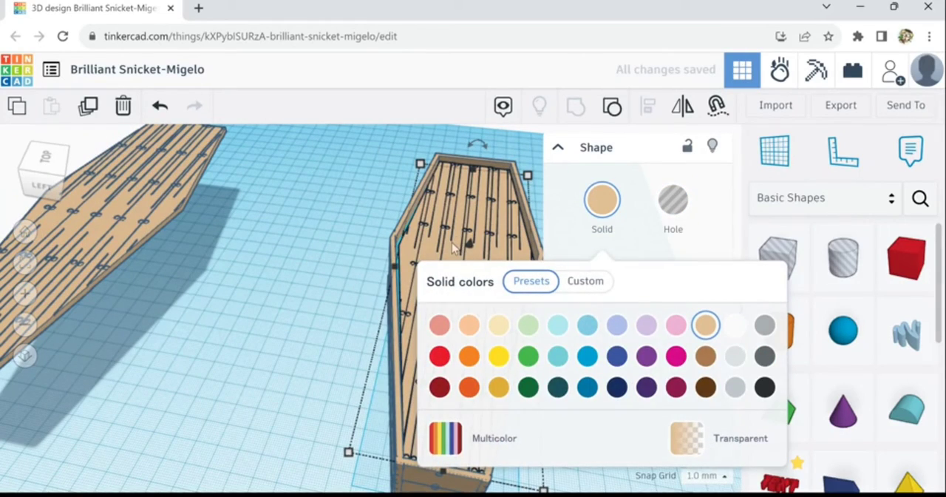
drag(454, 246, 213, 231)
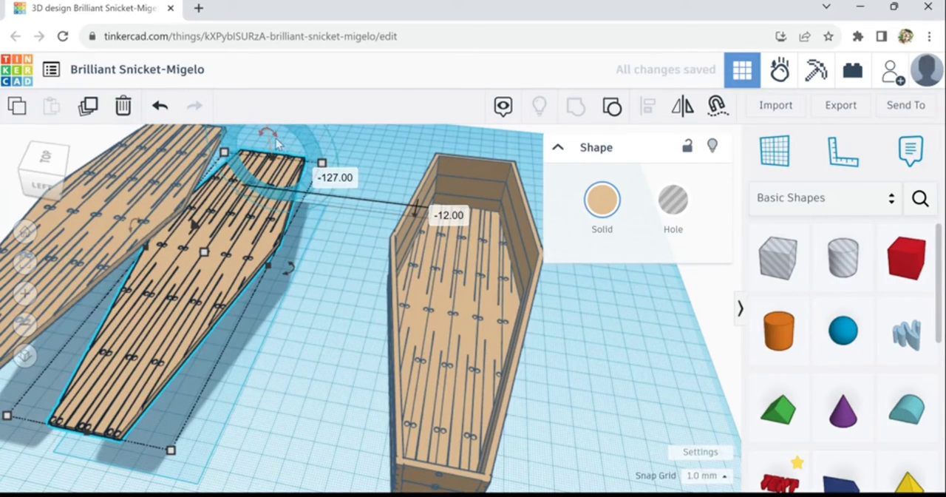
Flip the inner panel upside down in place and move the large lid closer to it
drag(275, 143, 281, 175)
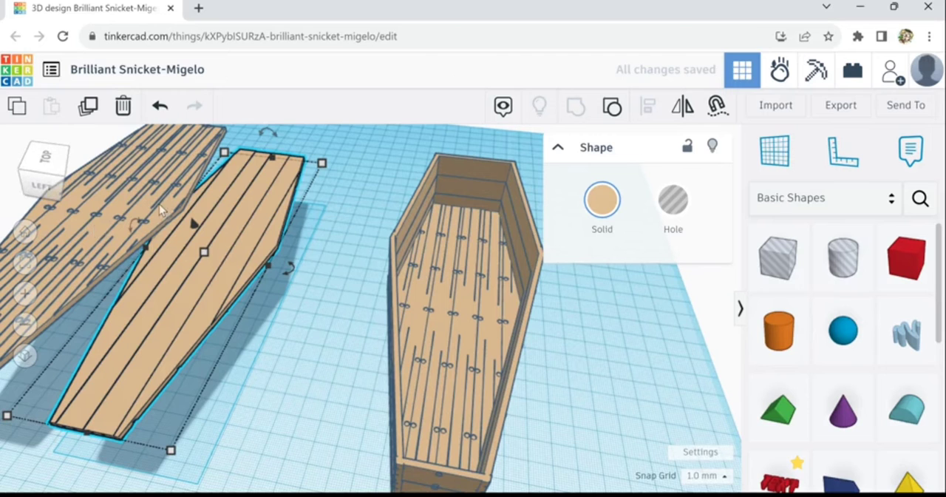
drag(113, 218, 188, 214)
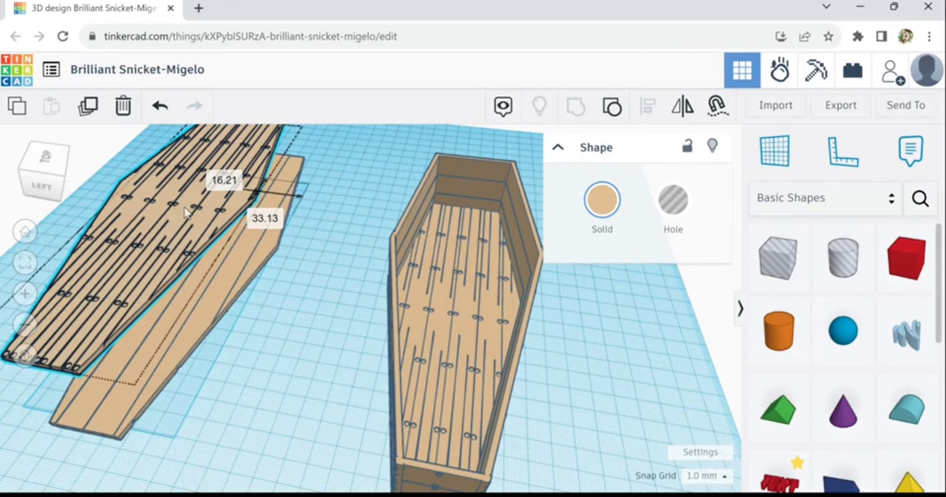
Drop the inner panel and the large lid onto the workplane and select both together
click(244, 274)
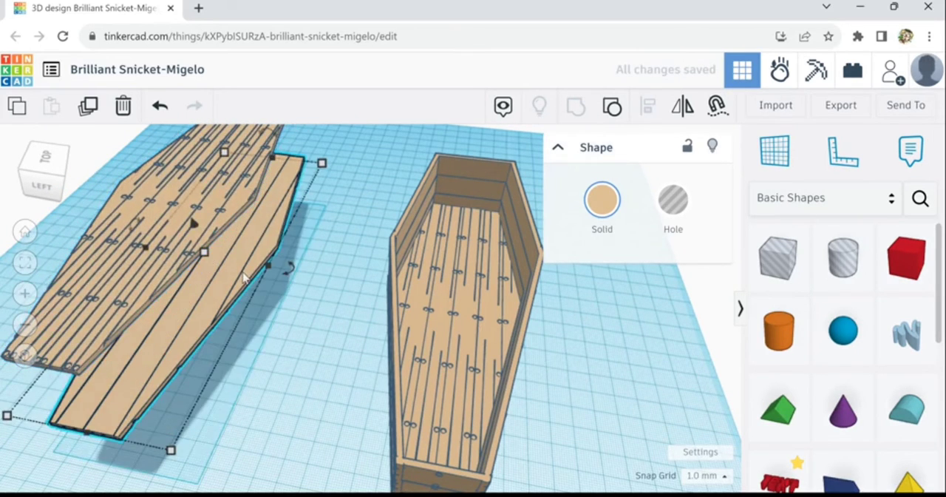
key(d)
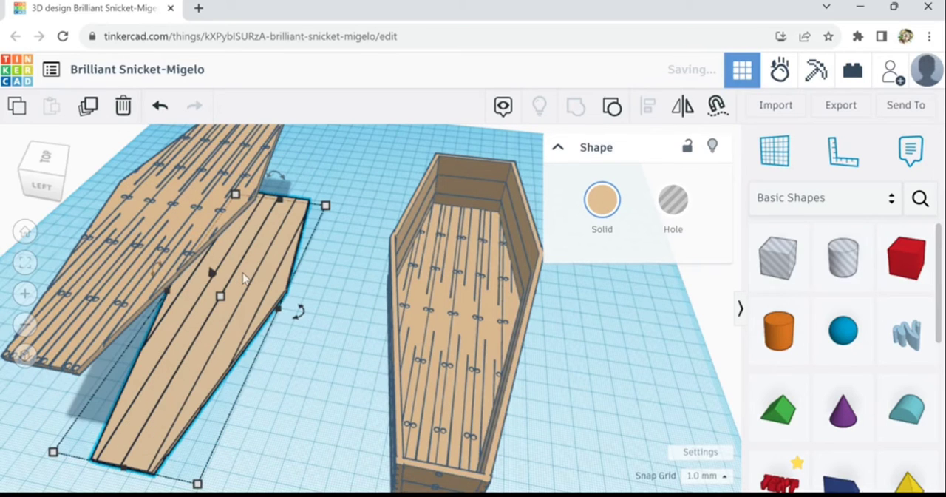
click(189, 228)
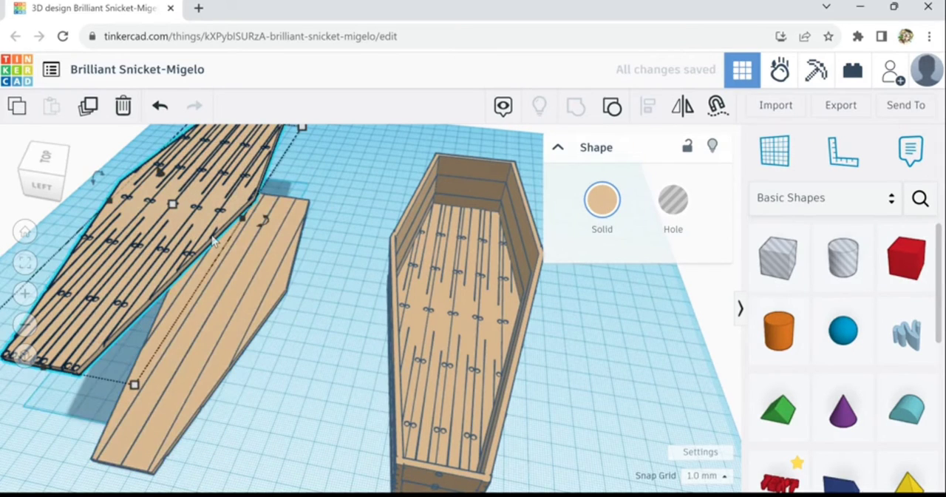
key(d)
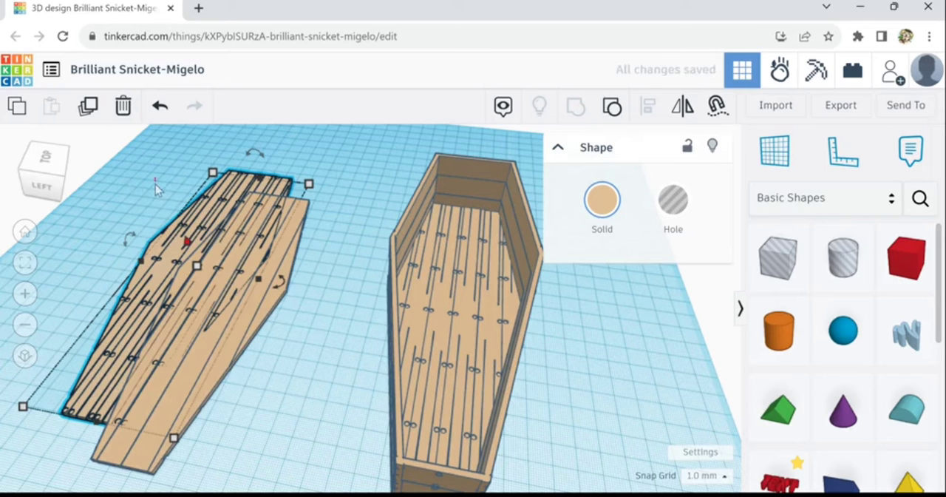
drag(151, 179, 325, 337)
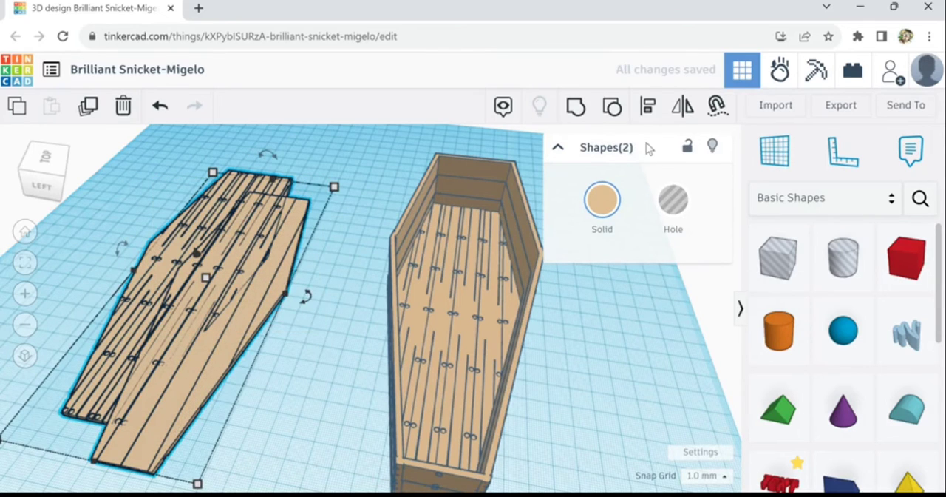
Align the inner panel and the large lid on their centres along both horizontal axes
click(648, 107)
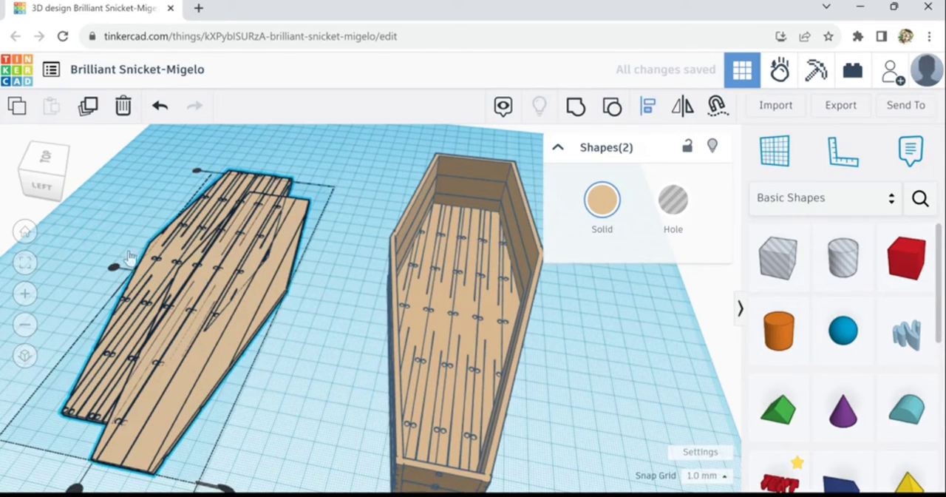
click(114, 269)
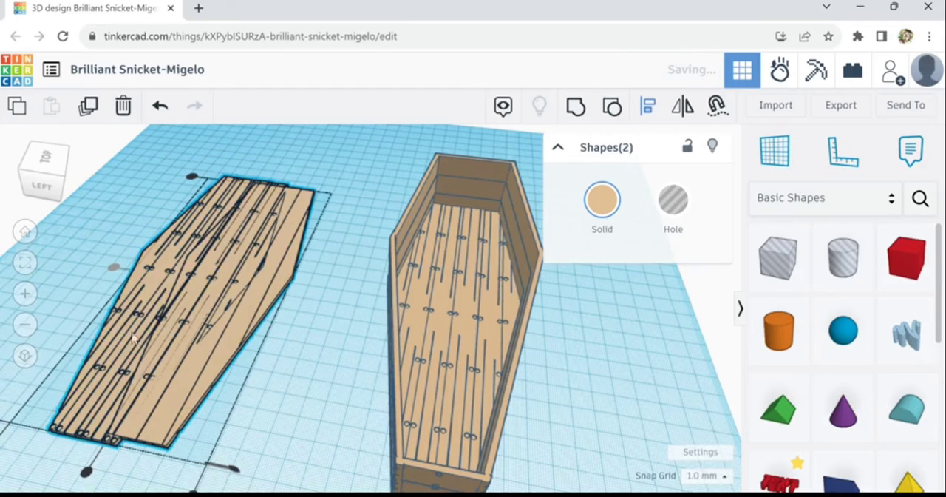
click(88, 471)
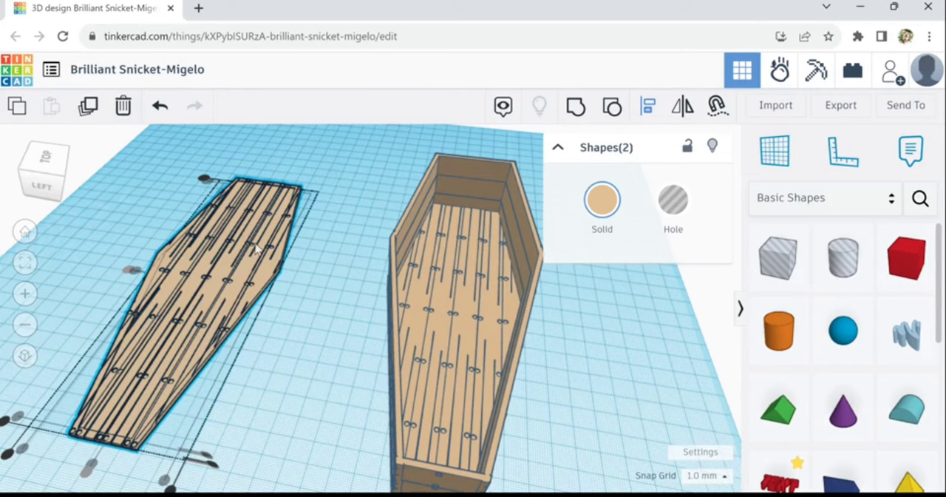
Select the large lid alone and position it vertically so it rests on top of the inner panel
scroll(313, 287, up, 2)
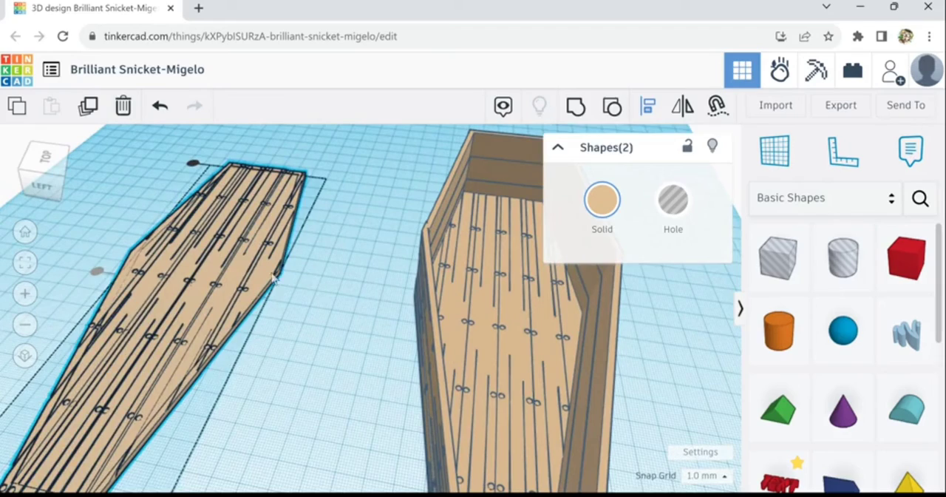
click(284, 280)
click(277, 277)
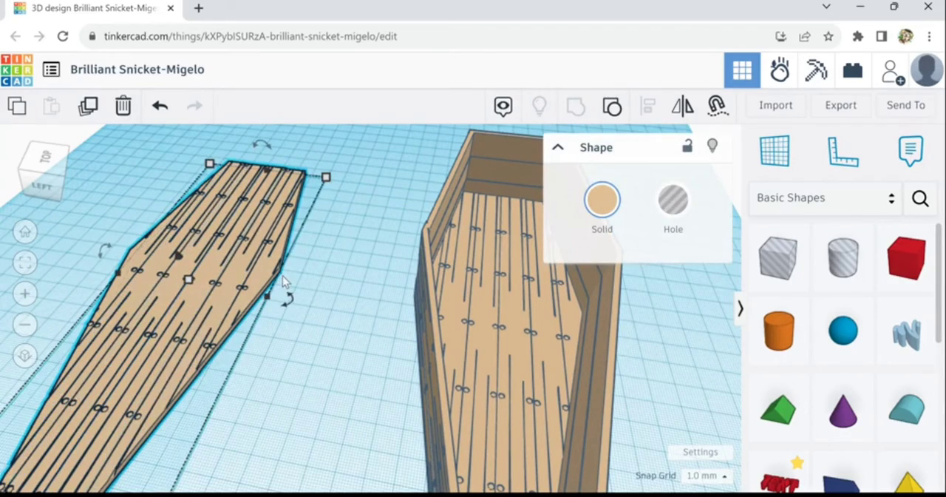
right_drag(313, 291, 287, 252)
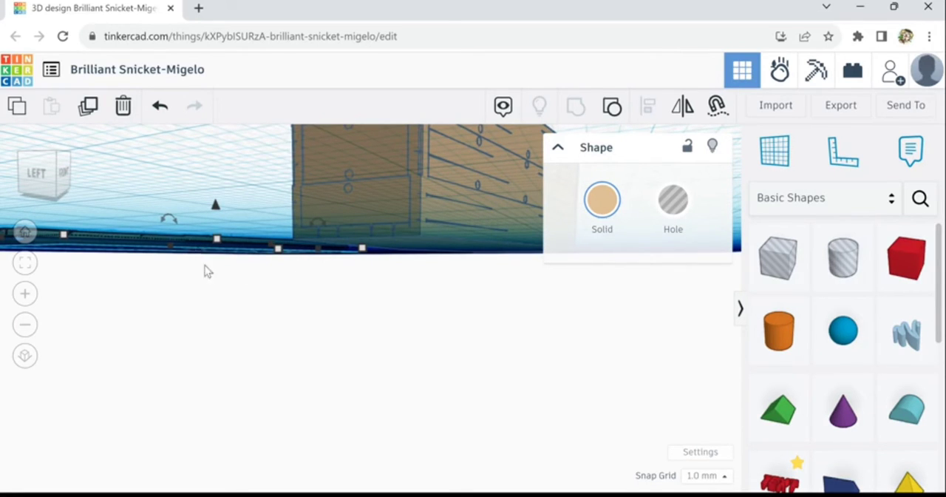
right_drag(208, 271, 328, 280)
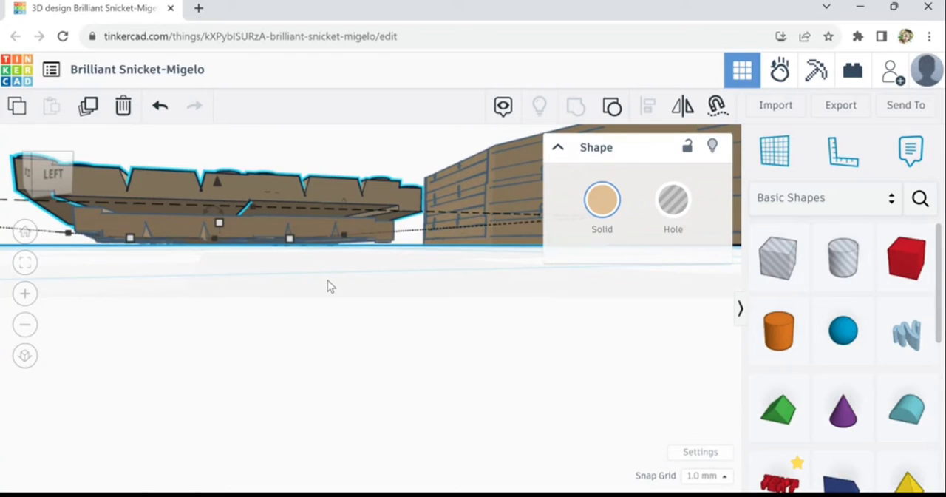
key(ctrl+Down)
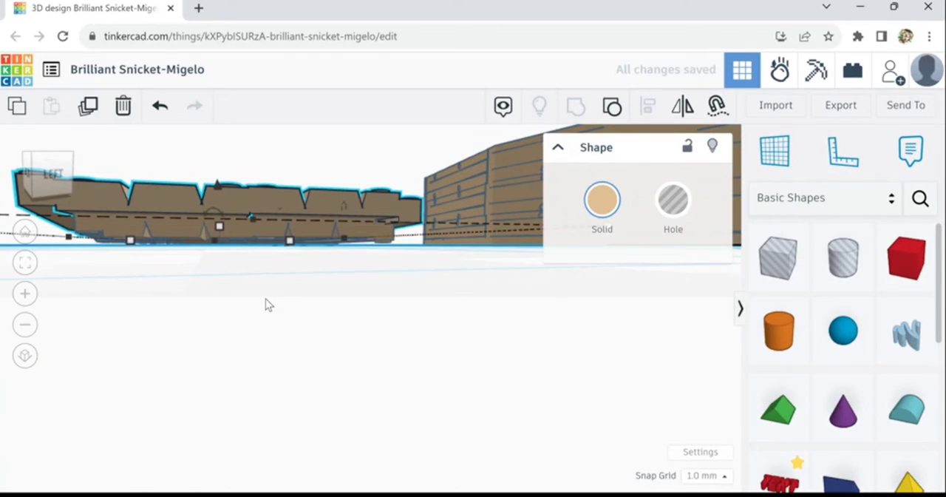
Set the thickness of the inner panel under the large lid to 5 mm
right_drag(274, 296, 321, 252)
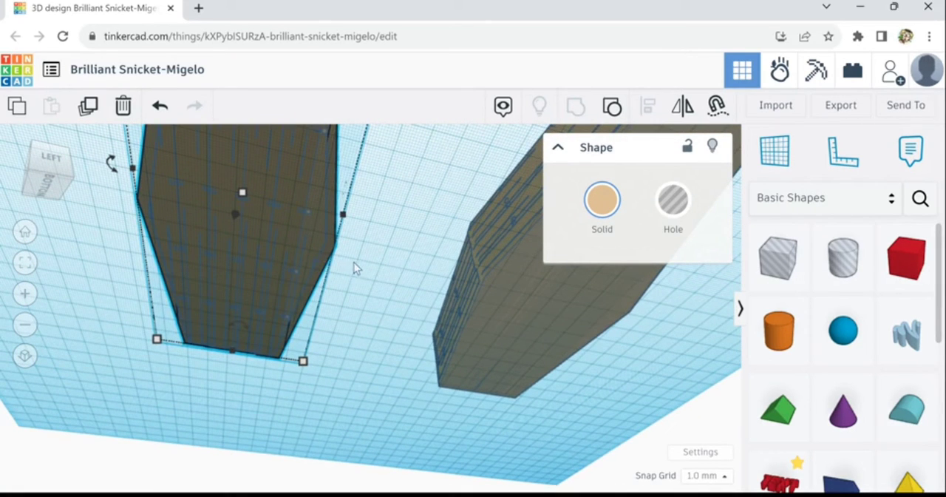
right_drag(338, 202, 436, 263)
right_drag(351, 290, 368, 262)
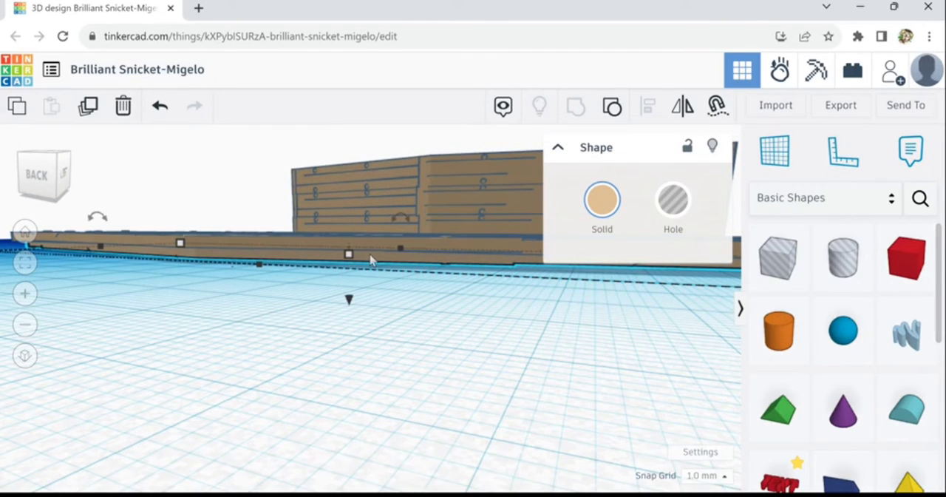
right_drag(369, 255, 370, 337)
click(369, 324)
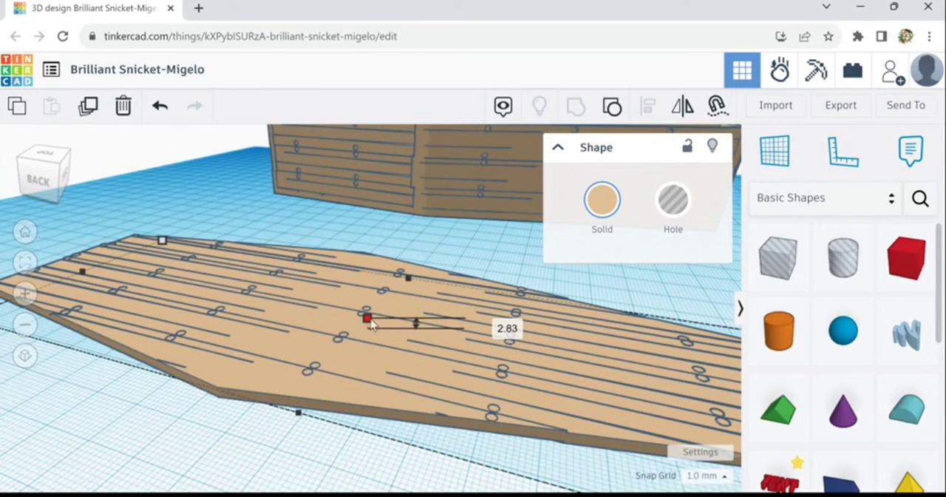
drag(370, 320, 371, 320)
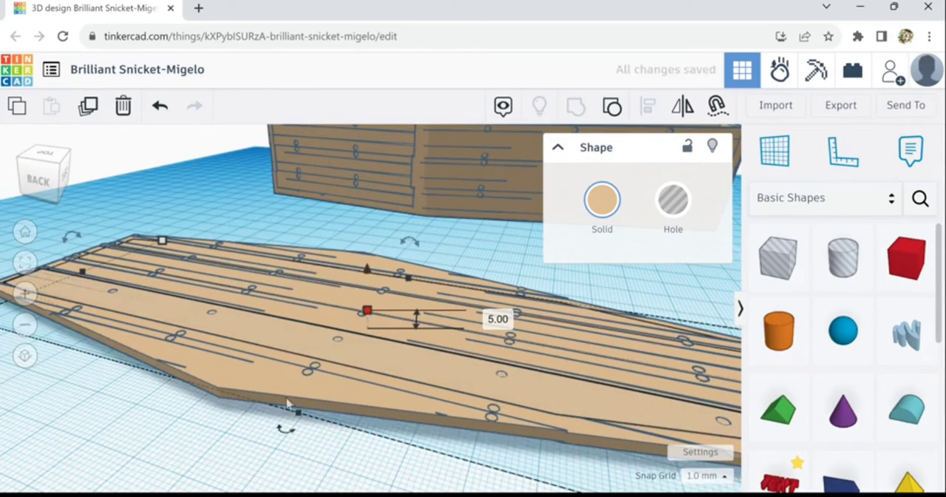
Raise the large lid to sit above the thickened inner panel and check the seam between them
click(266, 403)
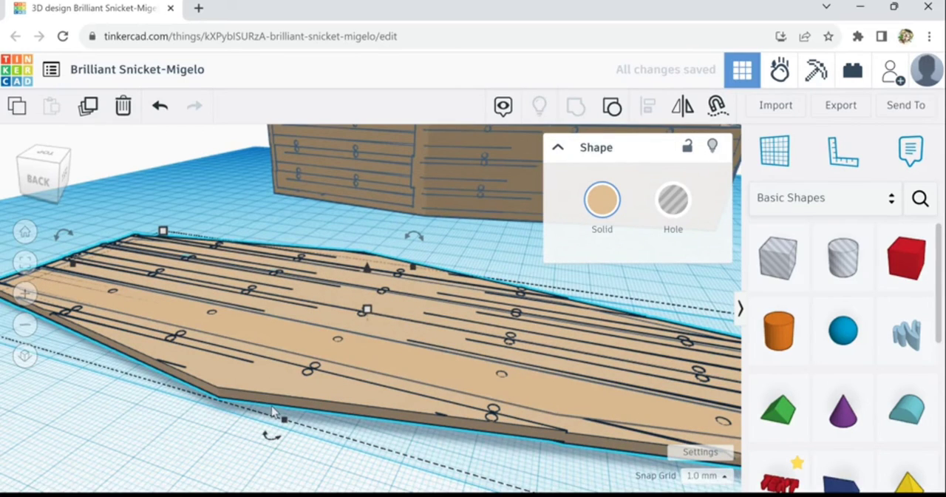
right_drag(278, 452, 252, 438)
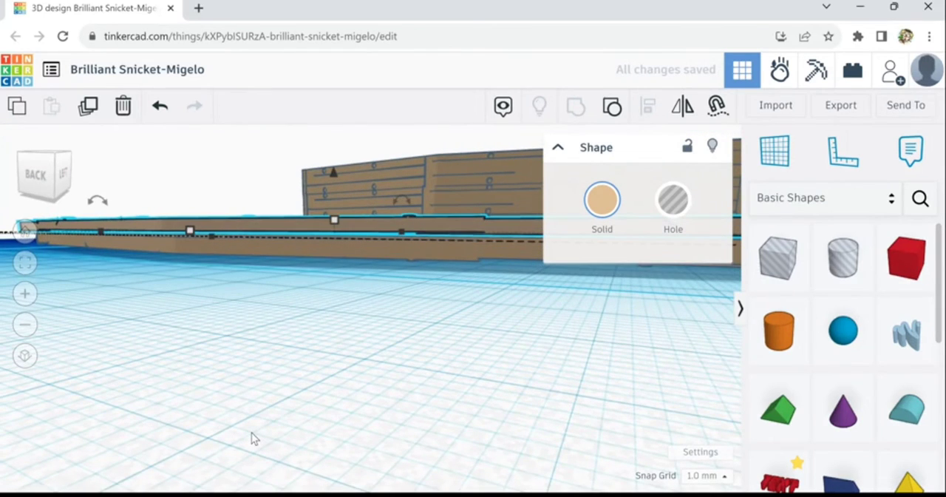
right_drag(265, 381, 348, 297)
scroll(317, 277, up, 3)
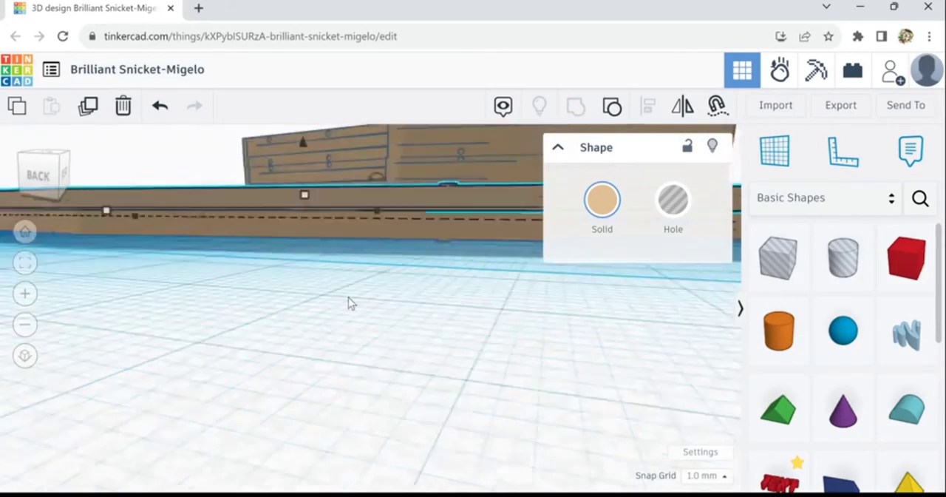
scroll(348, 297, down, 4)
drag(351, 270, 255, 388)
right_drag(430, 406, 138, 98)
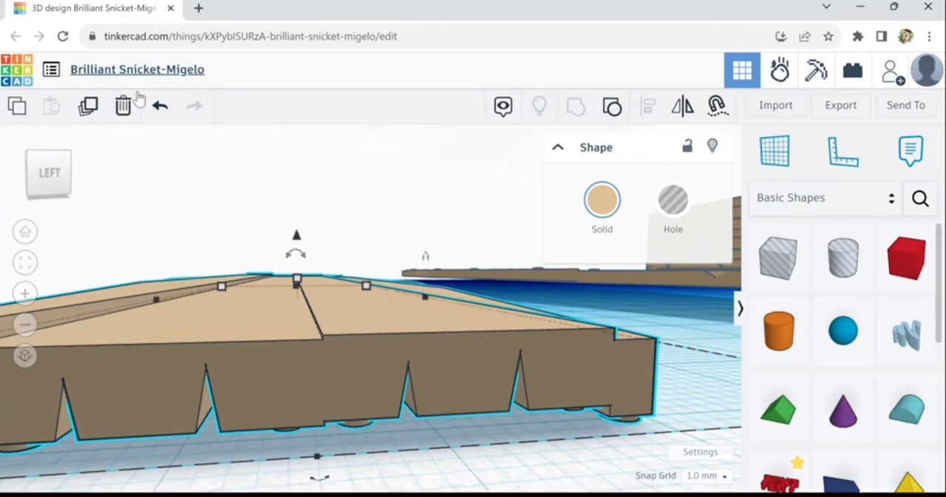
click(159, 108)
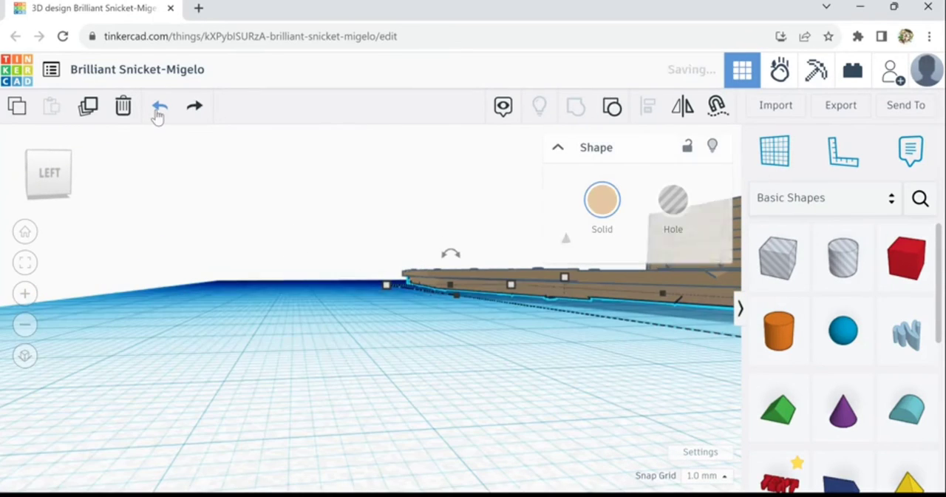
Readjust the large lid's height so it rests directly on the inner panel
click(441, 354)
right_drag(442, 355, 425, 365)
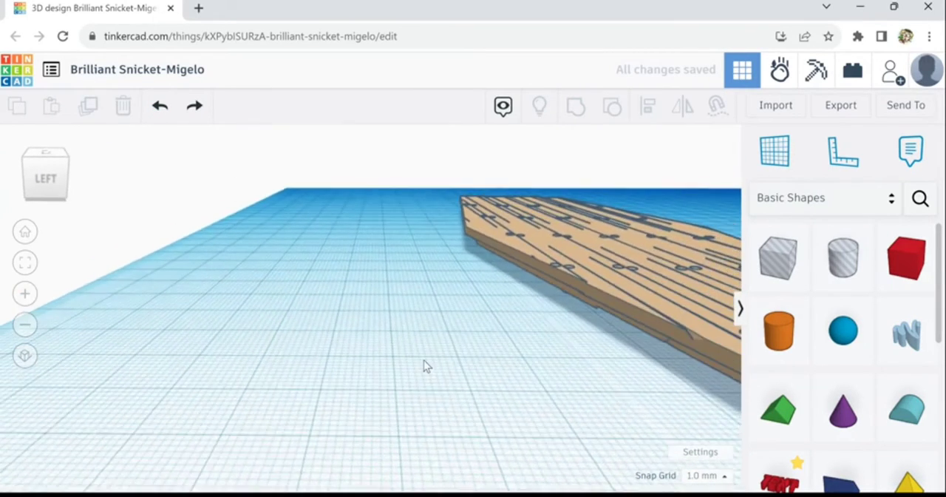
scroll(423, 360, down, 1)
click(544, 291)
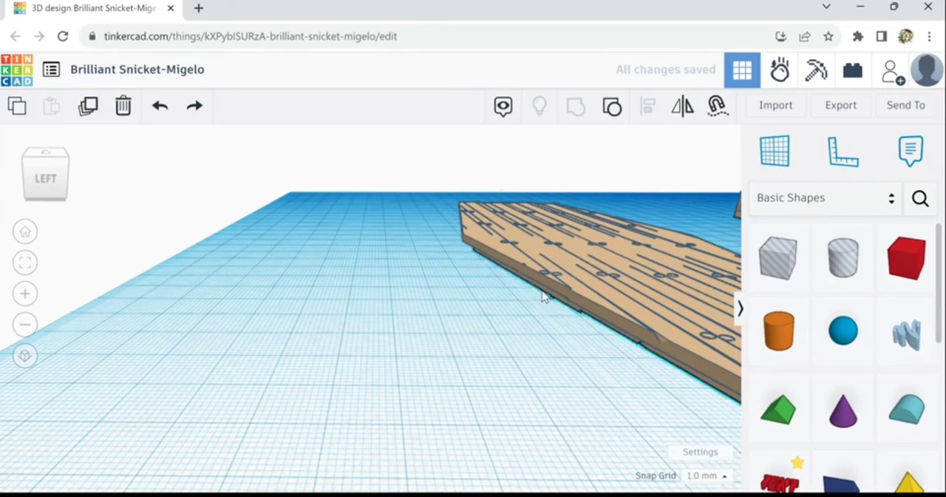
right_drag(411, 286, 475, 211)
drag(474, 198, 474, 190)
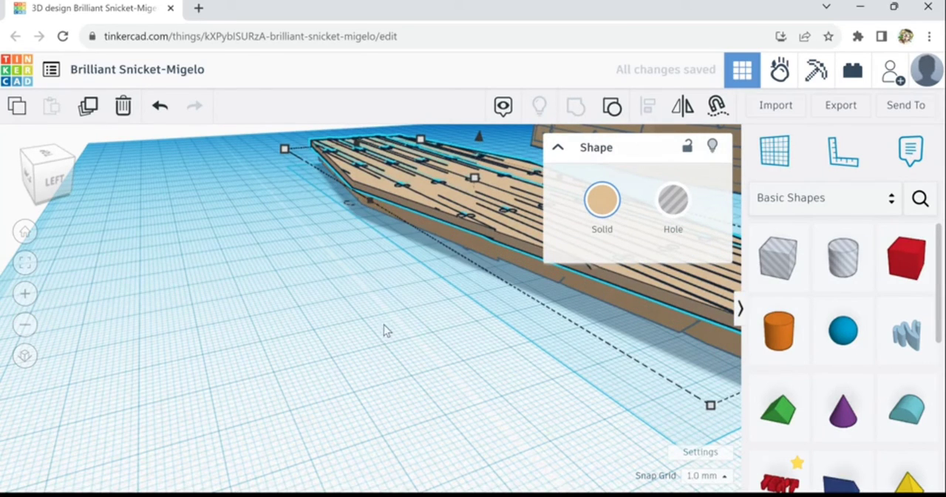
right_drag(384, 330, 419, 331)
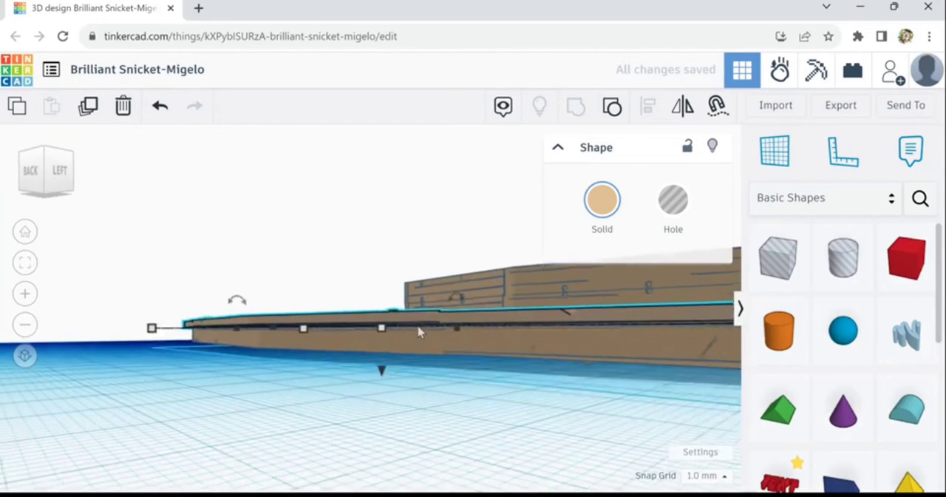
scroll(419, 332, up, 4)
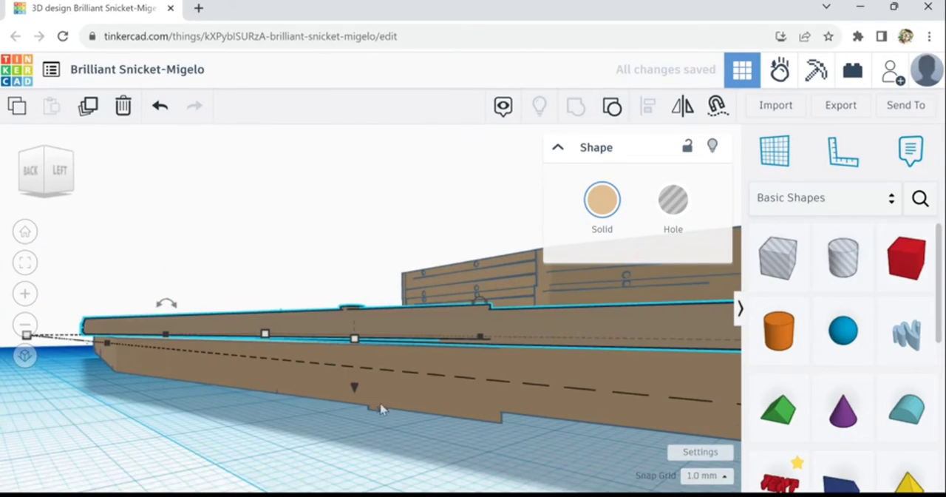
Select the large lid and the inner panel together and group them into one lid
right_drag(384, 408, 314, 313)
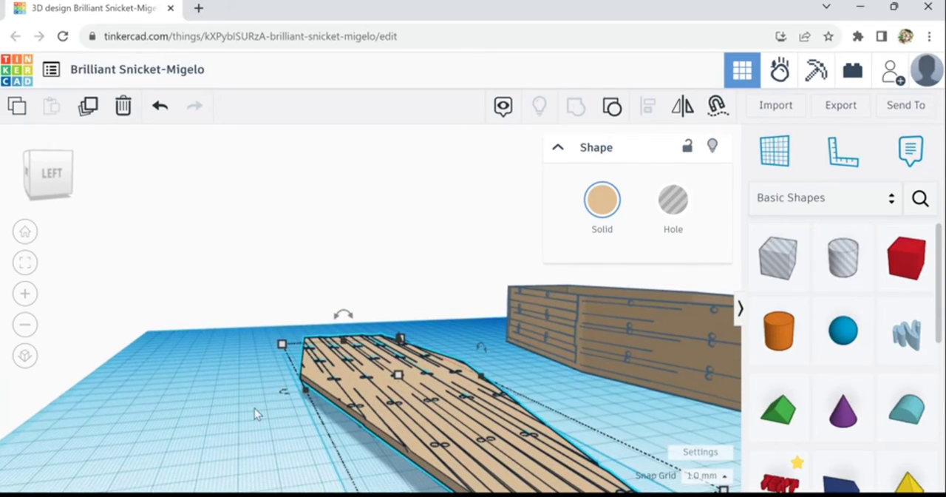
right_drag(253, 409, 271, 290)
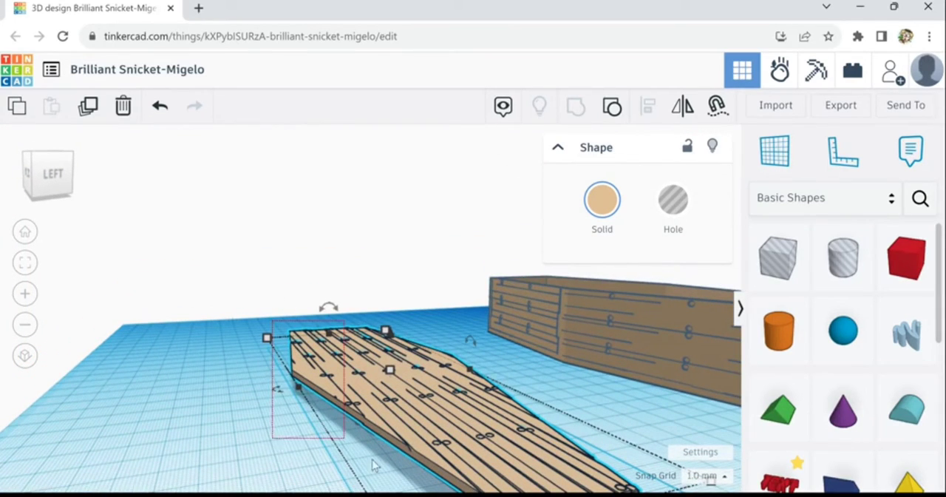
drag(373, 465, 492, 403)
click(577, 115)
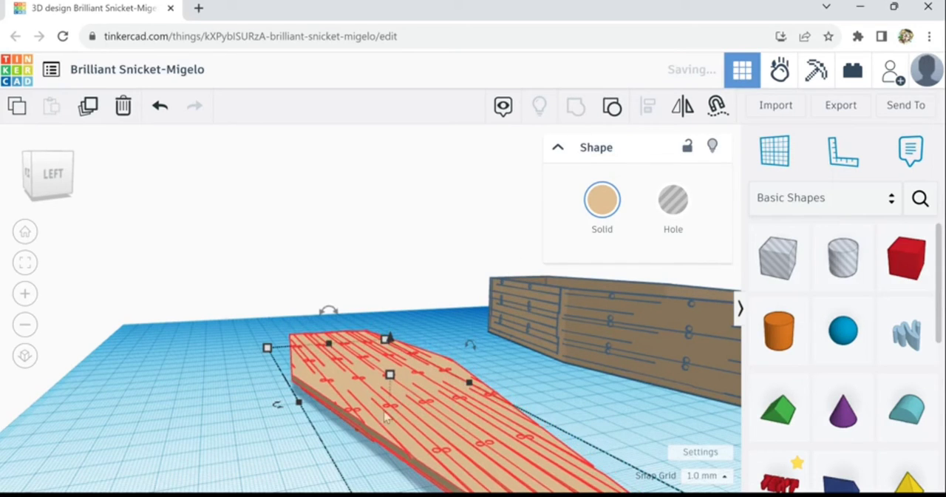
Set the snap grid to 0.1 mm and lower the grouped lid by a small increment
right_drag(273, 464, 184, 423)
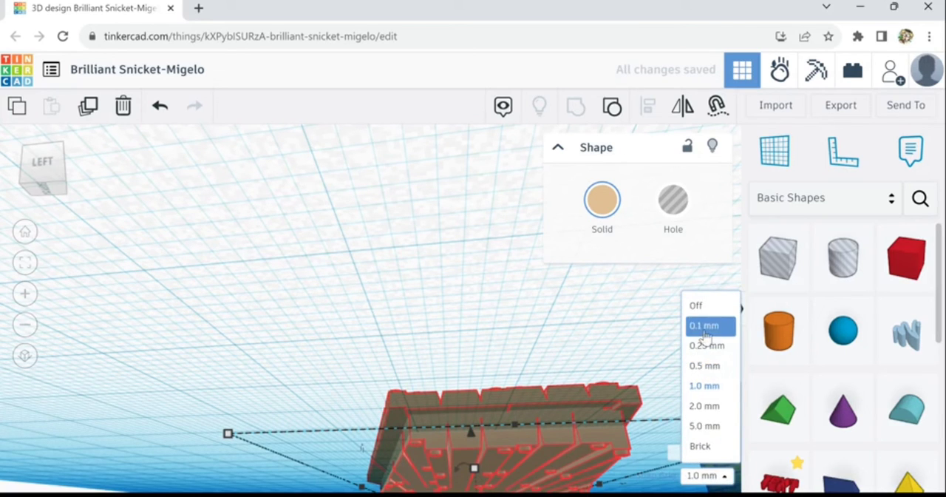
click(704, 326)
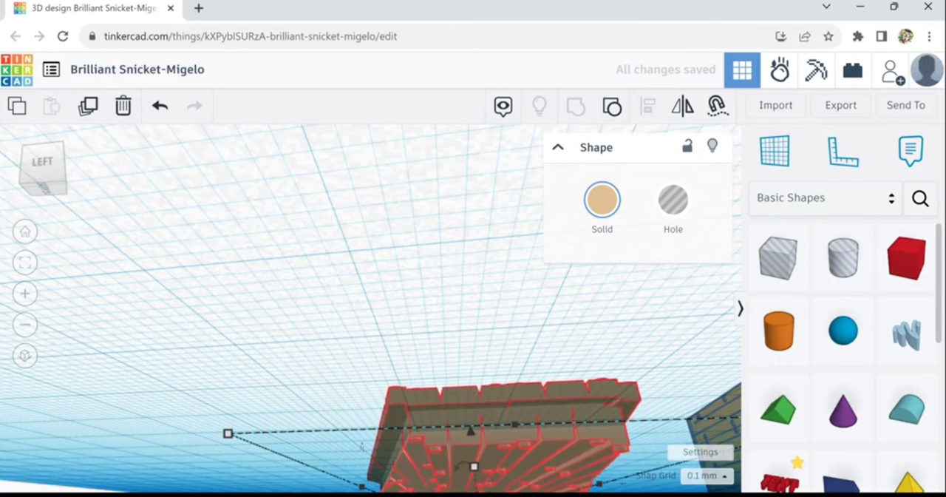
key(ctrl+Down)
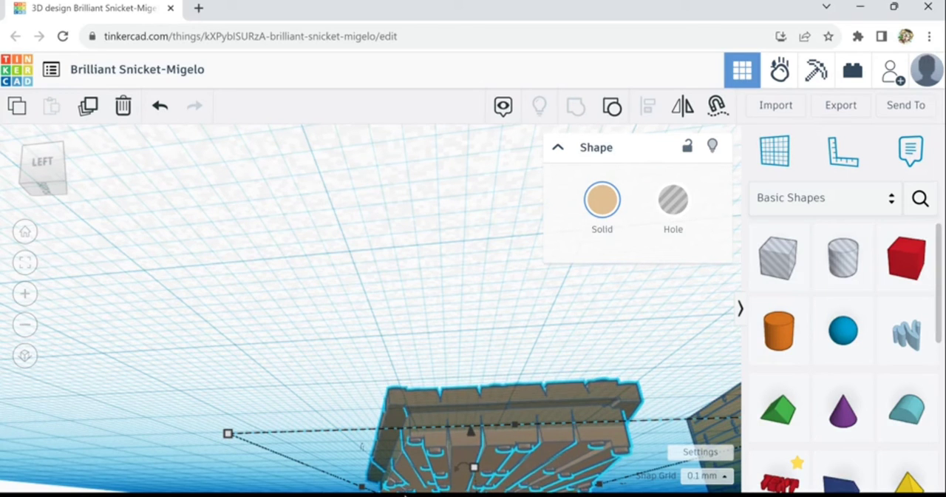
right_drag(298, 380, 315, 420)
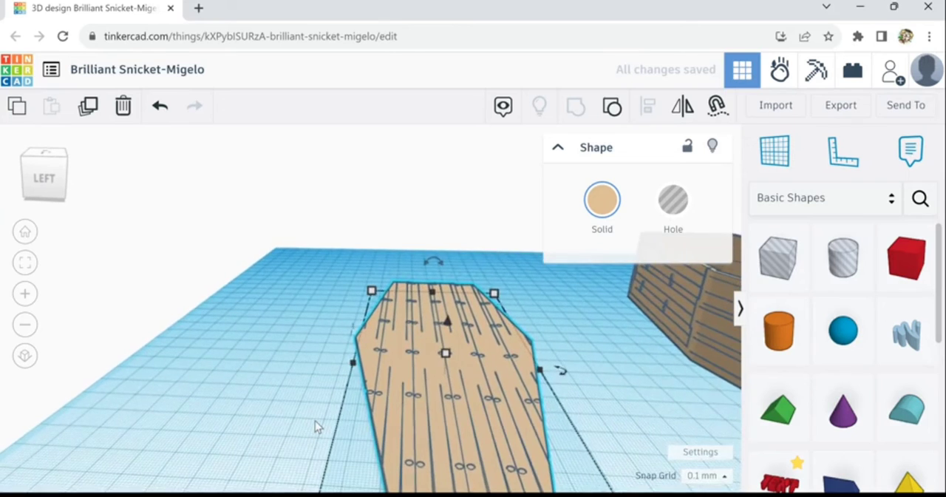
scroll(315, 421, down, 5)
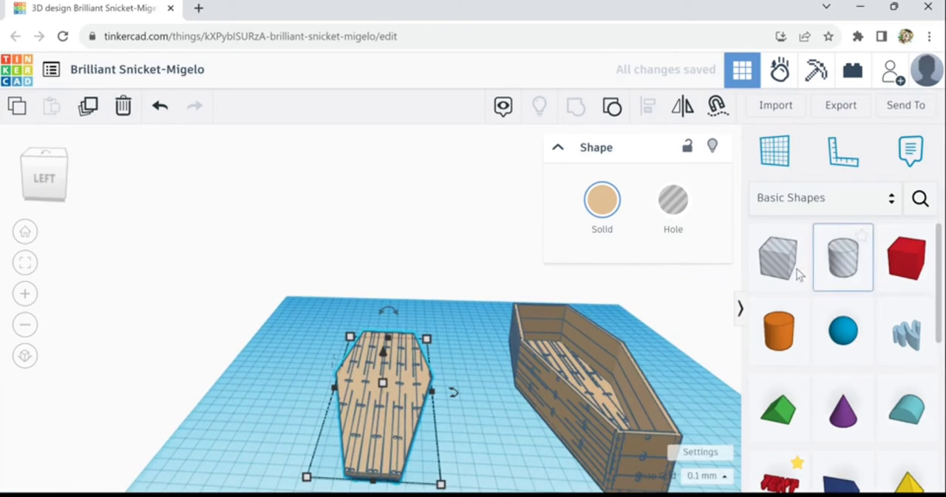
Place a hole box about 235 mm long beneath the workplane under the lid and group both to trim the lid's underside
drag(782, 274, 473, 493)
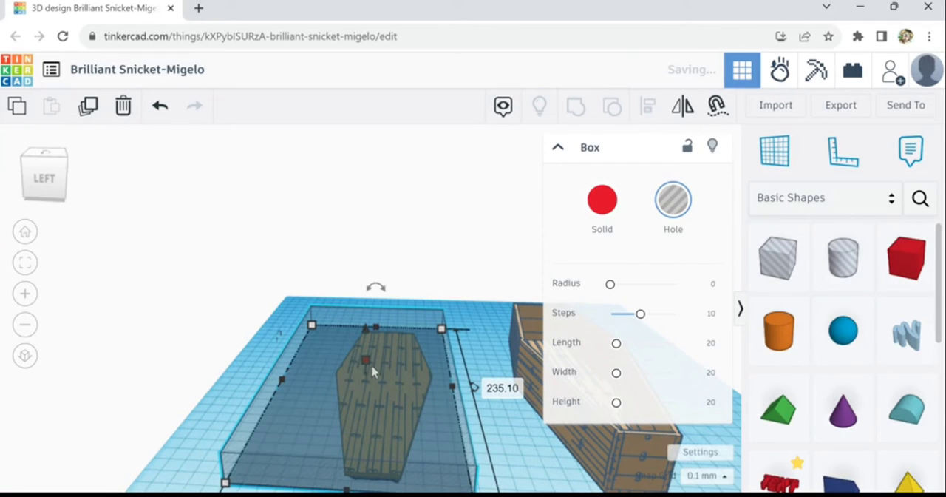
drag(368, 368, 373, 404)
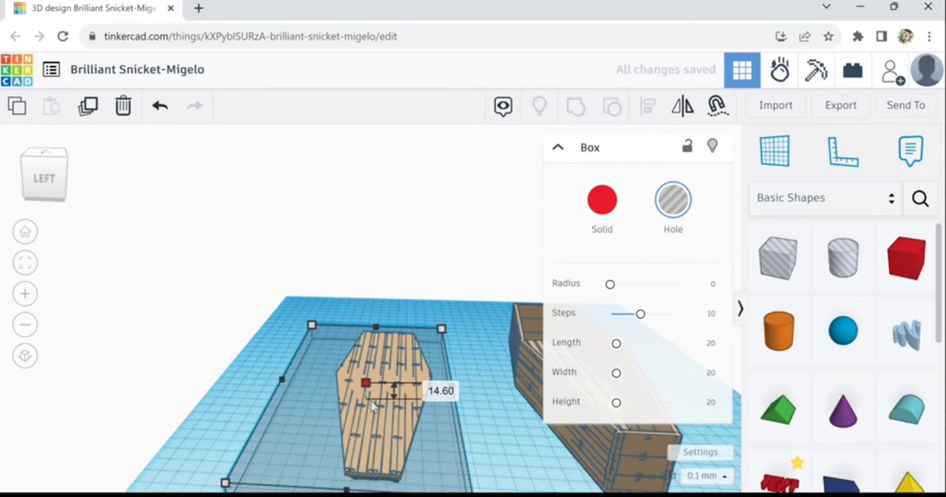
shift+click(384, 382)
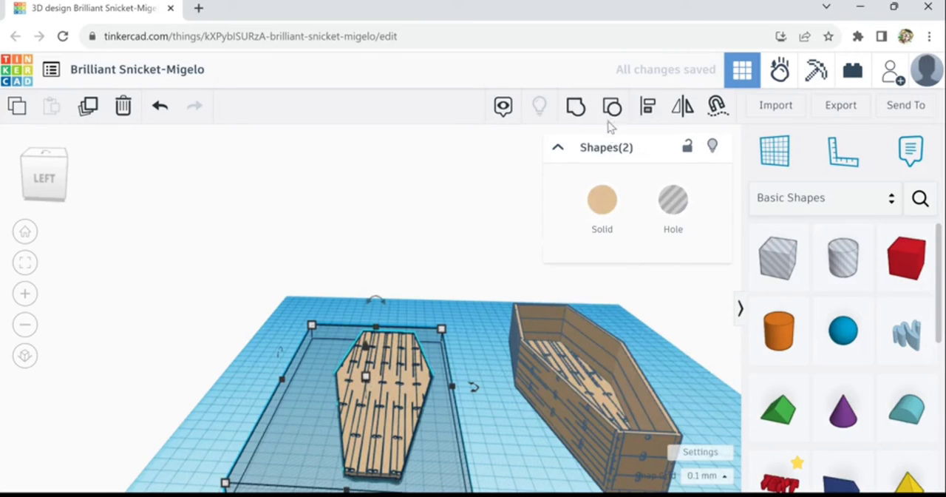
click(575, 113)
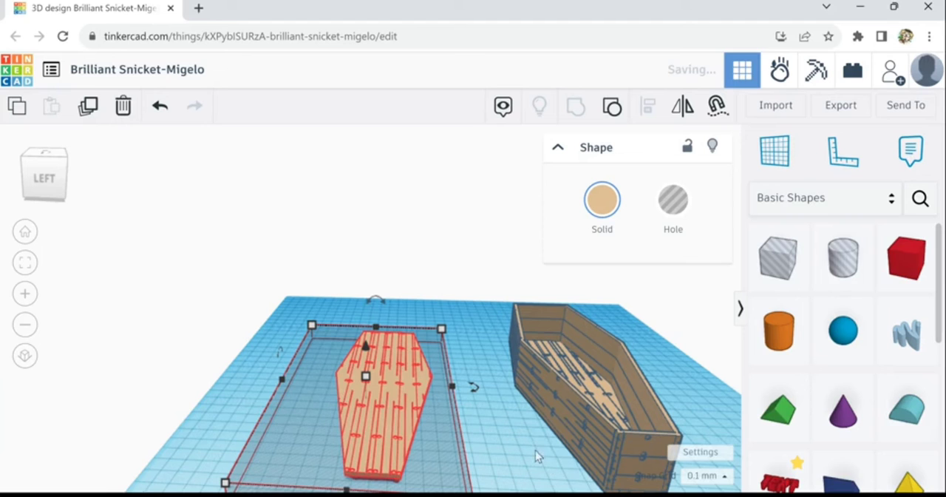
right_drag(524, 452, 525, 412)
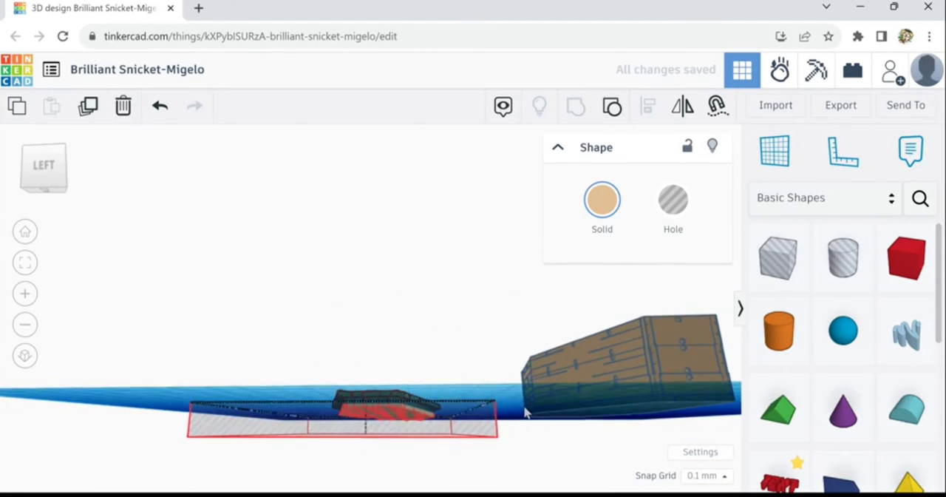
Move the grouped lid across the workplane so it lies right beside the open coffin box
scroll(519, 421, up, 2)
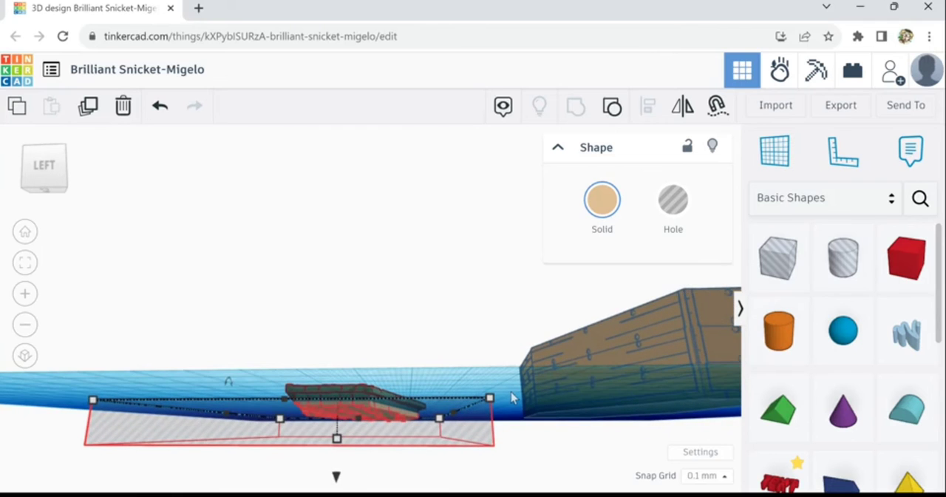
right_drag(516, 405, 529, 359)
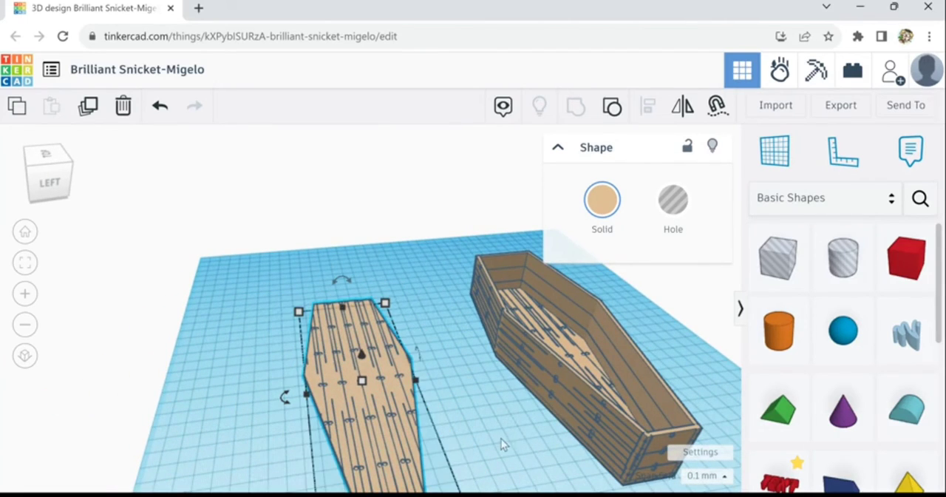
right_drag(501, 438, 374, 453)
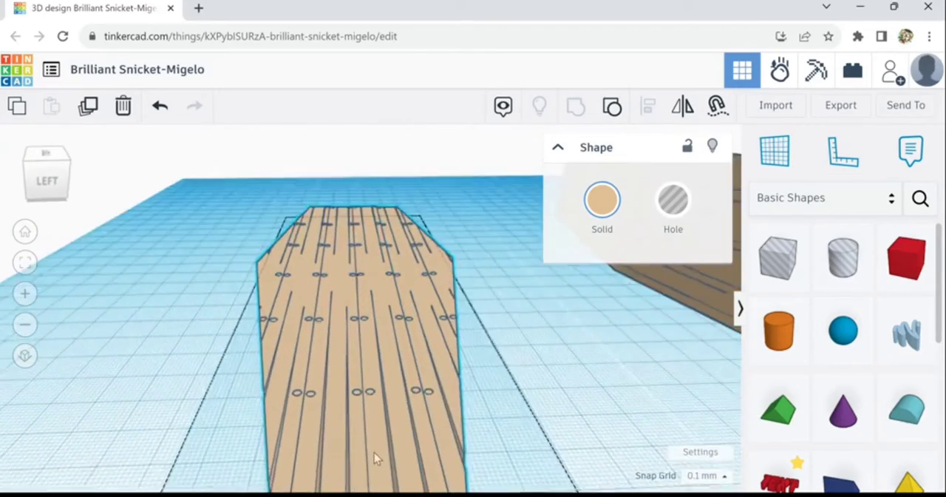
scroll(377, 451, down, 6)
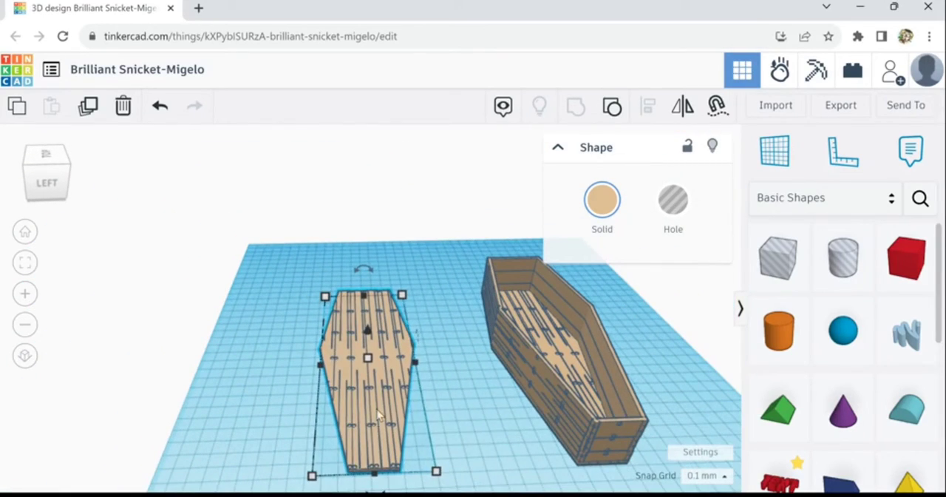
drag(378, 415, 464, 405)
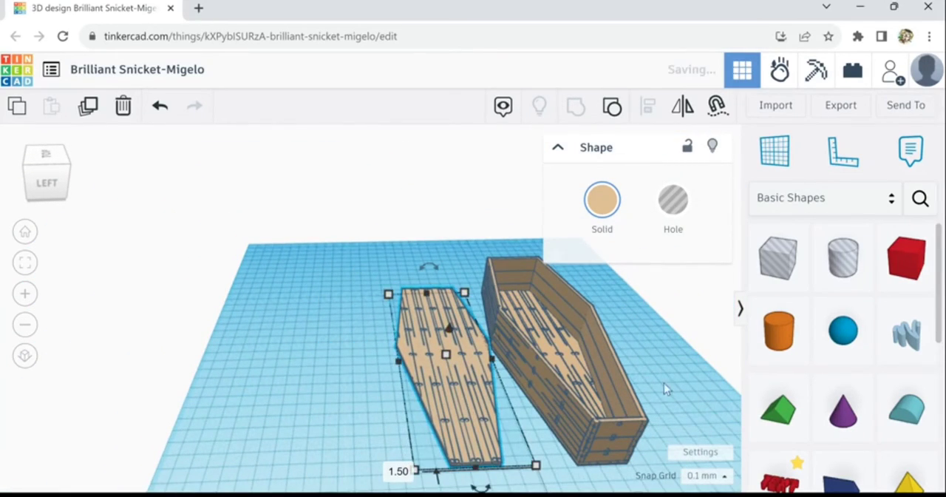
Examine the finished coffin box and its lid side by side from several angles
right_drag(664, 383, 690, 404)
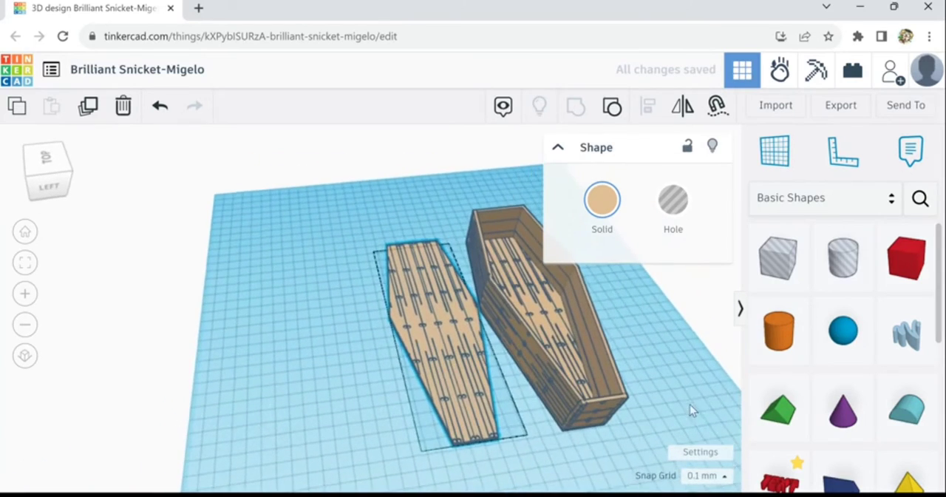
middle_drag(581, 459, 309, 453)
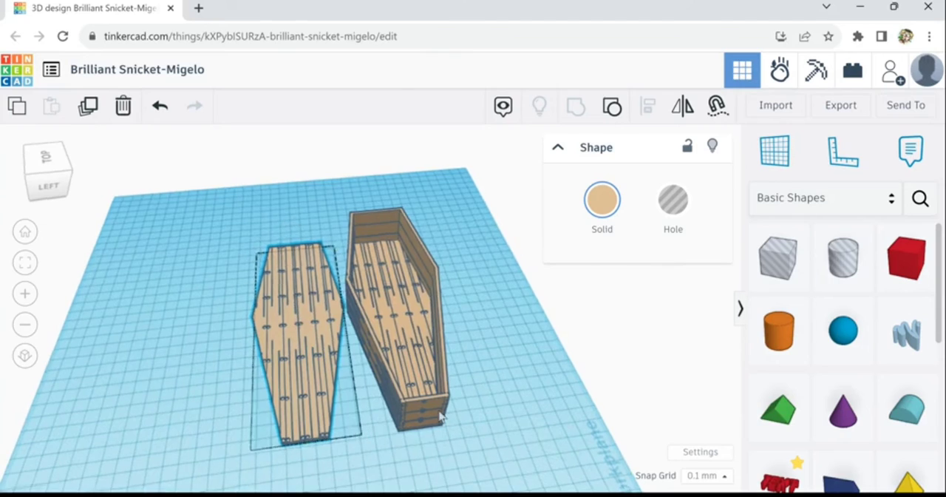
right_drag(439, 411, 438, 411)
scroll(378, 414, up, 1)
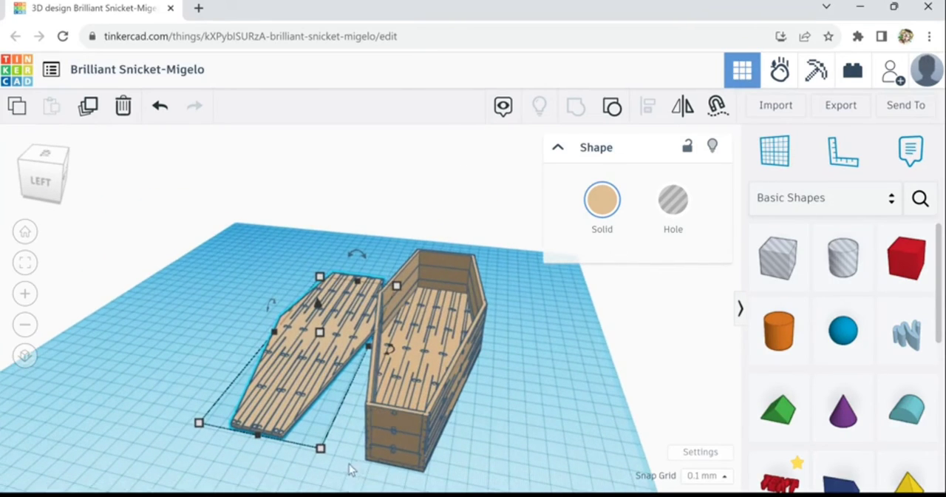
right_drag(351, 470, 468, 460)
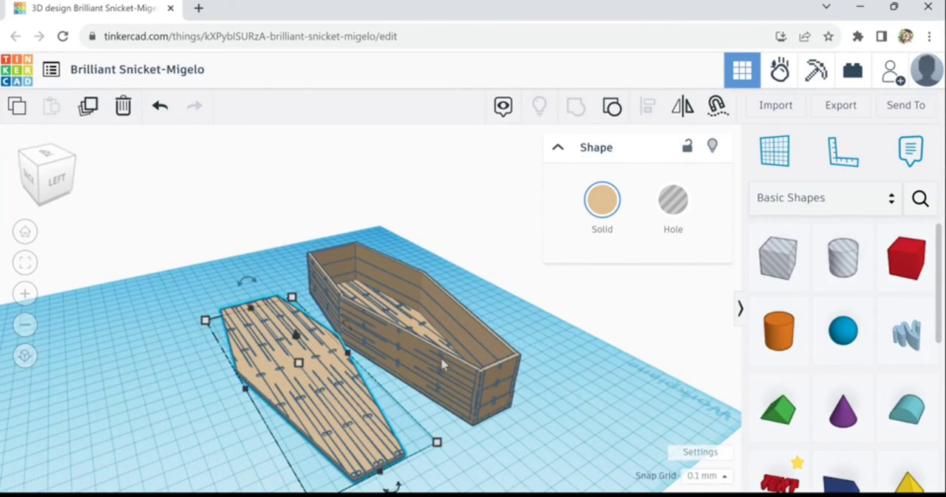
right_drag(491, 449, 356, 456)
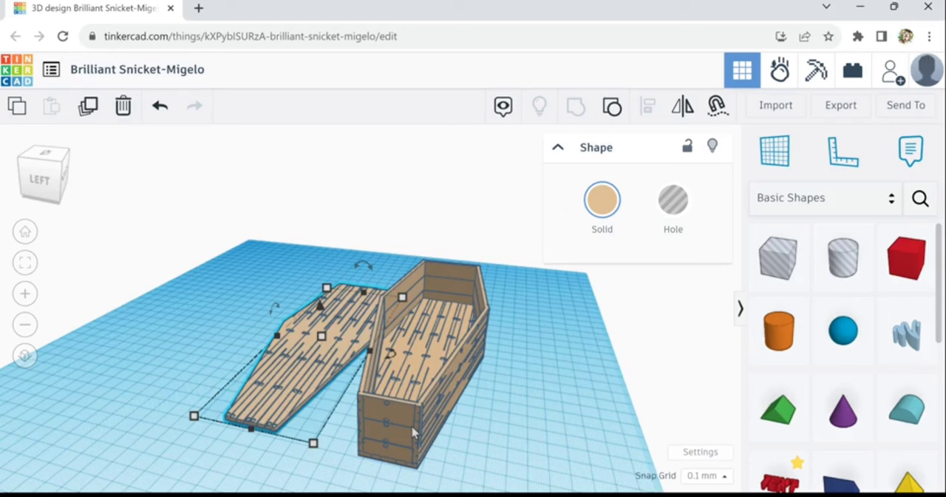
right_drag(479, 426, 457, 430)
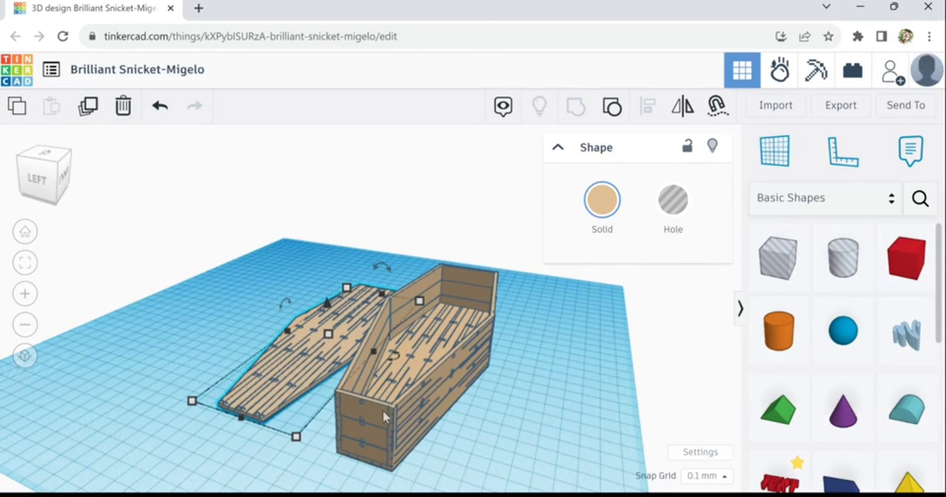
right_drag(309, 474, 419, 479)
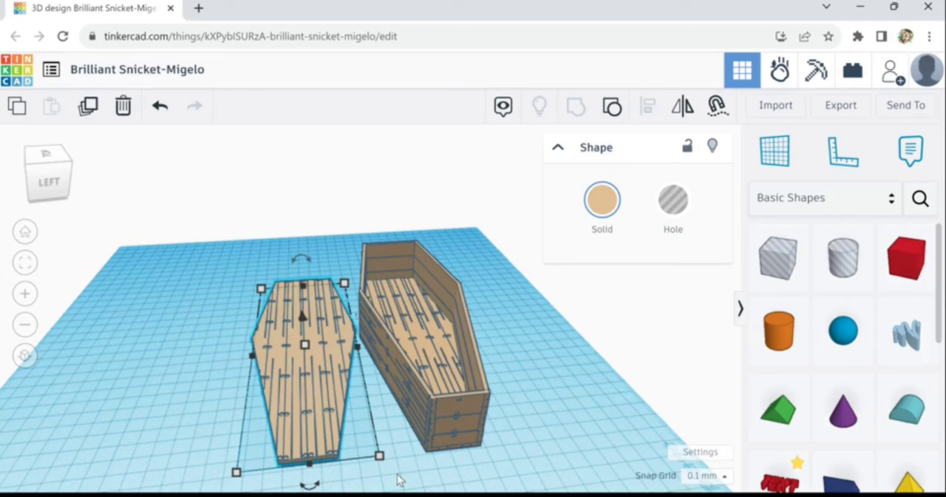
mouse_move(389, 481)
right_down()
mouse_move(327, 469)
mouse_move(352, 485)
mouse_move(394, 490)
right_up()
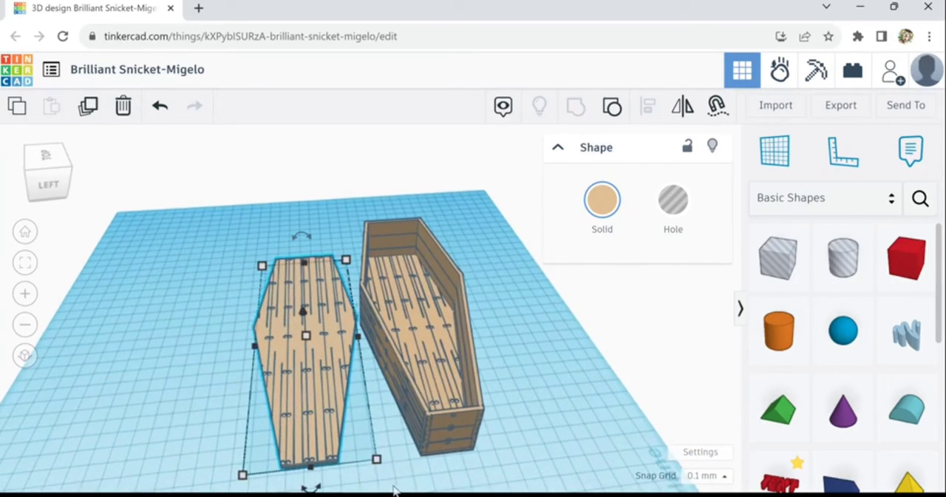